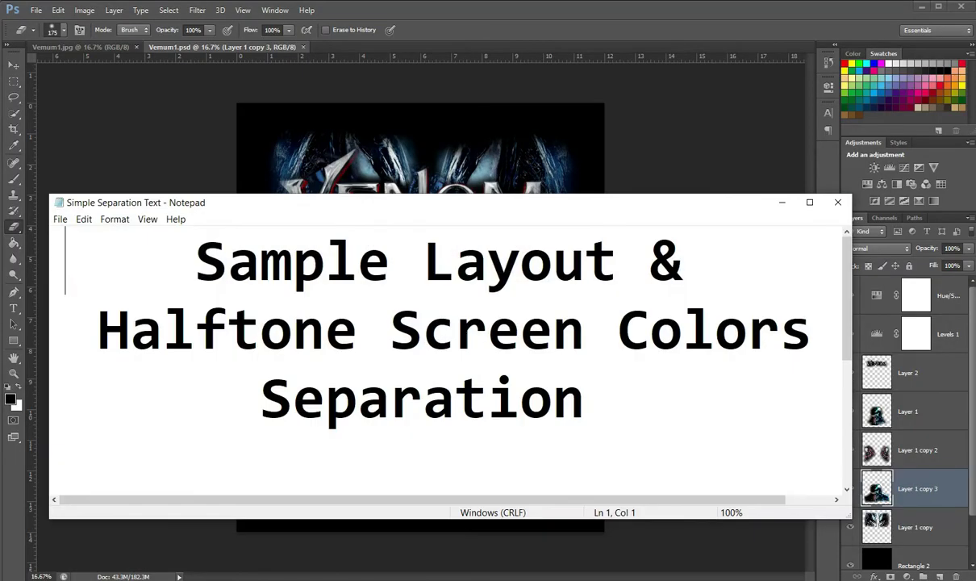
# - Highlight 'Sample Layout' and 'Separation' in the tutorial notes, then hide the notes window
pyautogui.moveTo(207, 266)
pyautogui.mouseDown()
pyautogui.moveTo(632, 294)
pyautogui.moveTo(693, 320)
pyautogui.moveTo(809, 338)
pyautogui.mouseUp()
pyautogui.moveTo(274, 401); pyautogui.dragTo(581, 415)
pyautogui.click(601, 407)
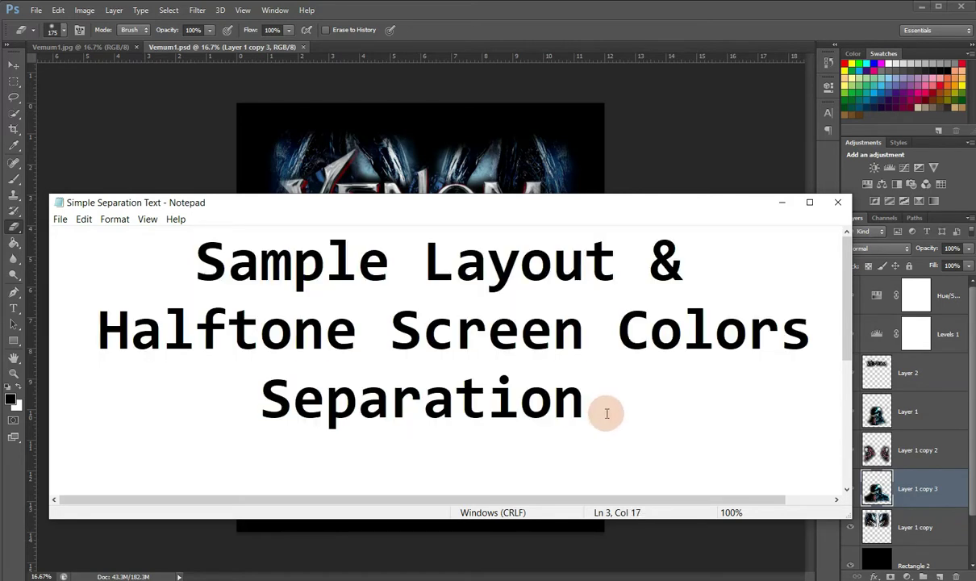
pyautogui.click(781, 203)
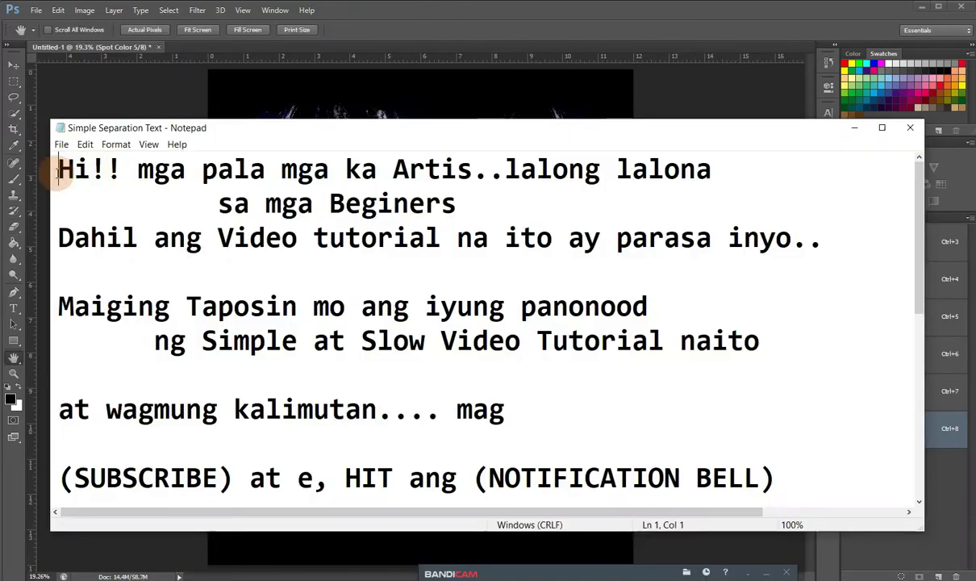
# - Highlight the greeting, Maiging, tutorial, SUBSCRIBE and NOTIFICATION BELL lines in the notes
pyautogui.moveTo(59, 168); pyautogui.dragTo(700, 168)
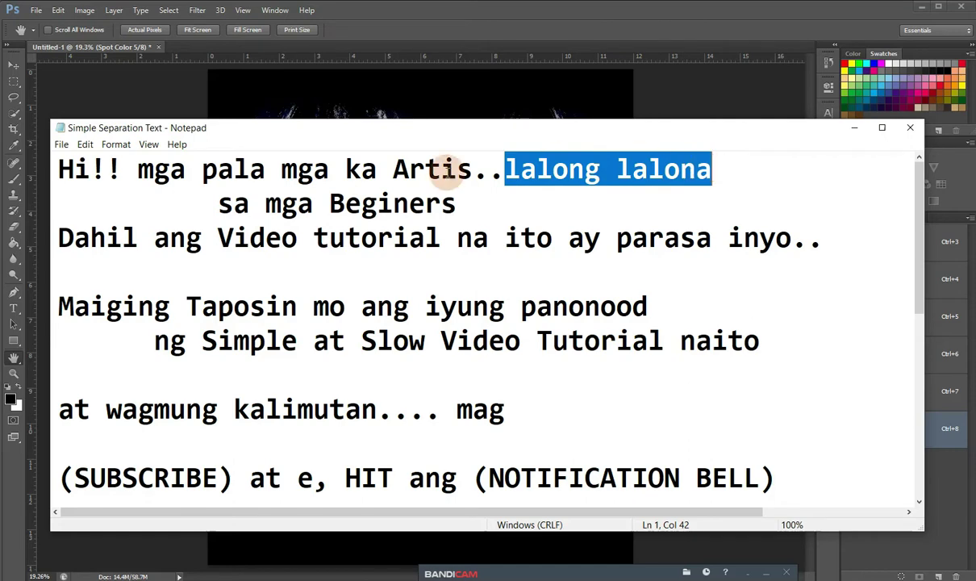
pyautogui.moveTo(218, 203); pyautogui.dragTo(462, 203)
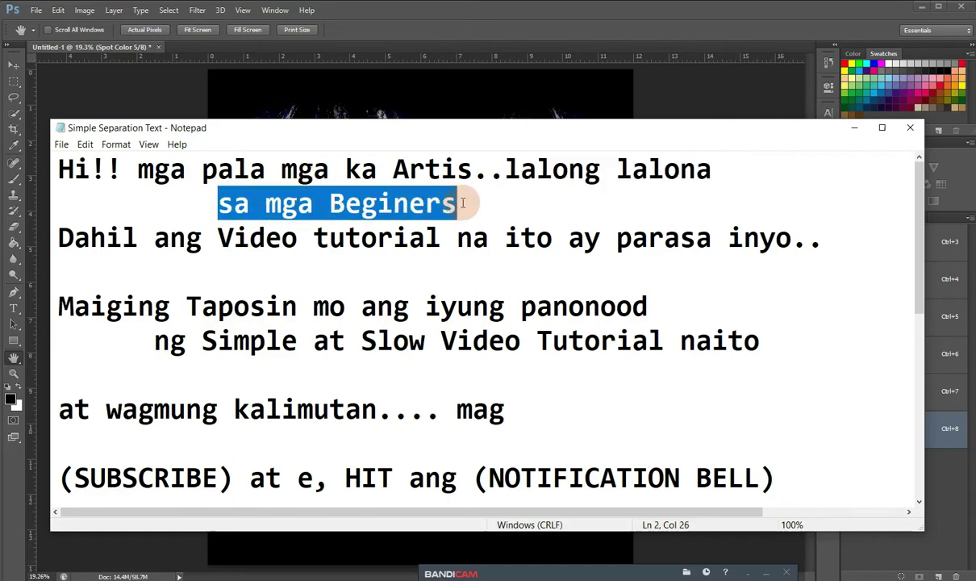
pyautogui.moveTo(58, 238); pyautogui.dragTo(327, 234)
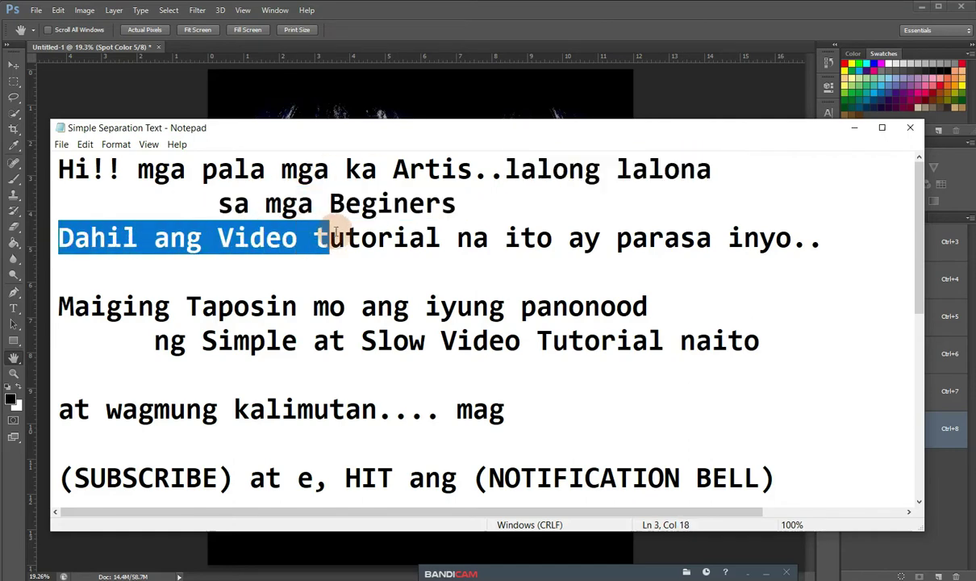
pyautogui.moveTo(461, 203)
pyautogui.mouseDown()
pyautogui.moveTo(446, 203)
pyautogui.moveTo(506, 237)
pyautogui.moveTo(814, 243)
pyautogui.mouseUp()
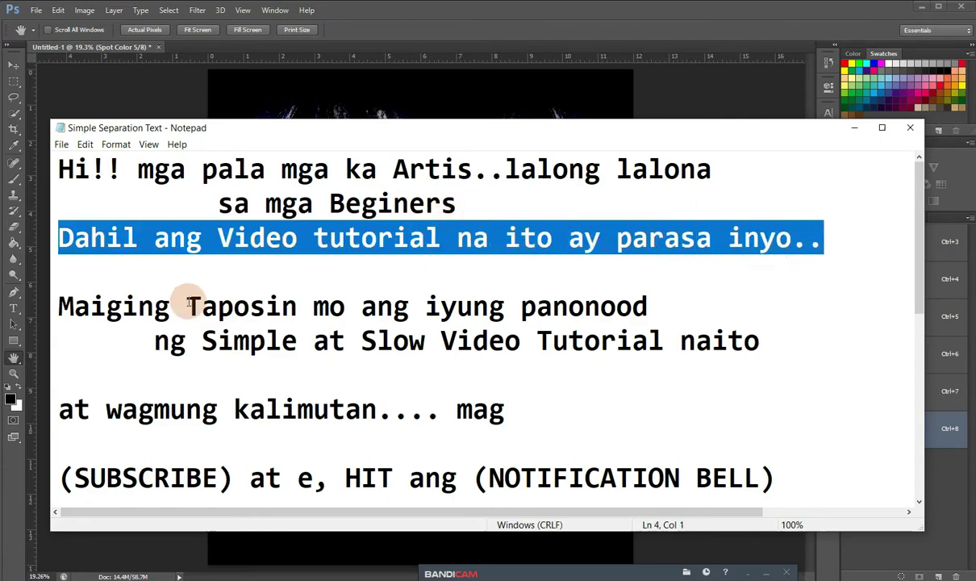
pyautogui.moveTo(61, 306)
pyautogui.mouseDown()
pyautogui.moveTo(534, 307)
pyautogui.moveTo(651, 319)
pyautogui.mouseUp()
pyautogui.moveTo(155, 343)
pyautogui.mouseDown()
pyautogui.moveTo(338, 359)
pyautogui.moveTo(759, 345)
pyautogui.mouseUp()
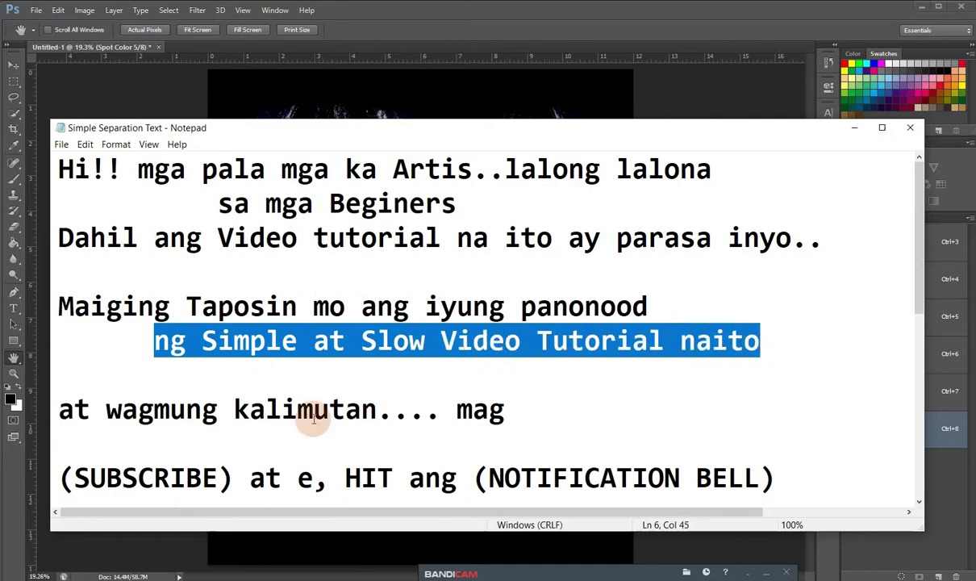
pyautogui.moveTo(57, 408); pyautogui.dragTo(507, 417)
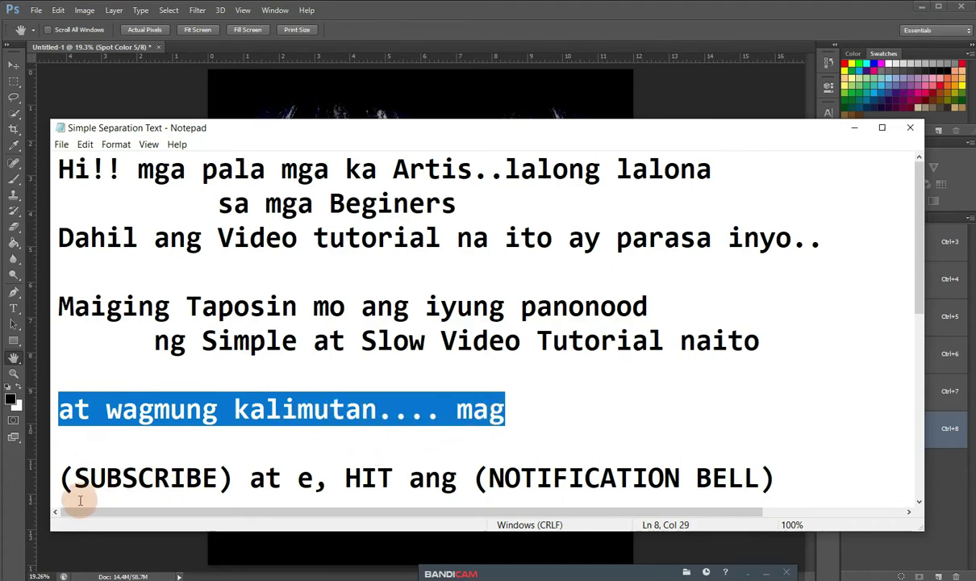
pyautogui.moveTo(58, 476); pyautogui.dragTo(249, 478)
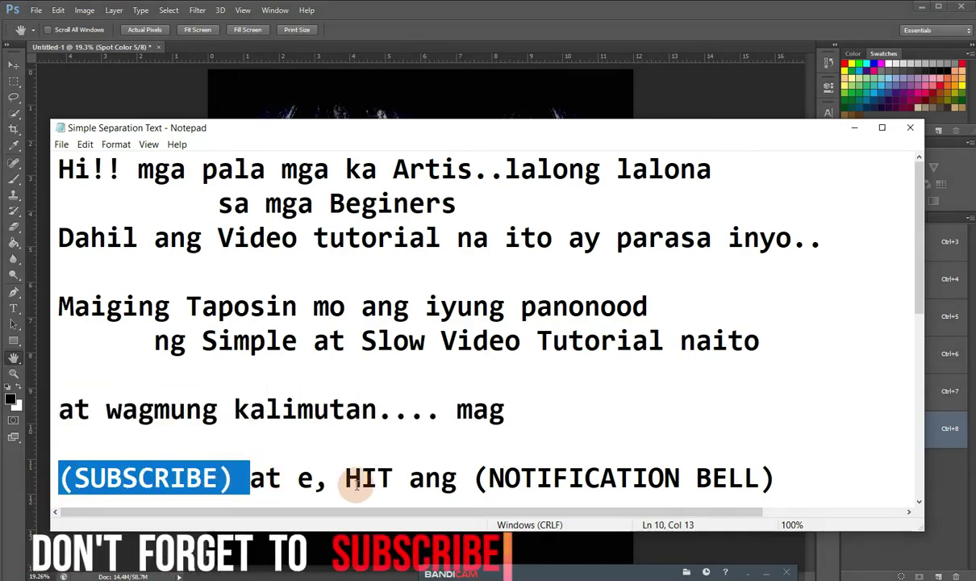
pyautogui.moveTo(489, 478); pyautogui.dragTo(752, 490)
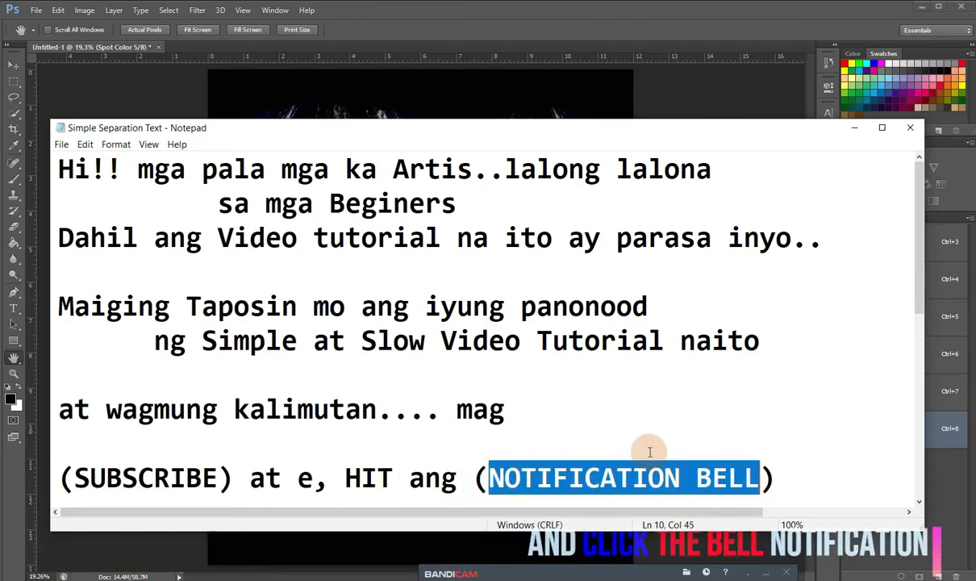
# - Highlight the closing note lines about staying UPDATED, the SIMPLE video tutorial, and uploads
pyautogui.scroll(-1, 651, 452)
pyautogui.scroll(-1, 650, 452)
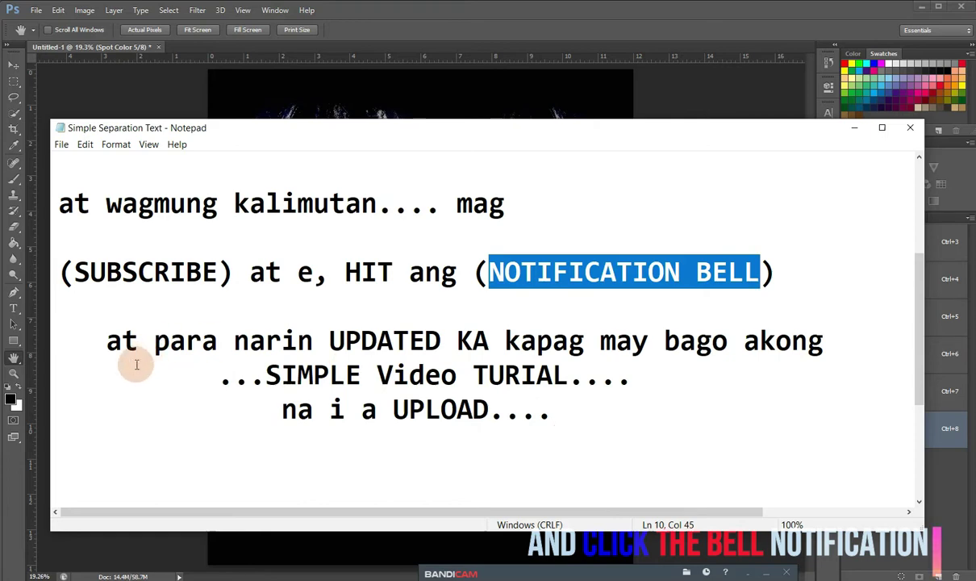
pyautogui.moveTo(110, 343); pyautogui.dragTo(774, 353)
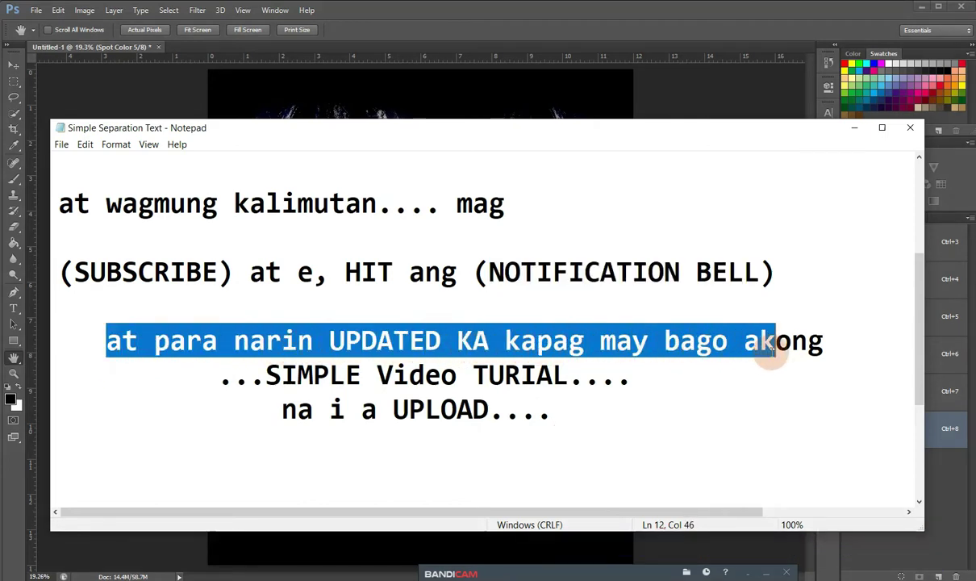
pyautogui.moveTo(251, 375); pyautogui.dragTo(567, 377)
pyautogui.moveTo(283, 410)
pyautogui.mouseDown()
pyautogui.moveTo(514, 412)
pyautogui.moveTo(557, 423)
pyautogui.mouseUp()
pyautogui.click(562, 424)
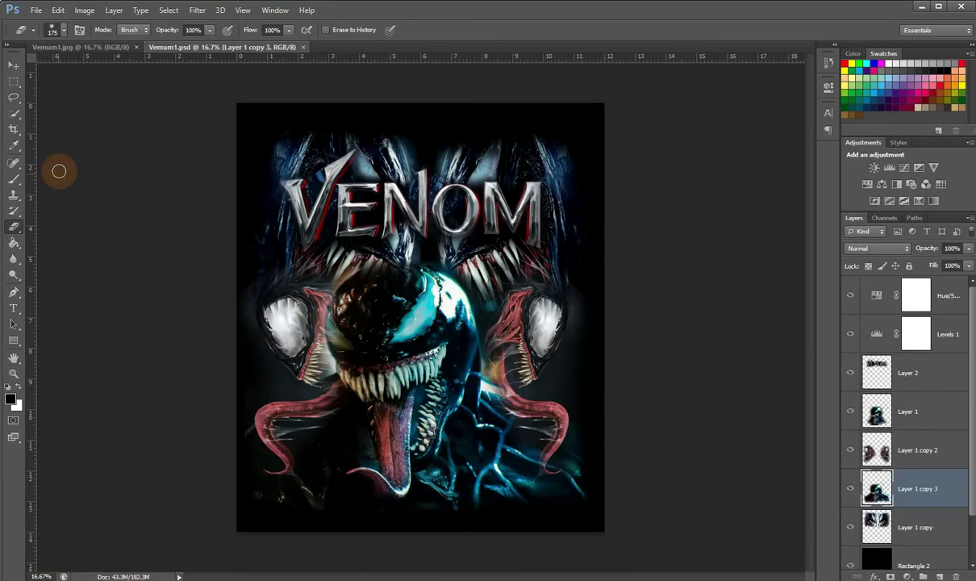
# - With the Move tool, toggle the VENOM title, Layer 1 and Layer 1 copies to preview them
pyautogui.click(13, 71)
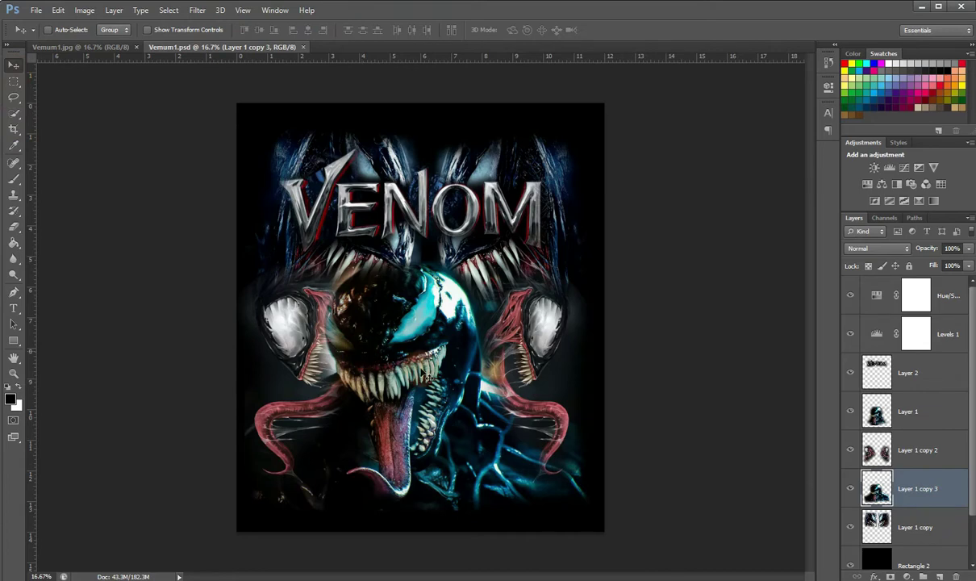
pyautogui.click(851, 374)
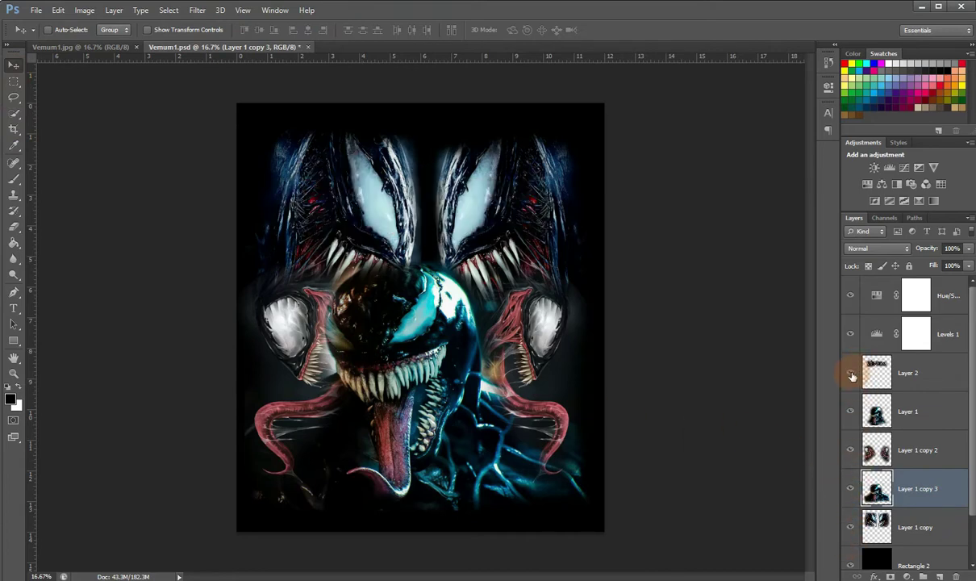
pyautogui.click(851, 373)
pyautogui.click(851, 412)
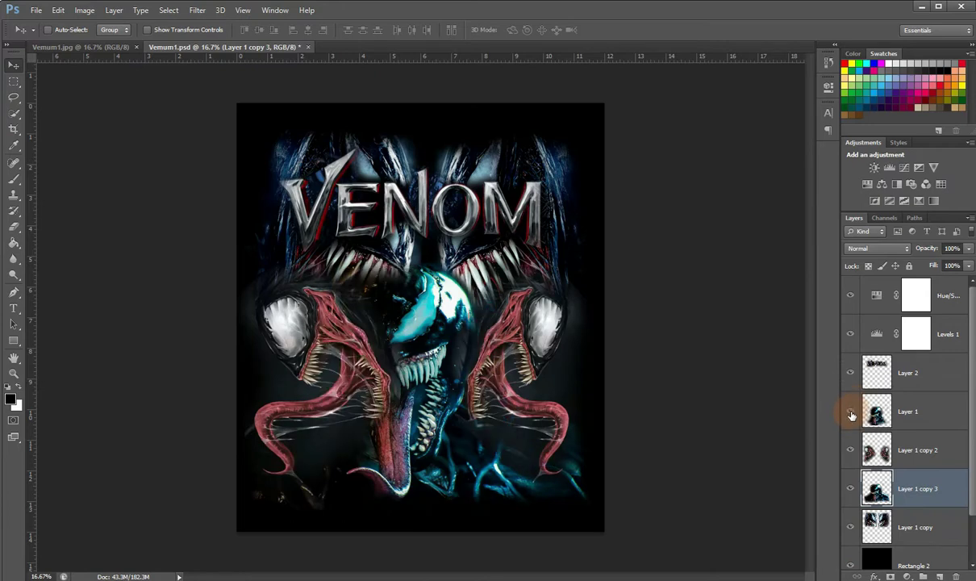
pyautogui.click(850, 490)
pyautogui.click(849, 533)
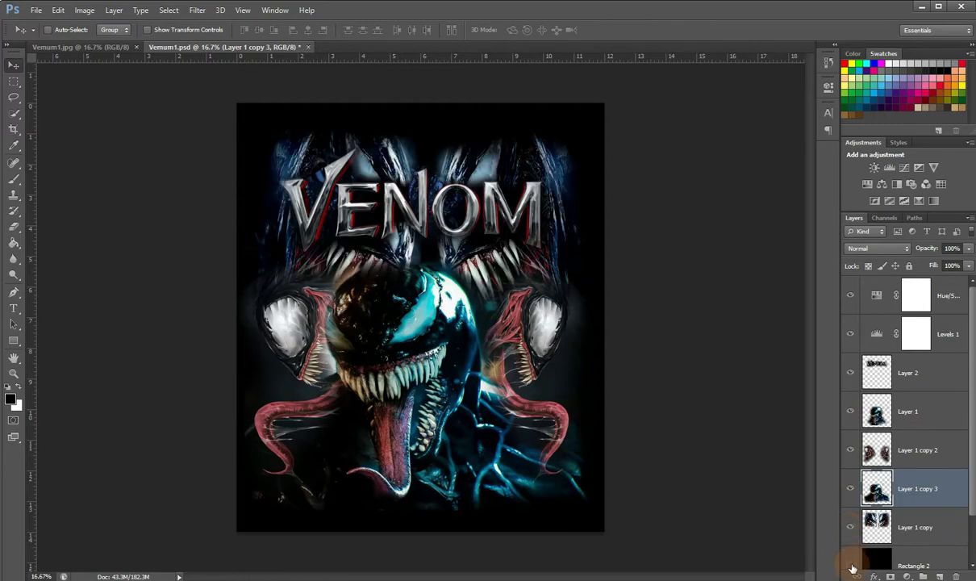
# - Hide the black Rectangle 2 background layer and make Layer 1 the active layer
pyautogui.click(851, 566)
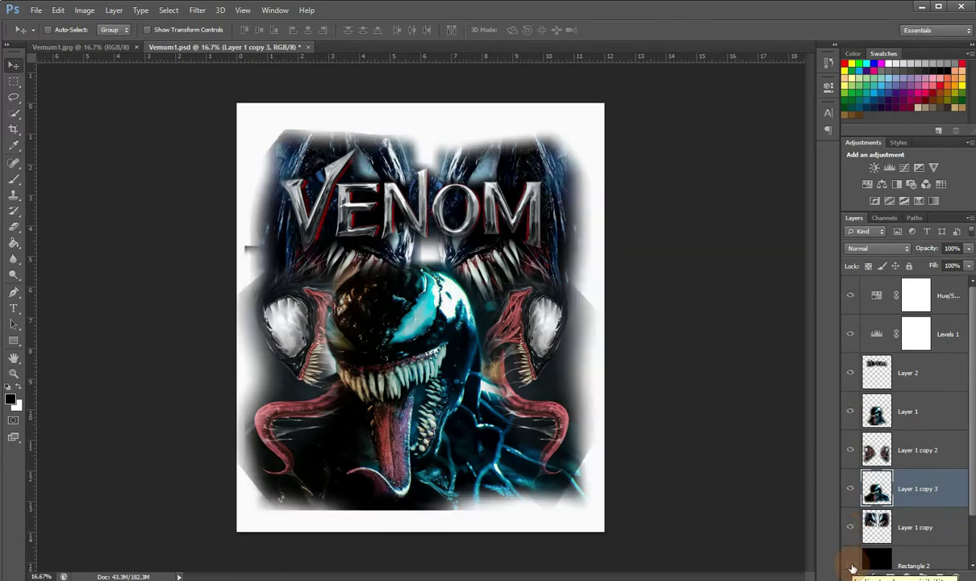
pyautogui.click(851, 566)
pyautogui.click(851, 566)
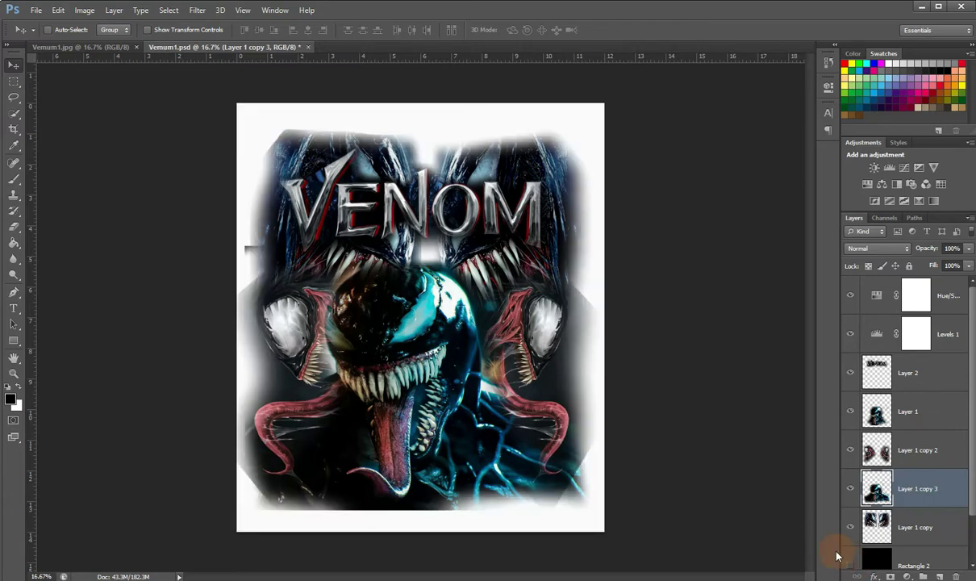
pyautogui.click(907, 417)
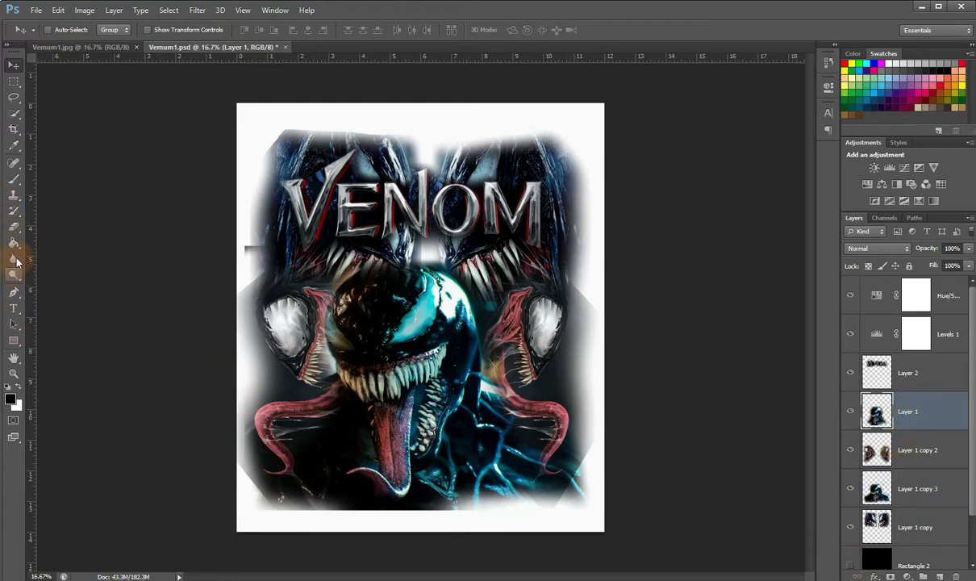
pyautogui.click(14, 230)
# - Erase Layer 1 copy's left edge with the standard Eraser, then select Layer 1 copy 2
pyautogui.click(81, 225)
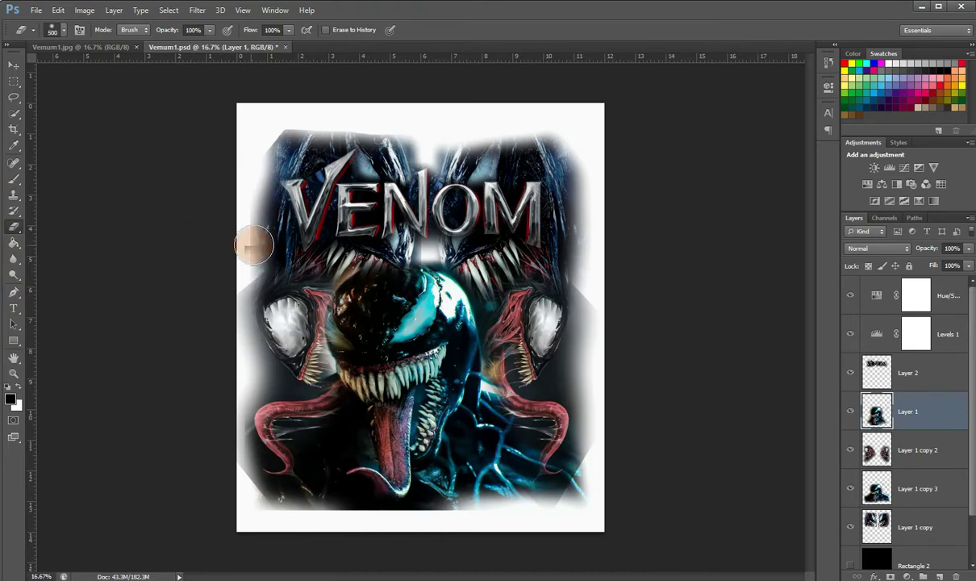
pyautogui.hotkey('alt', '[')
pyautogui.hotkey('alt', '[')
pyautogui.hotkey('alt', '[')
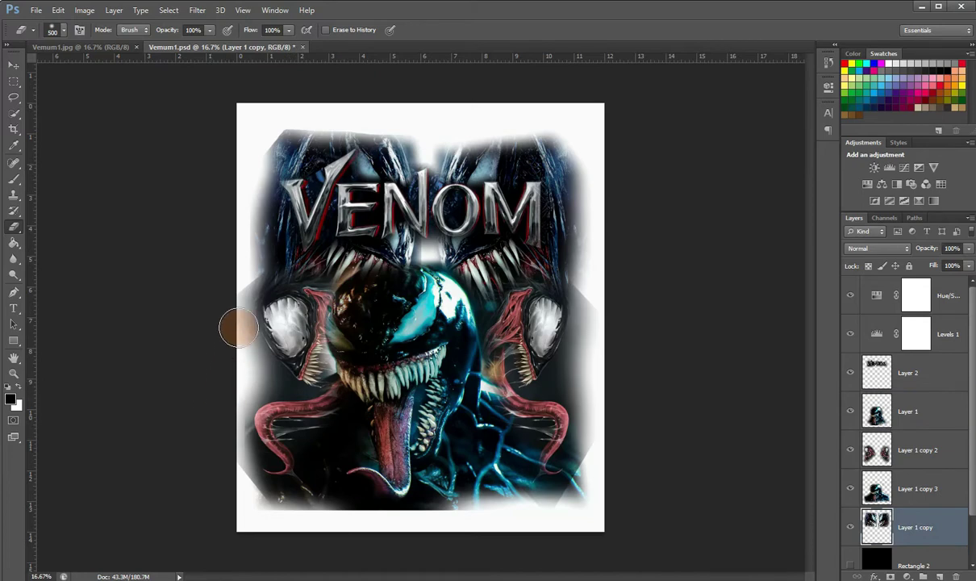
pyautogui.moveTo(224, 295); pyautogui.dragTo(233, 276)
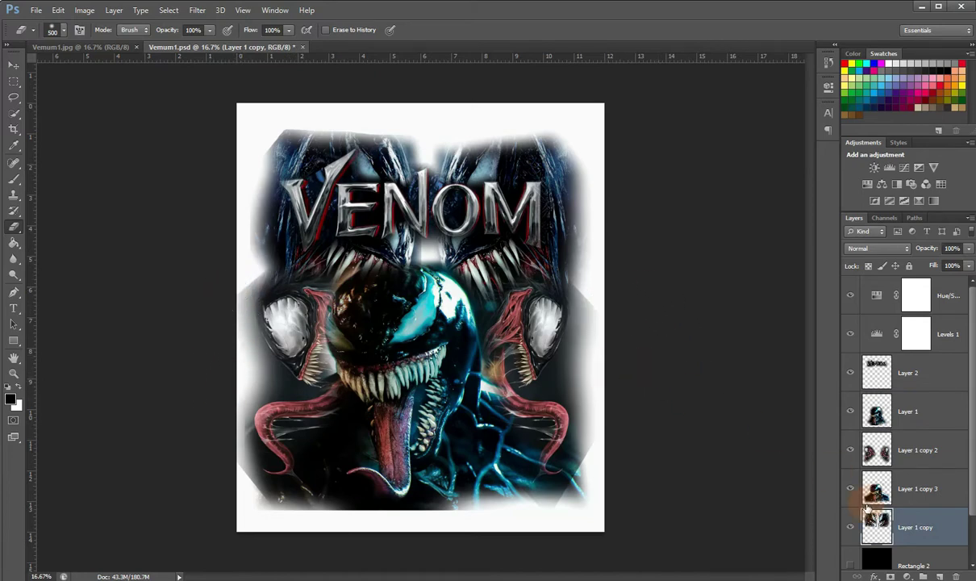
pyautogui.click(931, 503)
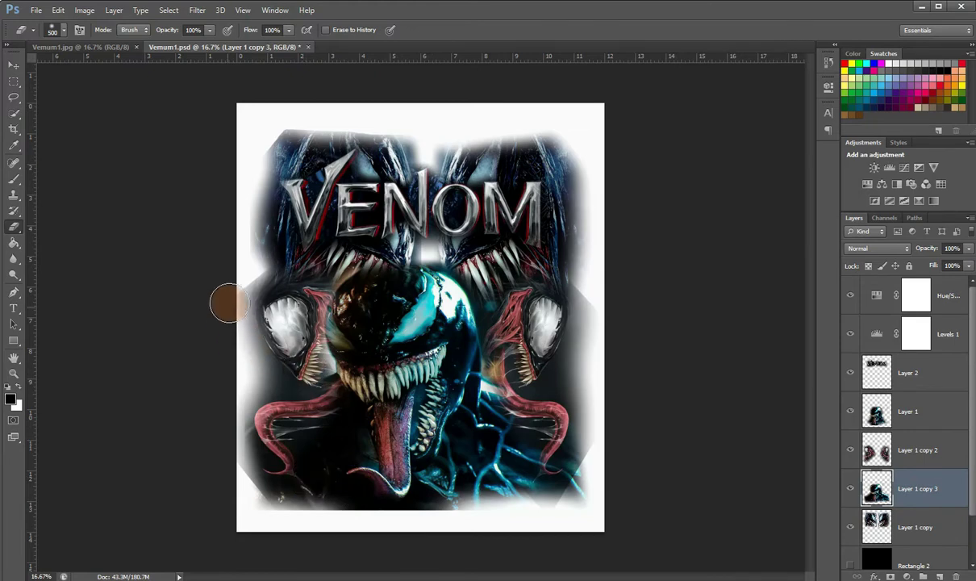
pyautogui.click(928, 415)
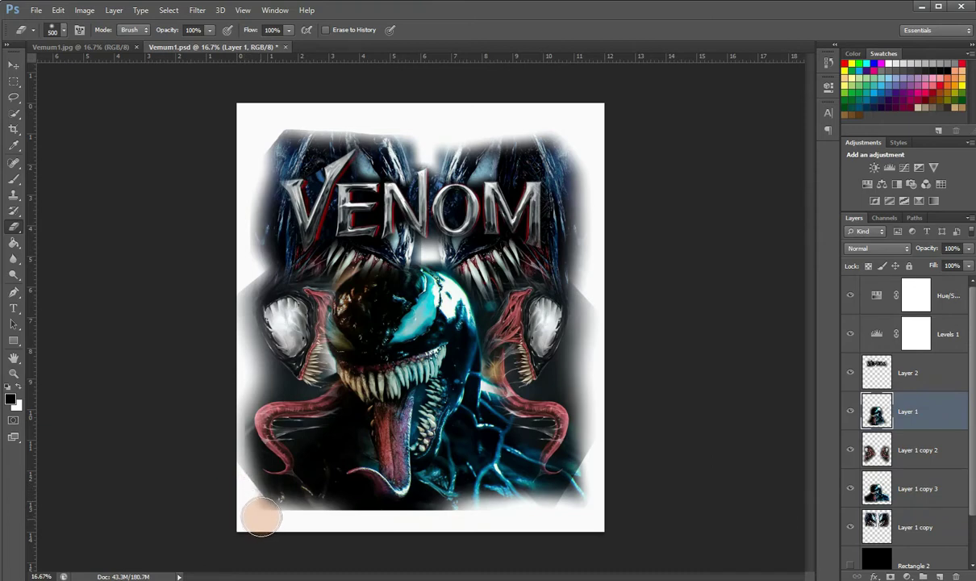
pyautogui.click(917, 459)
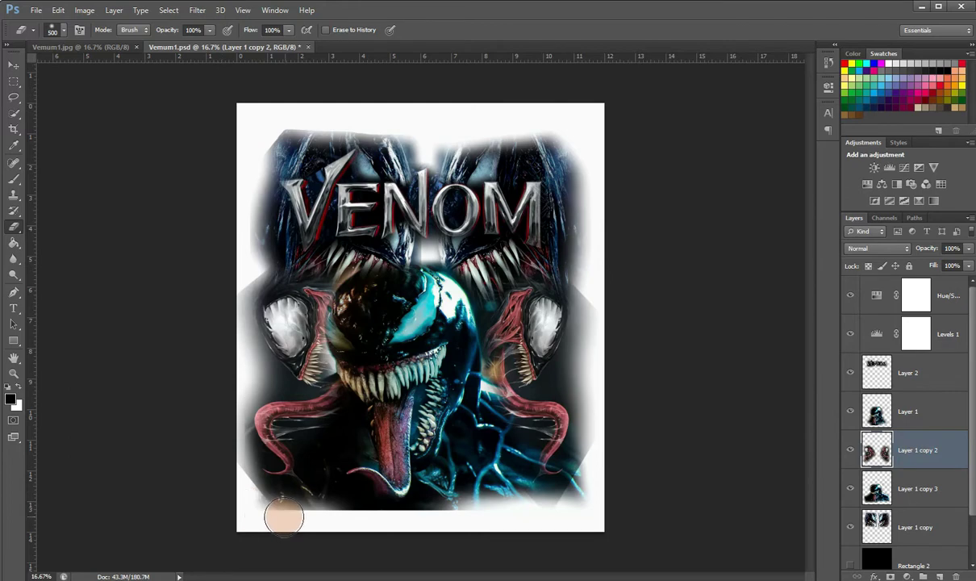
# - Erase Layer 1 copy 2's faded bottom, lower-left and right edges
pyautogui.moveTo(556, 452); pyautogui.dragTo(692, 571)
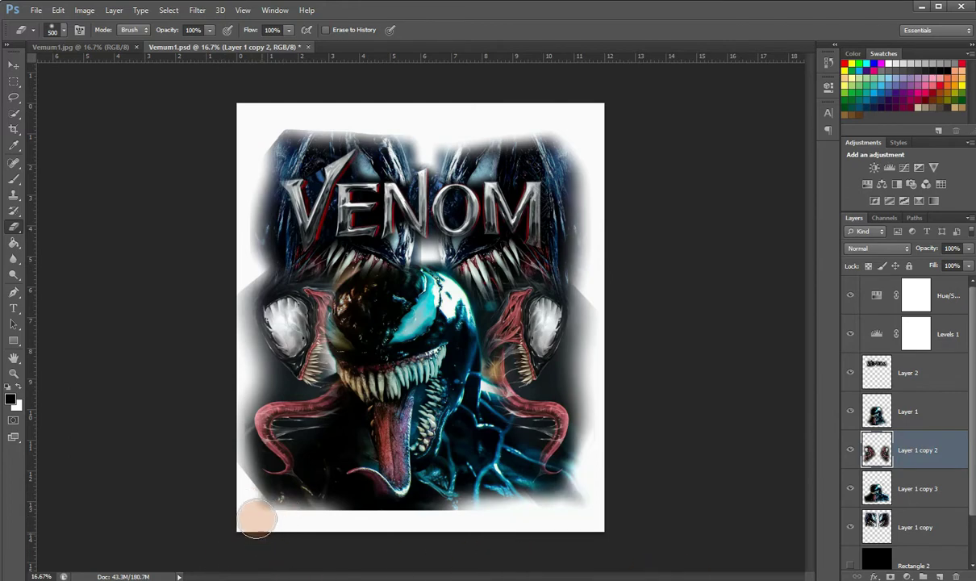
pyautogui.moveTo(242, 494)
pyautogui.mouseDown()
pyautogui.moveTo(239, 506)
pyautogui.moveTo(264, 522)
pyautogui.moveTo(236, 498)
pyautogui.moveTo(227, 420)
pyautogui.moveTo(200, 430)
pyautogui.moveTo(220, 290)
pyautogui.moveTo(246, 261)
pyautogui.moveTo(215, 318)
pyautogui.moveTo(228, 317)
pyautogui.mouseUp()
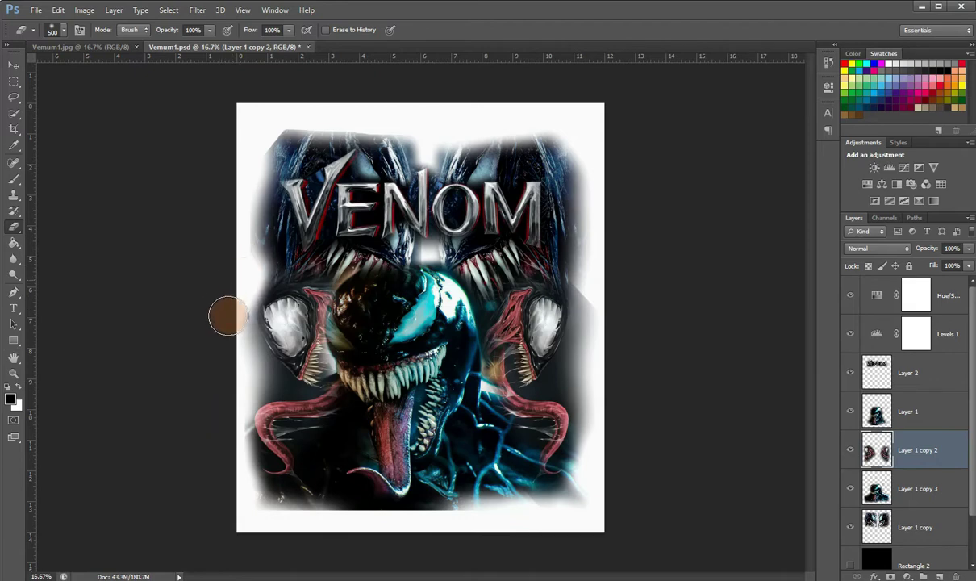
pyautogui.moveTo(593, 333)
pyautogui.mouseDown()
pyautogui.moveTo(606, 305)
pyautogui.moveTo(593, 265)
pyautogui.moveTo(616, 370)
pyautogui.mouseUp()
pyautogui.moveTo(627, 422)
pyautogui.mouseDown()
pyautogui.moveTo(604, 327)
pyautogui.moveTo(631, 492)
pyautogui.moveTo(774, 511)
pyautogui.moveTo(751, 513)
pyautogui.mouseUp()
# - Erase Layer 1 copy's left edge and Layer 1's bottom, then show the black Rectangle 2
pyautogui.click(916, 527)
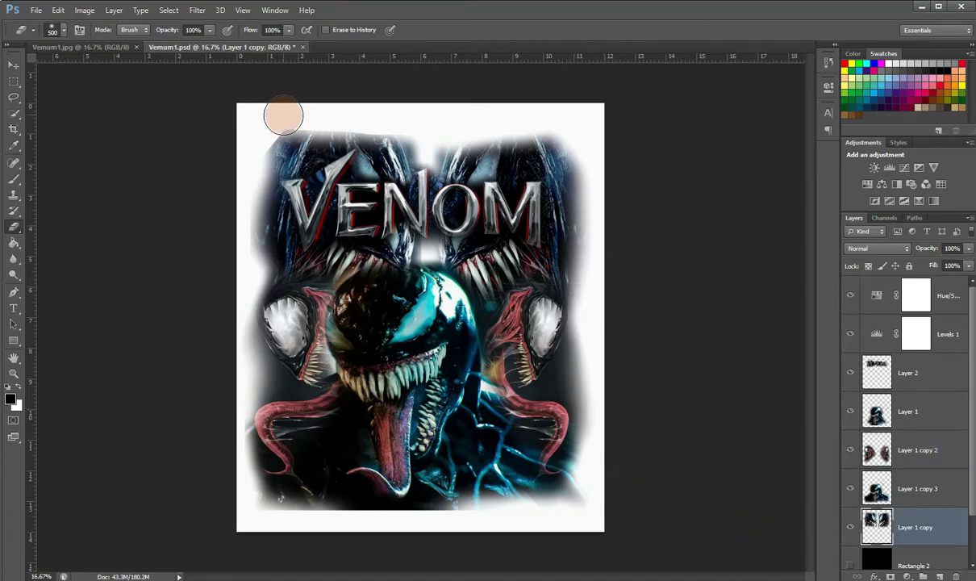
pyautogui.moveTo(255, 139)
pyautogui.mouseDown()
pyautogui.moveTo(239, 178)
pyautogui.moveTo(237, 251)
pyautogui.mouseUp()
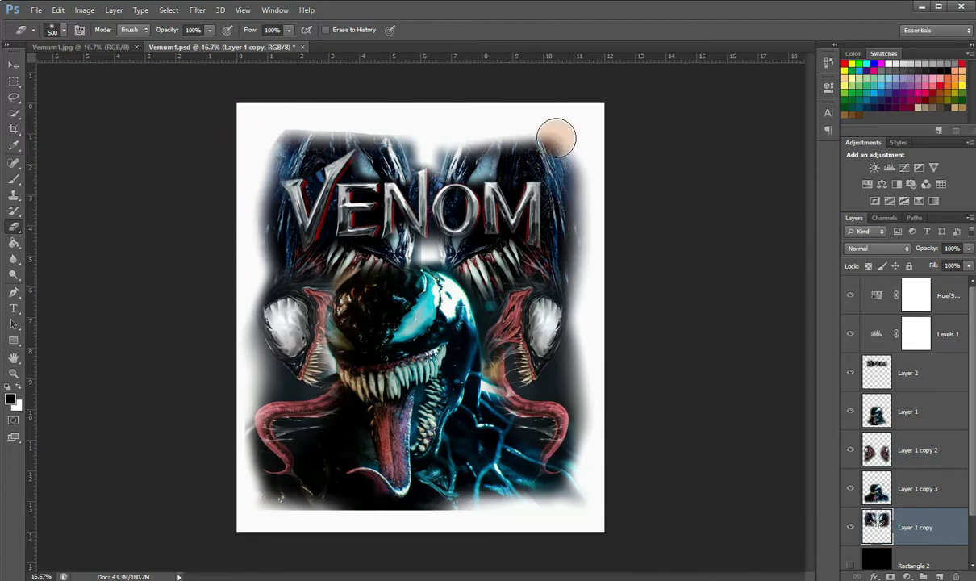
pyautogui.keyDown('ctrl'); pyautogui.click(473, 519); pyautogui.keyUp('ctrl')
pyautogui.moveTo(474, 519)
pyautogui.mouseDown()
pyautogui.moveTo(250, 510)
pyautogui.moveTo(262, 518)
pyautogui.moveTo(435, 518)
pyautogui.moveTo(232, 502)
pyautogui.mouseUp()
pyautogui.keyDown('ctrl'); pyautogui.click(301, 518); pyautogui.keyUp('ctrl')
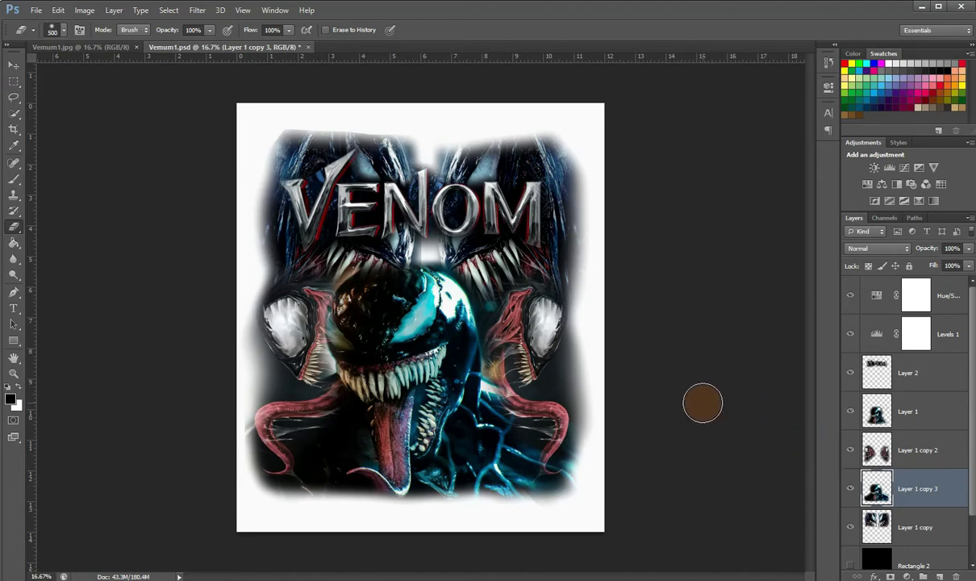
pyautogui.click(850, 567)
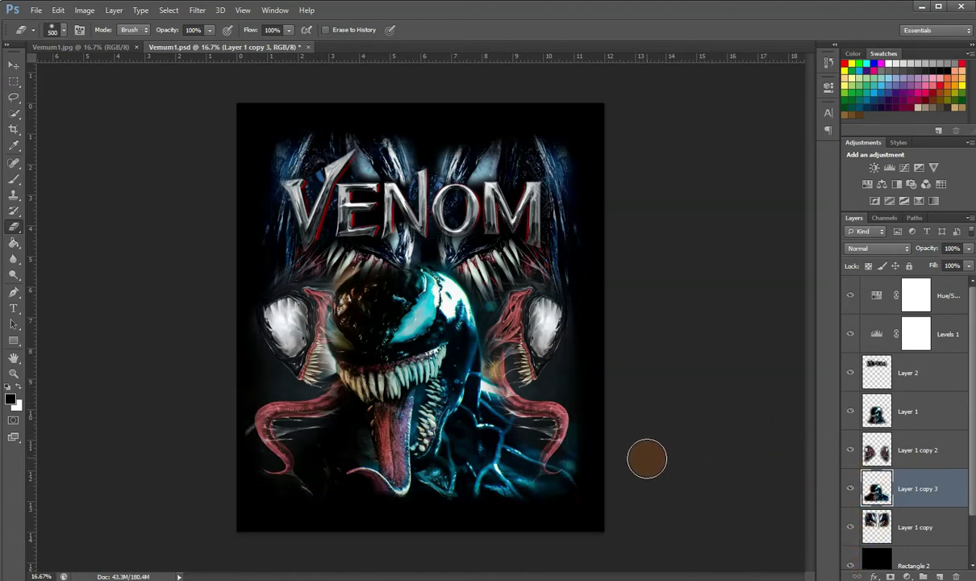
# - Switch to Vemum1.jpg and close Vemum1.psd, discarding its unsaved changes
pyautogui.click(14, 68)
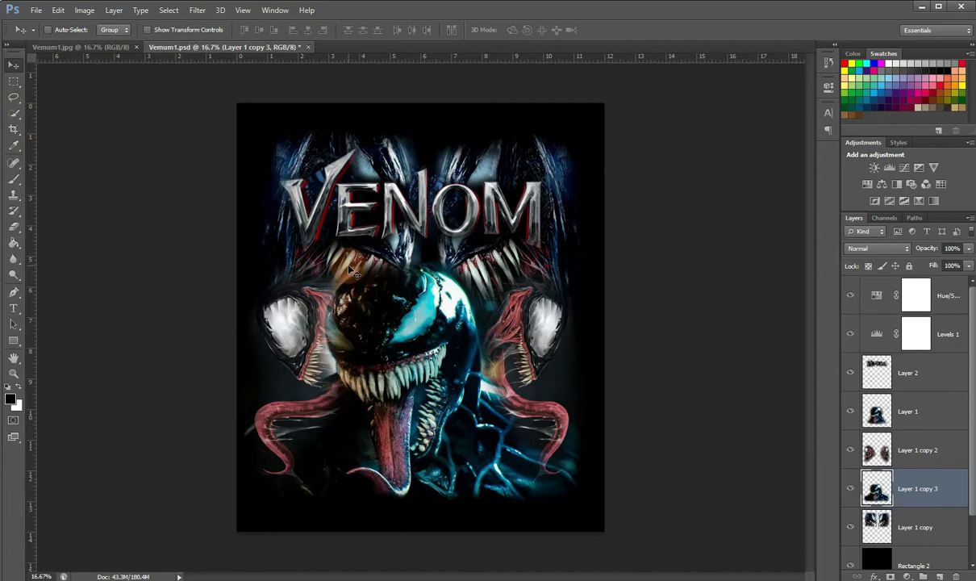
pyautogui.click(36, 9)
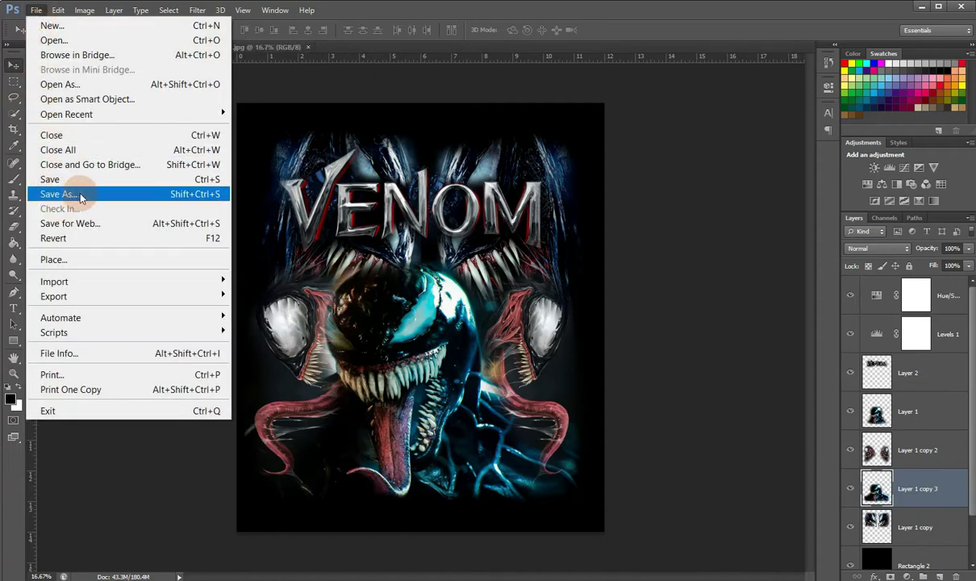
pyautogui.click(326, 99)
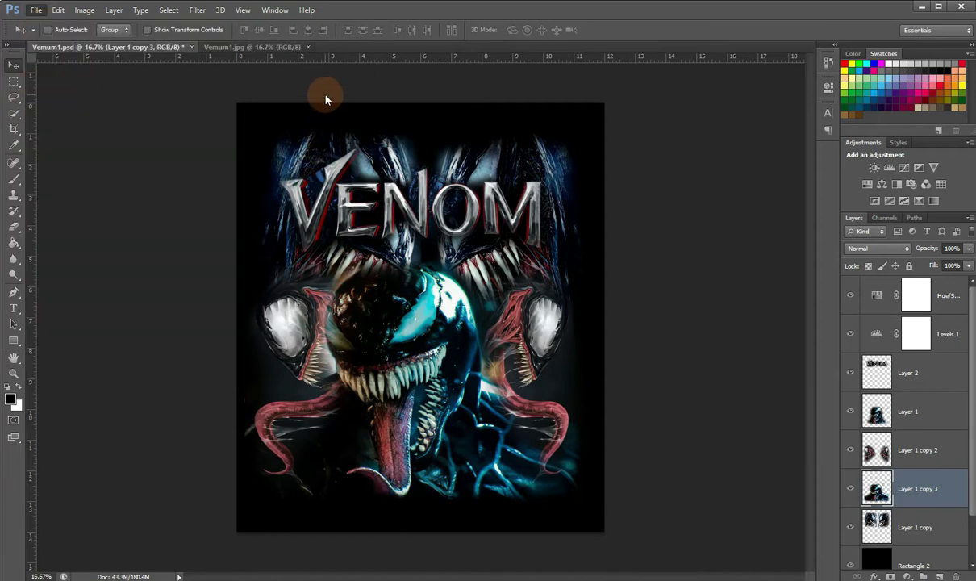
pyautogui.click(258, 47)
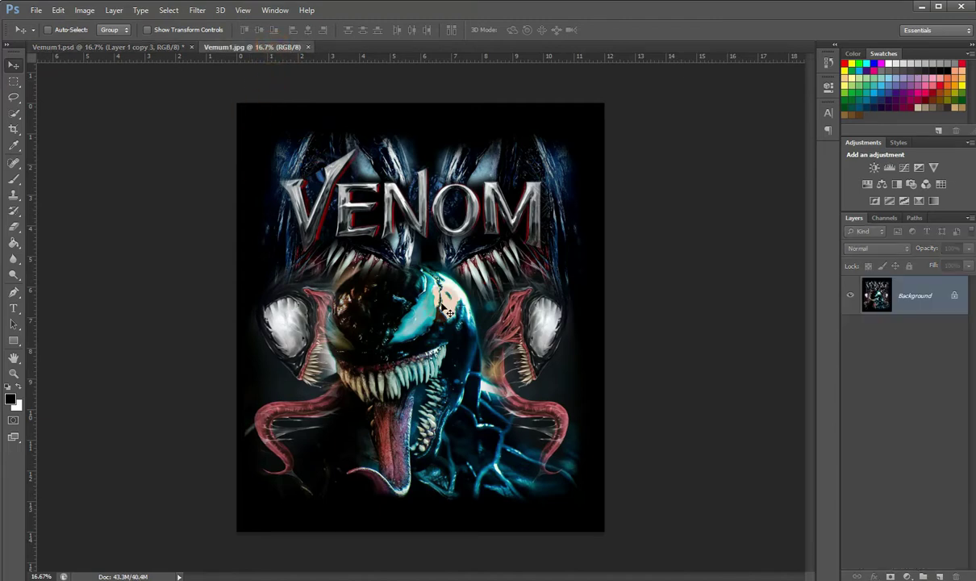
pyautogui.click(191, 48)
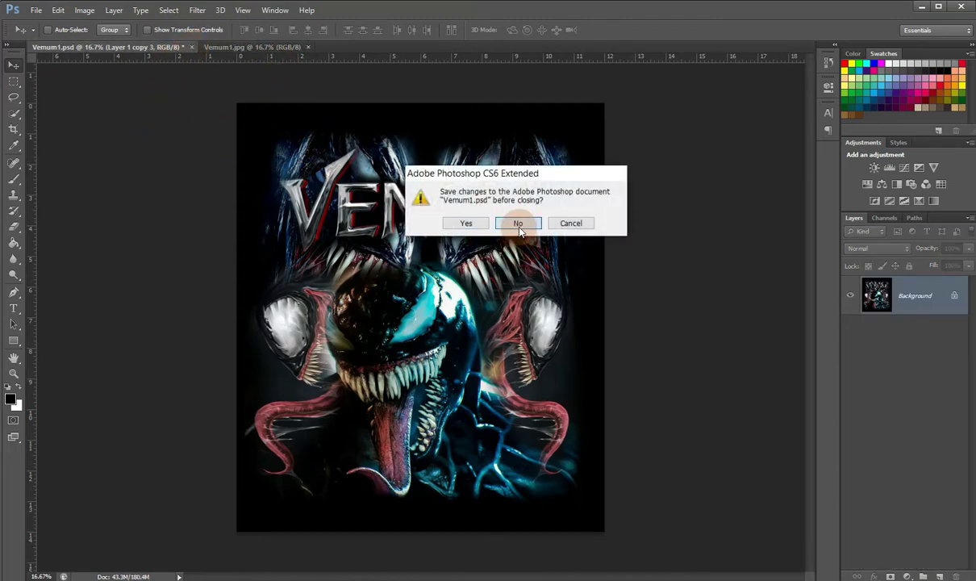
pyautogui.click(519, 226)
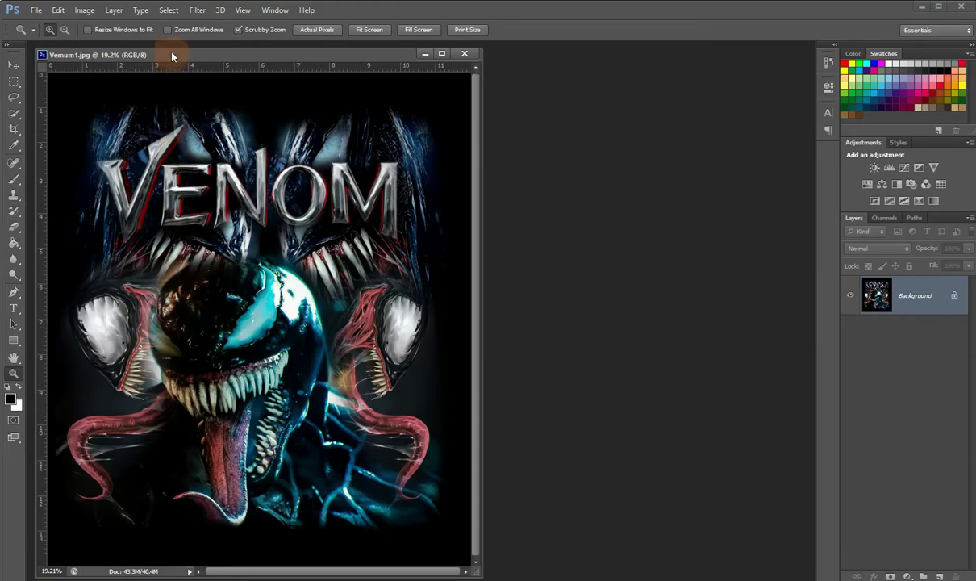
# - Duplicate Vemum1.jpg as 'Vemum1 copy' and float it in a smaller window beside the original
pyautogui.rightClick(171, 56)
pyautogui.click(195, 62)
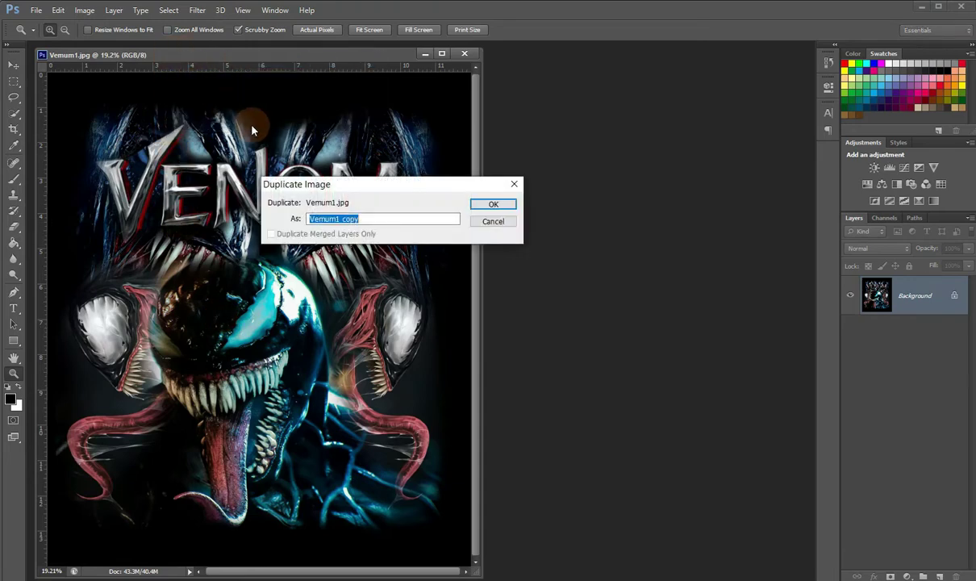
pyautogui.click(493, 204)
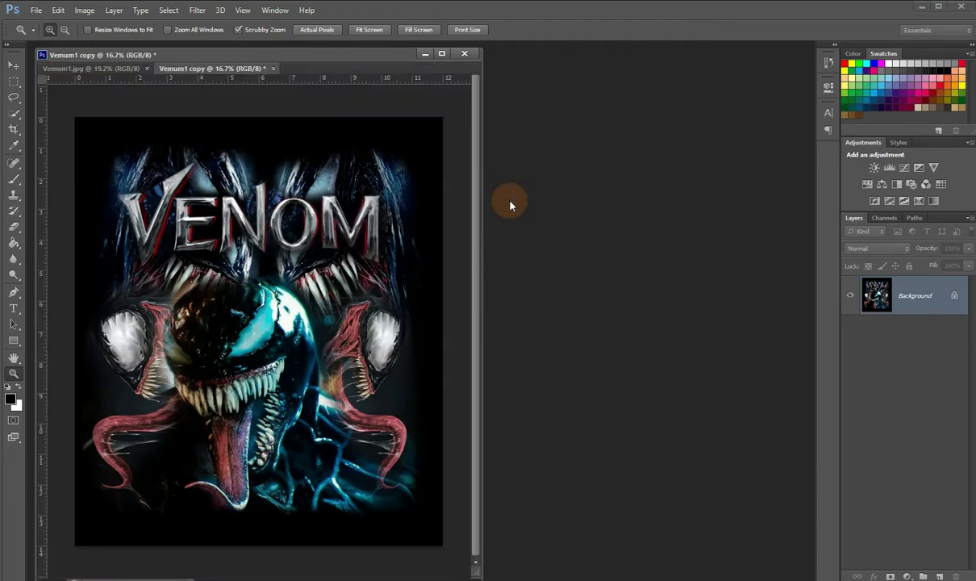
pyautogui.moveTo(280, 102); pyautogui.dragTo(468, 74)
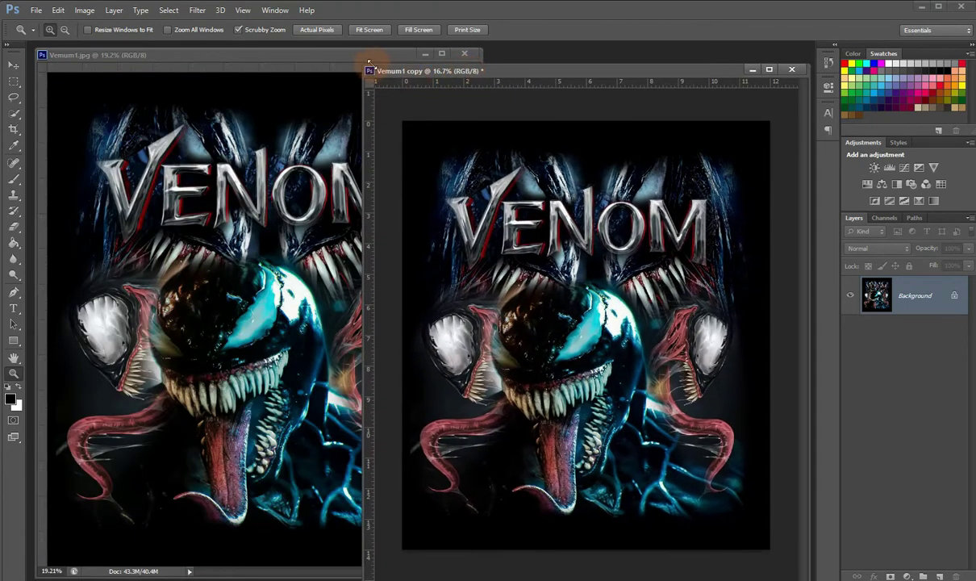
pyautogui.moveTo(364, 63); pyautogui.dragTo(417, 119)
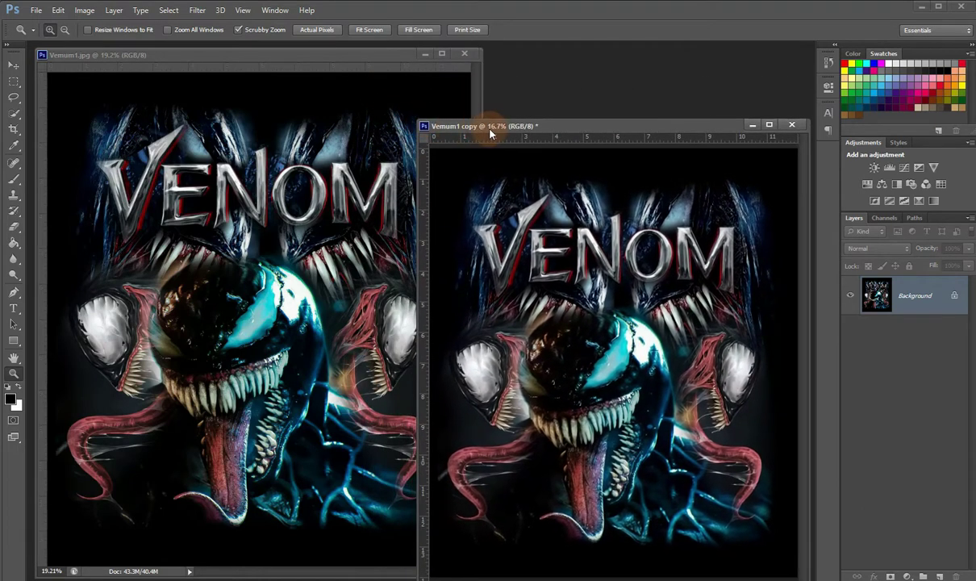
pyautogui.moveTo(489, 126); pyautogui.dragTo(500, 100)
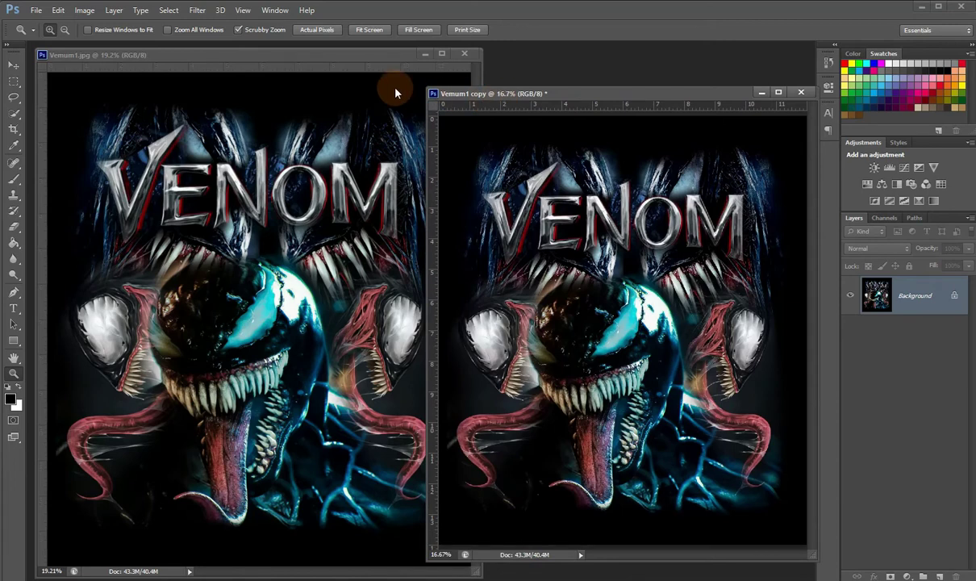
pyautogui.click(352, 58)
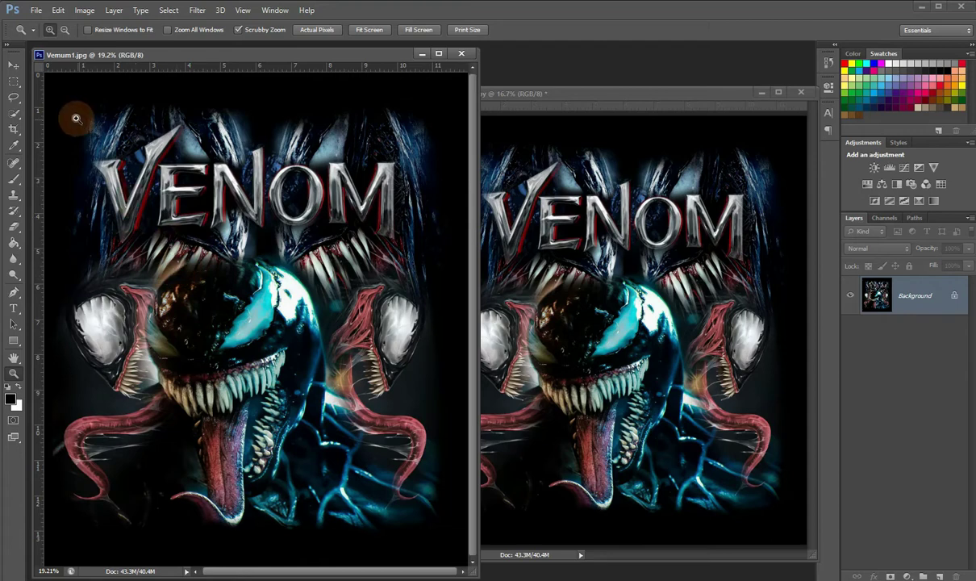
# - In the Channels panel, view the Blue, Green and Red channels, then the RGB composite
pyautogui.click(13, 65)
pyautogui.click(191, 325)
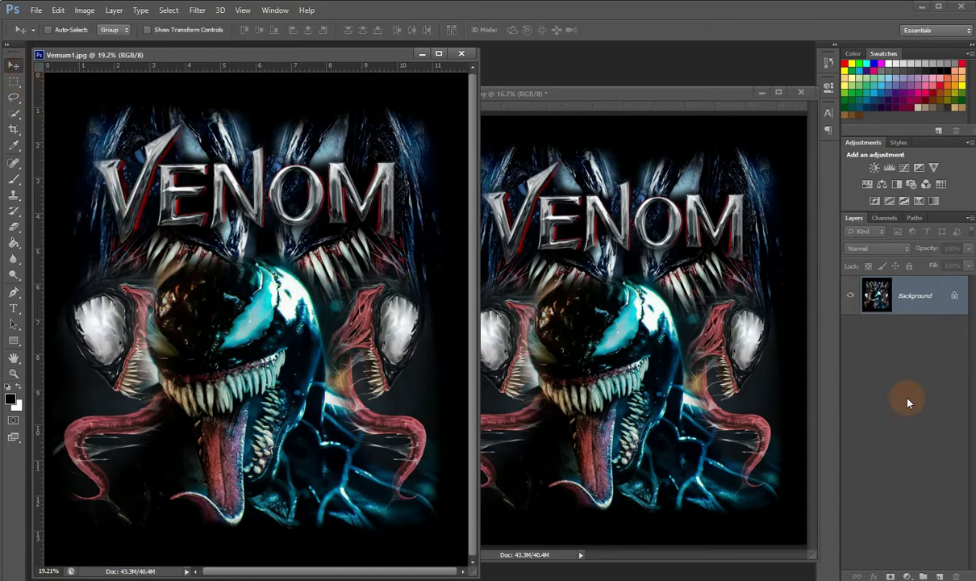
pyautogui.click(884, 218)
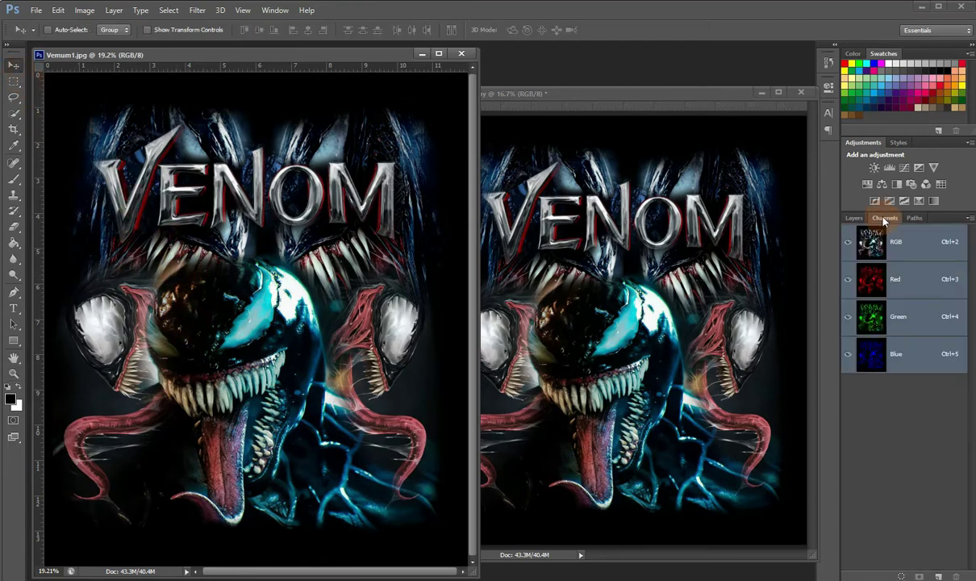
pyautogui.click(901, 355)
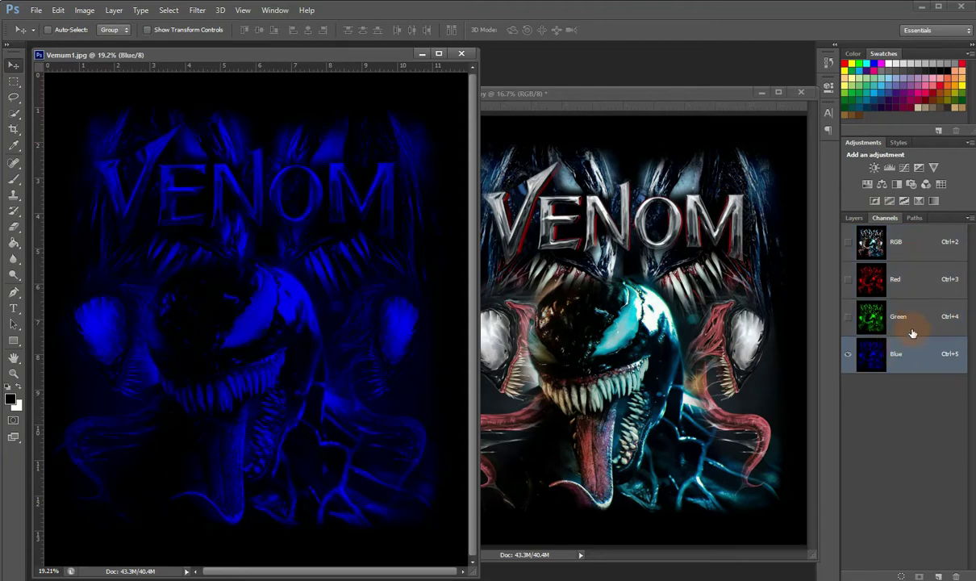
pyautogui.click(915, 323)
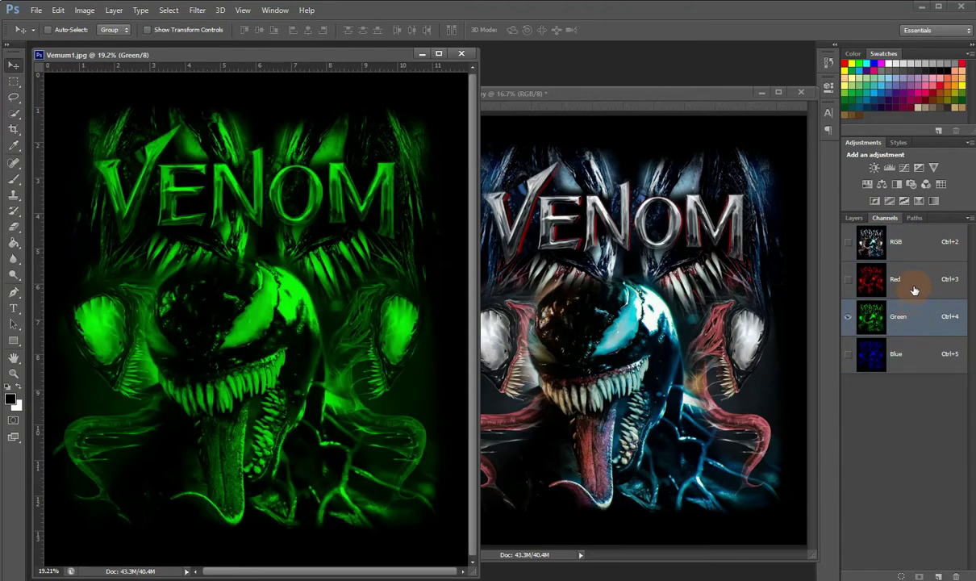
pyautogui.click(914, 289)
pyautogui.click(906, 251)
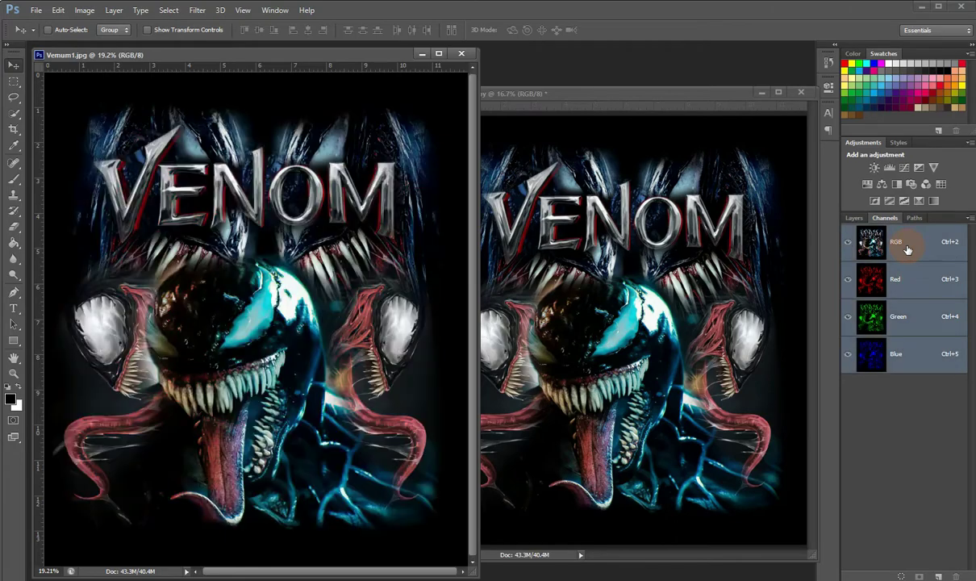
# - Cycle through Red, Green and Blue again, then load the Red channel as a selection
pyautogui.click(915, 278)
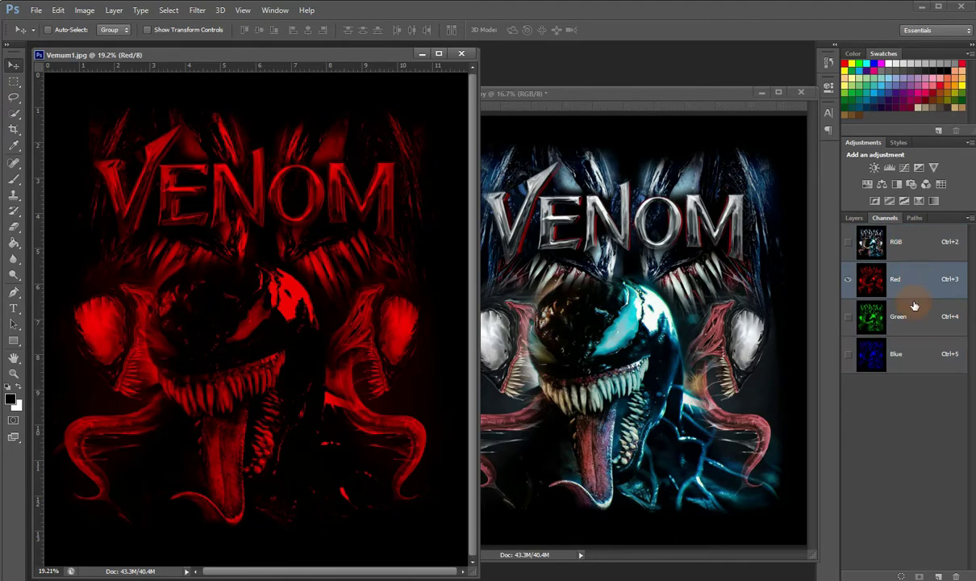
pyautogui.click(915, 321)
pyautogui.click(918, 356)
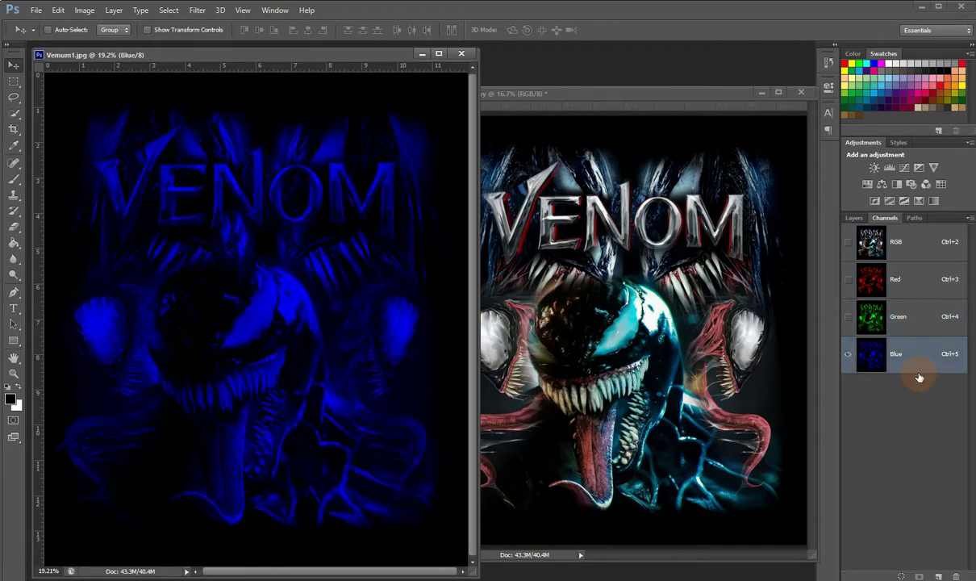
pyautogui.click(909, 281)
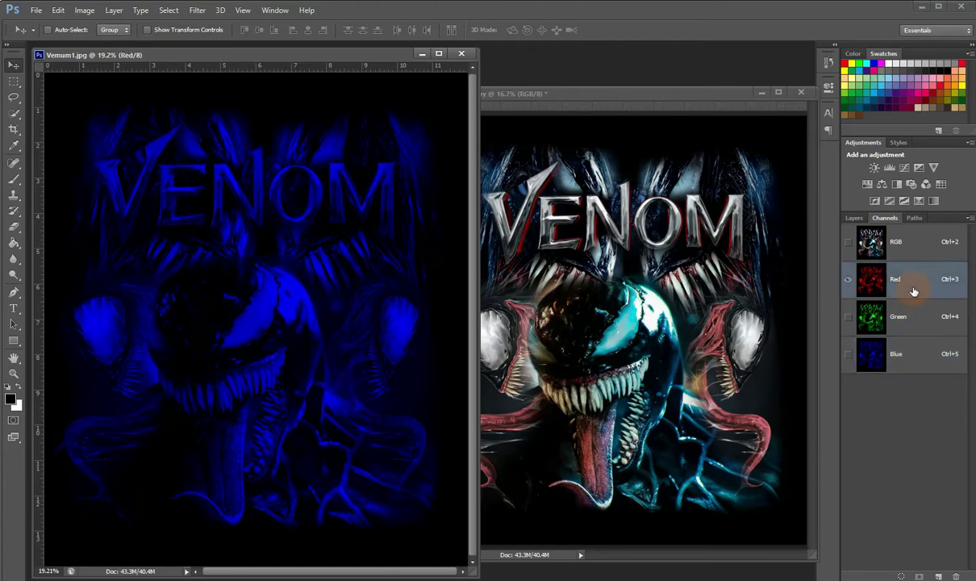
pyautogui.click(902, 576)
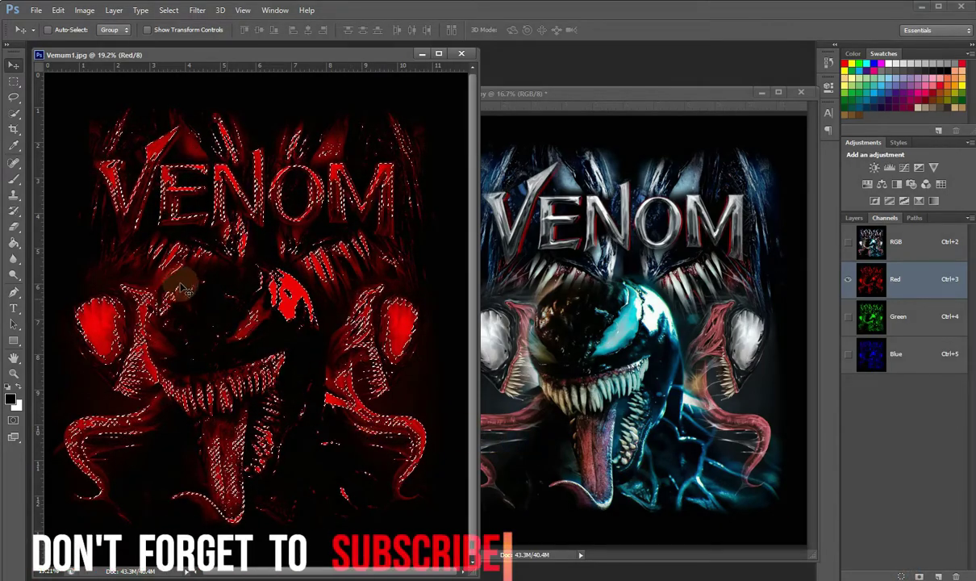
# - Invert the selection, save it as a new Alpha 1 channel, and deselect
pyautogui.click(168, 10)
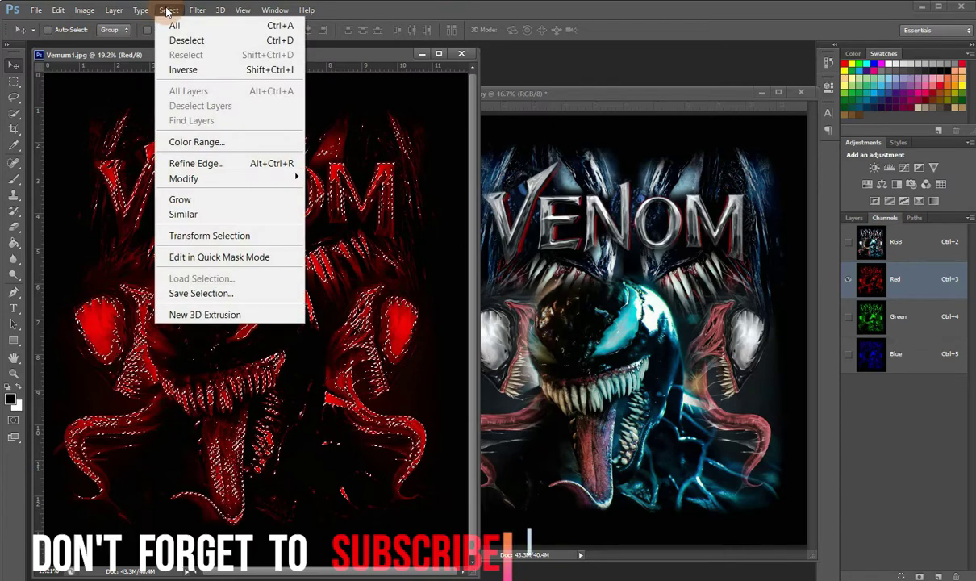
pyautogui.click(273, 71)
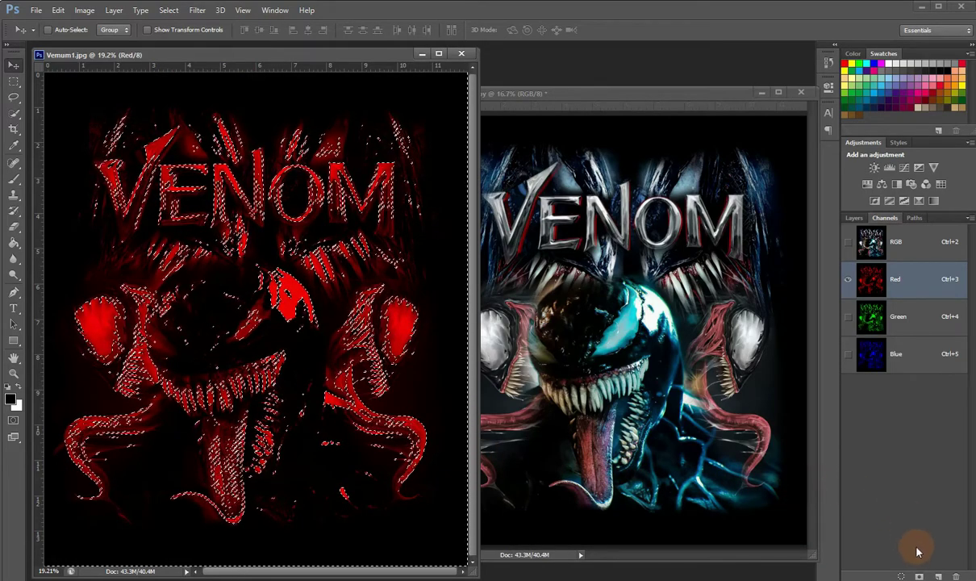
pyautogui.click(919, 575)
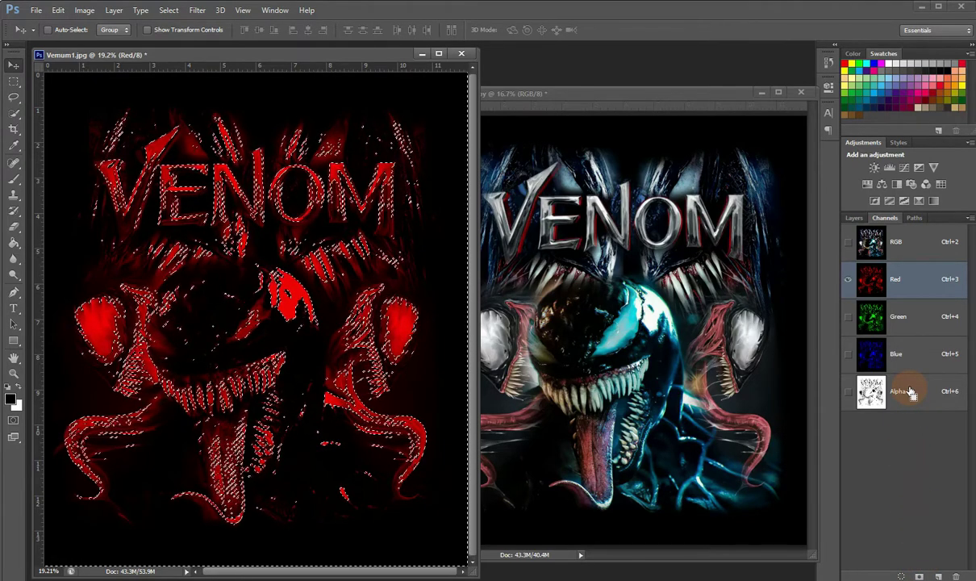
pyautogui.hotkey('ctrl', 'd')
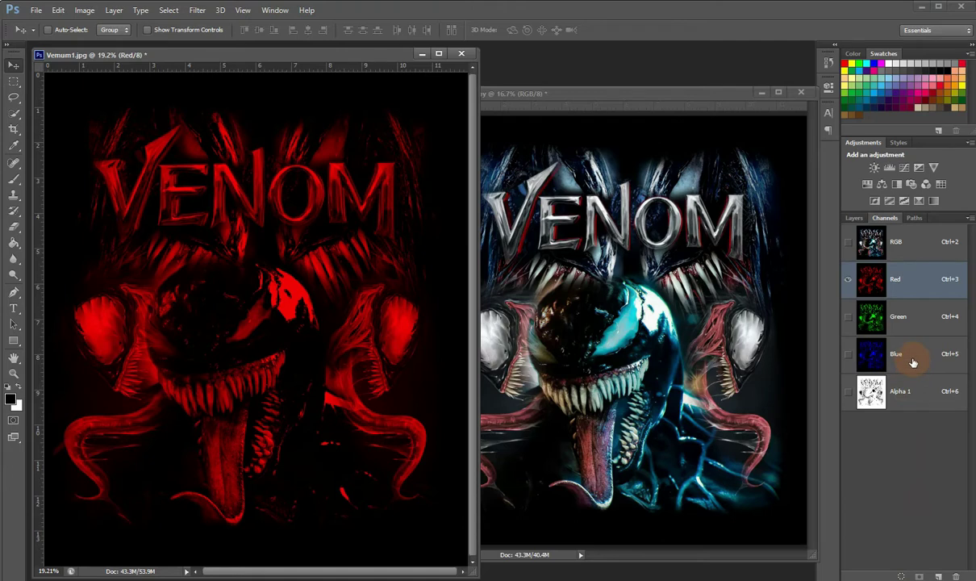
# - Preview Alpha 1 as an overlay on the Blue and RGB views, then view Alpha 1 alone
pyautogui.click(914, 361)
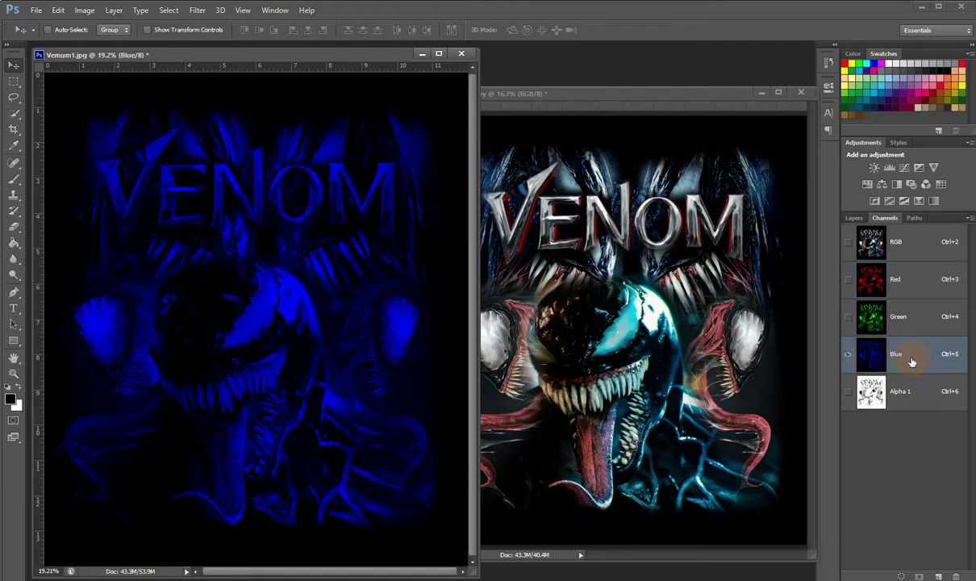
pyautogui.click(848, 394)
pyautogui.click(848, 393)
pyautogui.click(847, 241)
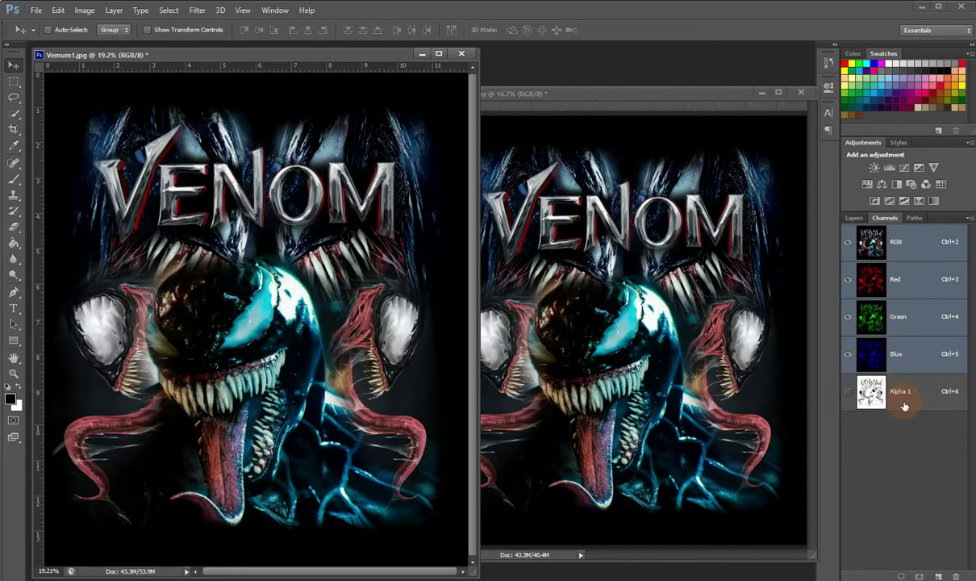
pyautogui.click(848, 393)
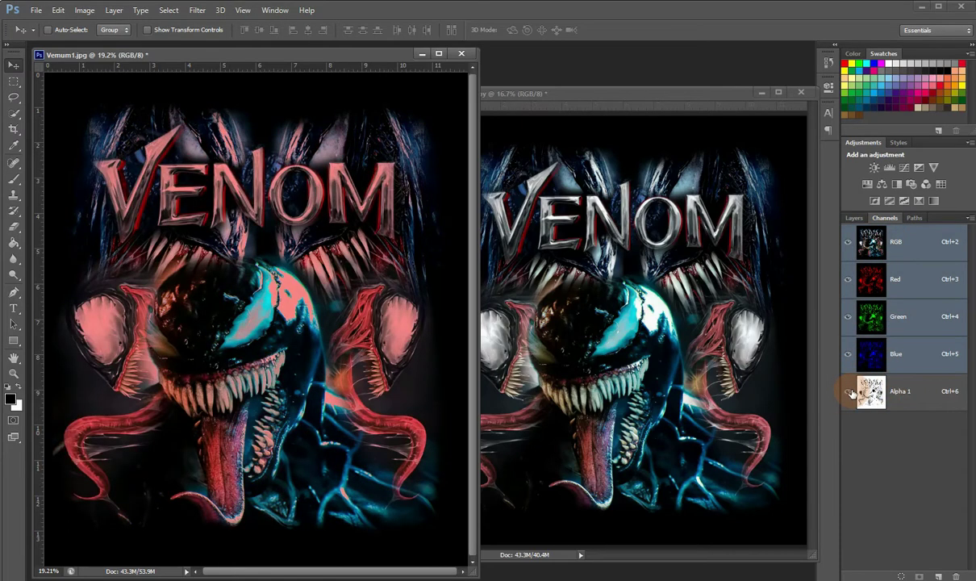
pyautogui.click(848, 394)
pyautogui.click(936, 399)
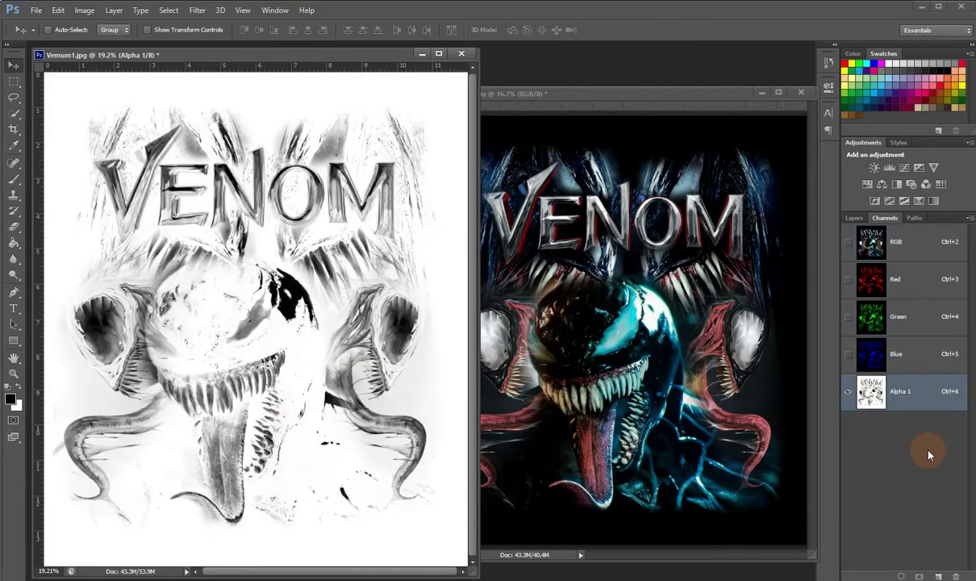
# - Create a new Alpha 2 channel, drag it above Alpha 1, and toggle Alpha 1's overlay
pyautogui.click(938, 576)
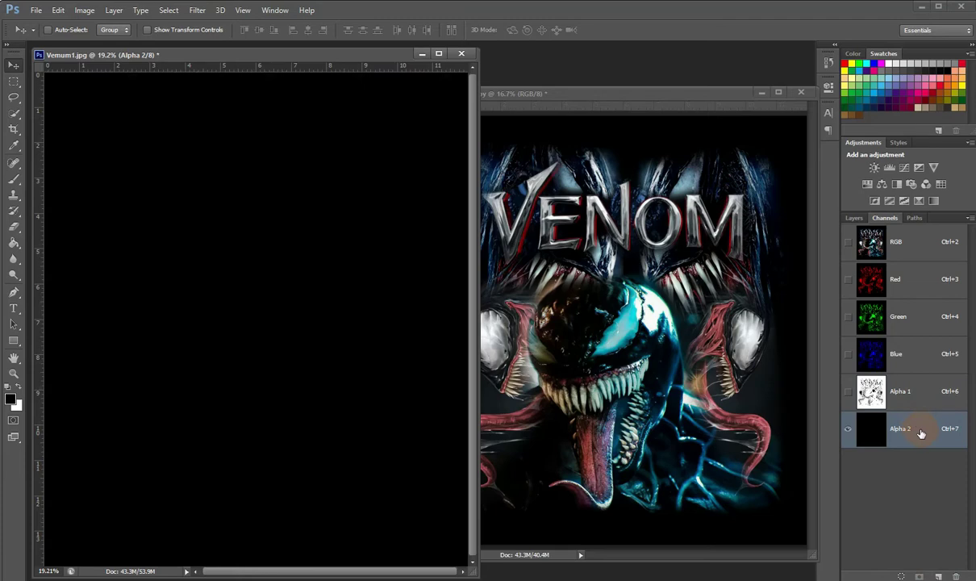
pyautogui.moveTo(920, 433); pyautogui.dragTo(917, 391)
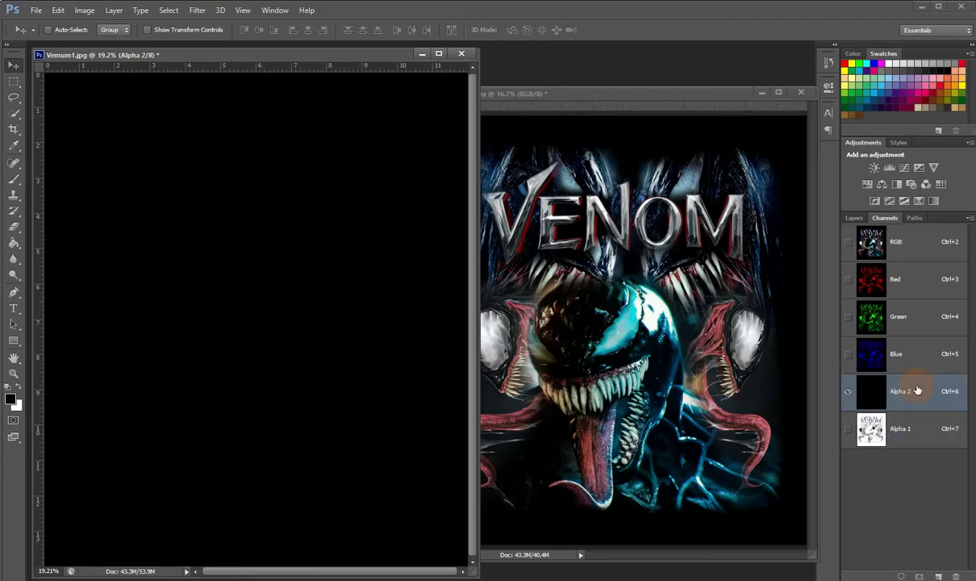
pyautogui.click(847, 428)
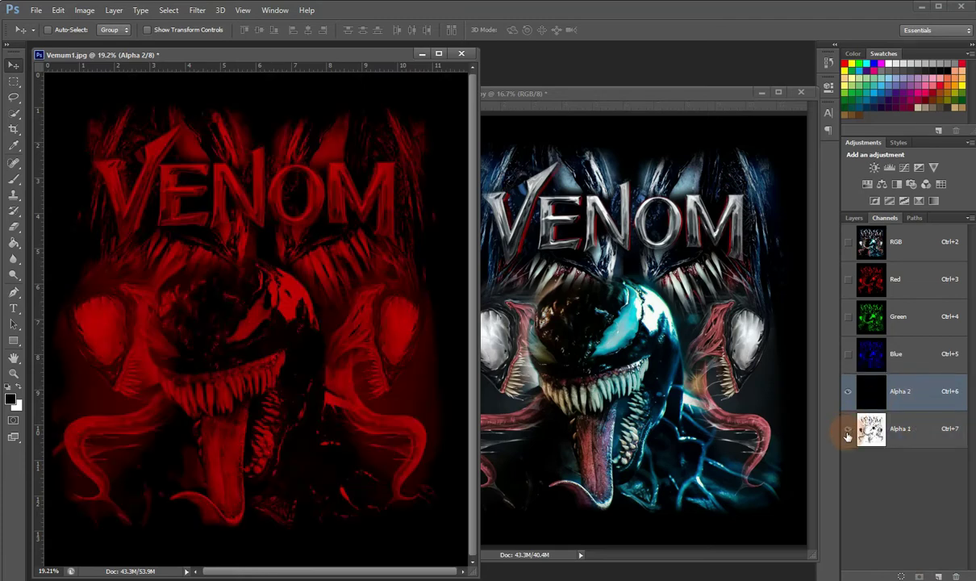
pyautogui.click(847, 428)
# - Set Alpha 1's Channel Options to Spot Color with white ink and 85 solidity, confirming both dialogs
pyautogui.doubleClick(873, 433)
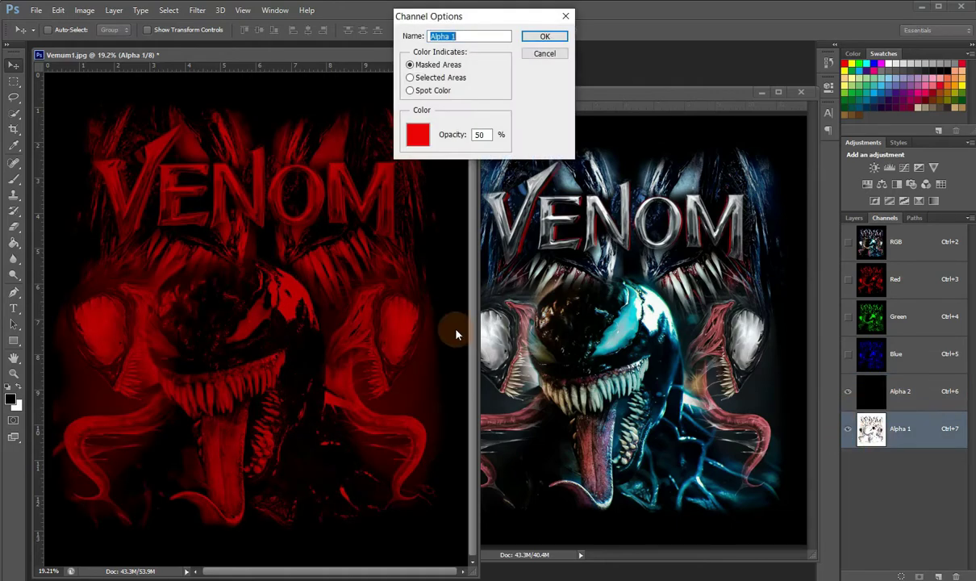
pyautogui.click(411, 91)
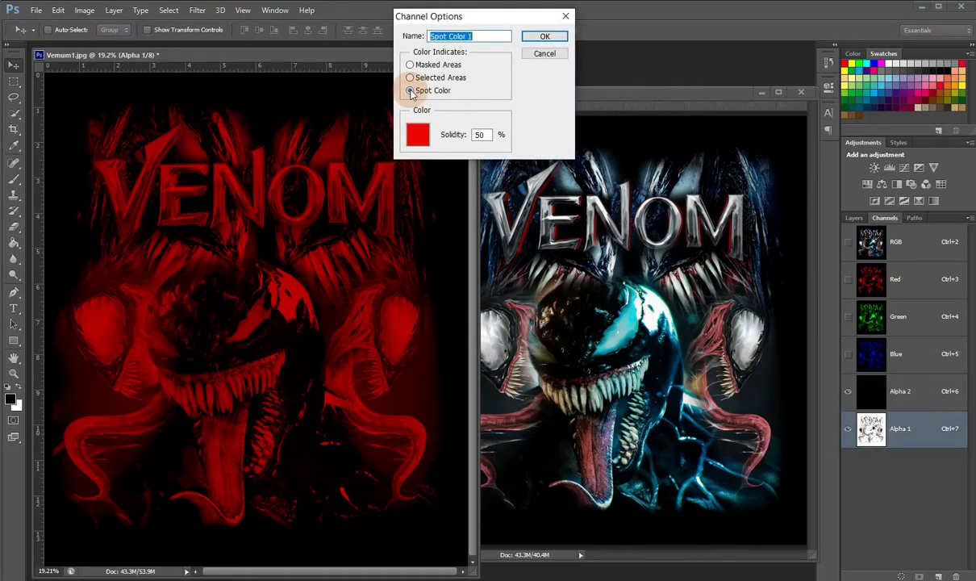
pyautogui.click(484, 135)
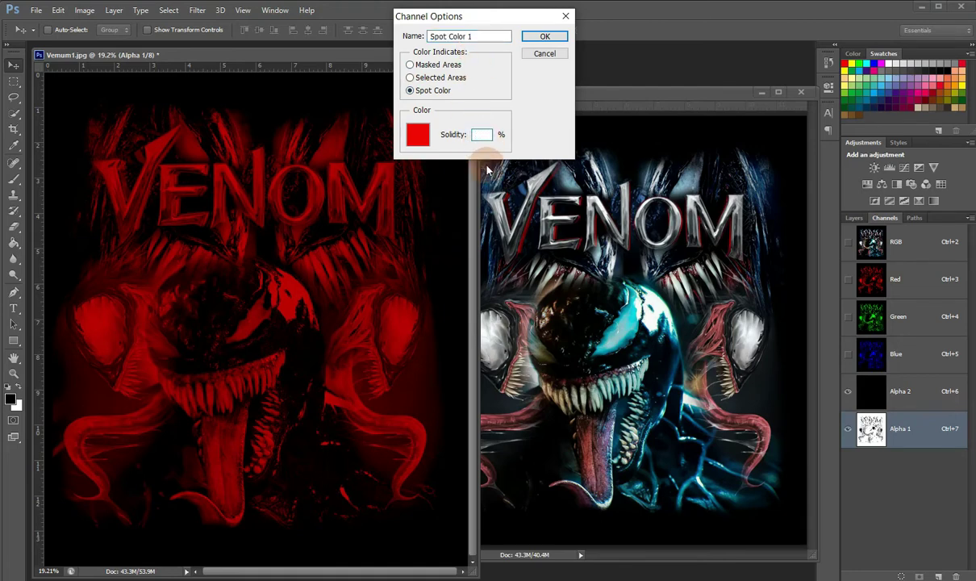
pyautogui.write('85')
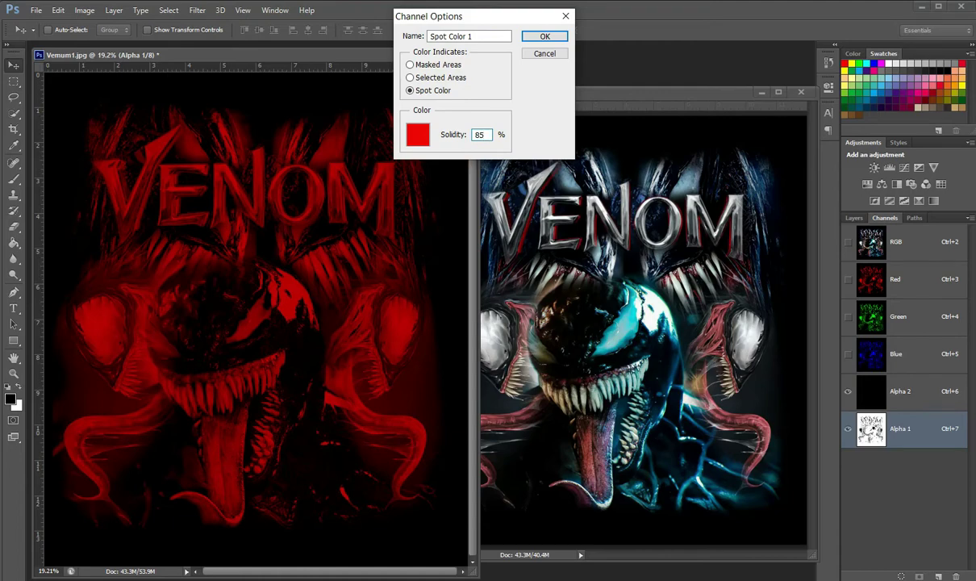
pyautogui.click(418, 137)
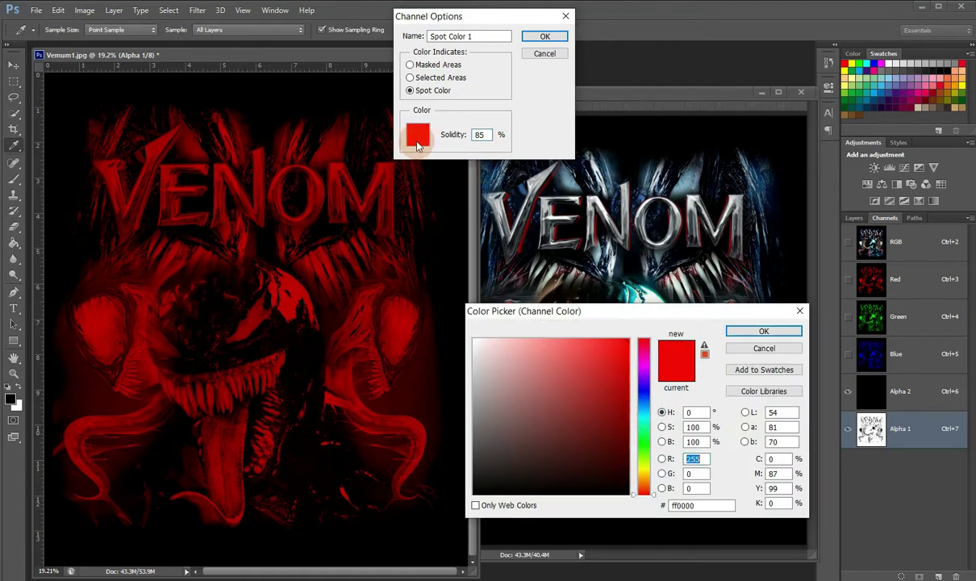
pyautogui.click(892, 64)
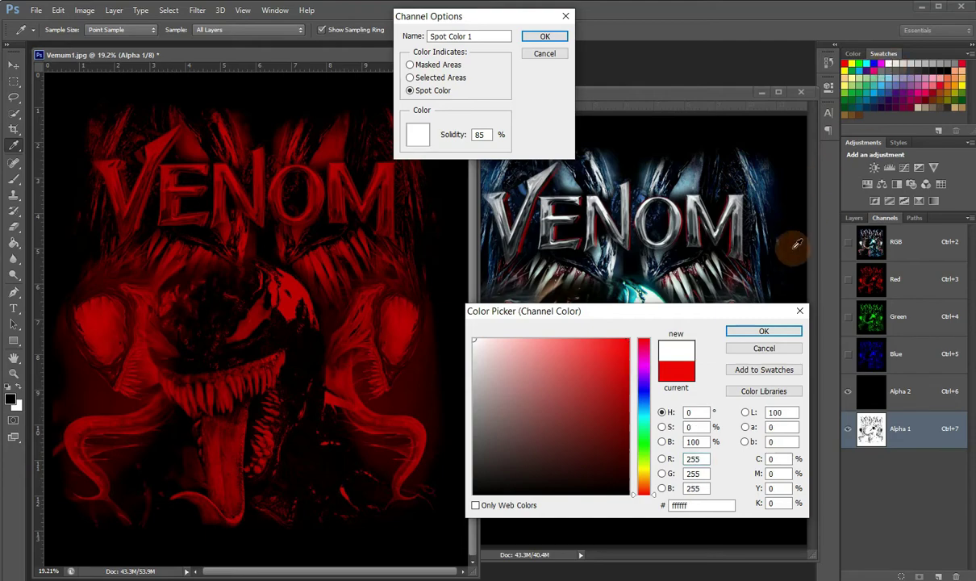
pyautogui.click(764, 332)
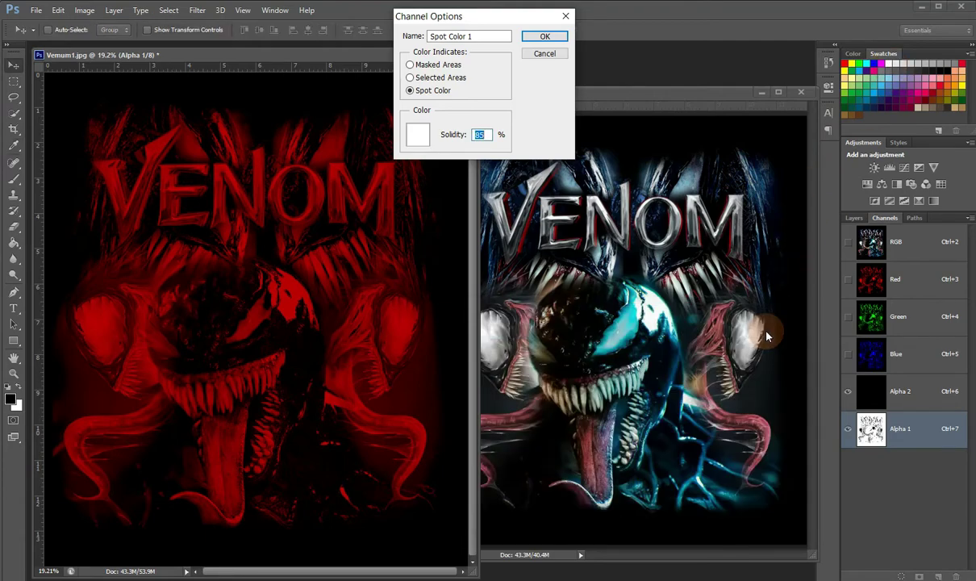
pyautogui.click(544, 36)
pyautogui.click(697, 464)
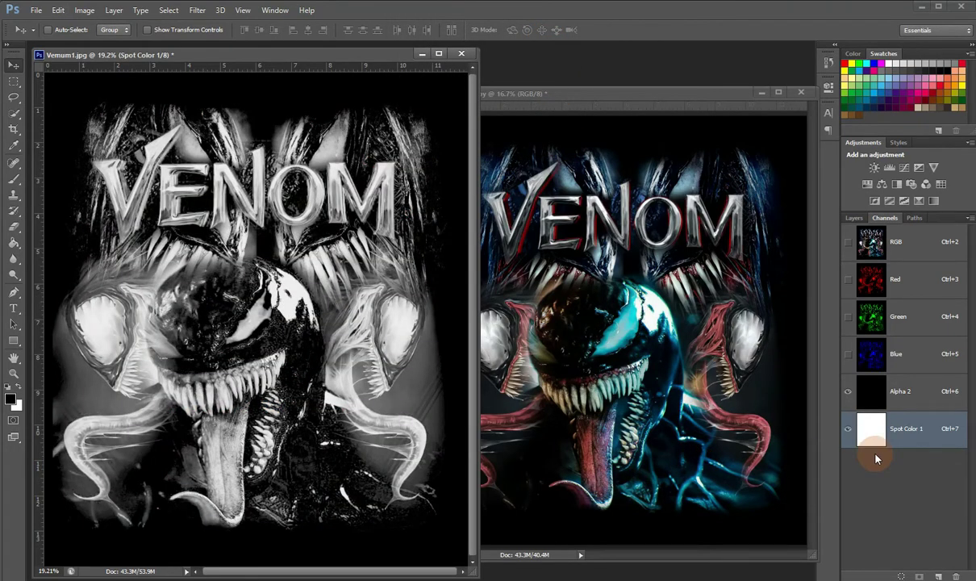
# - Apply Levels (Ctrl+L) to Spot Color 1 with black 13, midtone 1.27 and white 247
pyautogui.hotkey('ctrl', 'l')
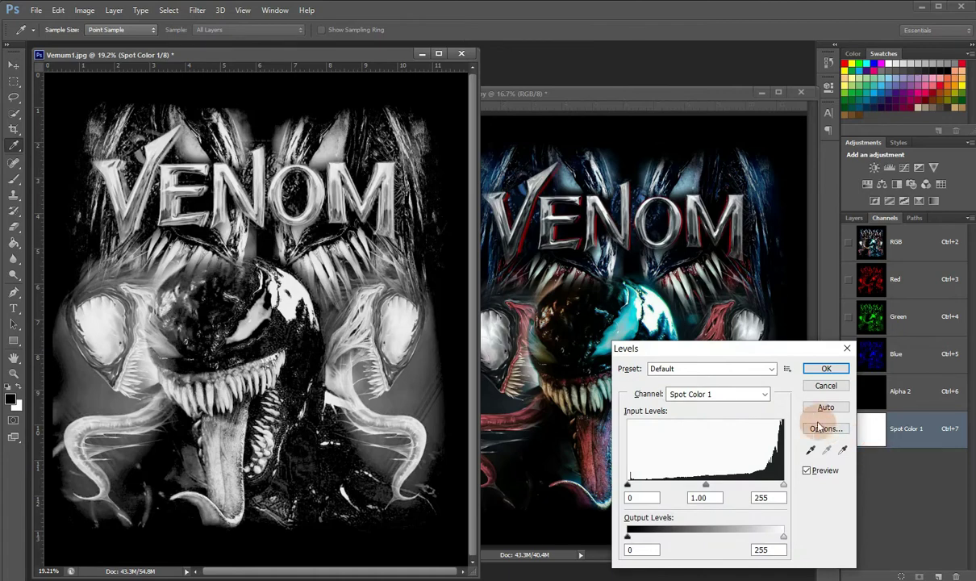
pyautogui.moveTo(752, 356)
pyautogui.mouseDown()
pyautogui.moveTo(734, 18)
pyautogui.moveTo(889, 17)
pyautogui.mouseUp()
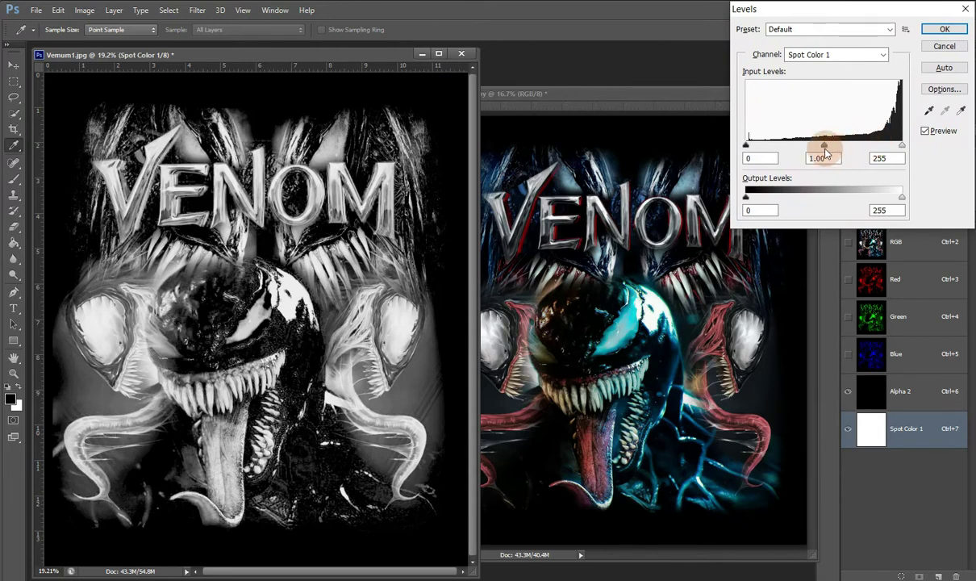
pyautogui.moveTo(821, 149); pyautogui.dragTo(817, 150)
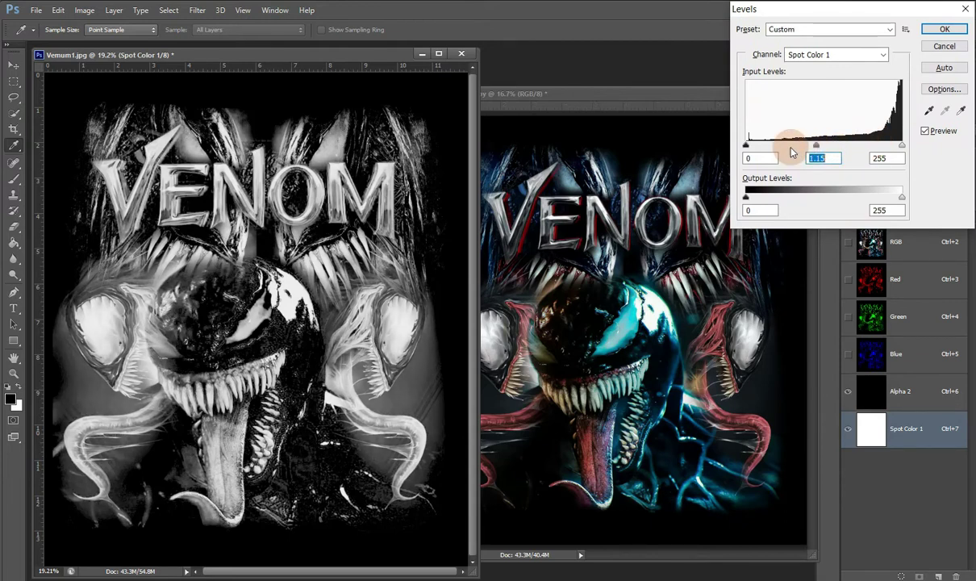
pyautogui.moveTo(747, 146); pyautogui.dragTo(755, 147)
pyautogui.moveTo(820, 147); pyautogui.dragTo(818, 147)
pyautogui.moveTo(902, 146); pyautogui.dragTo(897, 149)
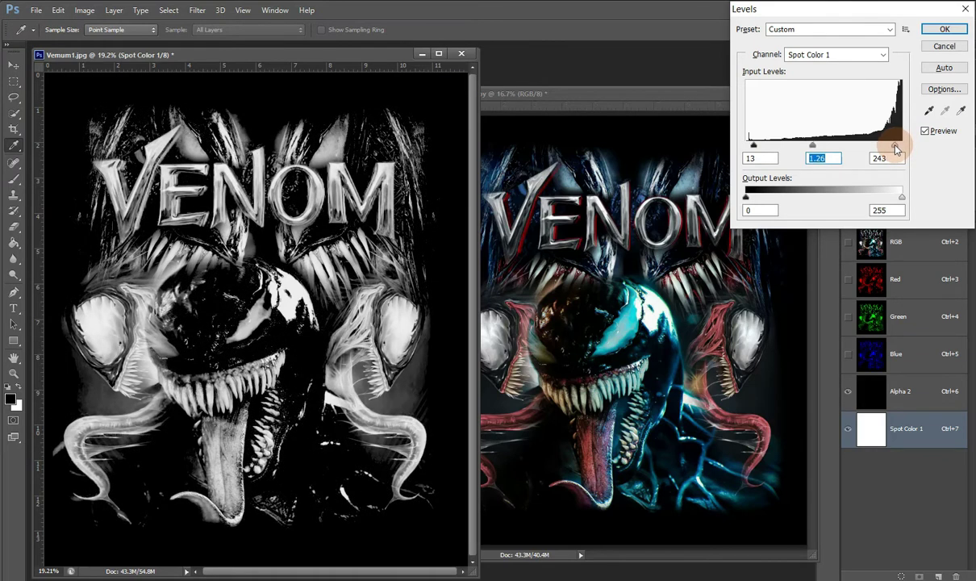
pyautogui.moveTo(896, 149); pyautogui.dragTo(899, 150)
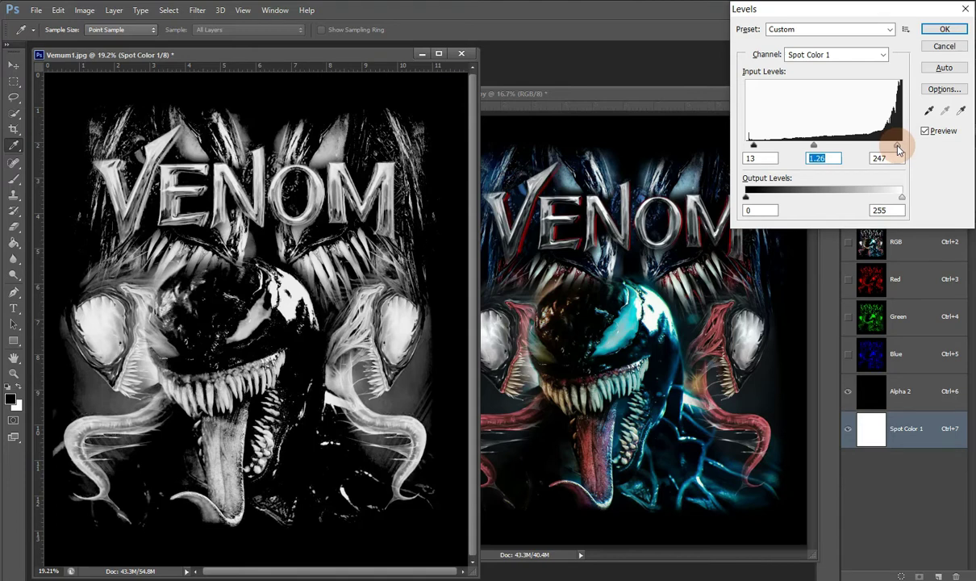
pyautogui.click(899, 148)
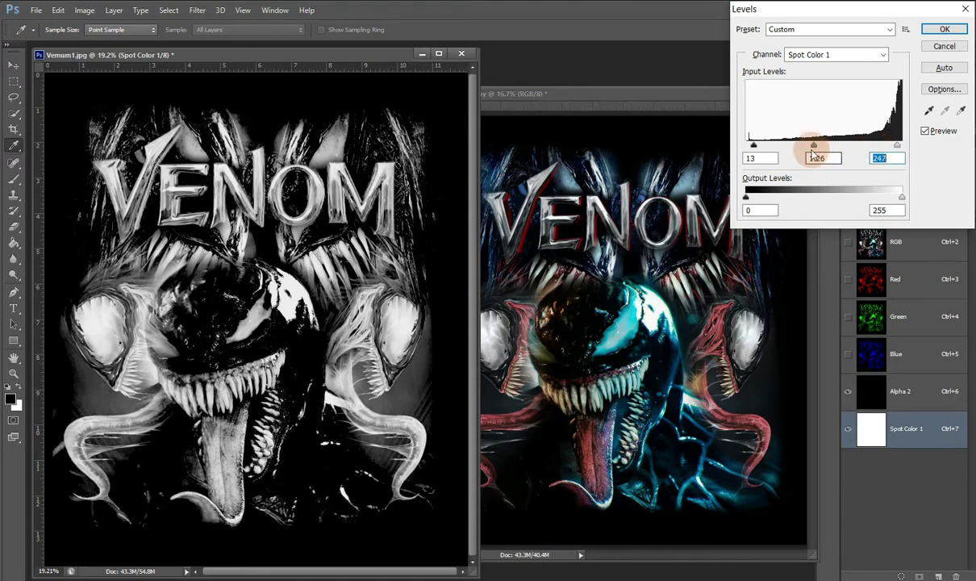
pyautogui.moveTo(817, 149)
pyautogui.mouseDown()
pyautogui.moveTo(826, 152)
pyautogui.moveTo(818, 154)
pyautogui.mouseUp()
pyautogui.click(814, 152)
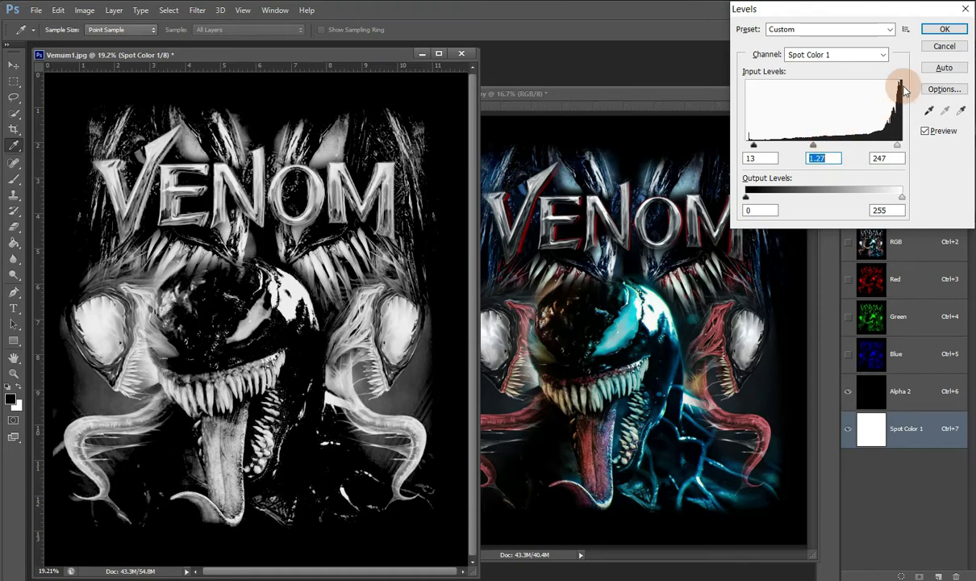
pyautogui.click(944, 29)
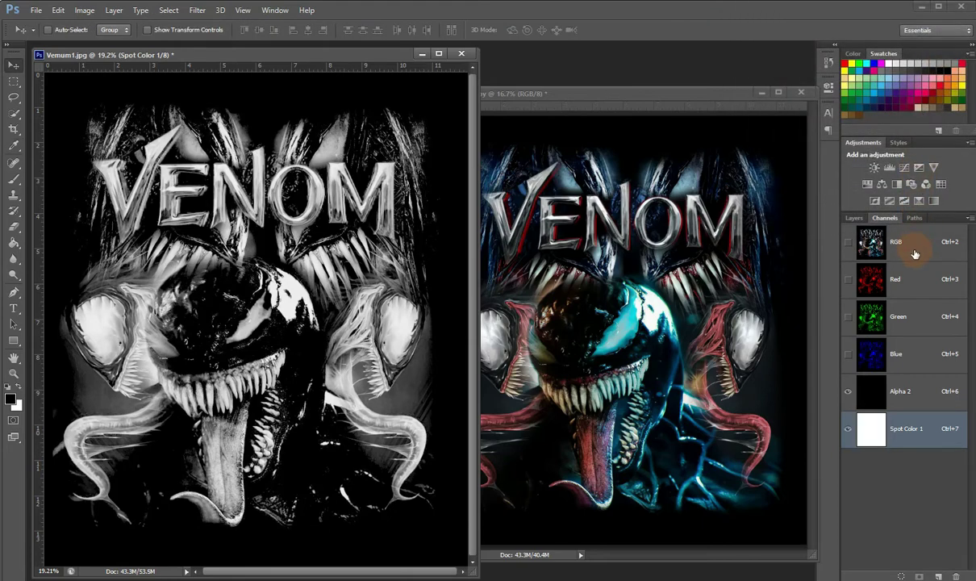
# - From the RGB composite, run Select > Color Range with Reds chosen and Invert enabled
pyautogui.click(914, 254)
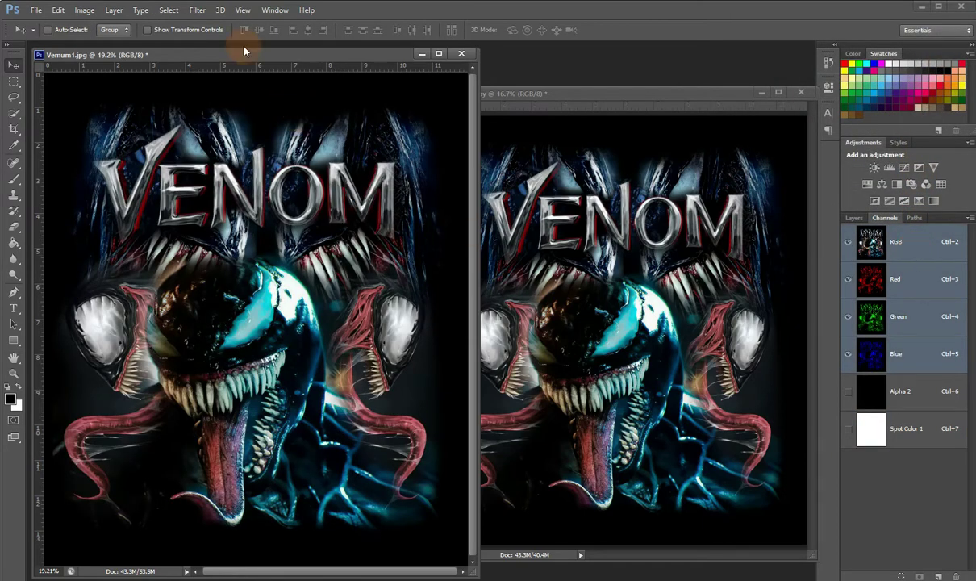
pyautogui.click(169, 9)
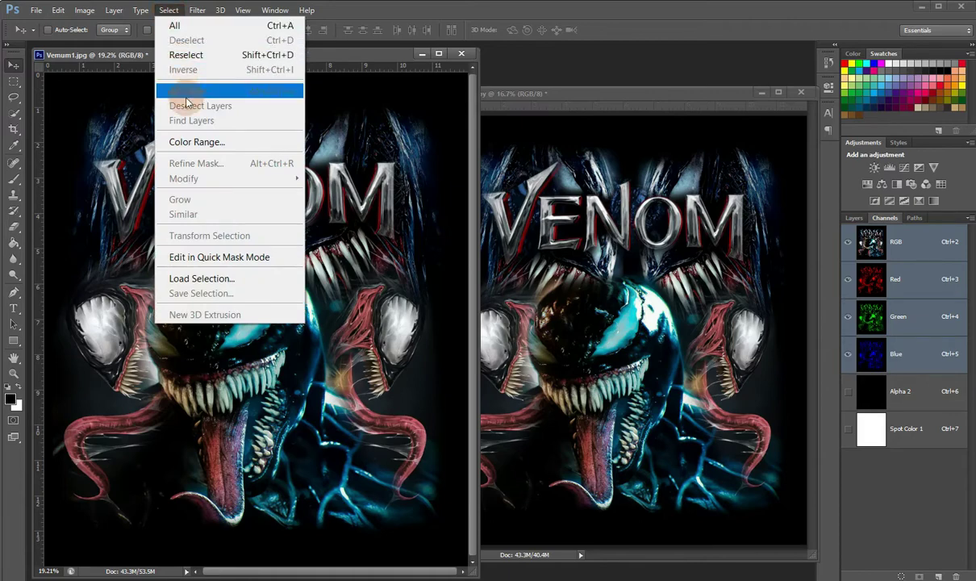
pyautogui.click(211, 142)
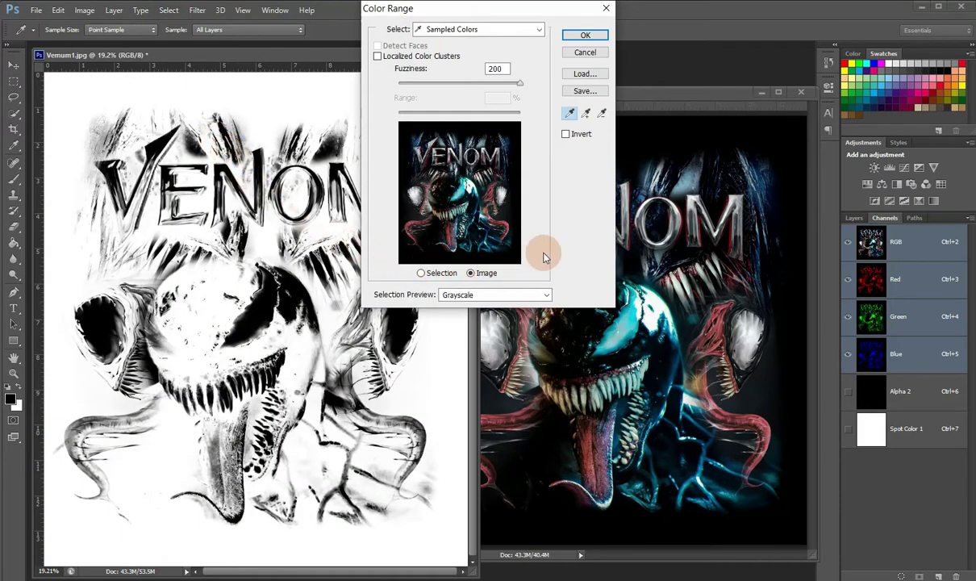
pyautogui.click(566, 134)
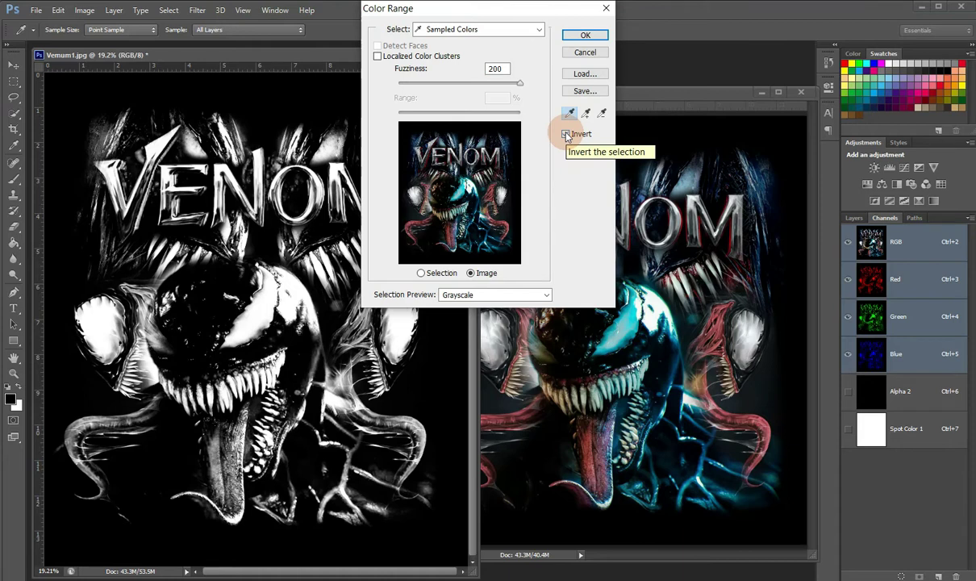
pyautogui.moveTo(518, 11); pyautogui.dragTo(511, 11)
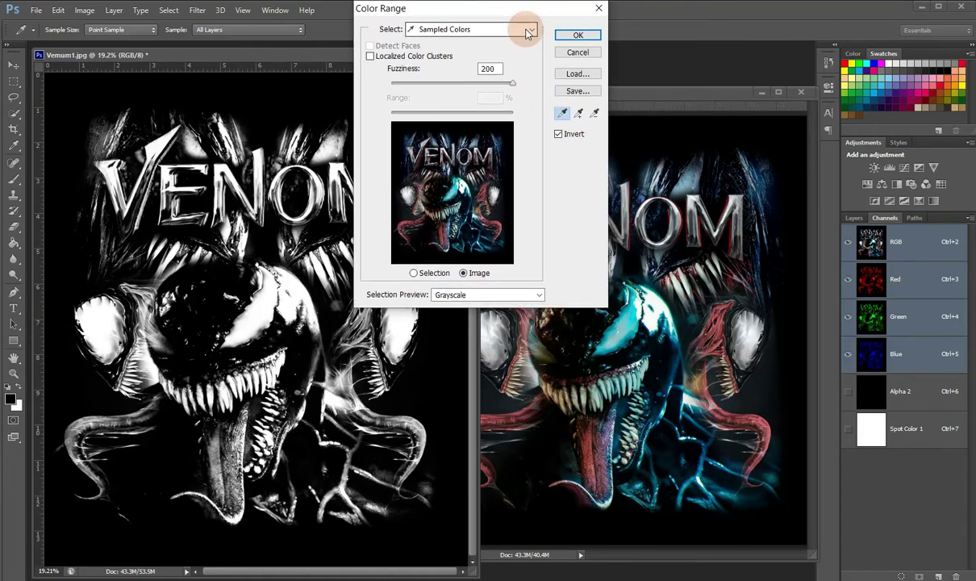
pyautogui.click(529, 32)
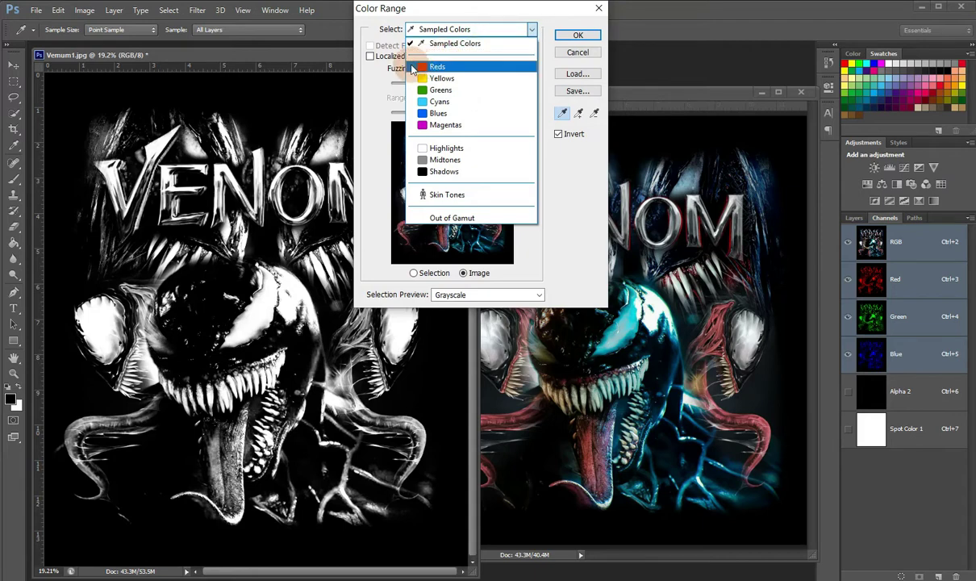
pyautogui.click(476, 68)
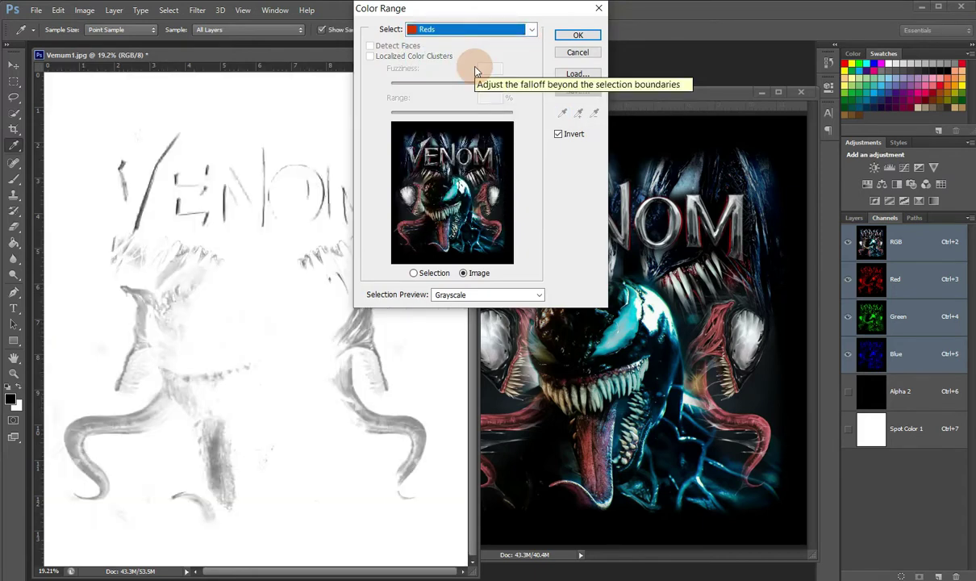
pyautogui.click(579, 36)
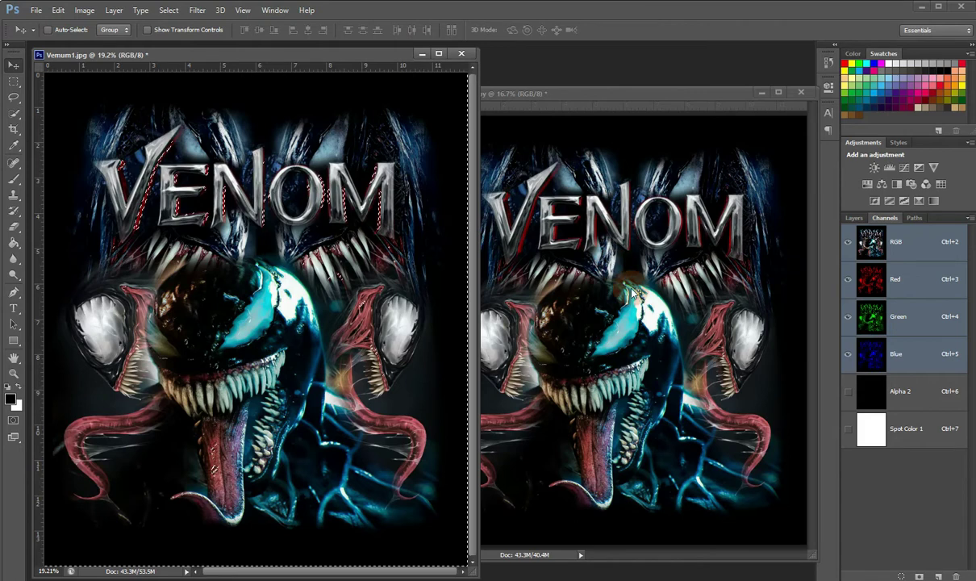
# - Save the selection as Alpha 3, view Alpha 2 with Spot Color 1 shown, then open Alpha 3's options
pyautogui.click(919, 577)
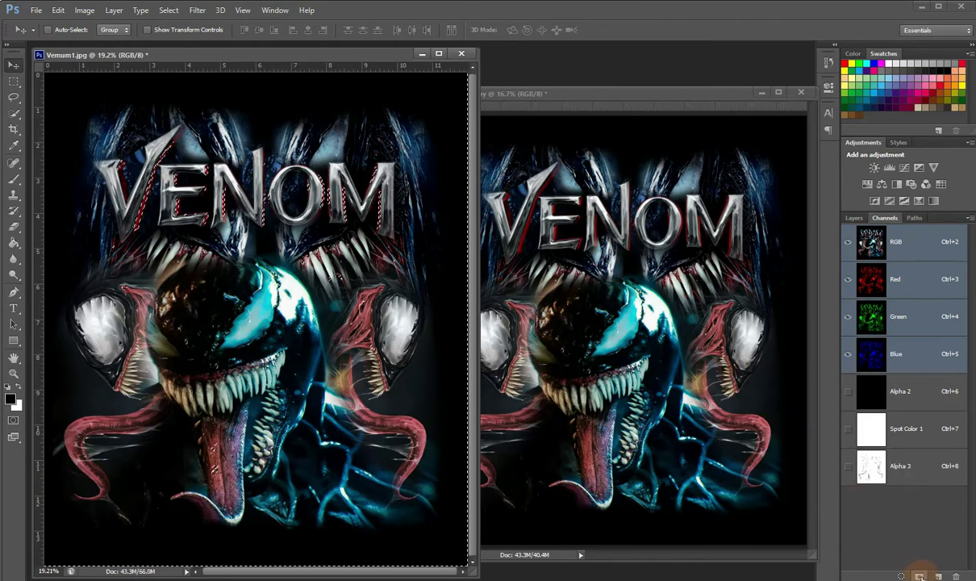
pyautogui.click(915, 397)
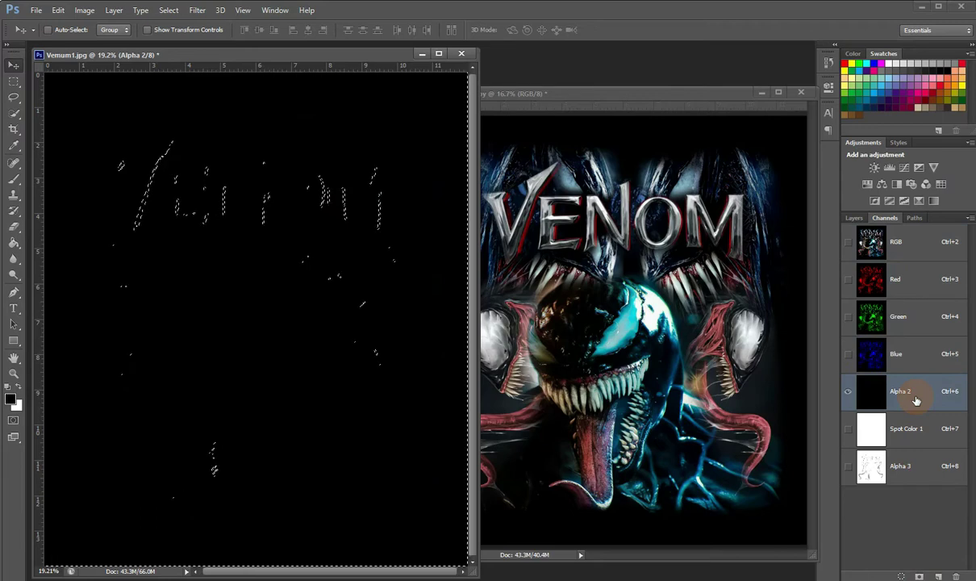
pyautogui.click(847, 430)
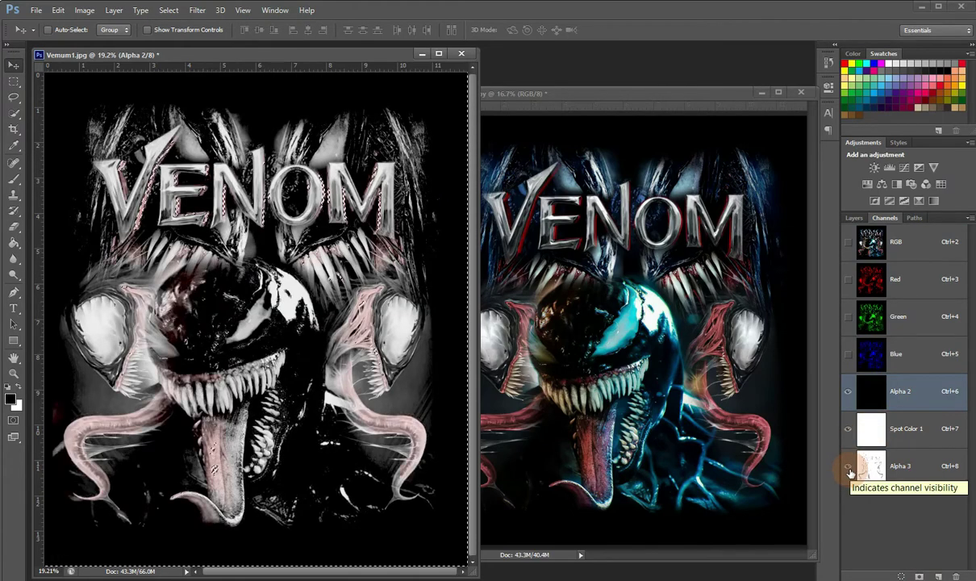
pyautogui.doubleClick(870, 467)
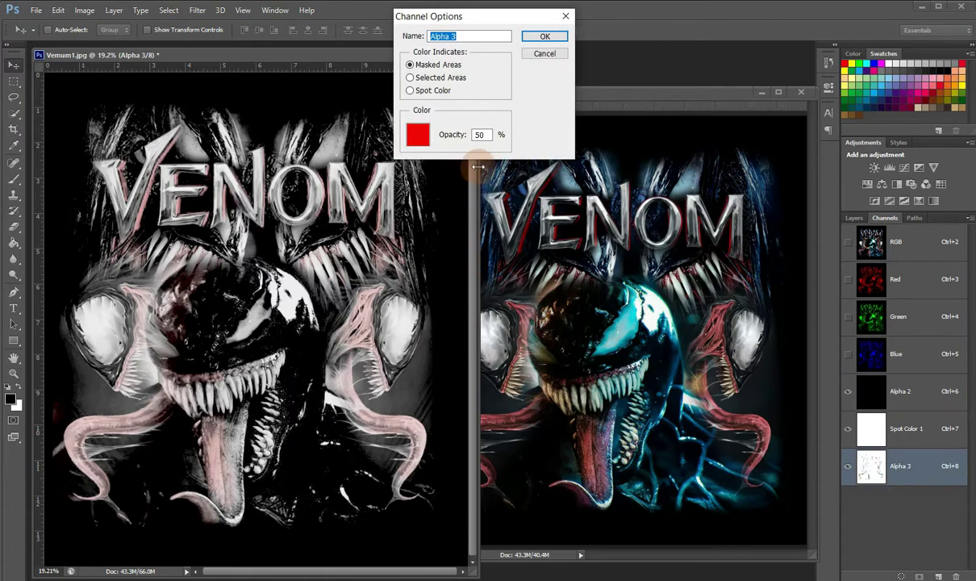
# - Make Alpha 3 a red spot colour channel at 5% solidity, then show the RGB composite
pyautogui.click(484, 135)
pyautogui.write('5')
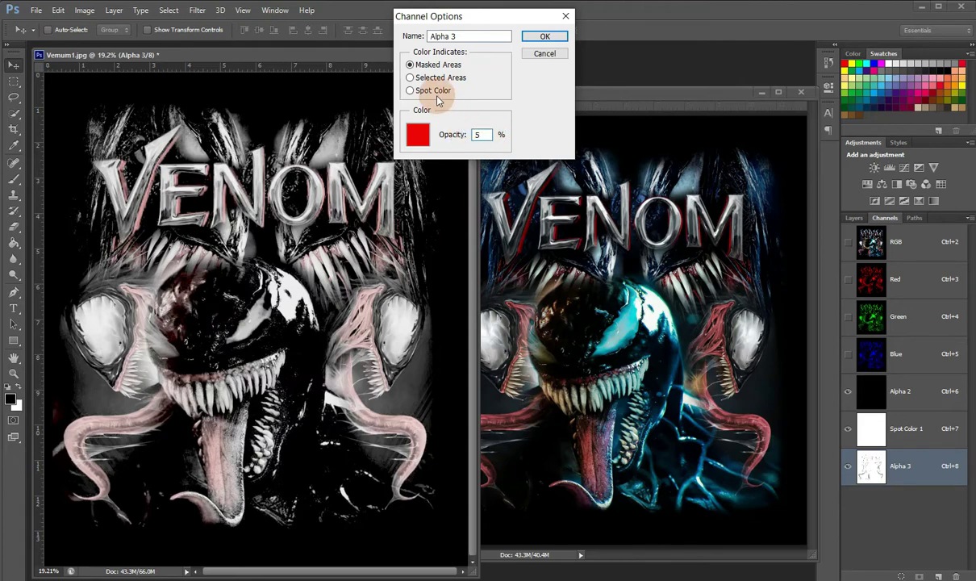
pyautogui.click(412, 91)
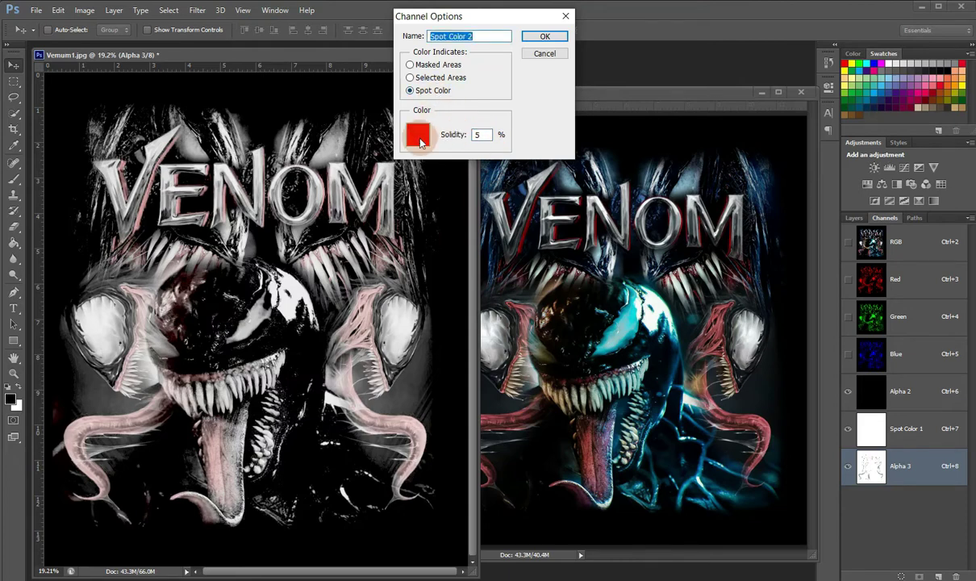
pyautogui.click(418, 137)
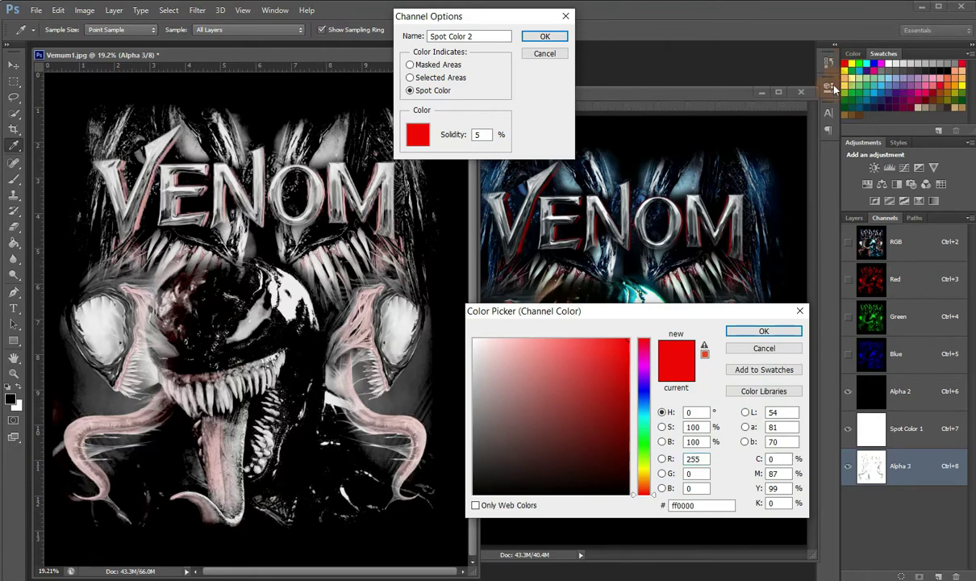
pyautogui.click(762, 331)
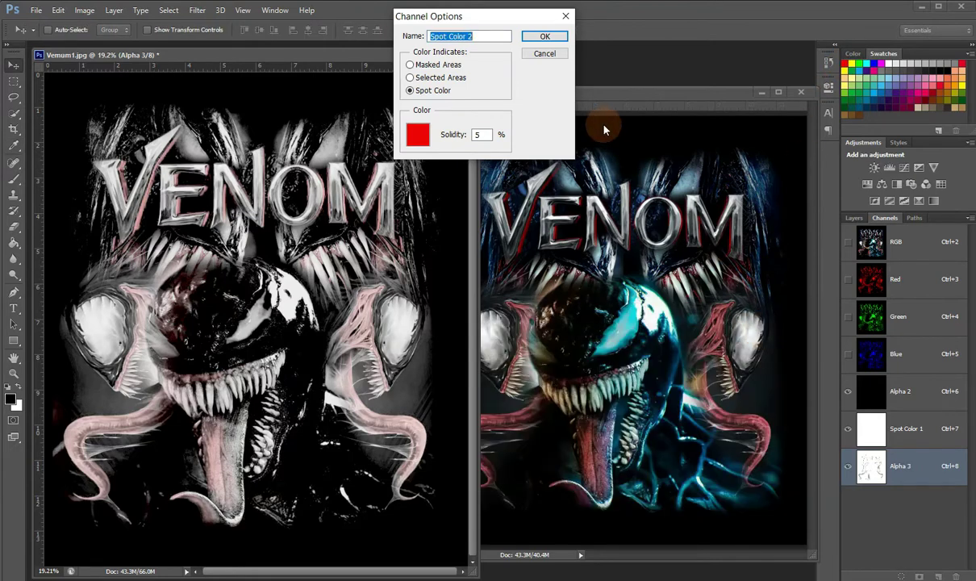
pyautogui.click(548, 39)
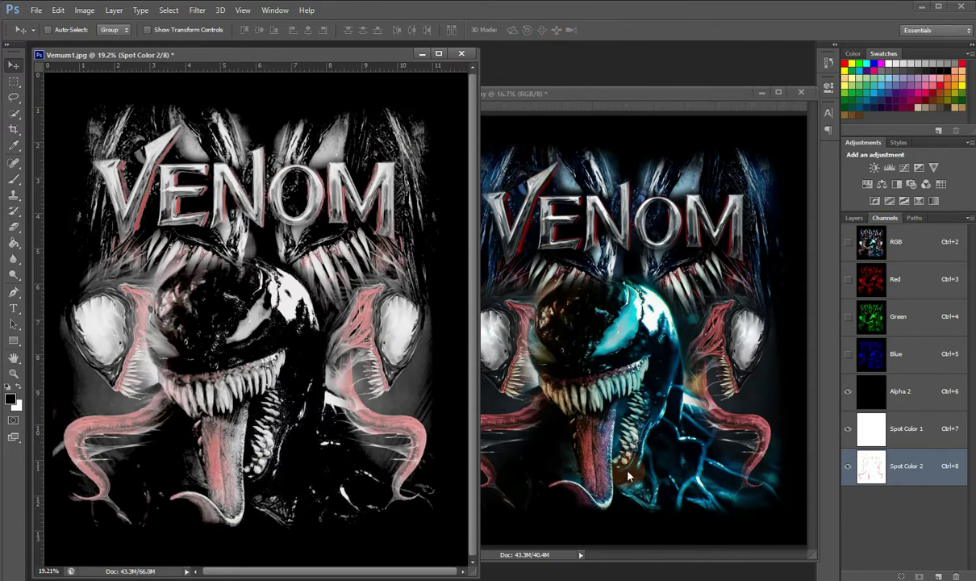
pyautogui.click(928, 244)
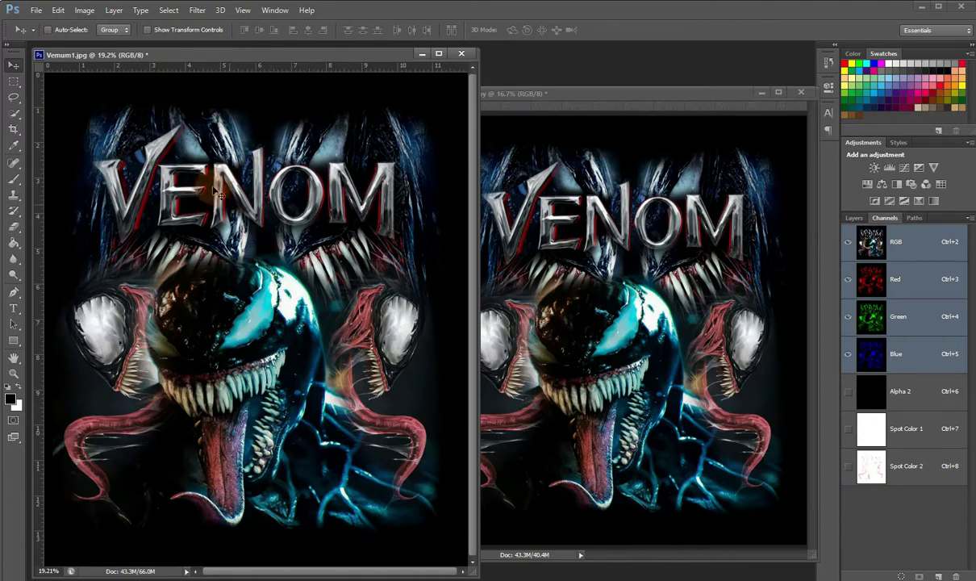
# - Select the Yellows colour range and save the selection as a new Alpha 3 channel
pyautogui.click(169, 11)
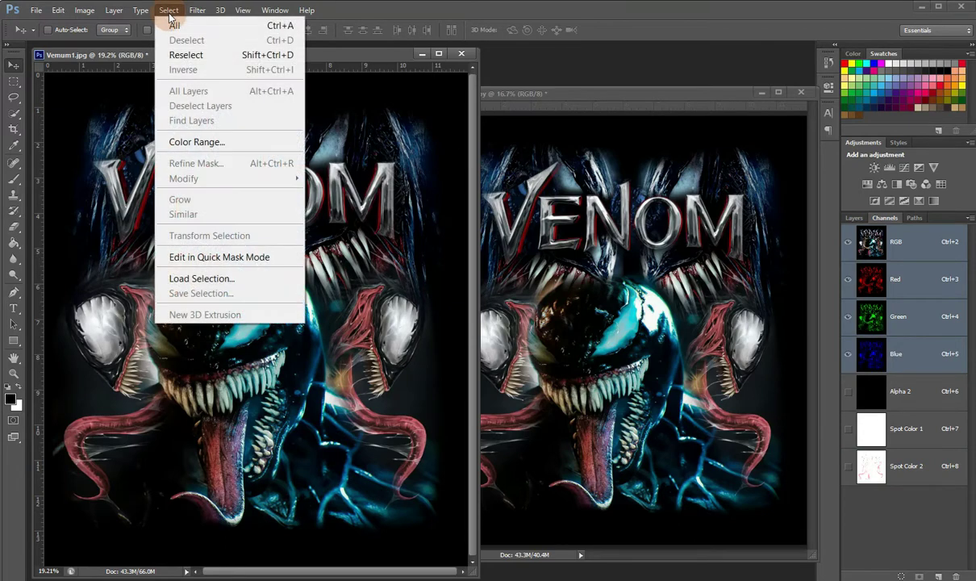
pyautogui.click(197, 143)
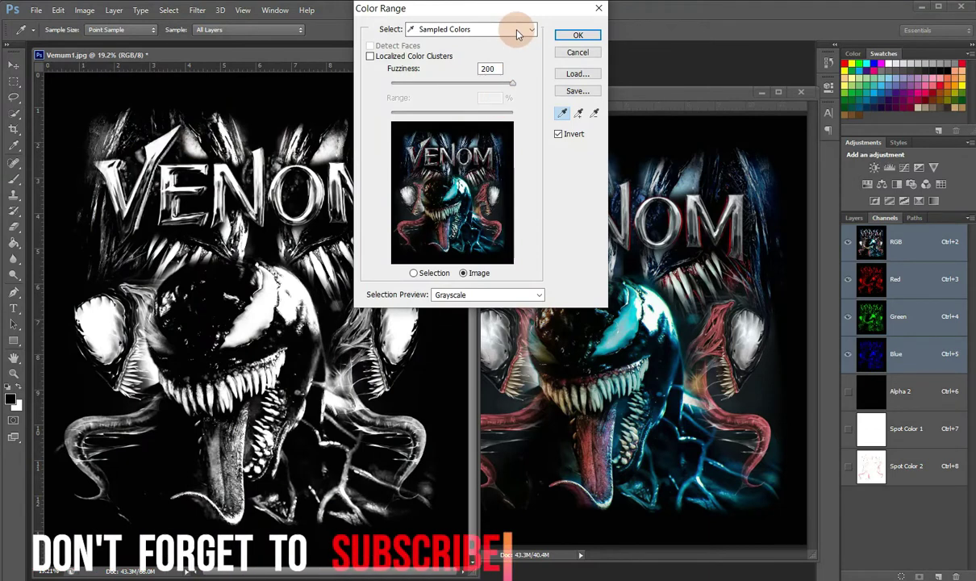
pyautogui.click(519, 30)
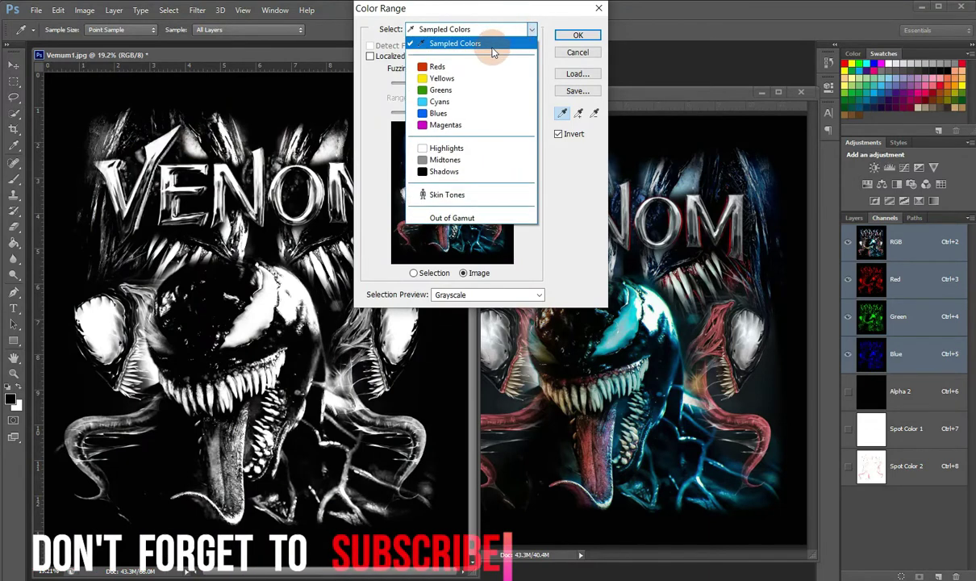
pyautogui.click(484, 78)
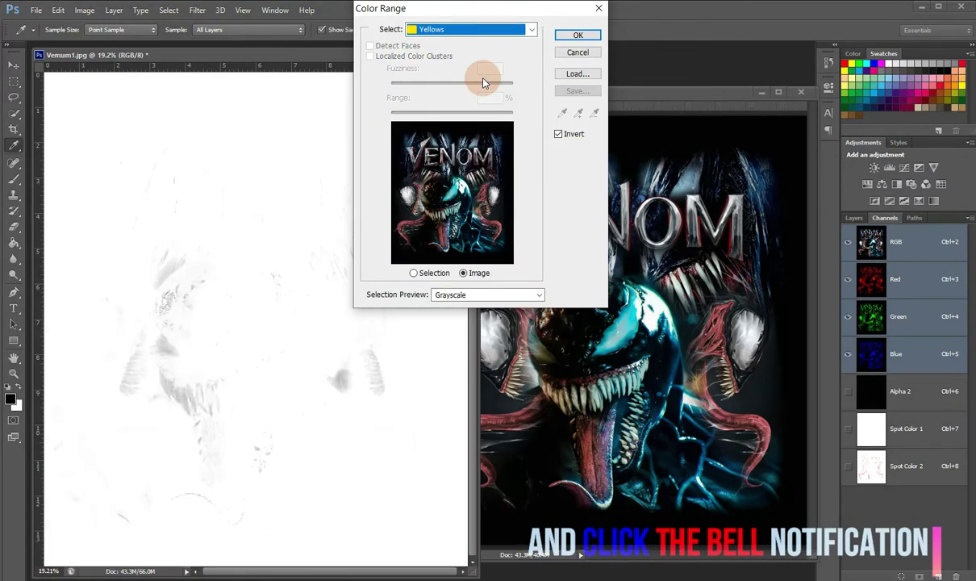
pyautogui.click(569, 38)
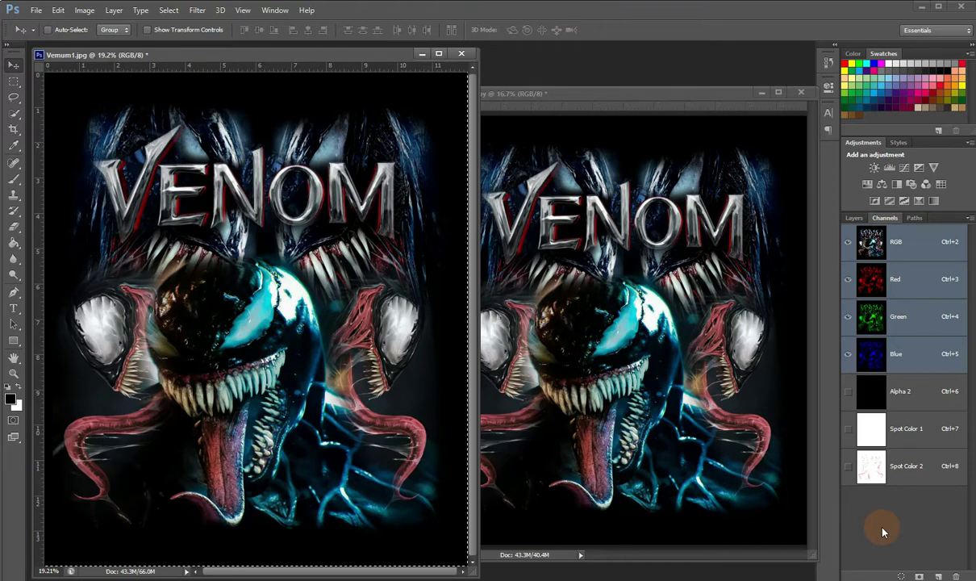
pyautogui.click(919, 576)
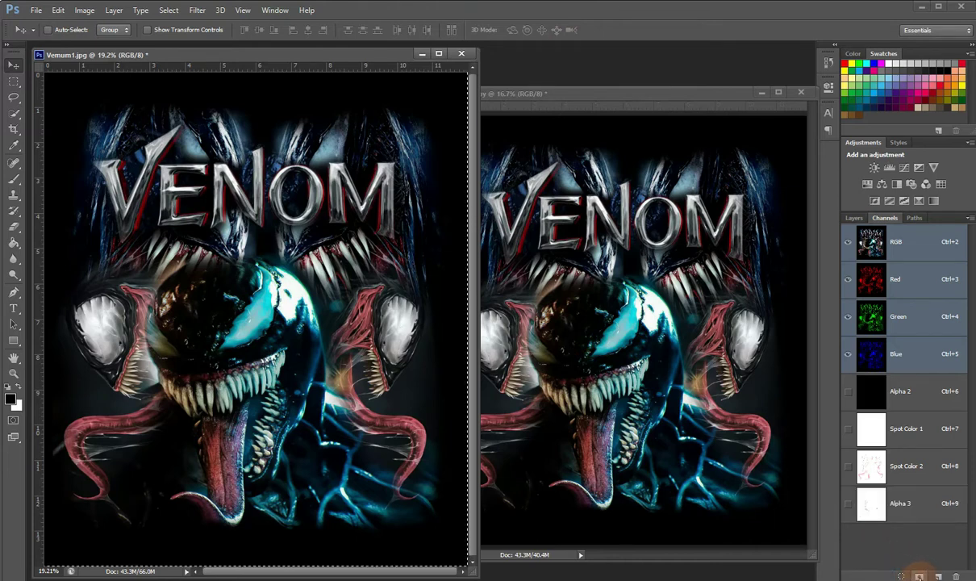
# - Preview Alpha 3 with Alpha 2 and Spot Colors 1–2, and open its Channel Options
pyautogui.click(878, 407)
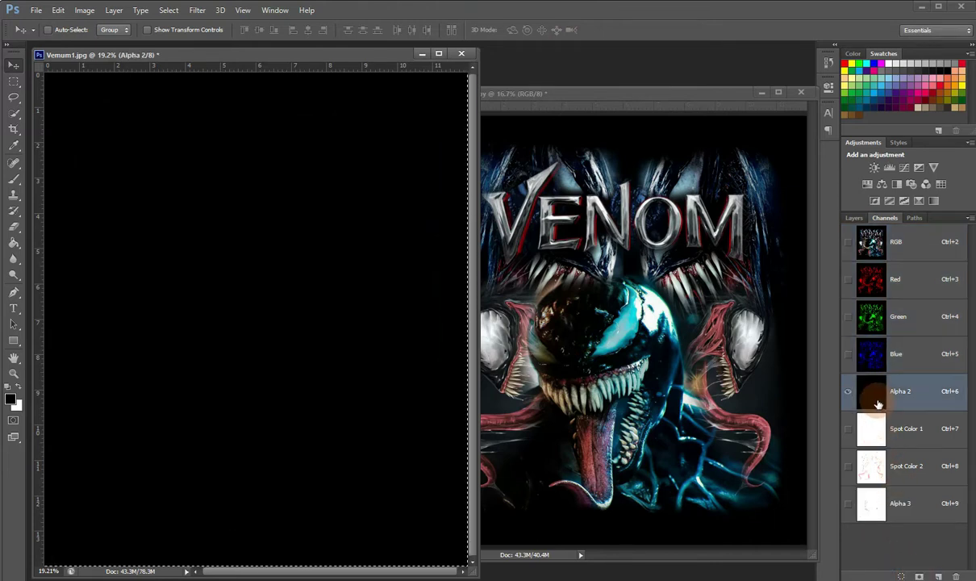
pyautogui.click(848, 432)
pyautogui.click(848, 468)
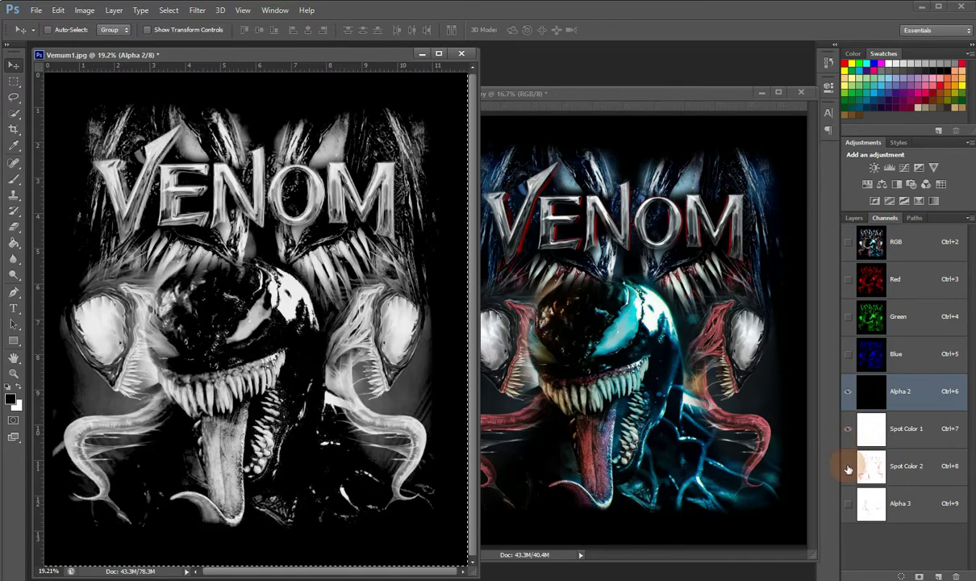
pyautogui.click(848, 468)
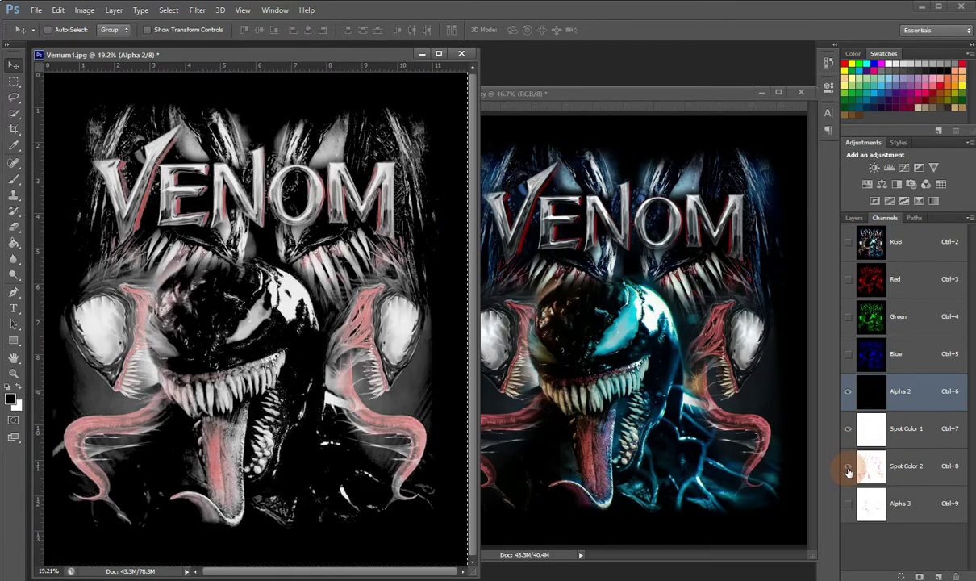
pyautogui.click(852, 508)
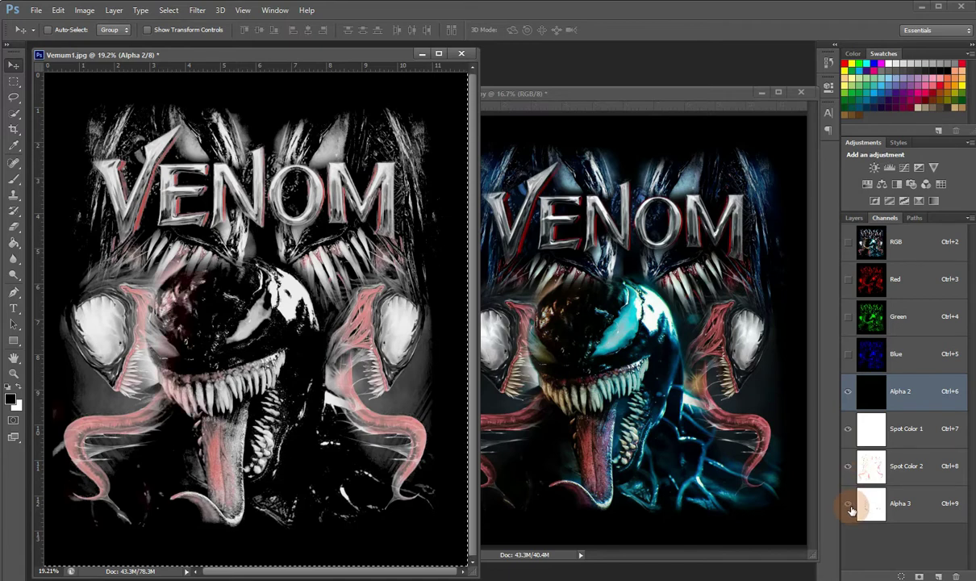
pyautogui.click(871, 499)
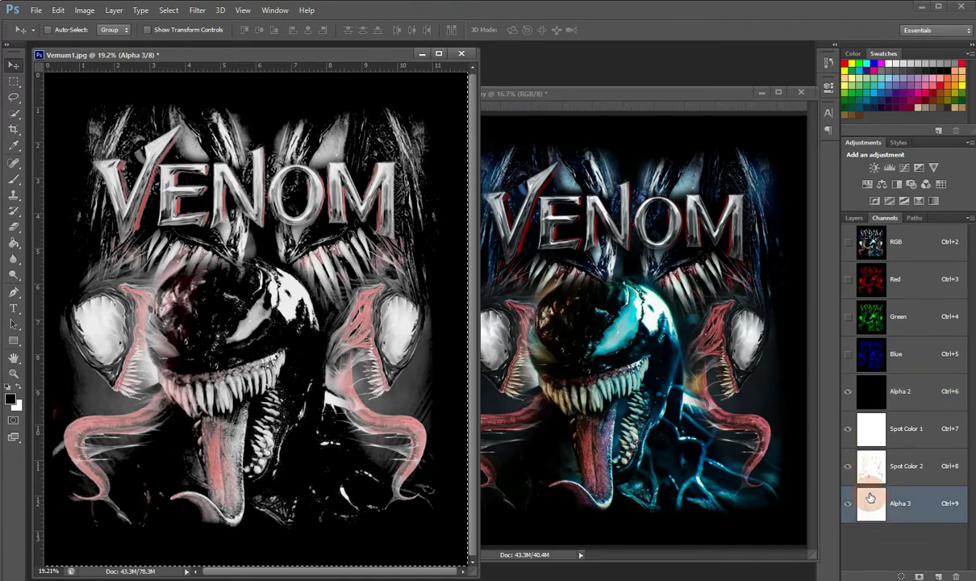
pyautogui.click(771, 457)
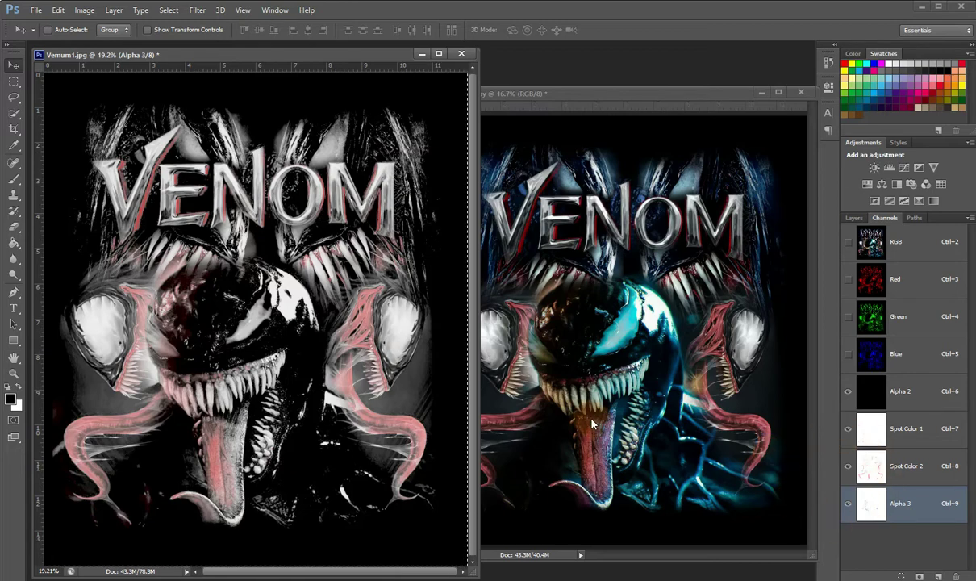
pyautogui.moveTo(736, 460); pyautogui.dragTo(865, 513)
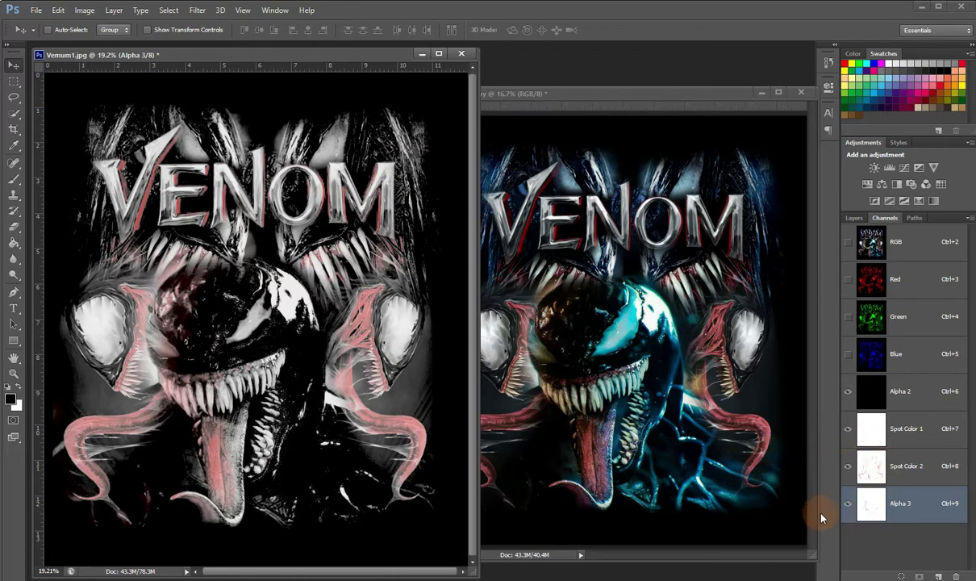
pyautogui.doubleClick(867, 514)
# - Make Alpha 3 a yellow spot channel, Spot Color 3, at 5% solidity
pyautogui.click(484, 135)
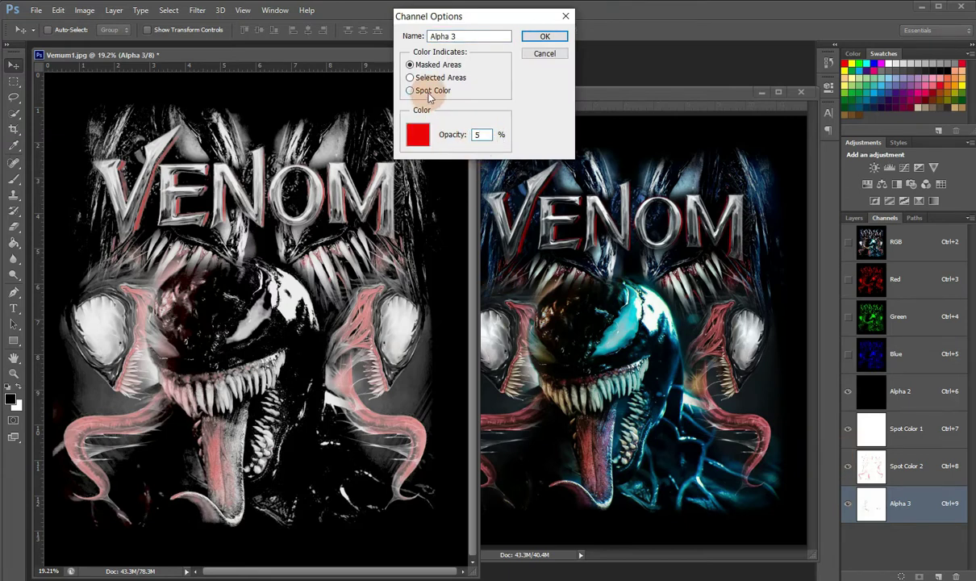
pyautogui.click(410, 90)
pyautogui.click(420, 137)
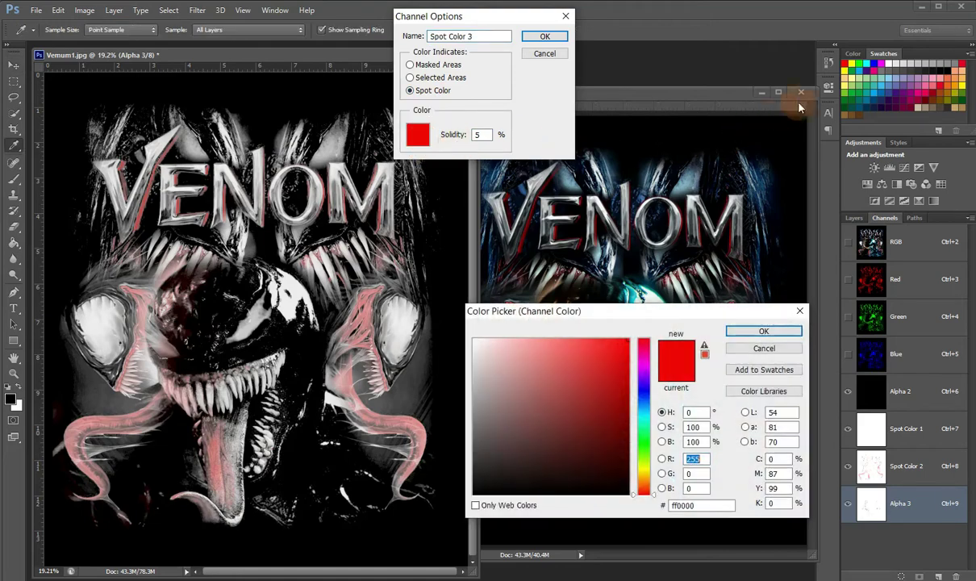
pyautogui.click(854, 65)
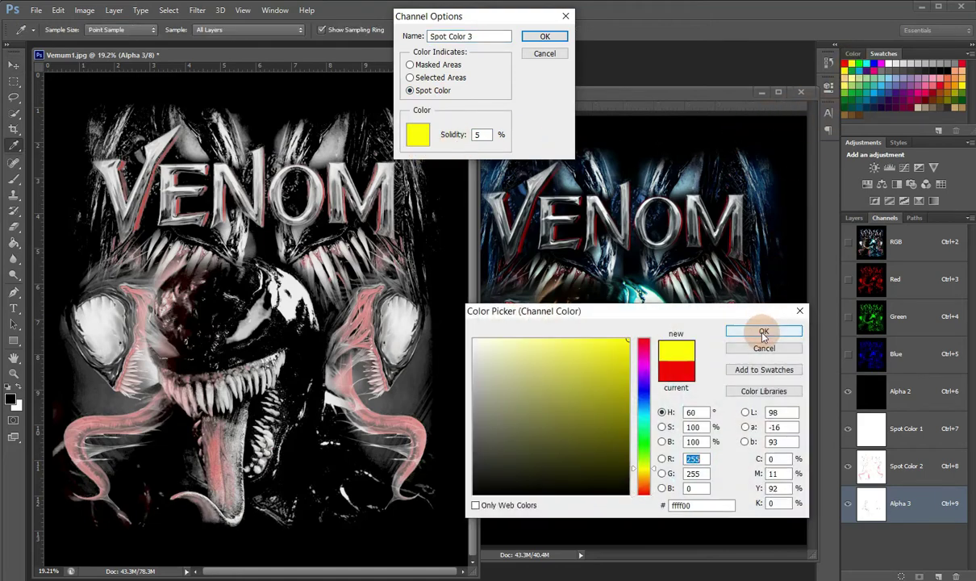
pyautogui.click(764, 331)
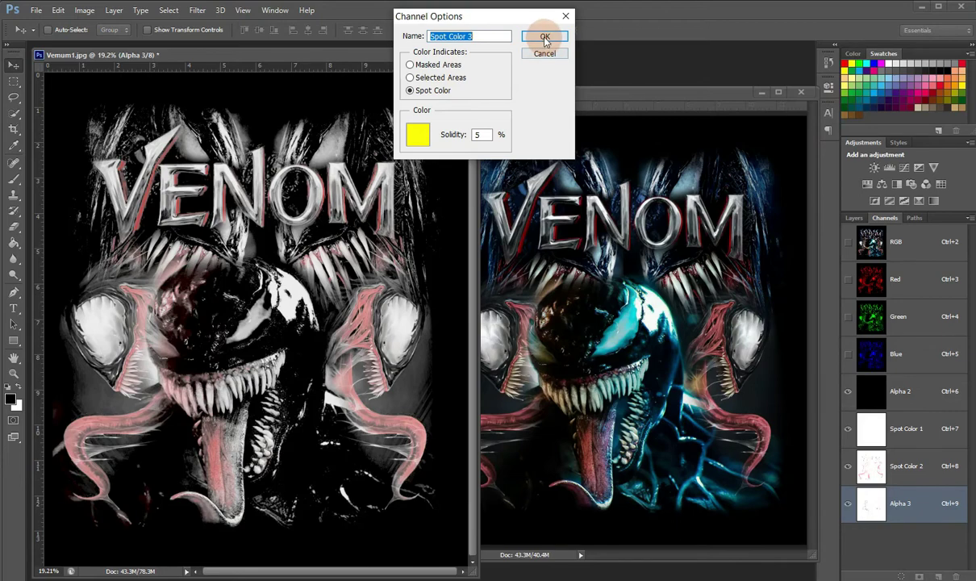
pyautogui.click(544, 36)
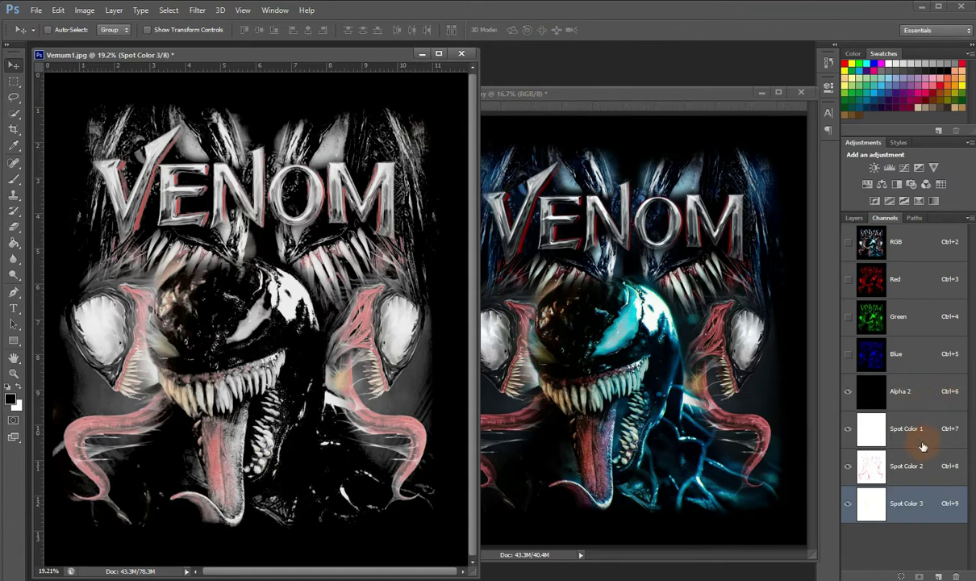
# - Select the Cyans colour range, save it as a new Alpha 3 channel, and deselect
pyautogui.click(910, 252)
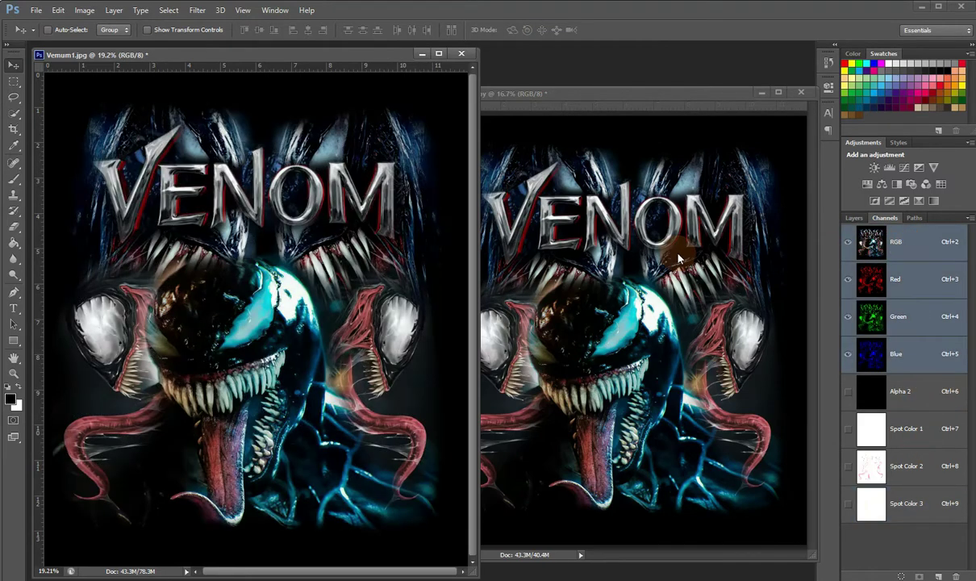
pyautogui.click(171, 11)
pyautogui.click(211, 141)
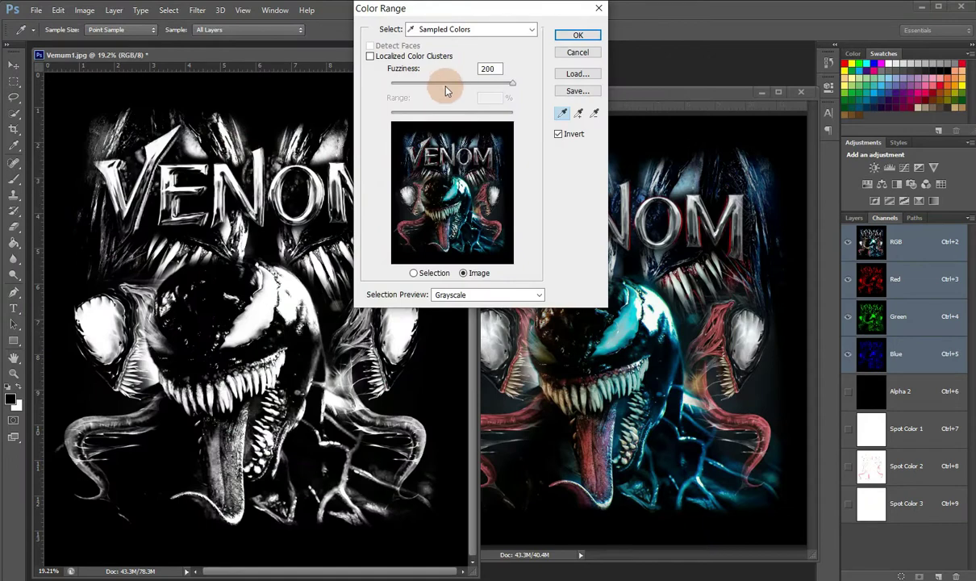
pyautogui.click(480, 29)
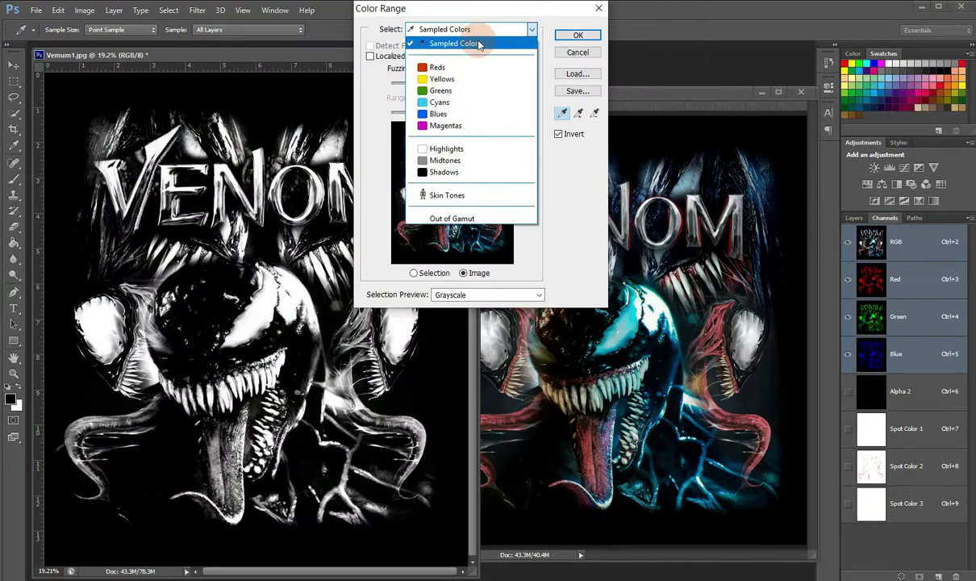
pyautogui.click(462, 103)
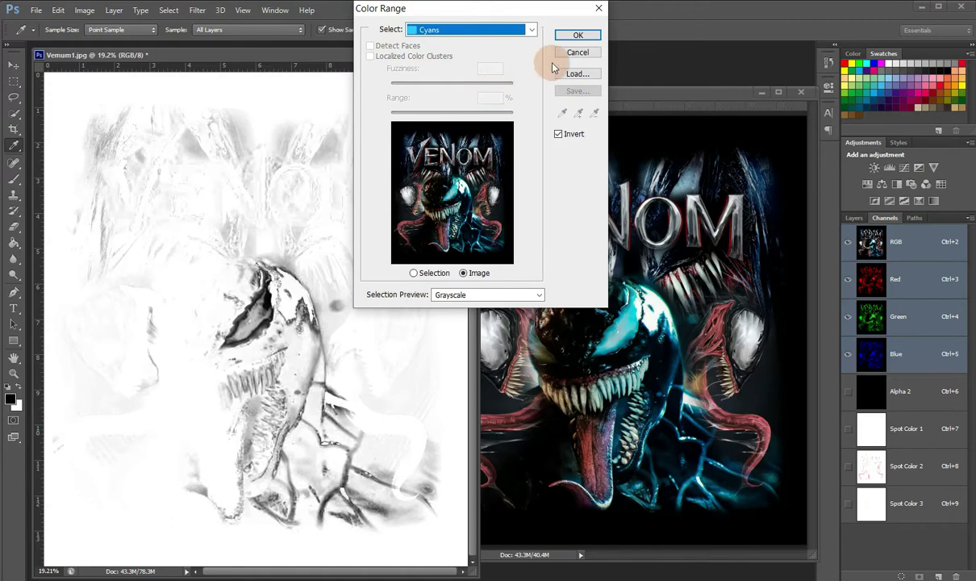
pyautogui.click(578, 34)
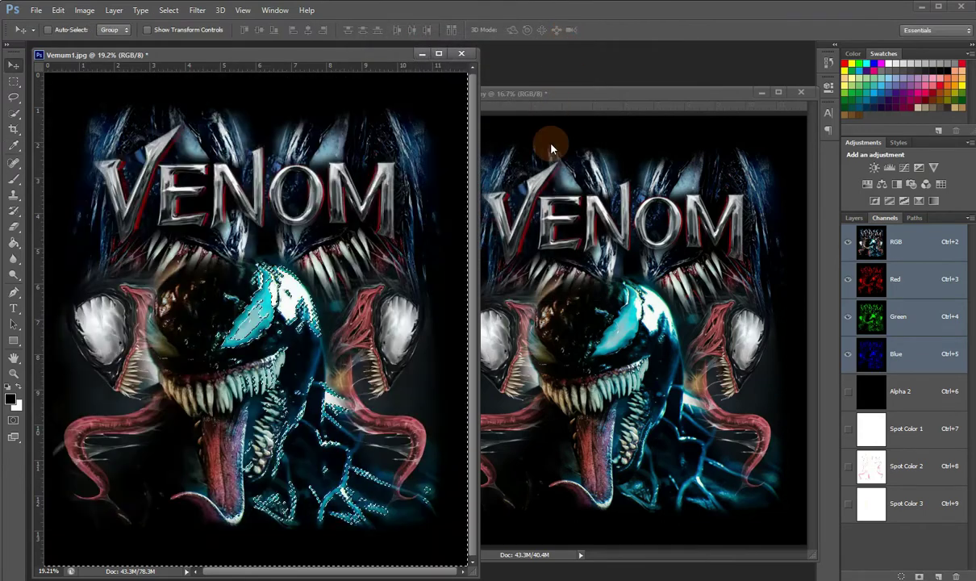
pyautogui.click(919, 576)
pyautogui.hotkey('ctrl', 'd')
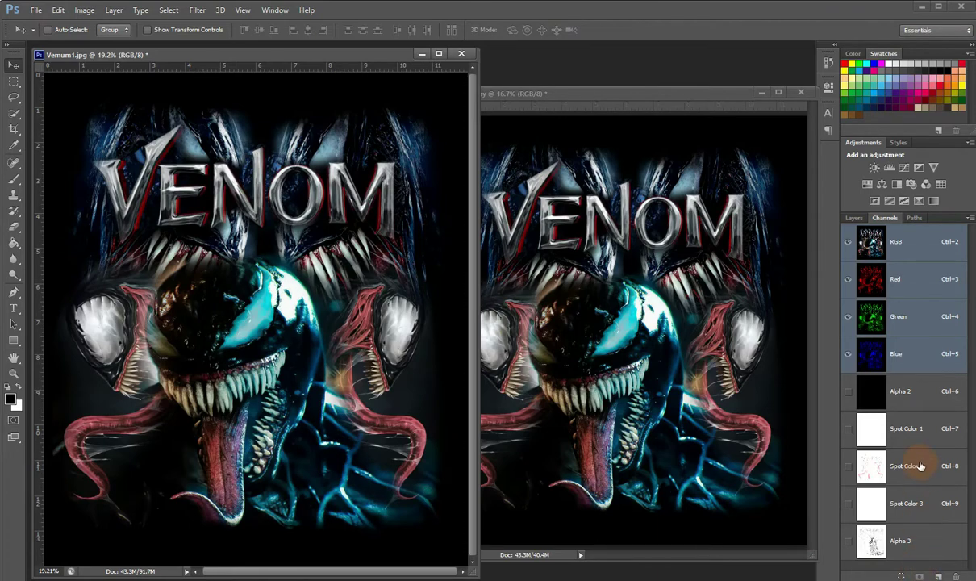
# - Preview Alpha 3 with Alpha 2 and Spot Colors 1–3, and open its Channel Options
pyautogui.click(912, 391)
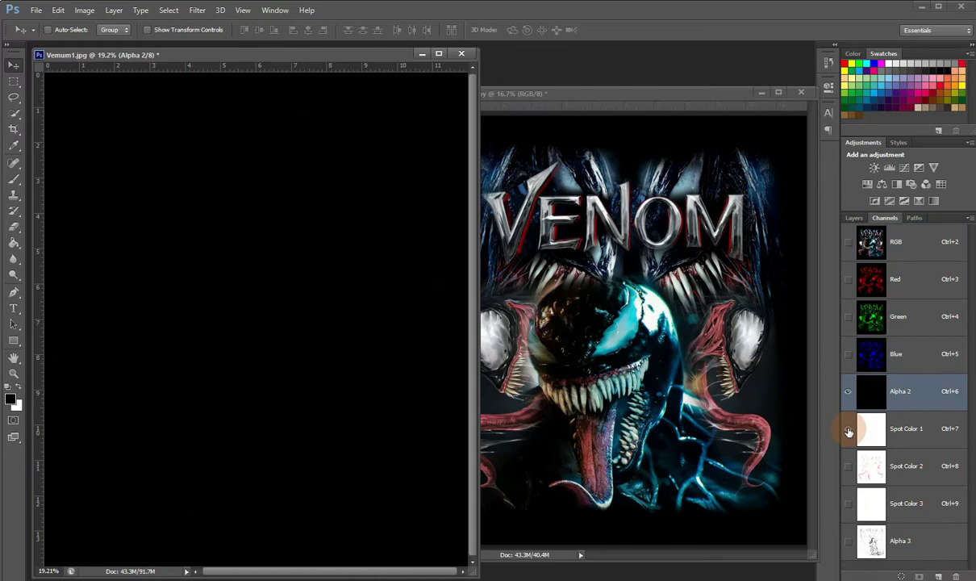
pyautogui.click(847, 429)
pyautogui.click(848, 466)
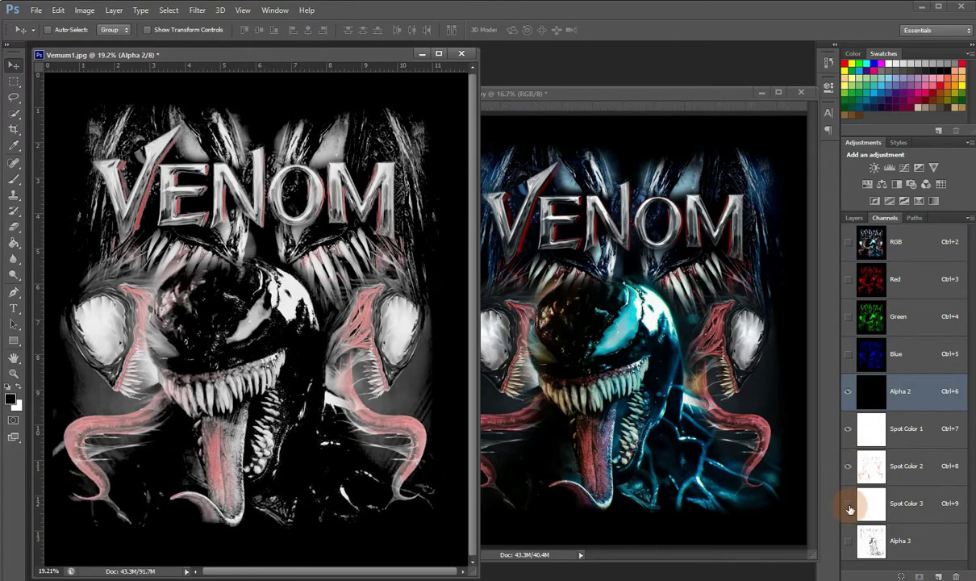
pyautogui.click(849, 541)
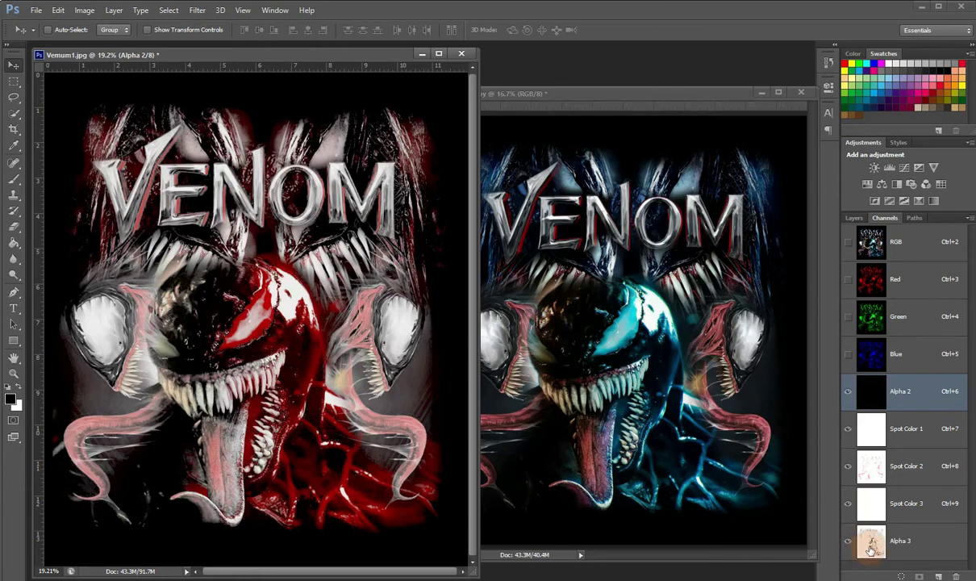
pyautogui.doubleClick(870, 545)
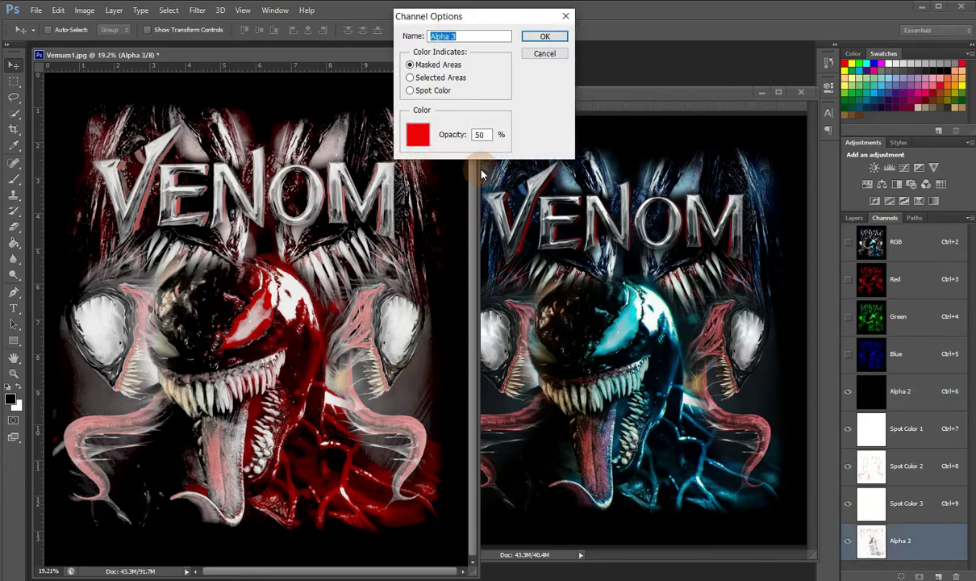
# - Make Alpha 3 a cyan (00ffff) spot channel, Spot Color 4, at 5% solidity
pyautogui.click(480, 135)
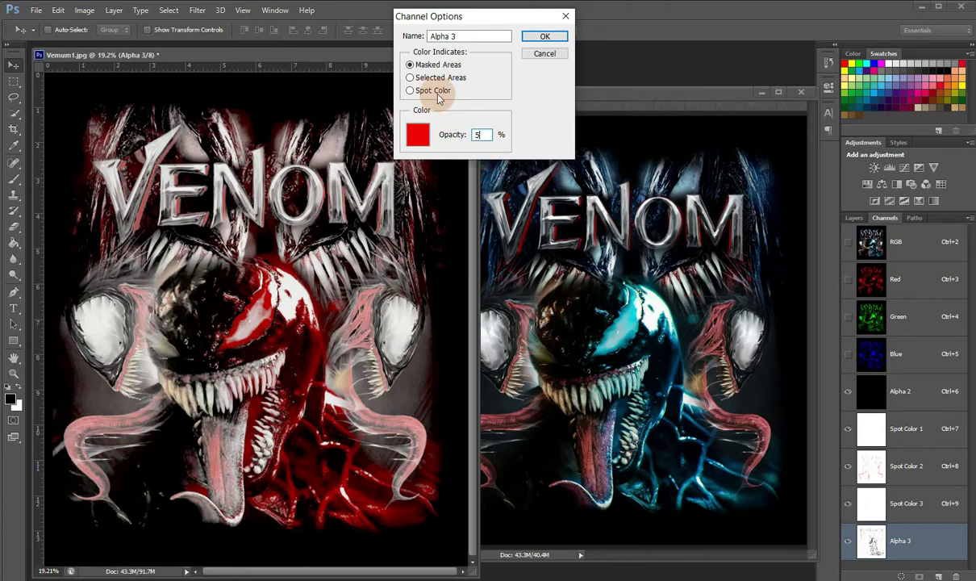
pyautogui.click(433, 93)
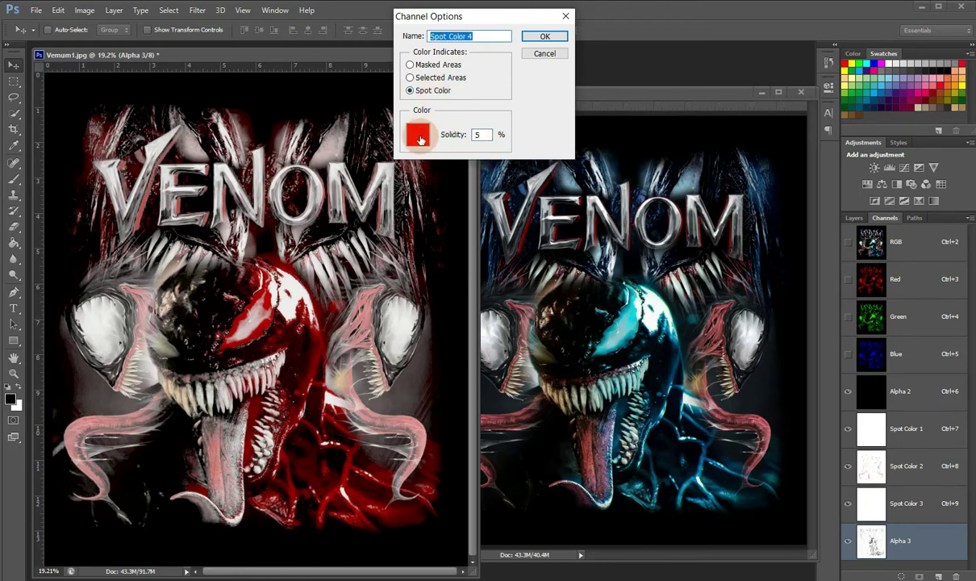
pyautogui.click(418, 136)
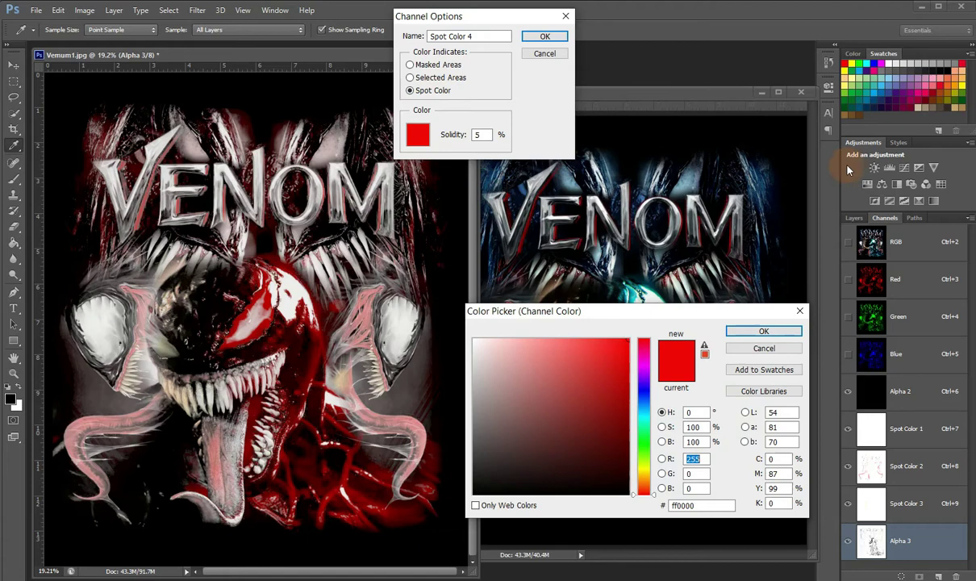
pyautogui.click(872, 64)
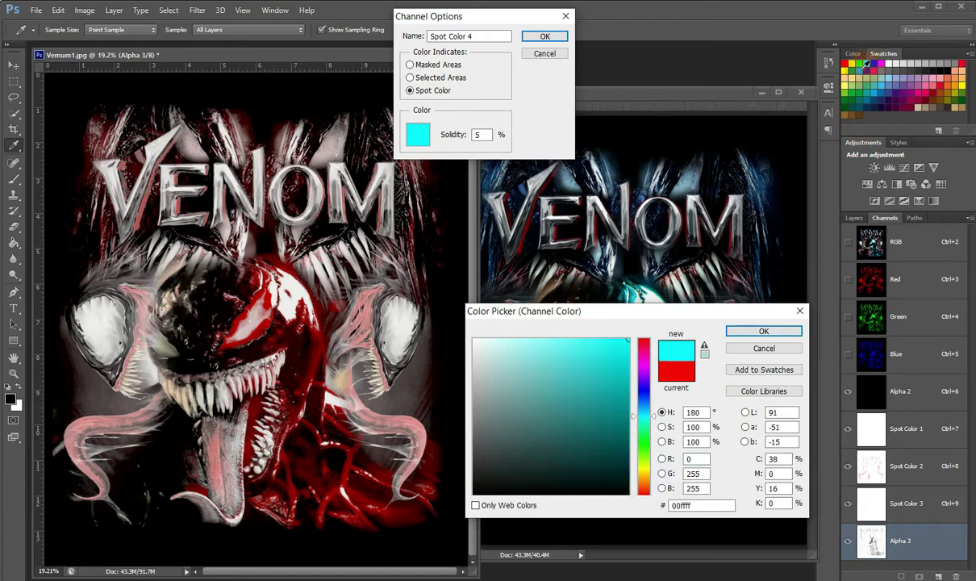
pyautogui.click(749, 334)
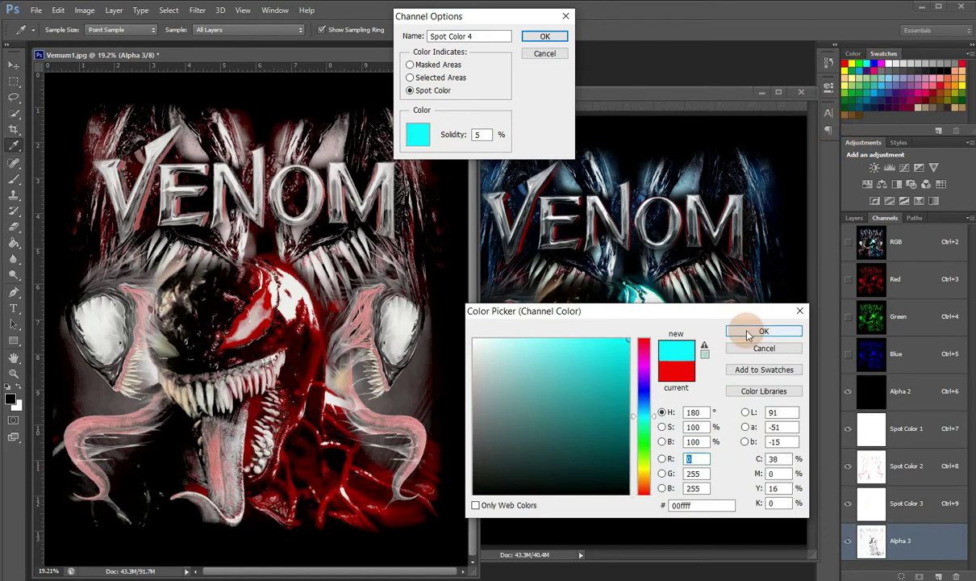
pyautogui.click(544, 38)
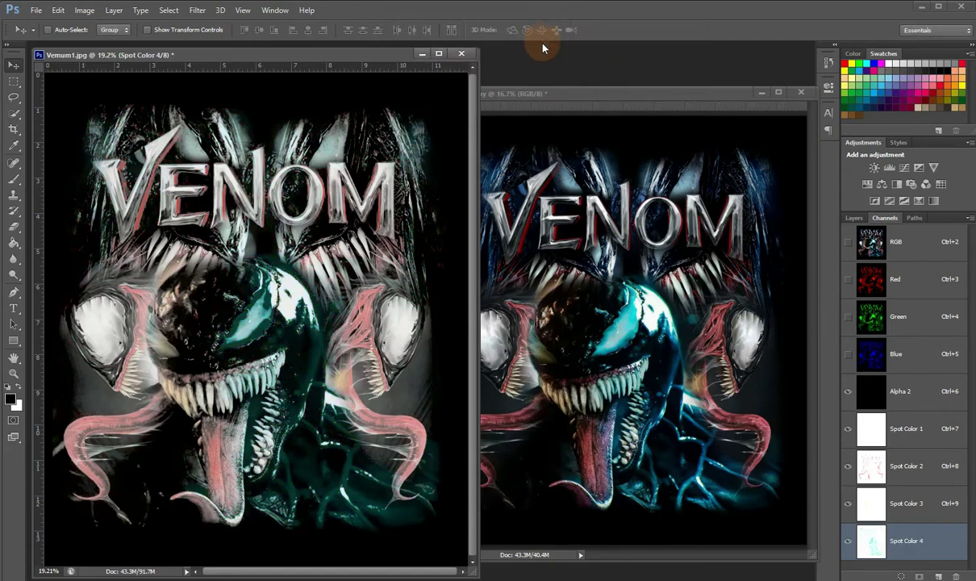
pyautogui.moveTo(870, 349); pyautogui.dragTo(893, 334)
# - Select the Blues colour range on the RGB composite and save it as a new Alpha 3 channel
pyautogui.click(915, 255)
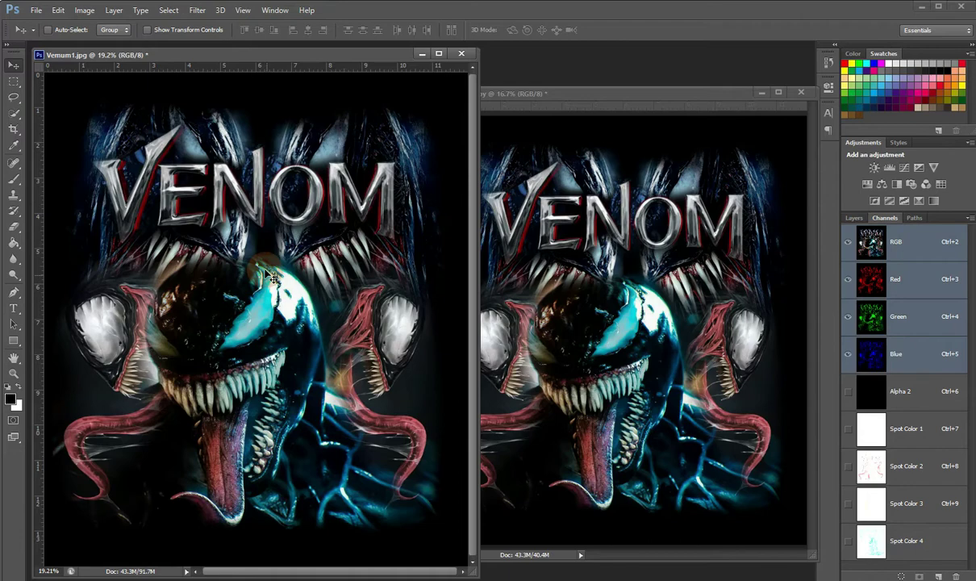
pyautogui.click(194, 79)
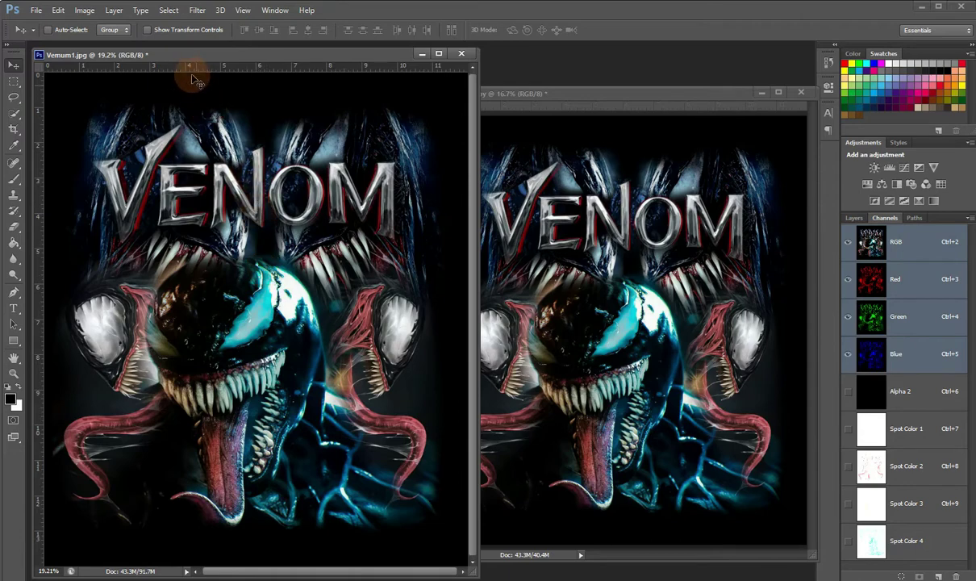
pyautogui.click(173, 13)
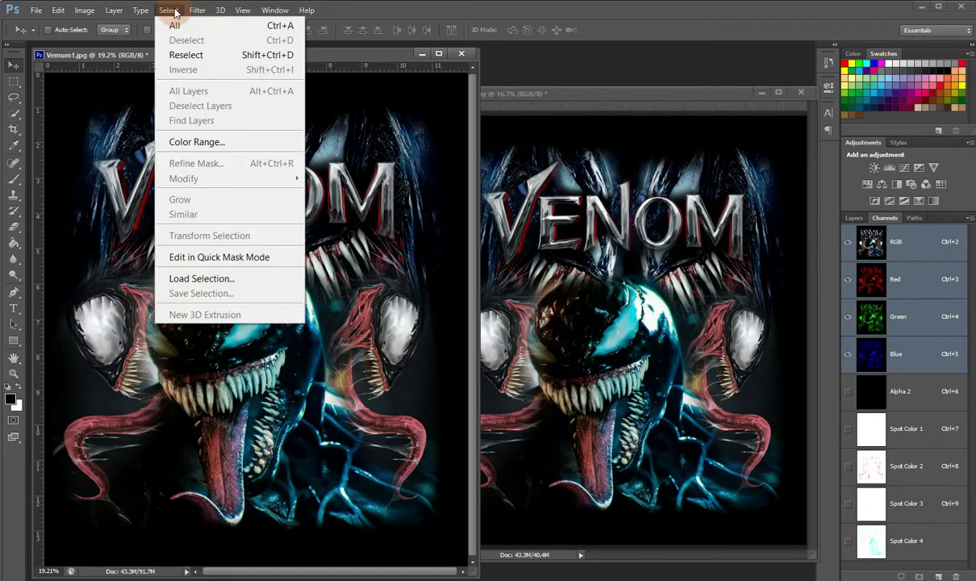
pyautogui.click(193, 142)
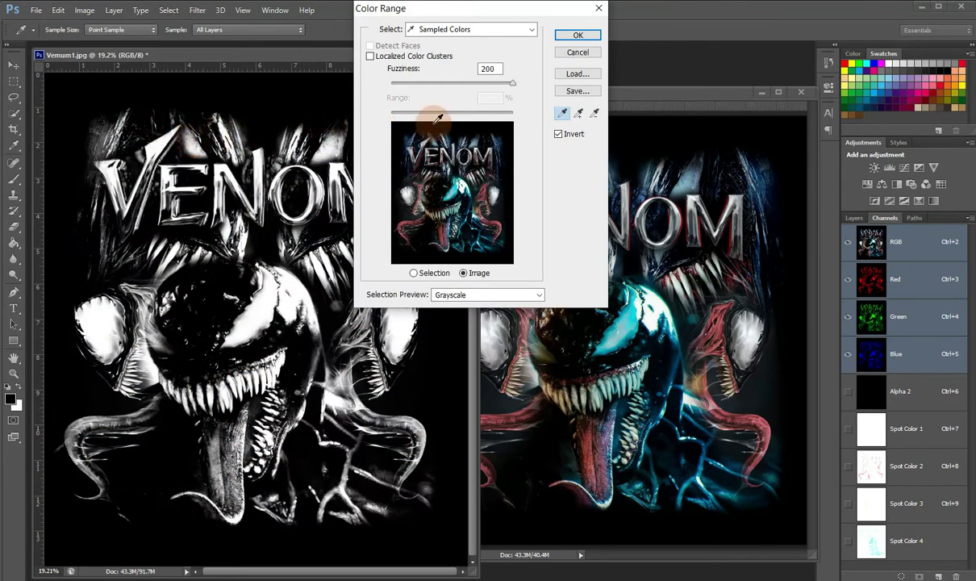
pyautogui.click(490, 31)
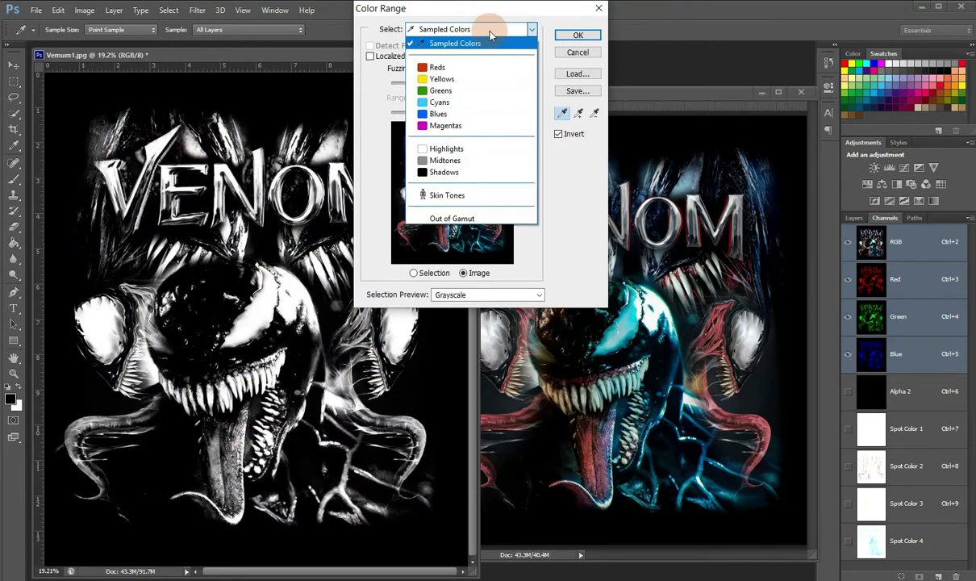
pyautogui.click(464, 115)
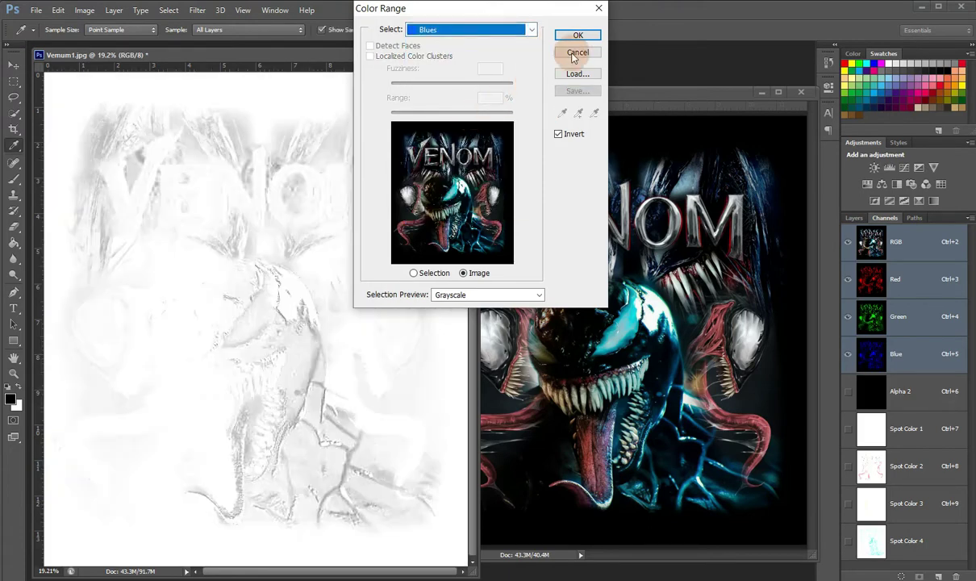
pyautogui.click(578, 36)
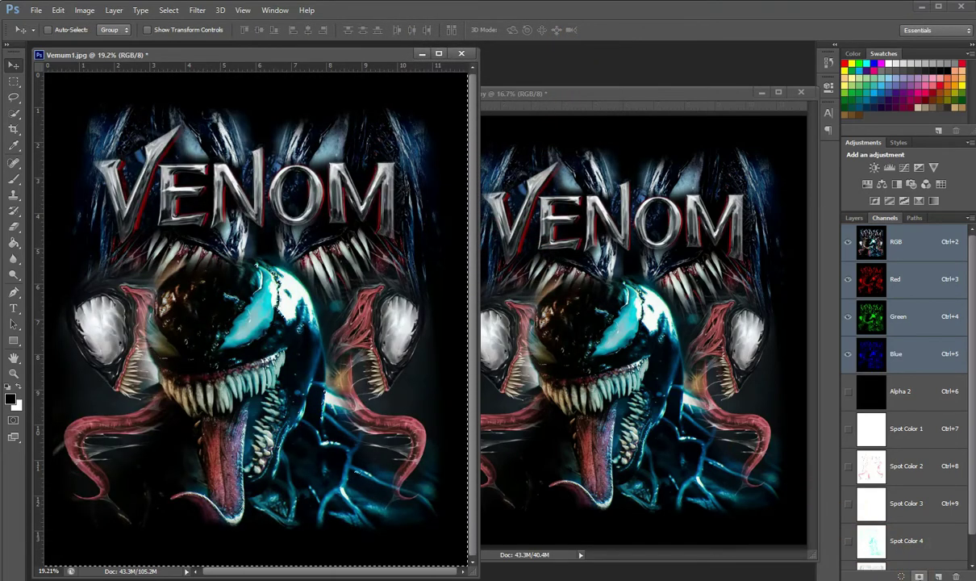
pyautogui.click(919, 576)
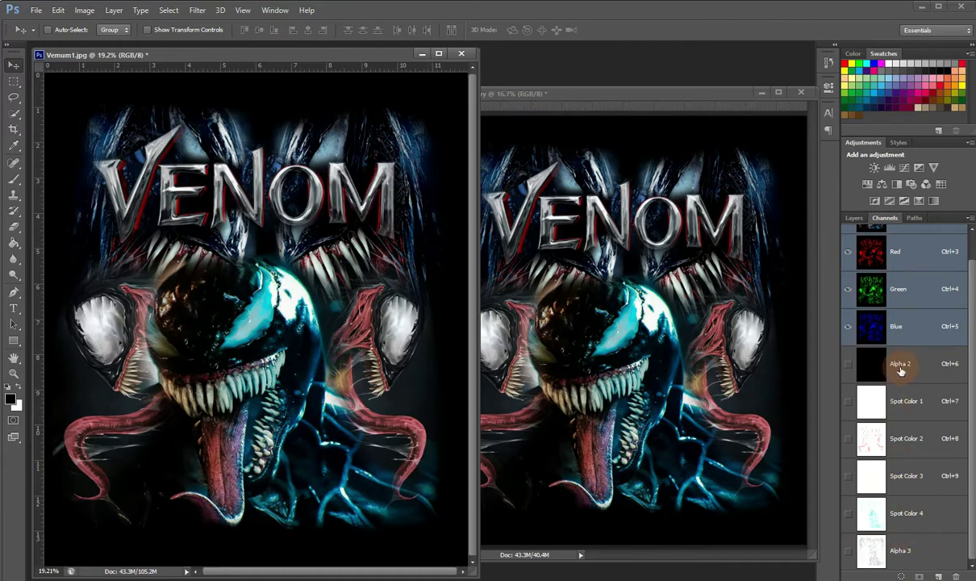
# - Preview Alpha 3 with Alpha 2 and Spot Colors 1–4, and open its Channel Options
pyautogui.click(860, 359)
pyautogui.click(848, 402)
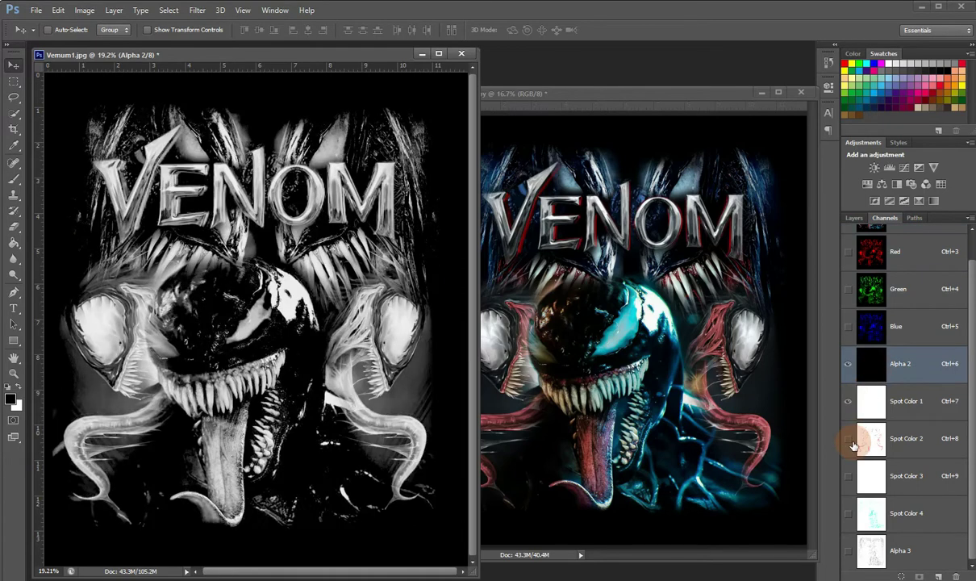
pyautogui.click(848, 440)
pyautogui.click(849, 476)
pyautogui.click(848, 513)
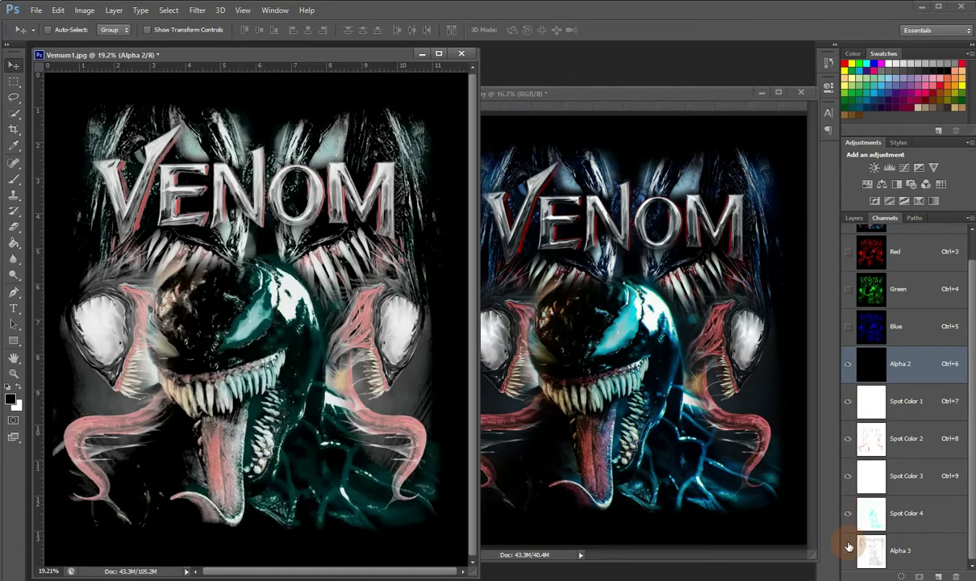
pyautogui.click(849, 553)
pyautogui.click(872, 556)
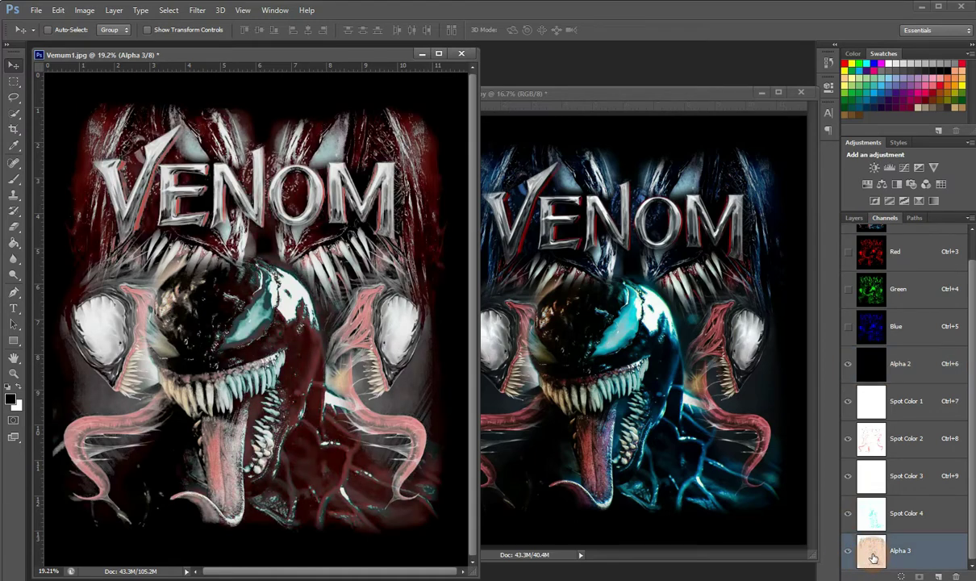
pyautogui.doubleClick(872, 556)
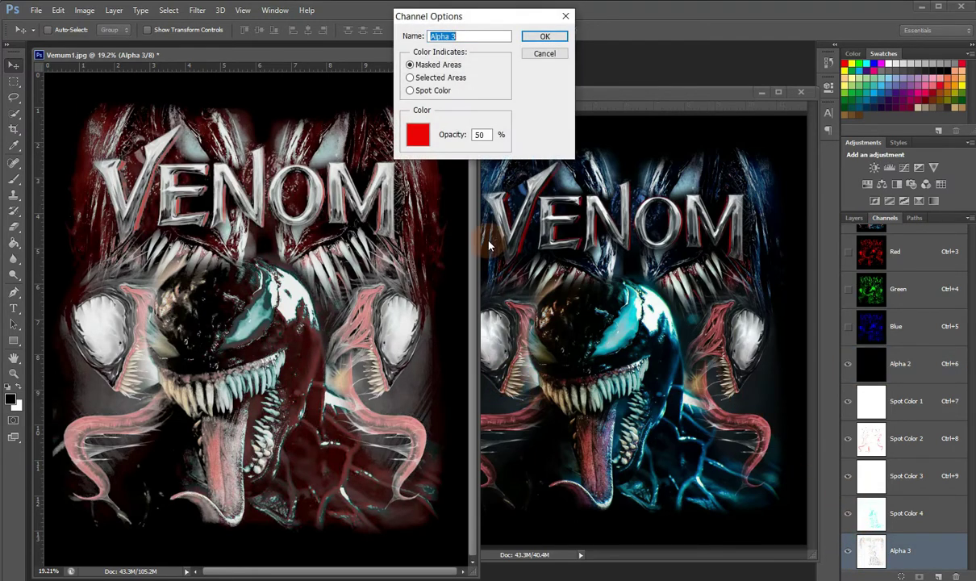
# - Make Alpha 3 a blue (0000ff) spot channel, Spot Color 5, at 5% solidity, and hide Spot Color 4
pyautogui.click(487, 135)
pyautogui.click(434, 91)
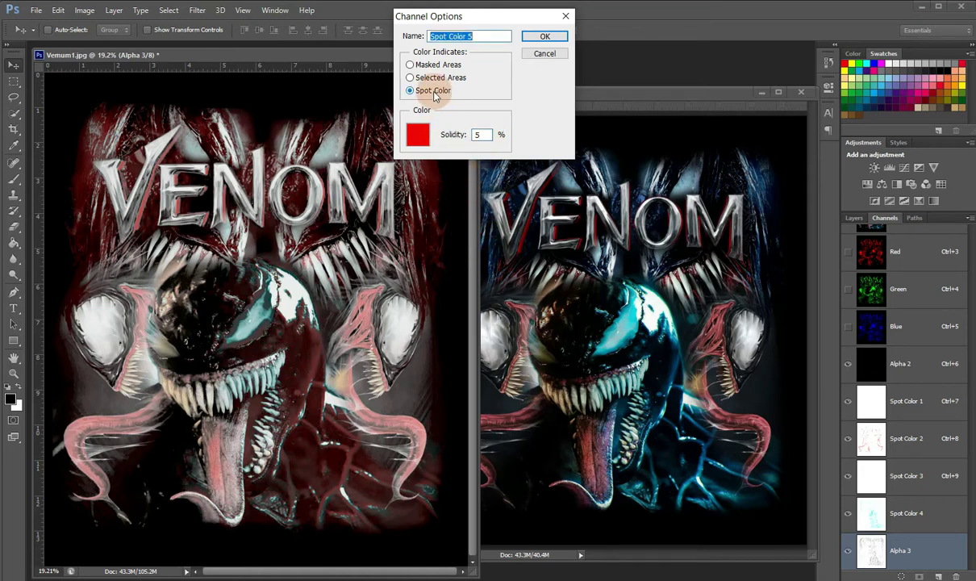
pyautogui.click(416, 131)
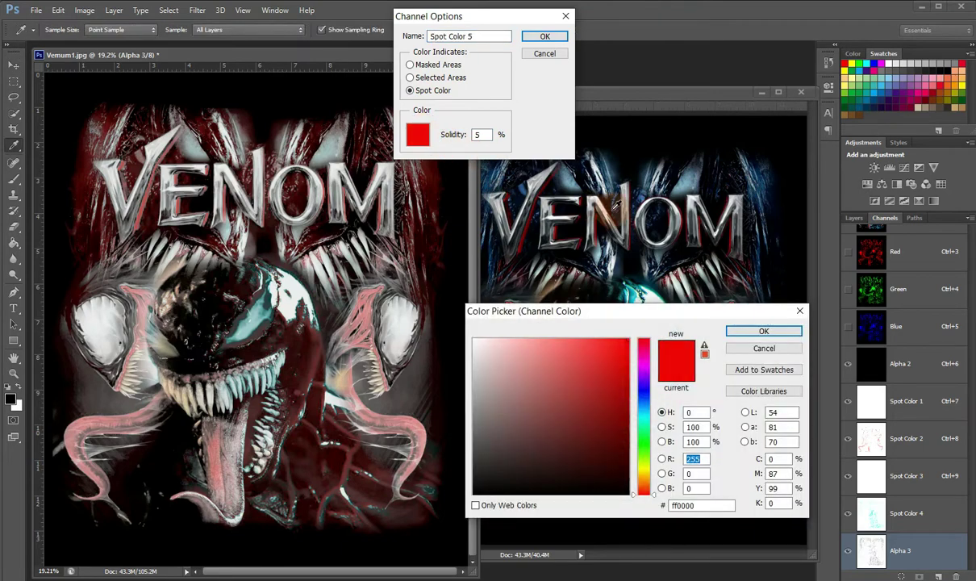
pyautogui.click(872, 63)
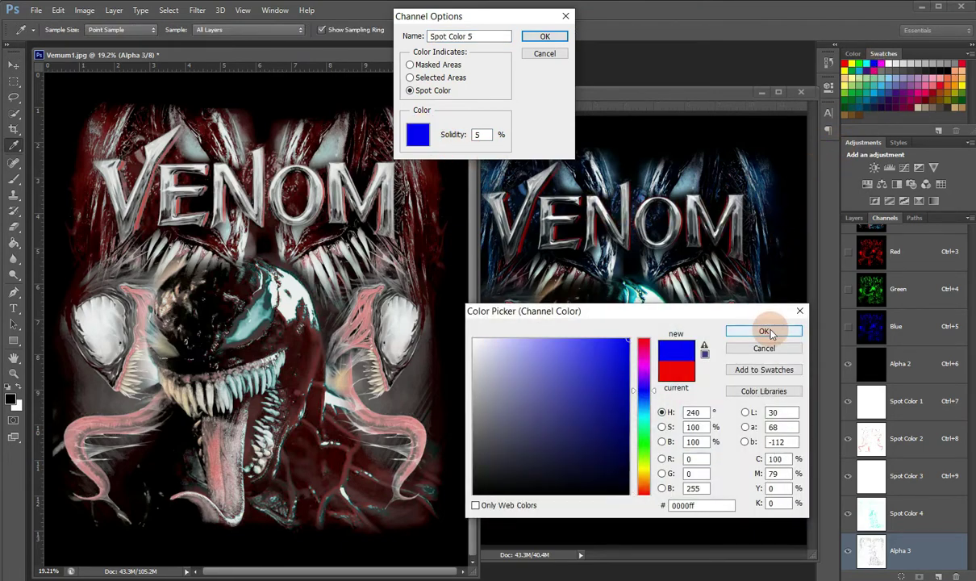
pyautogui.click(767, 332)
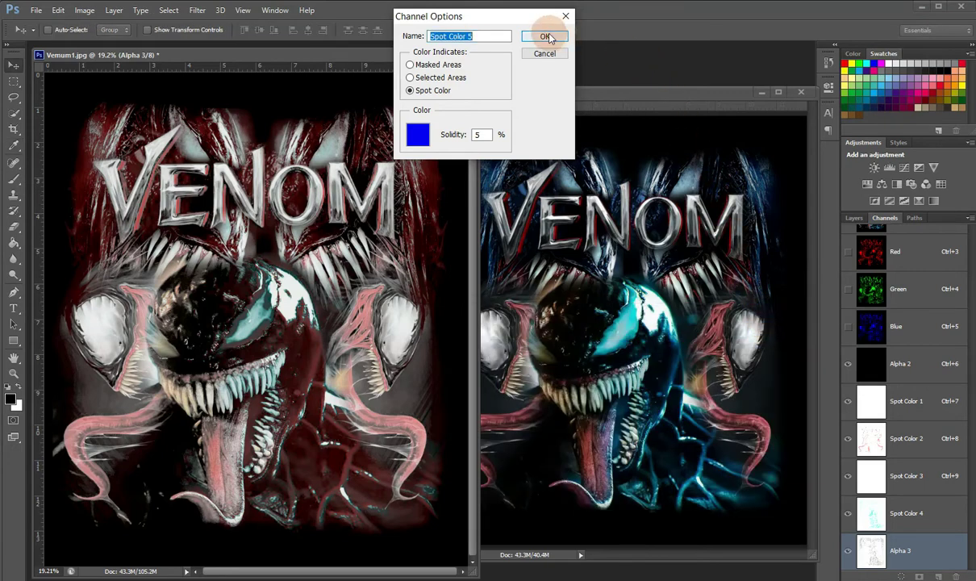
pyautogui.click(547, 37)
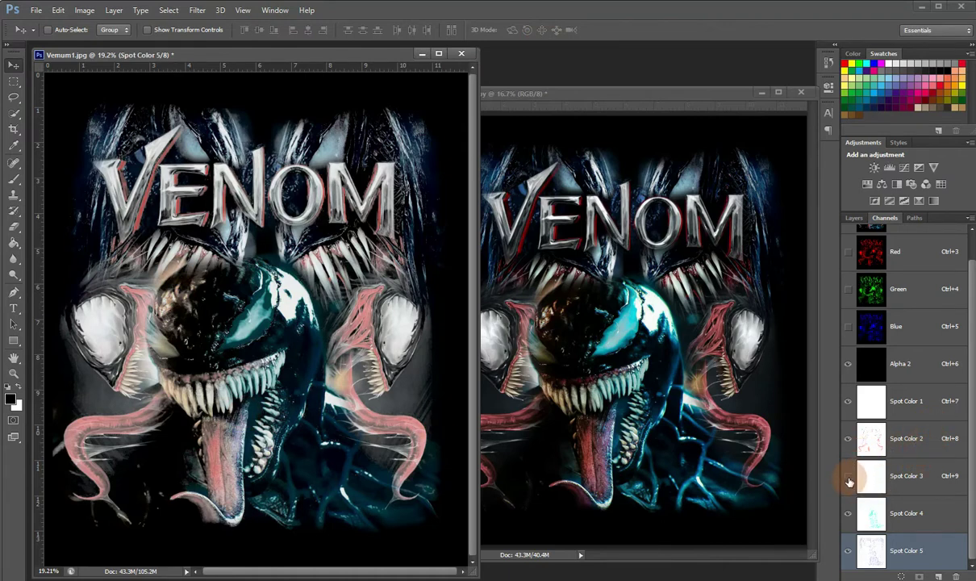
pyautogui.click(848, 513)
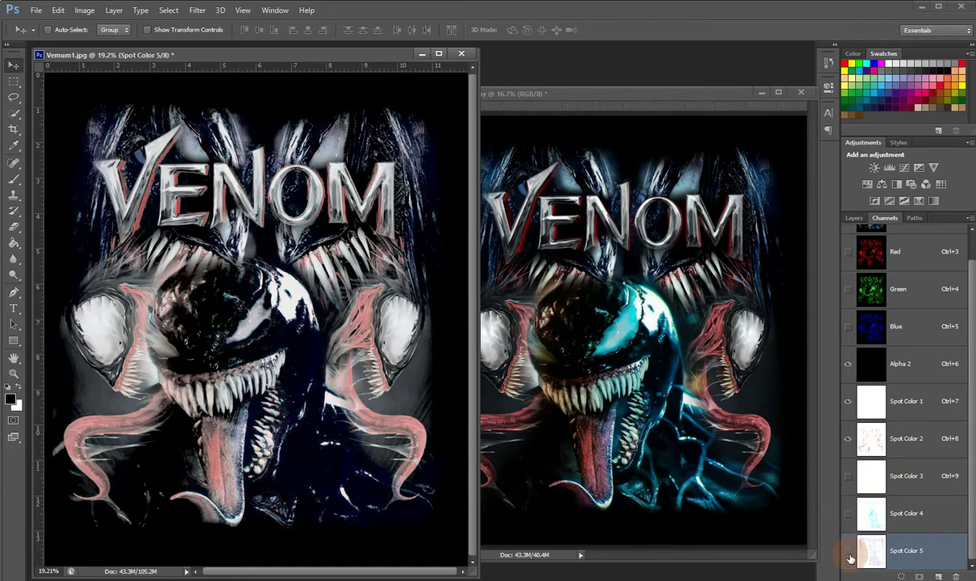
# - Hide Spot Color 5 and apply Levels of 91, 0.65 and 248 to Spot Color 2
pyautogui.click(848, 550)
pyautogui.click(915, 441)
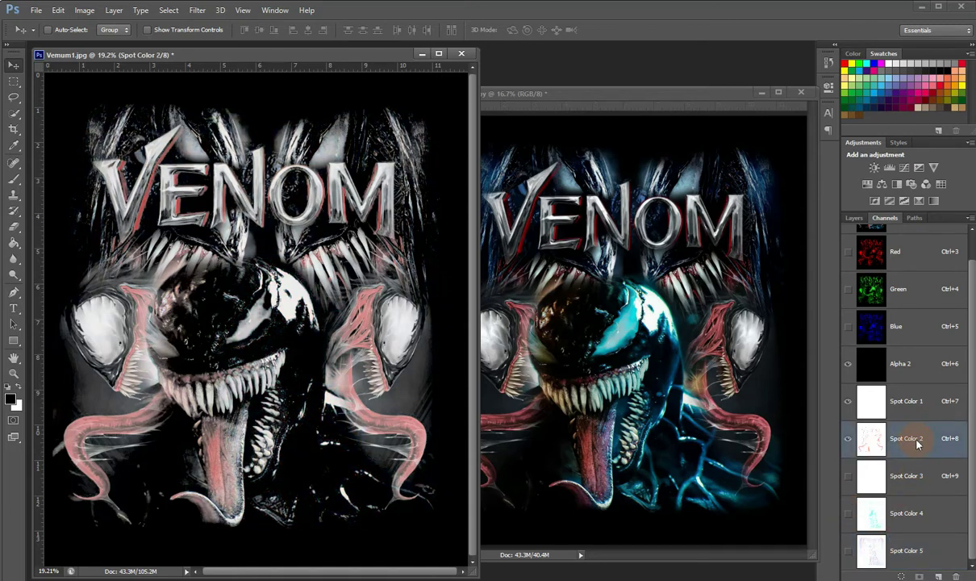
pyautogui.hotkey('ctrl', 'l')
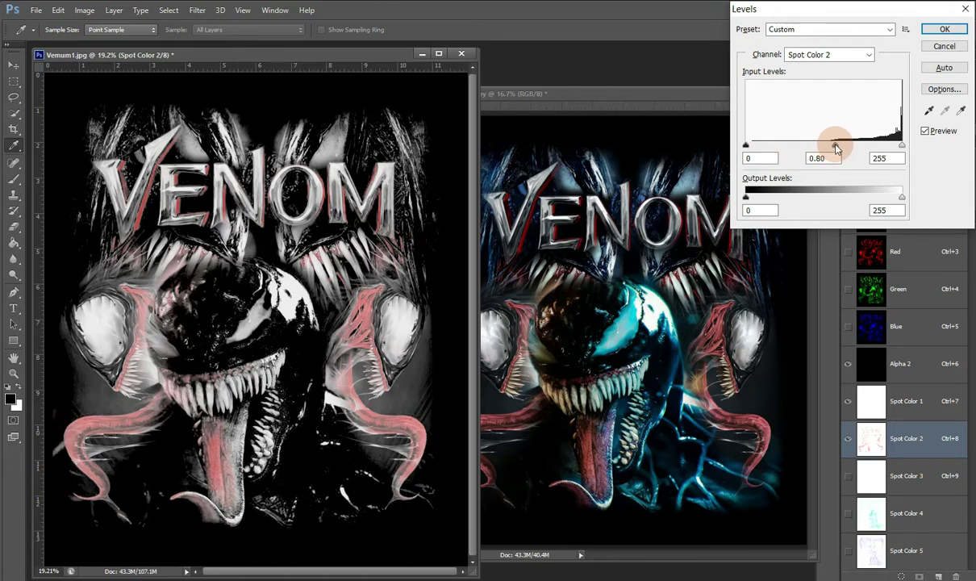
pyautogui.moveTo(746, 145); pyautogui.dragTo(767, 153)
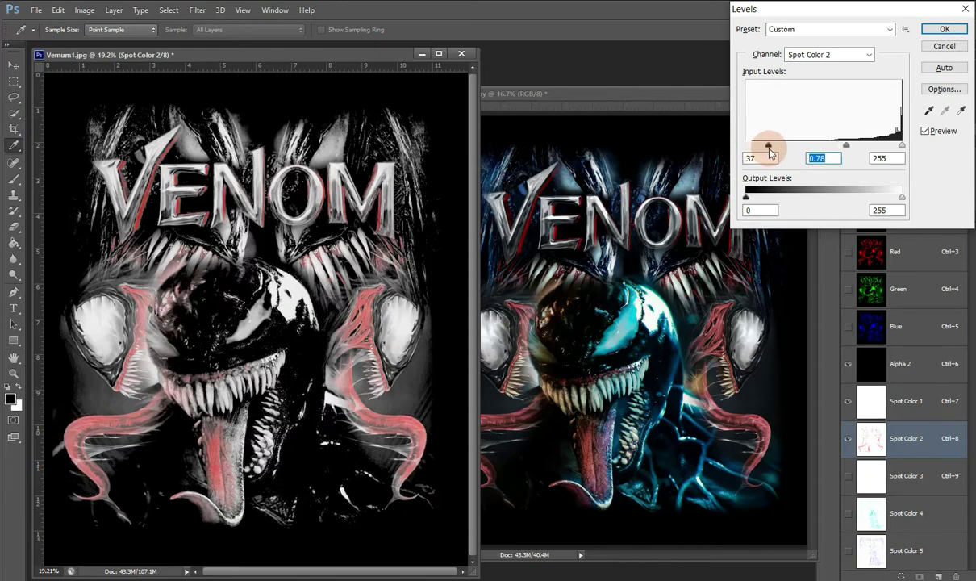
pyautogui.moveTo(776, 154); pyautogui.dragTo(788, 155)
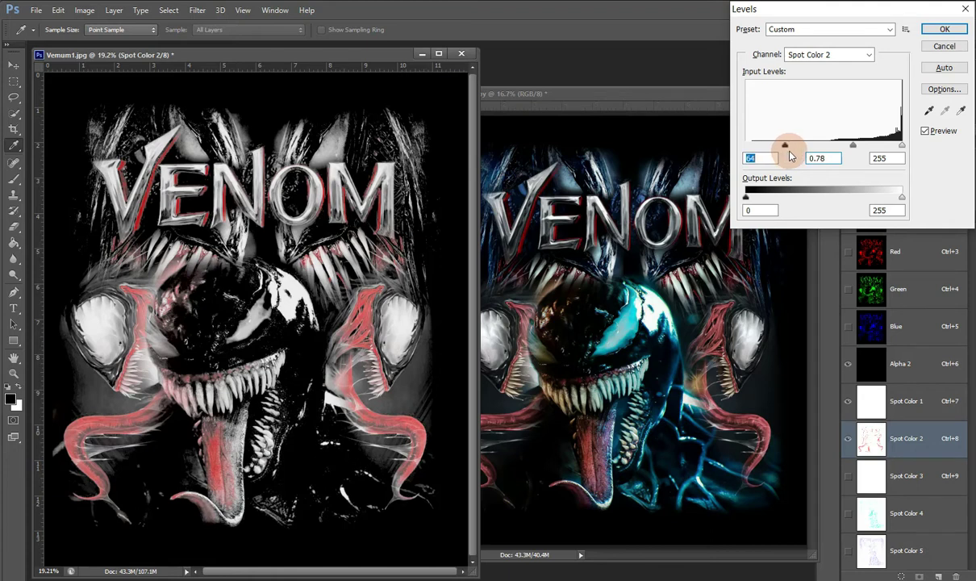
pyautogui.moveTo(860, 149)
pyautogui.mouseDown()
pyautogui.moveTo(879, 153)
pyautogui.moveTo(860, 154)
pyautogui.mouseUp()
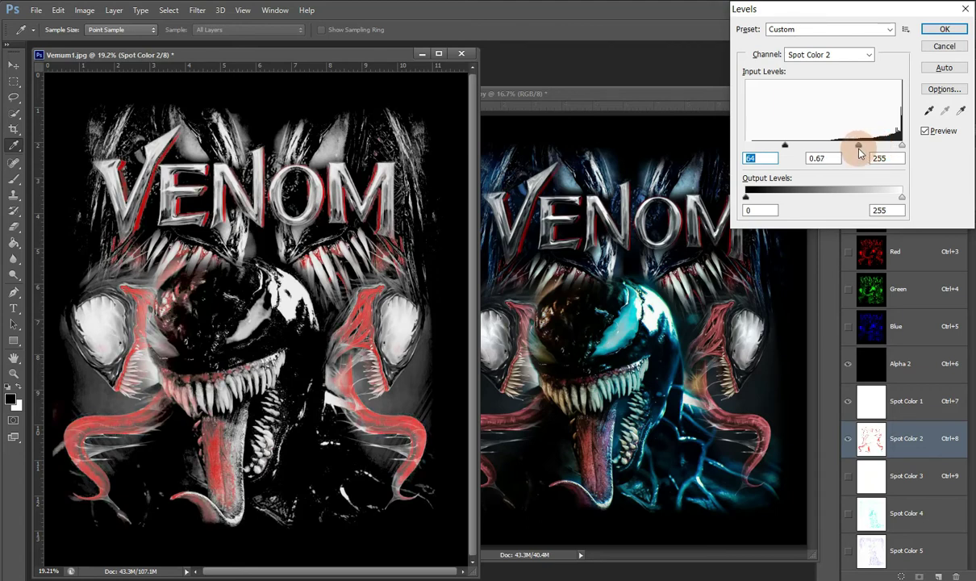
pyautogui.moveTo(860, 153)
pyautogui.mouseDown()
pyautogui.moveTo(900, 150)
pyautogui.moveTo(857, 148)
pyautogui.mouseUp()
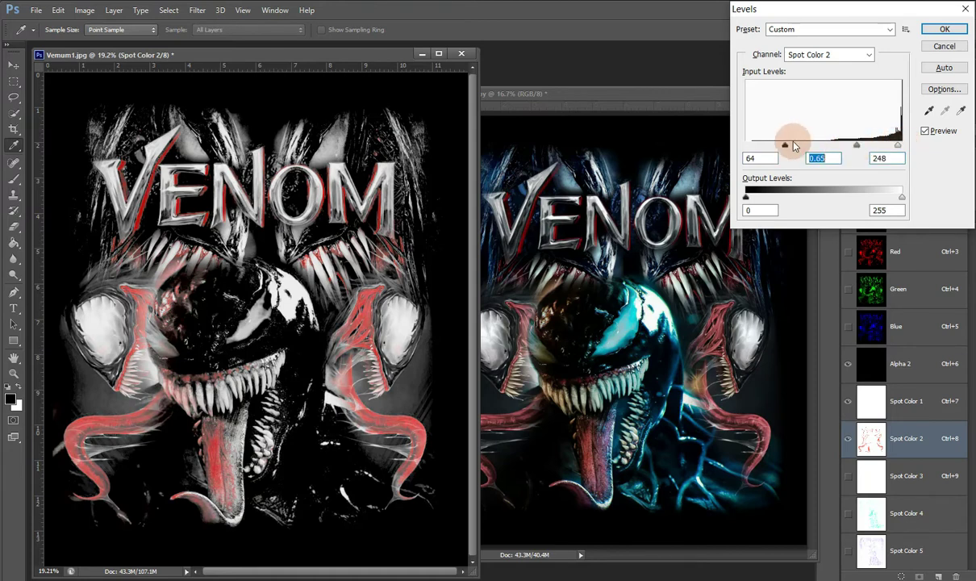
pyautogui.moveTo(789, 150); pyautogui.dragTo(801, 153)
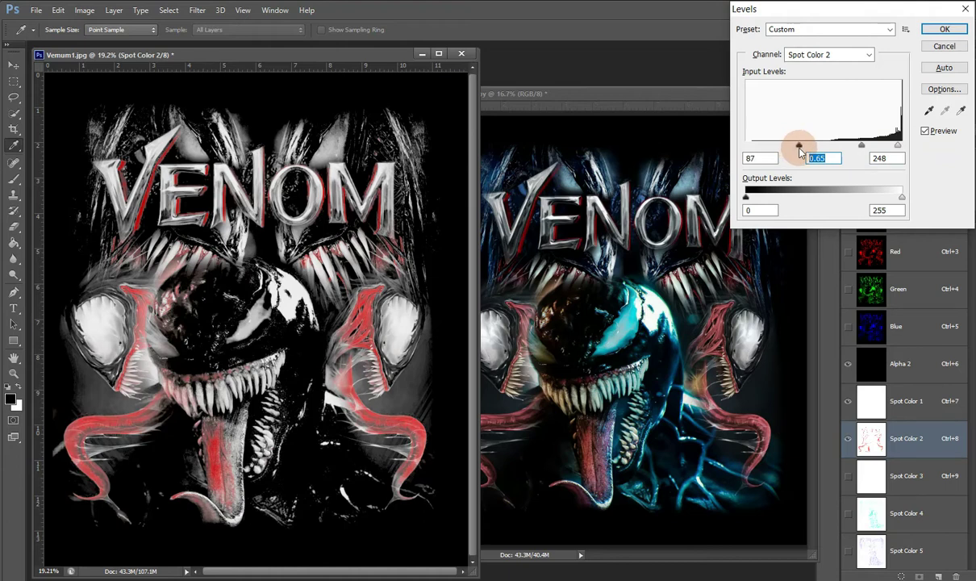
pyautogui.moveTo(800, 149); pyautogui.dragTo(802, 150)
pyautogui.click(956, 33)
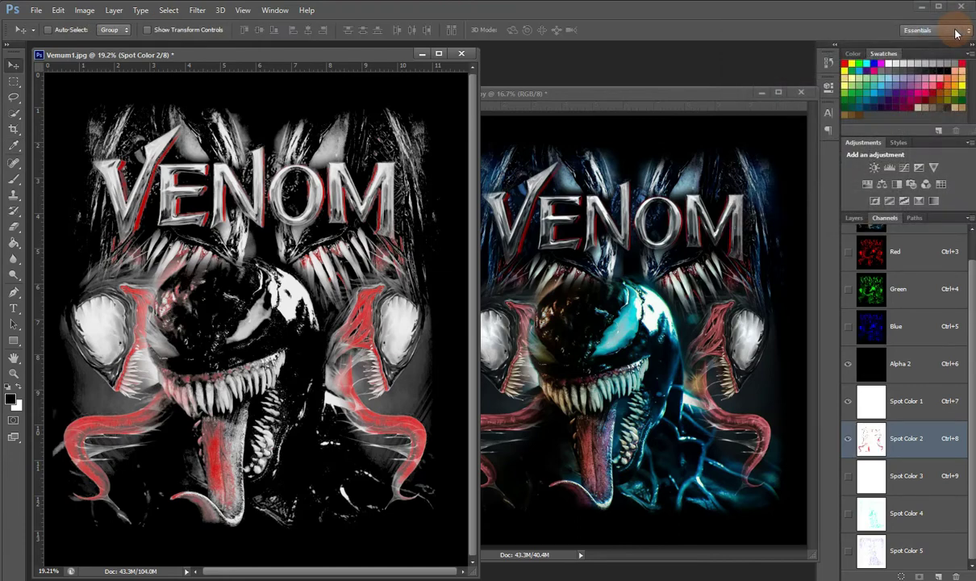
pyautogui.click(849, 481)
# - Set Spot Color 2's Levels midtone to 0.83, then select Spot Color 3
pyautogui.hotkey('ctrl', 'l')
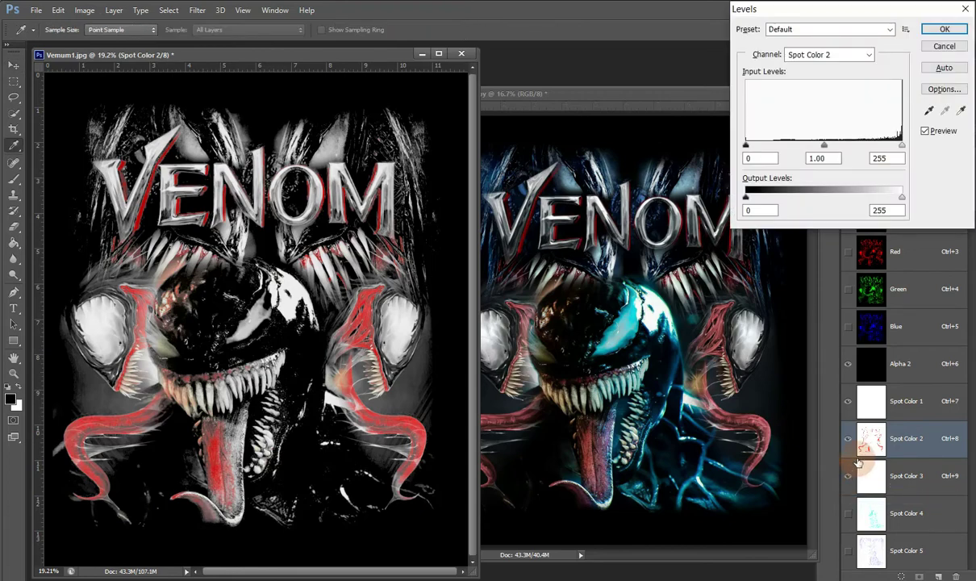
pyautogui.click(844, 256)
pyautogui.click(824, 146)
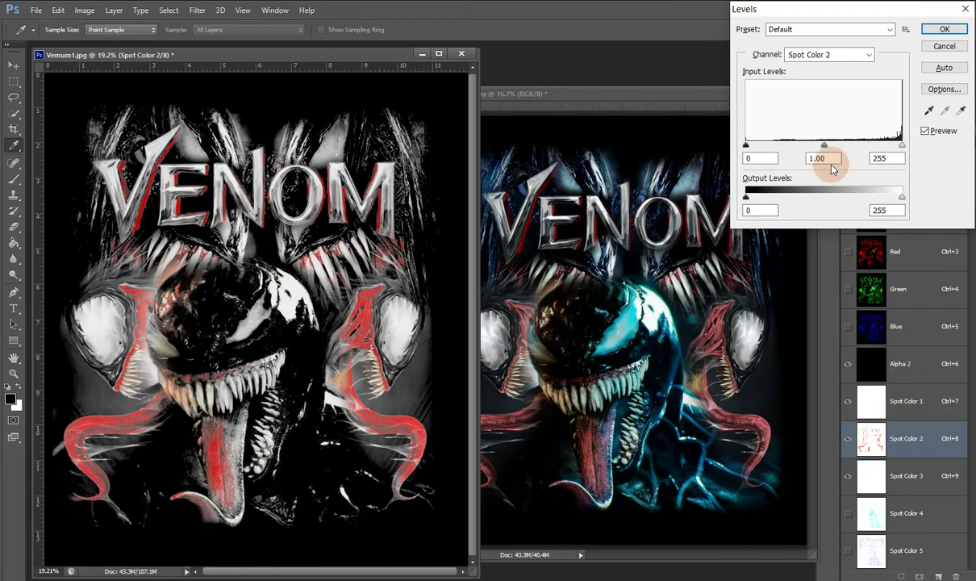
pyautogui.moveTo(826, 146)
pyautogui.mouseDown()
pyautogui.moveTo(853, 148)
pyautogui.moveTo(826, 147)
pyautogui.moveTo(842, 149)
pyautogui.moveTo(835, 158)
pyautogui.mouseUp()
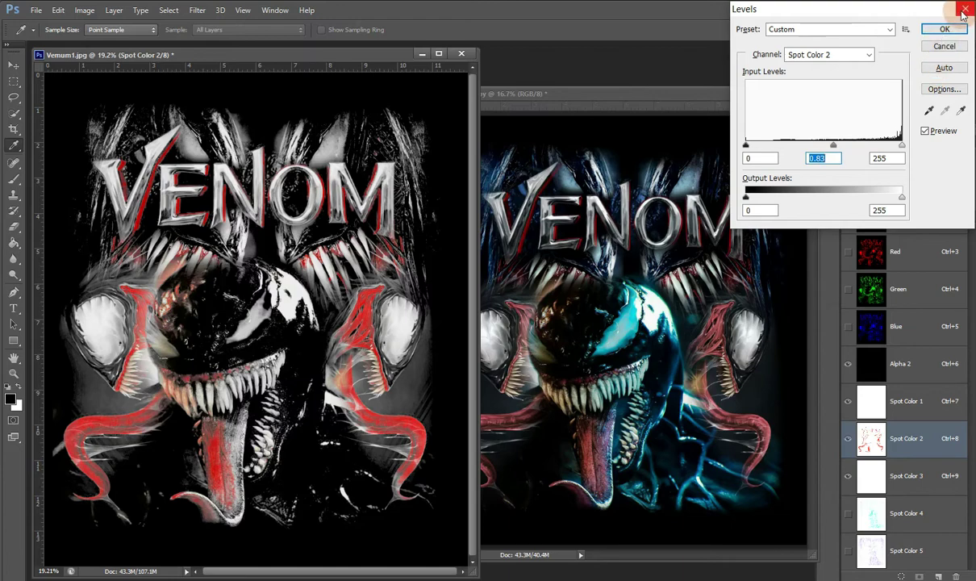
pyautogui.click(943, 30)
pyautogui.click(910, 476)
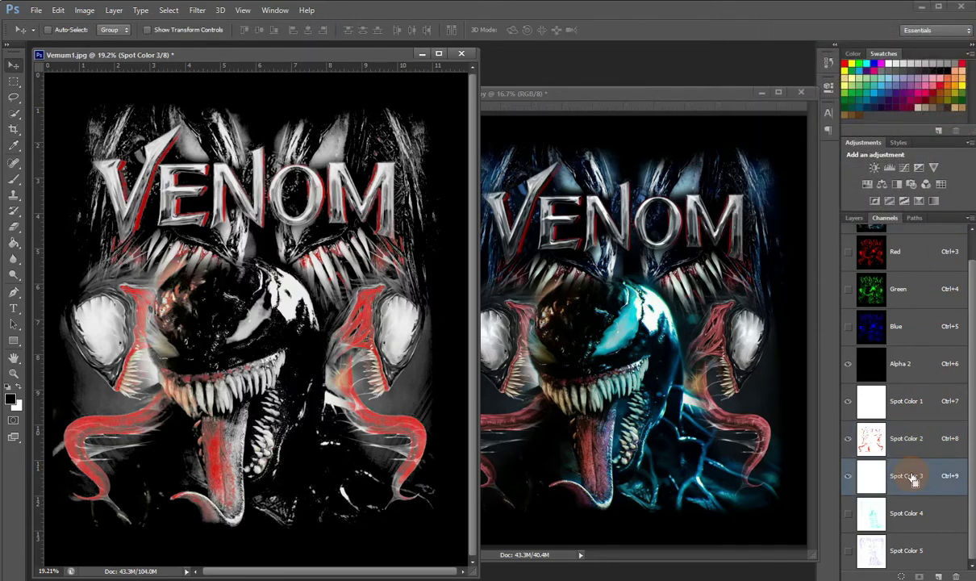
# - Apply Levels of 127, 1.00 and 251 to Spot Color 3, then activate Spot Color 4
pyautogui.hotkey('ctrl', 'l')
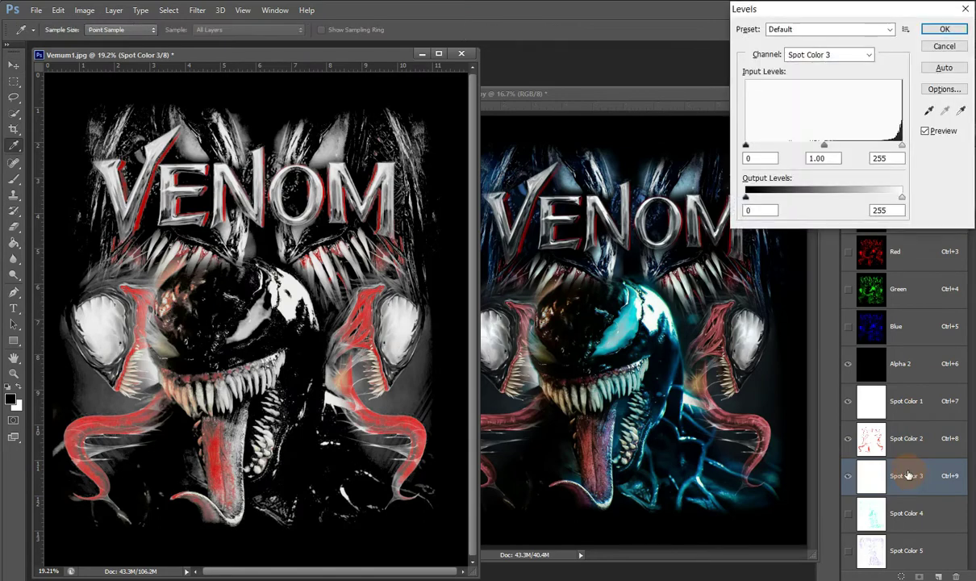
pyautogui.moveTo(823, 145); pyautogui.dragTo(818, 146)
pyautogui.moveTo(746, 145)
pyautogui.mouseDown()
pyautogui.moveTo(801, 146)
pyautogui.moveTo(820, 158)
pyautogui.mouseUp()
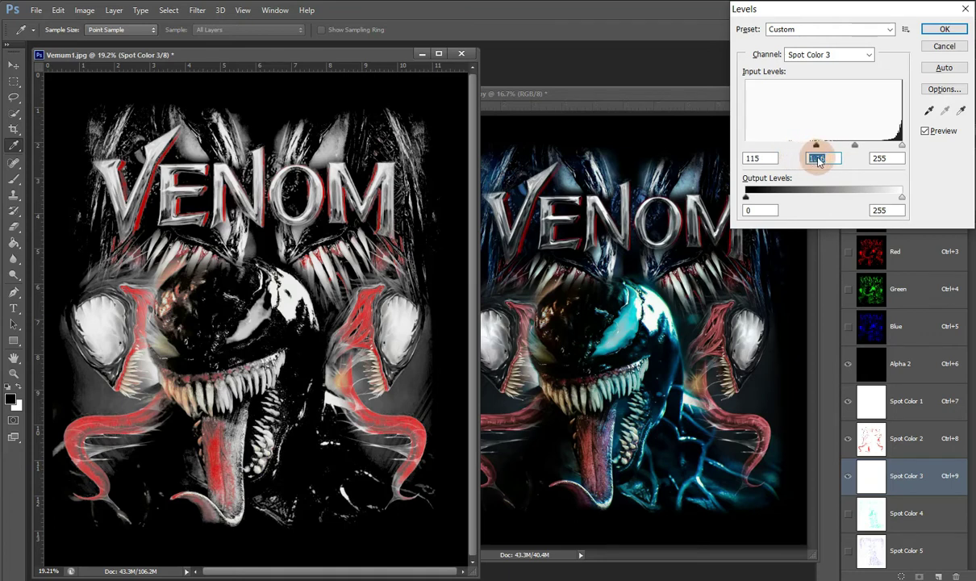
pyautogui.moveTo(820, 161); pyautogui.dragTo(823, 160)
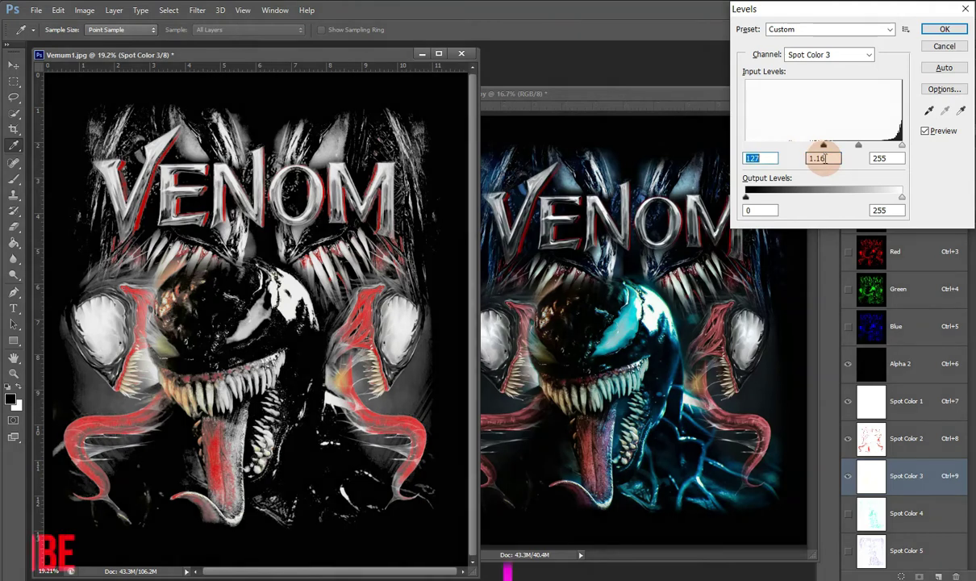
pyautogui.click(859, 148)
pyautogui.moveTo(859, 148); pyautogui.dragTo(864, 148)
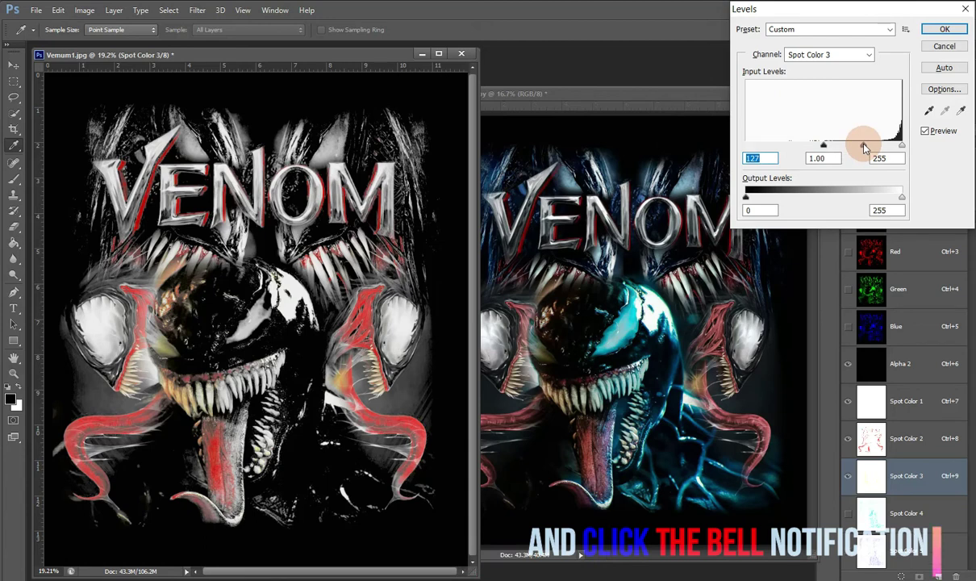
pyautogui.click(864, 148)
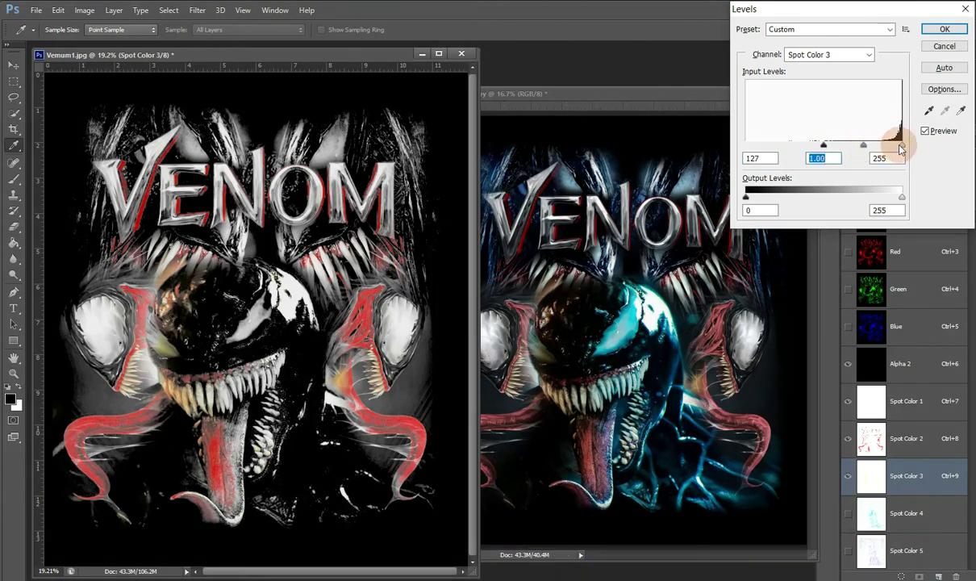
pyautogui.moveTo(900, 146); pyautogui.dragTo(898, 146)
pyautogui.click(943, 32)
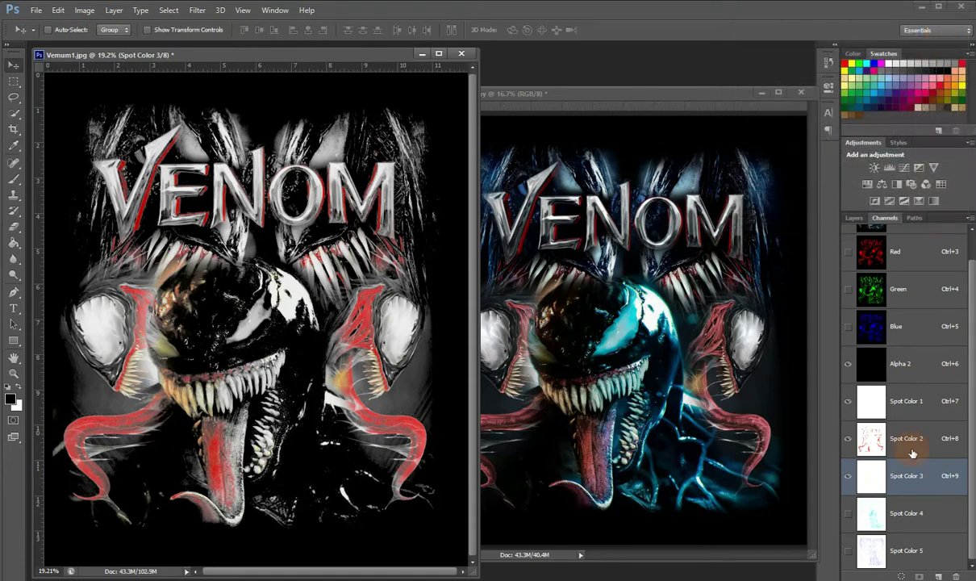
pyautogui.click(912, 514)
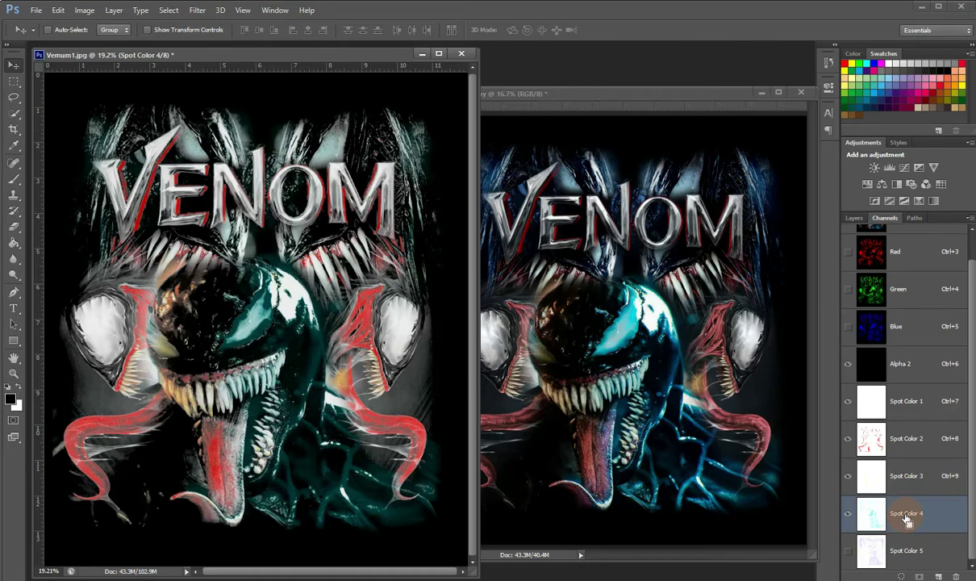
# - Open Levels on Spot Color 4 and rough in the black point and midtone
pyautogui.hotkey('ctrl', 'l')
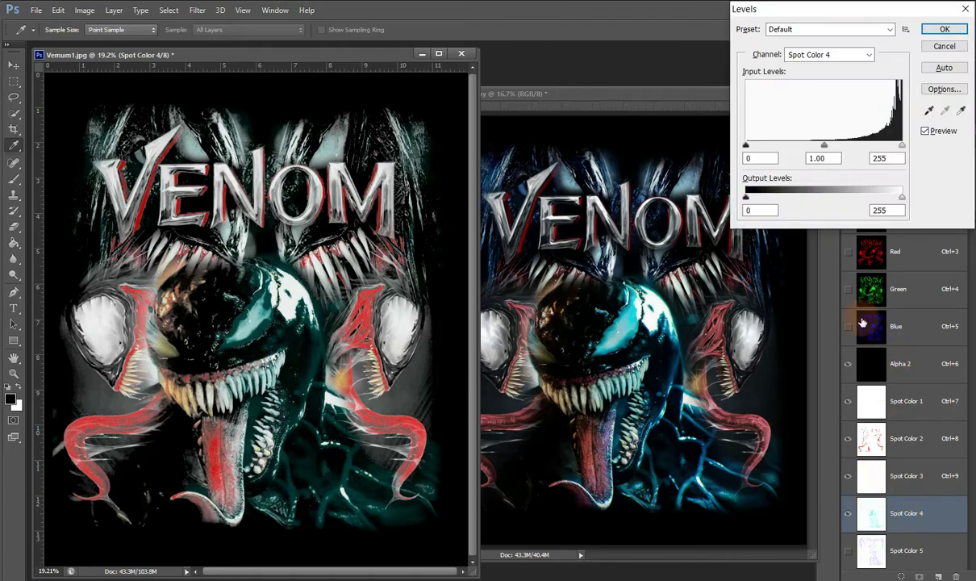
pyautogui.moveTo(824, 145); pyautogui.dragTo(815, 148)
pyautogui.moveTo(747, 145); pyautogui.dragTo(757, 148)
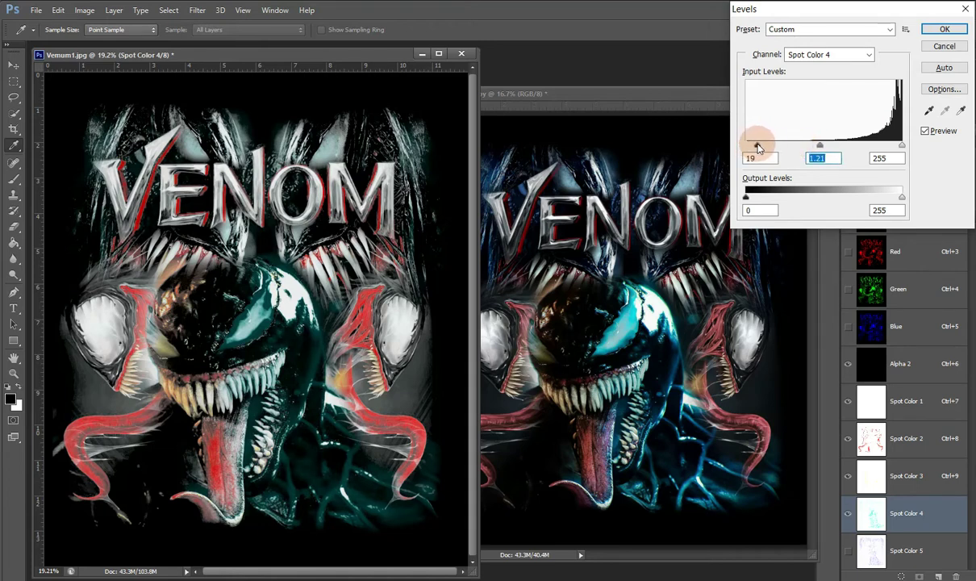
pyautogui.moveTo(759, 148); pyautogui.dragTo(756, 149)
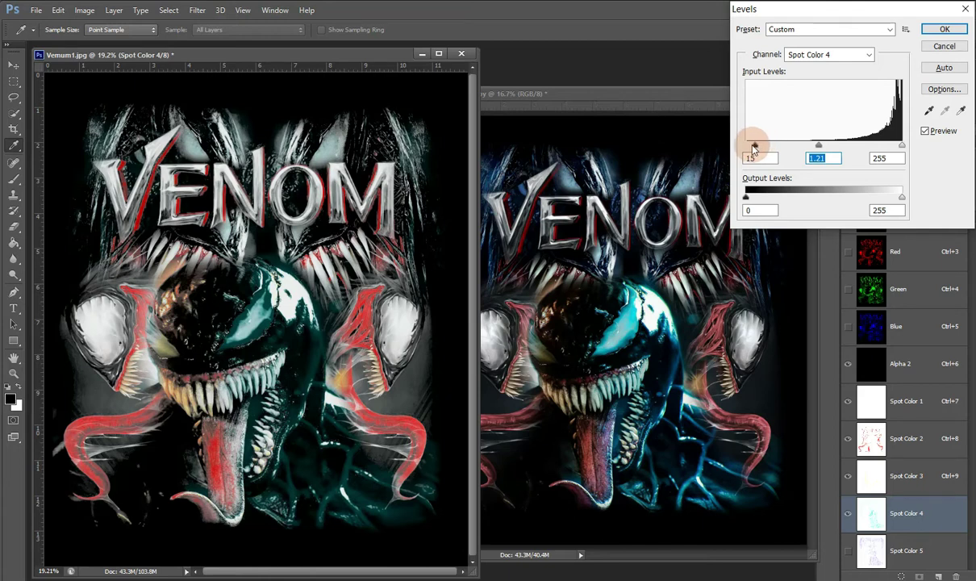
pyautogui.moveTo(819, 145); pyautogui.dragTo(839, 148)
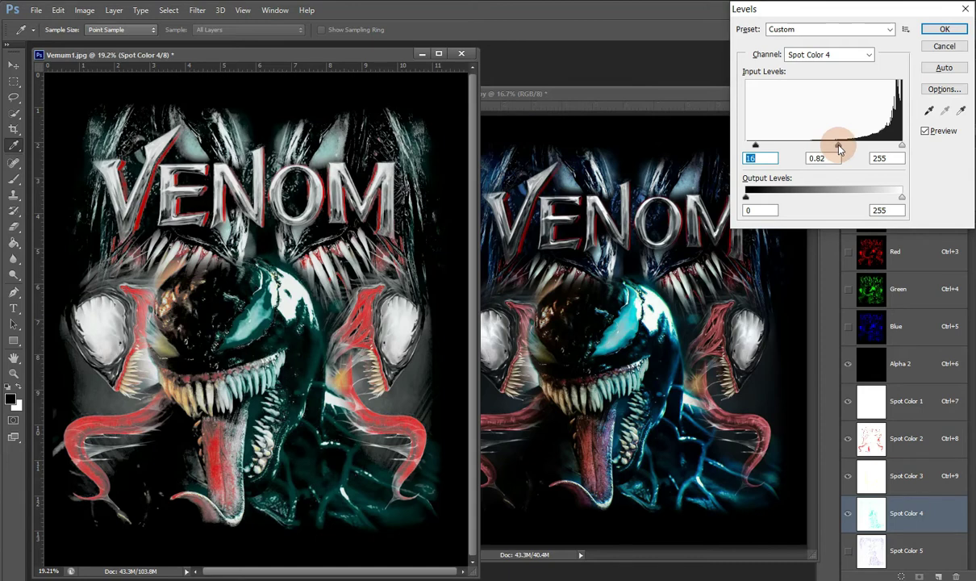
pyautogui.moveTo(839, 148)
pyautogui.mouseDown()
pyautogui.moveTo(762, 155)
pyautogui.moveTo(811, 150)
pyautogui.mouseUp()
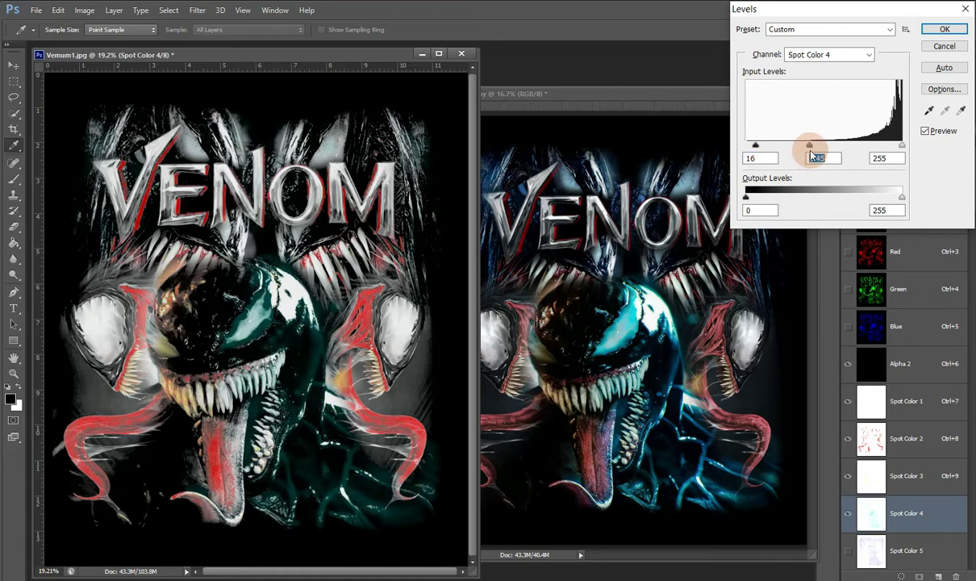
# - Finalize Spot Color 4 levels at 22 / 1.24 / 251, apply, and show Spot Color 5
pyautogui.moveTo(901, 147)
pyautogui.mouseDown()
pyautogui.moveTo(884, 149)
pyautogui.moveTo(902, 151)
pyautogui.mouseUp()
pyautogui.moveTo(808, 147); pyautogui.dragTo(816, 147)
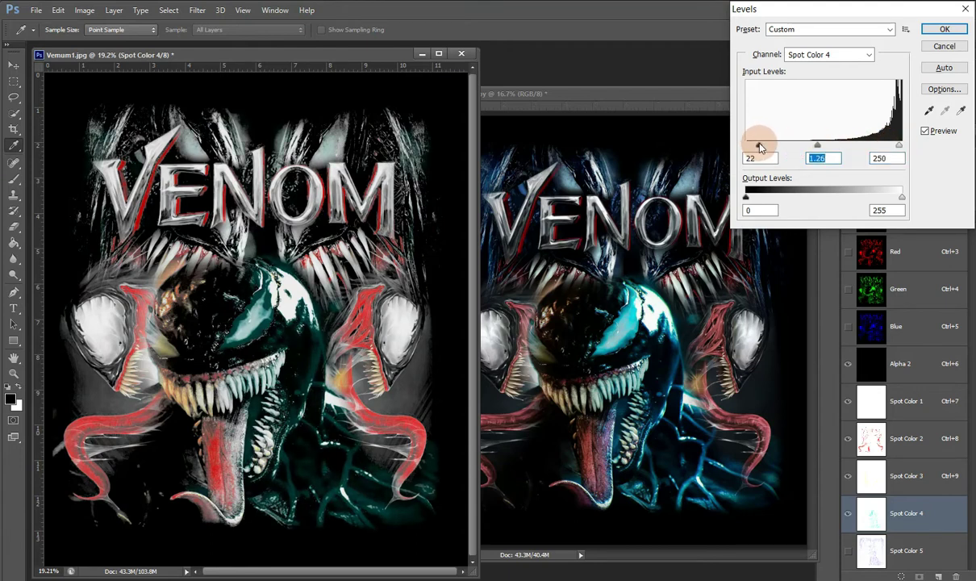
pyautogui.moveTo(755, 147); pyautogui.dragTo(759, 147)
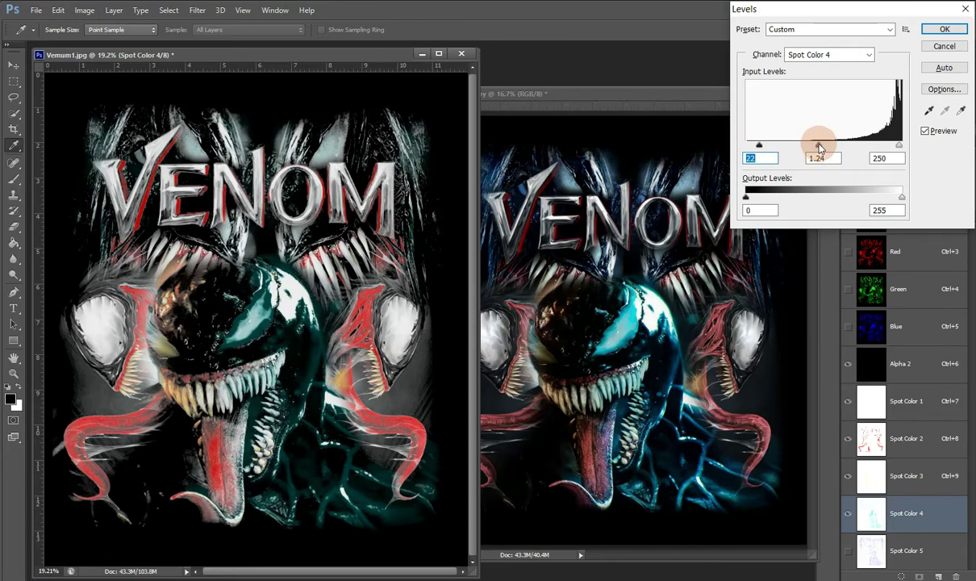
pyautogui.moveTo(819, 147); pyautogui.dragTo(817, 146)
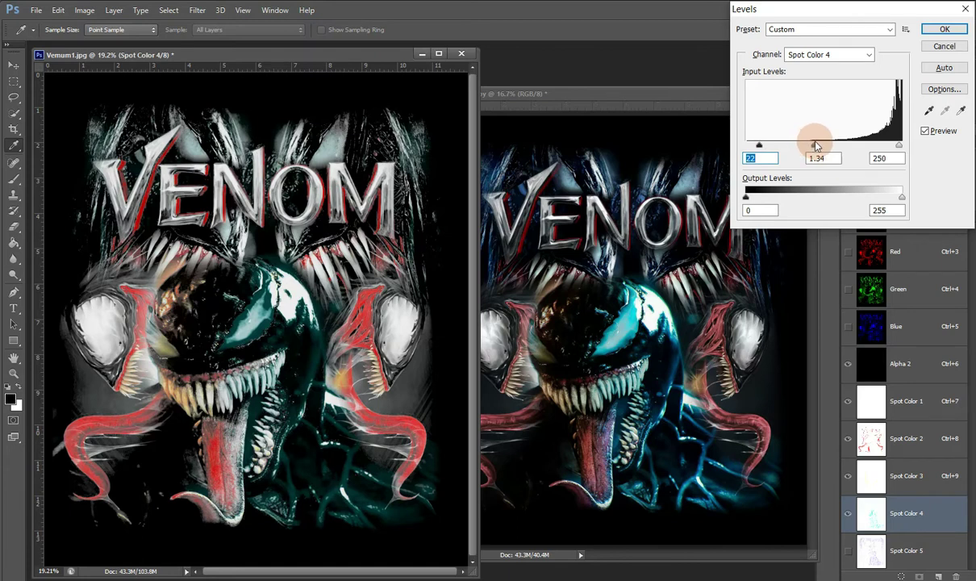
pyautogui.moveTo(899, 146); pyautogui.dragTo(900, 148)
pyautogui.moveTo(816, 146); pyautogui.dragTo(819, 147)
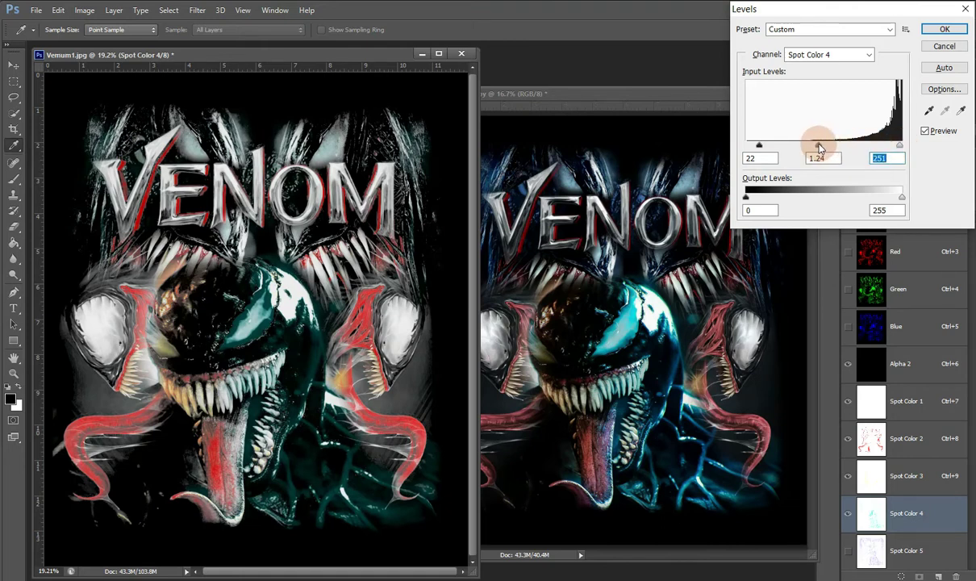
pyautogui.click(943, 29)
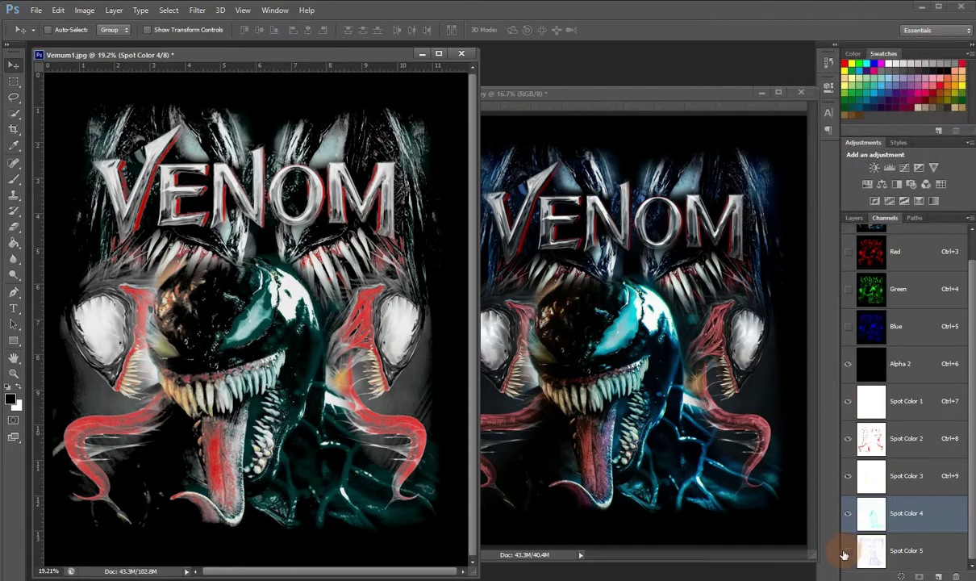
pyautogui.click(848, 554)
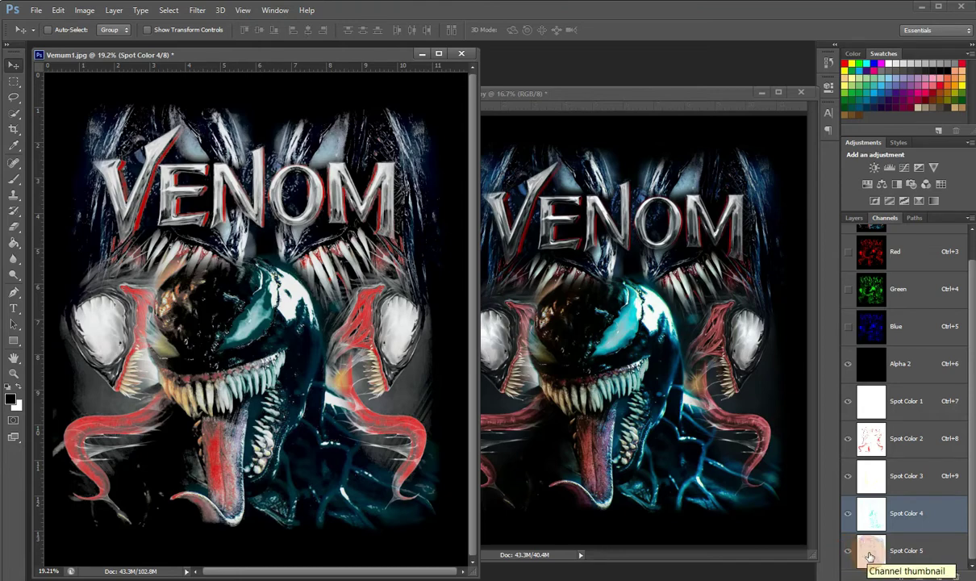
# - Open the Spot Color 5 channel options and close them unchanged
pyautogui.doubleClick(869, 553)
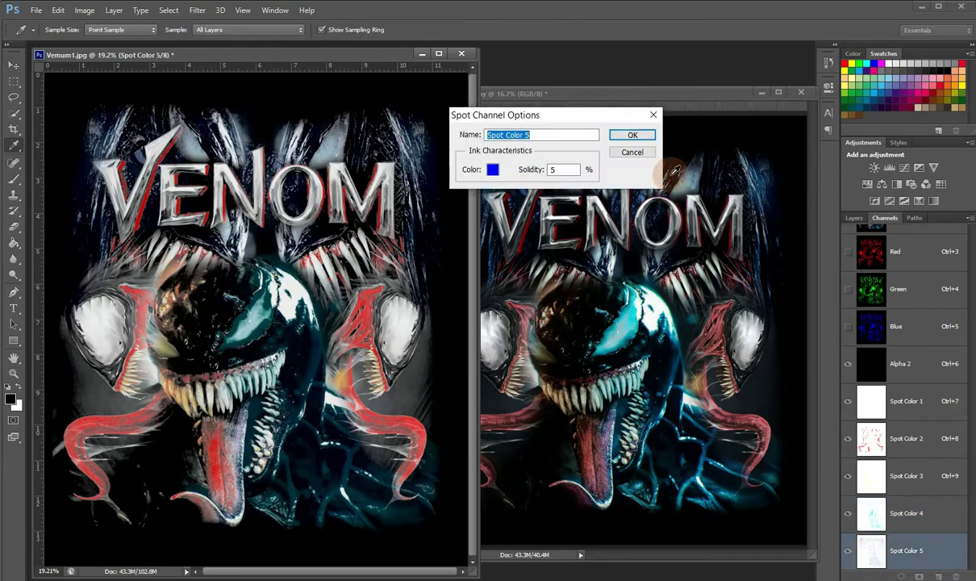
pyautogui.click(654, 114)
pyautogui.press('v')
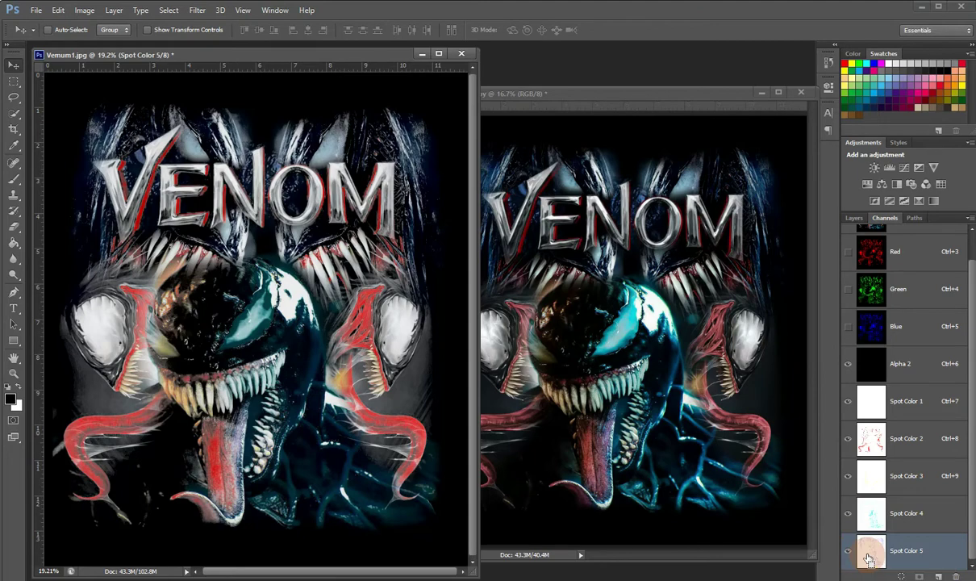
# - Set Spot Color 5's input levels to black 81, midtone 0.91, white 248 and apply
pyautogui.hotkey('ctrl', 'l')
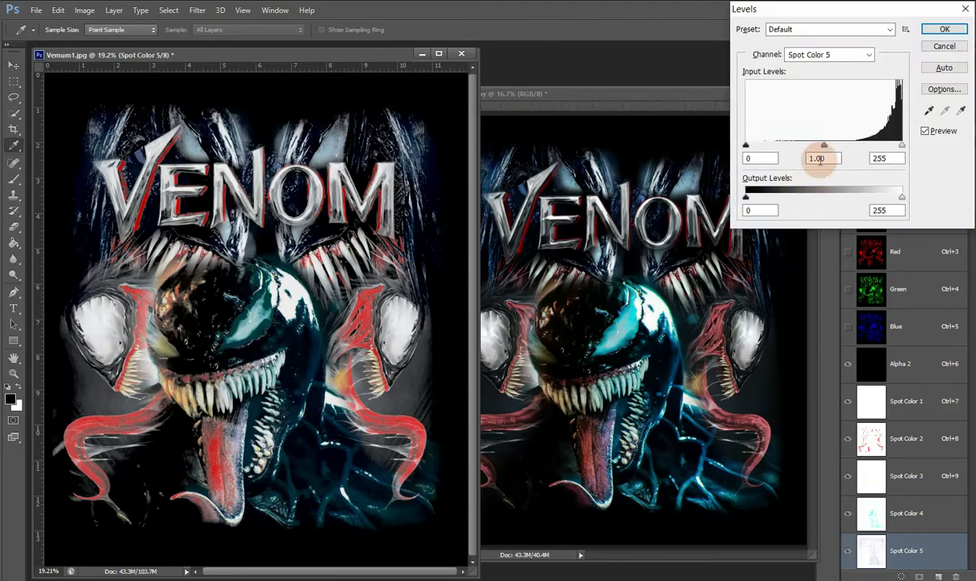
pyautogui.moveTo(827, 145); pyautogui.dragTo(810, 145)
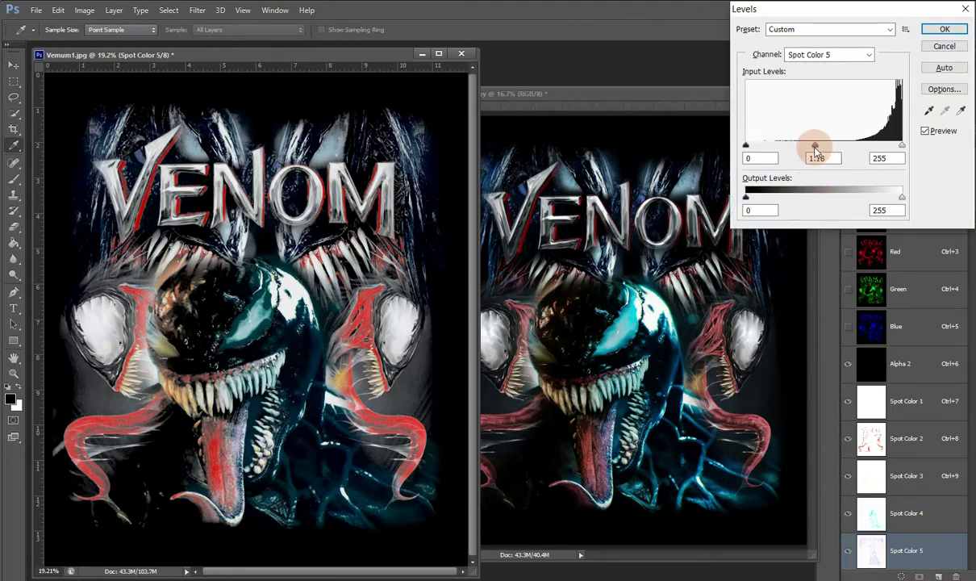
pyautogui.moveTo(746, 145); pyautogui.dragTo(790, 155)
pyautogui.moveTo(902, 146)
pyautogui.mouseDown()
pyautogui.moveTo(883, 150)
pyautogui.moveTo(898, 153)
pyautogui.mouseUp()
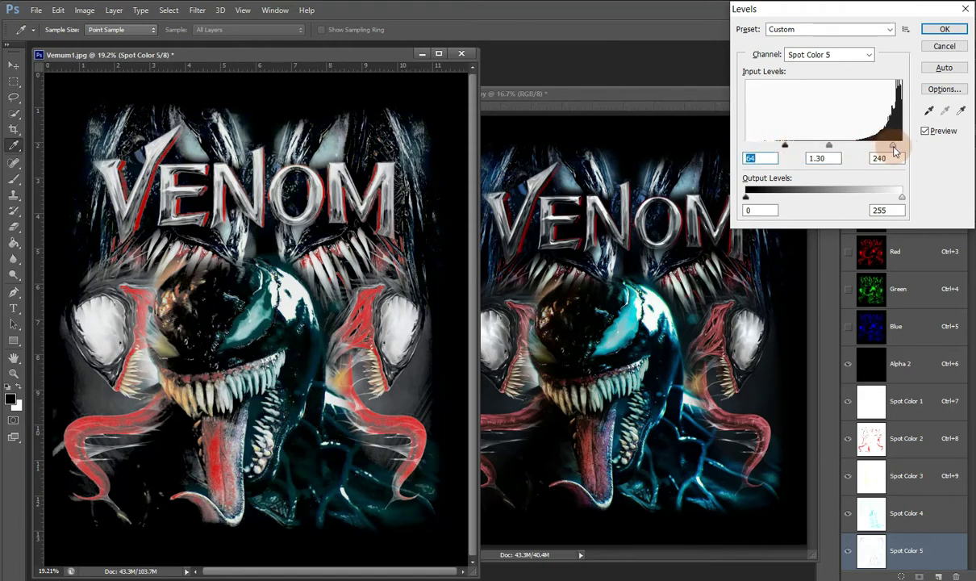
pyautogui.moveTo(832, 145)
pyautogui.mouseDown()
pyautogui.moveTo(863, 151)
pyautogui.moveTo(840, 154)
pyautogui.mouseUp()
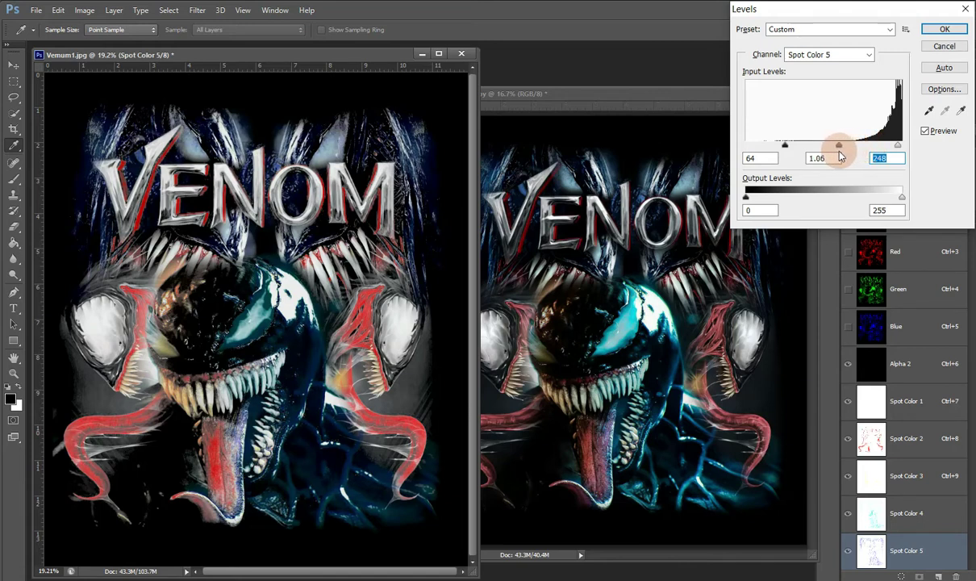
pyautogui.click(816, 157)
pyautogui.moveTo(840, 149)
pyautogui.mouseDown()
pyautogui.moveTo(854, 150)
pyautogui.moveTo(789, 149)
pyautogui.moveTo(838, 156)
pyautogui.mouseUp()
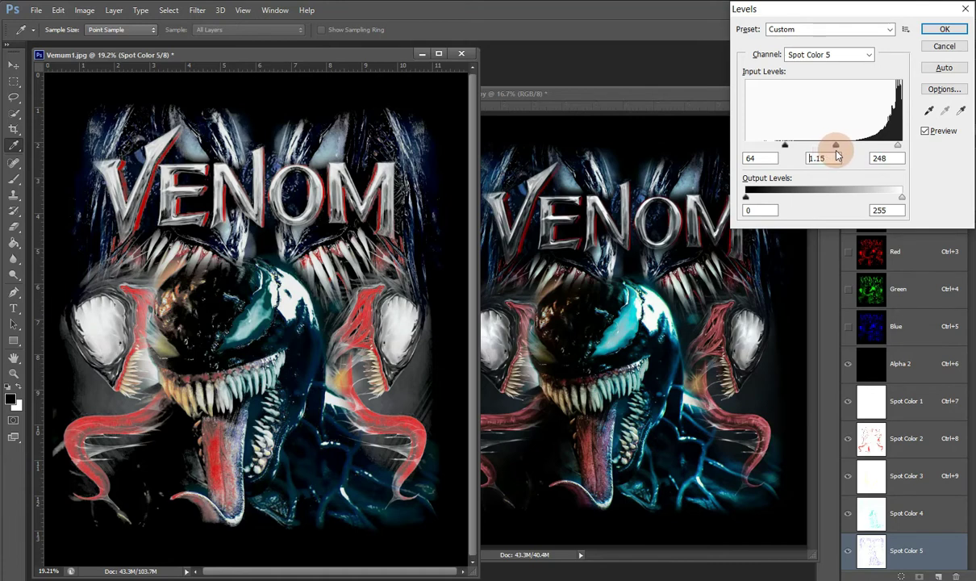
pyautogui.moveTo(839, 155)
pyautogui.mouseDown()
pyautogui.moveTo(856, 156)
pyautogui.moveTo(847, 156)
pyautogui.mouseUp()
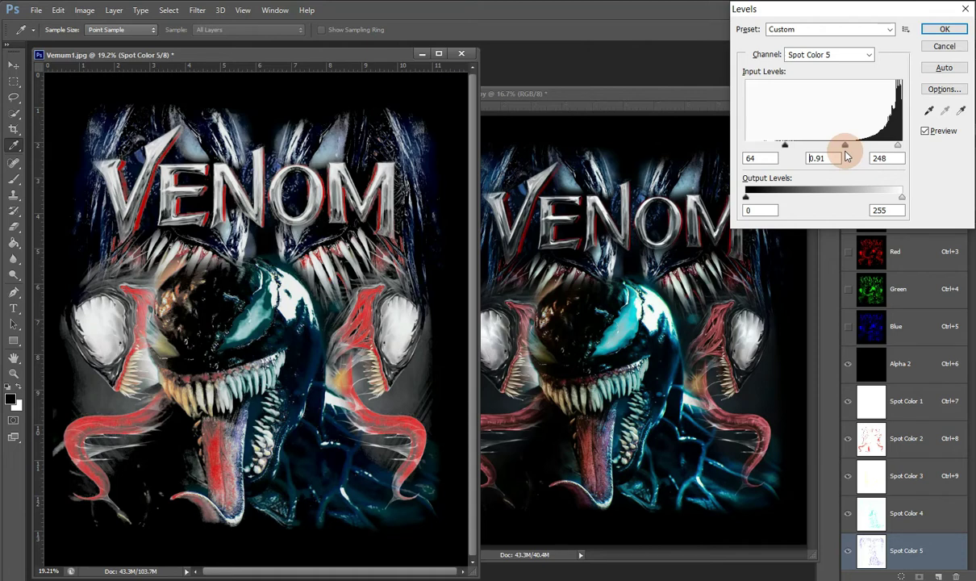
pyautogui.moveTo(785, 148); pyautogui.dragTo(789, 148)
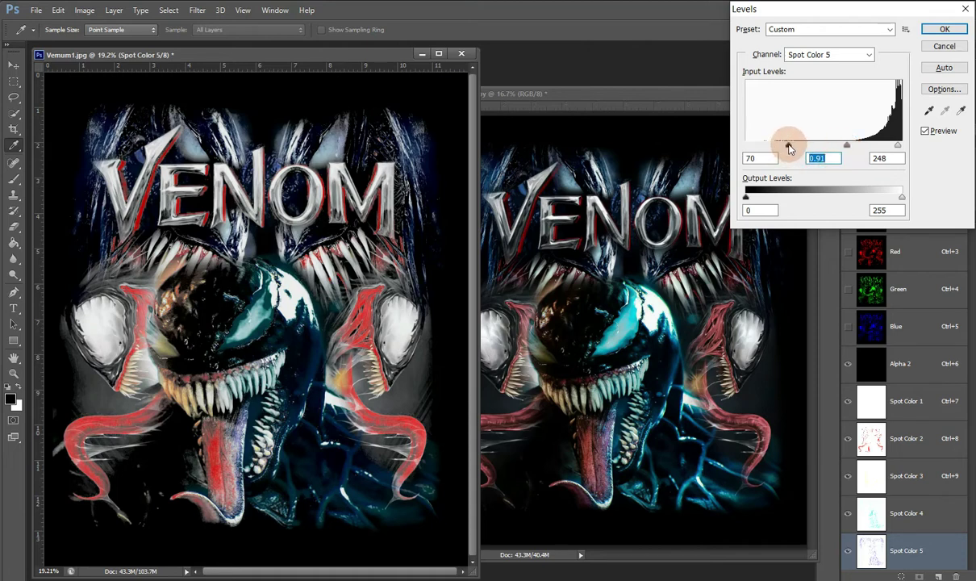
pyautogui.moveTo(788, 147); pyautogui.dragTo(794, 148)
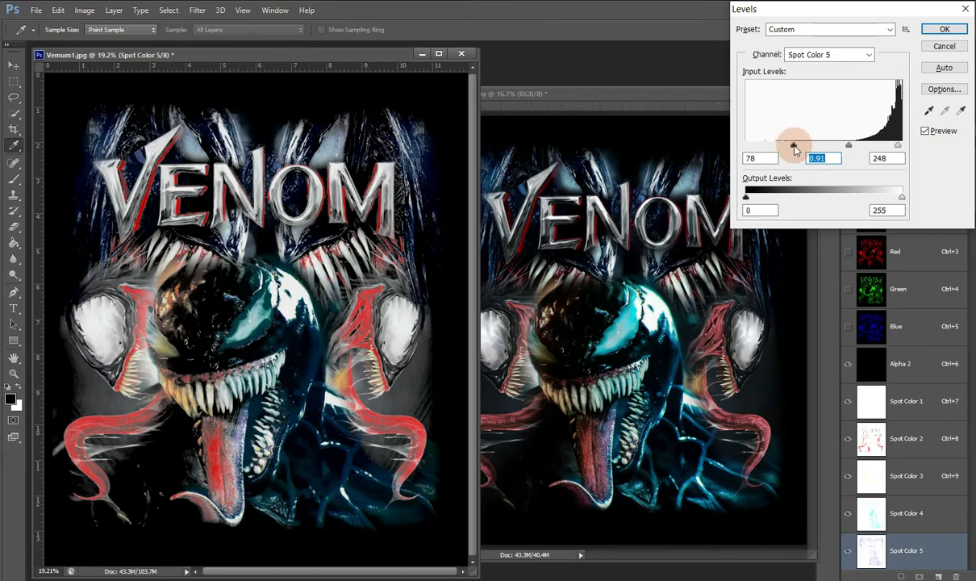
pyautogui.moveTo(794, 148); pyautogui.dragTo(796, 149)
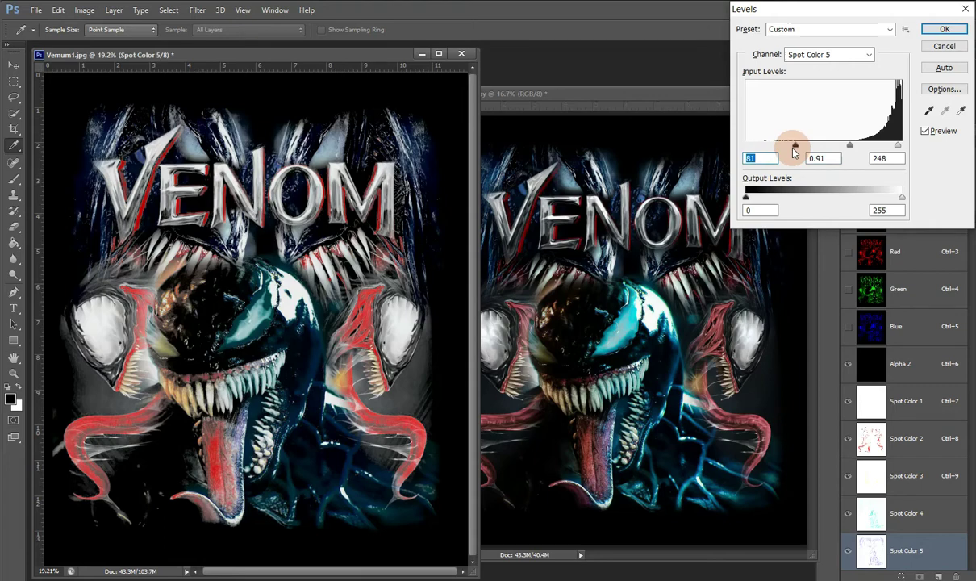
pyautogui.click(944, 29)
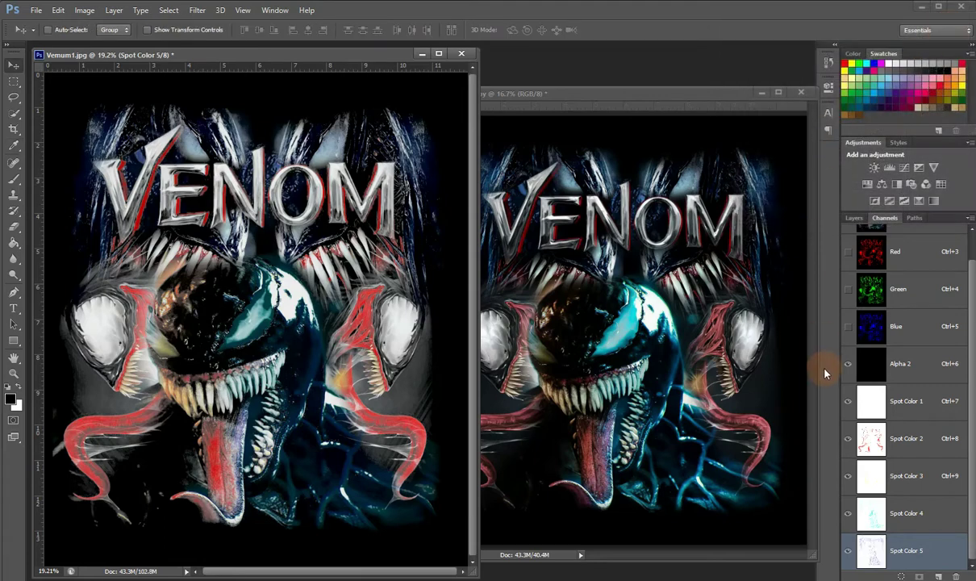
# - Reselect Spot Color 4 and rough in new midtone, white and black levels
pyautogui.click(900, 517)
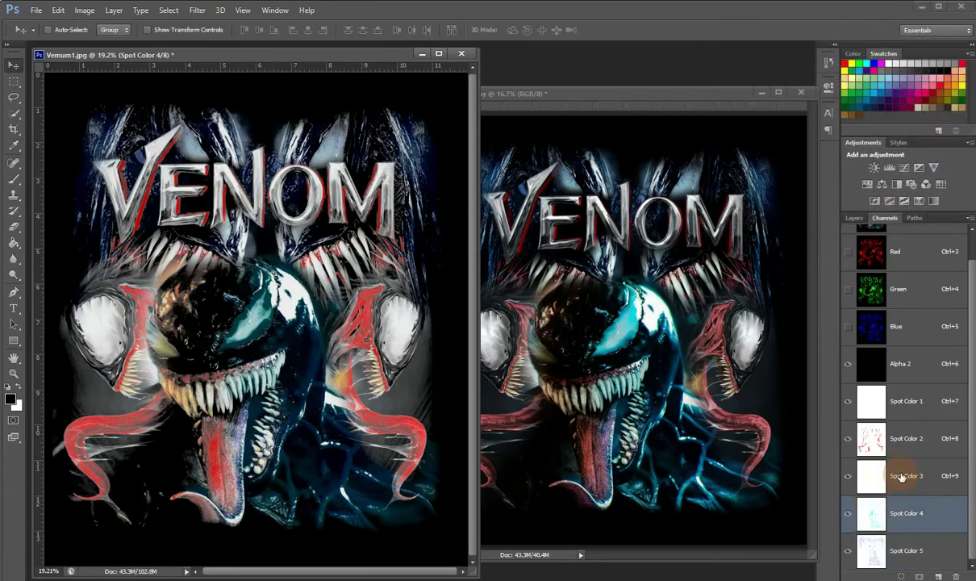
pyautogui.click(902, 478)
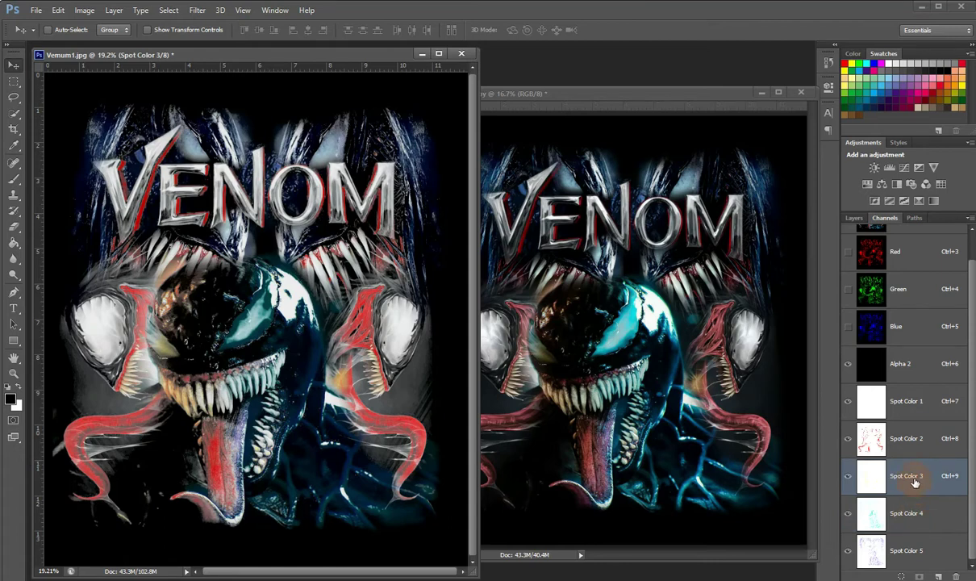
pyautogui.click(917, 514)
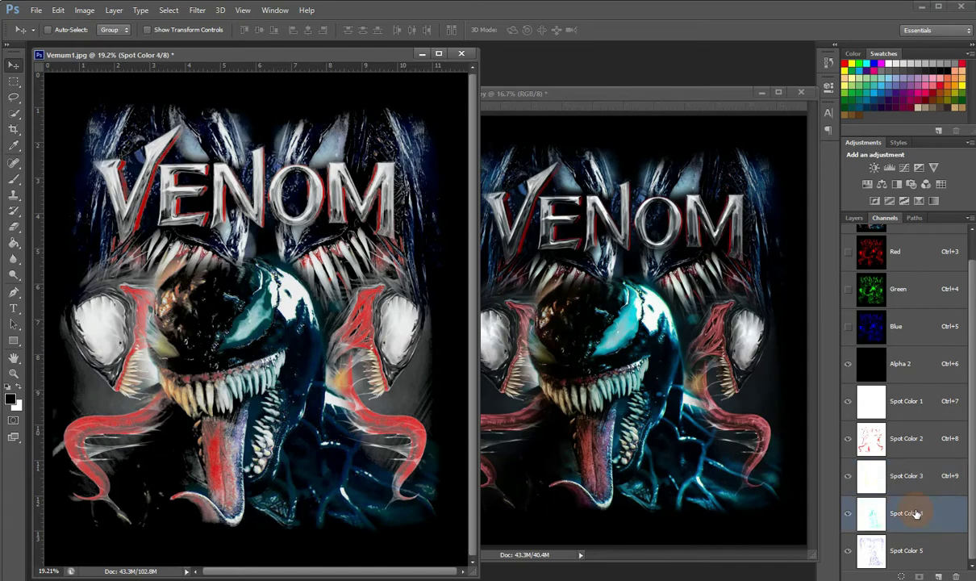
pyautogui.hotkey('ctrl', 'l')
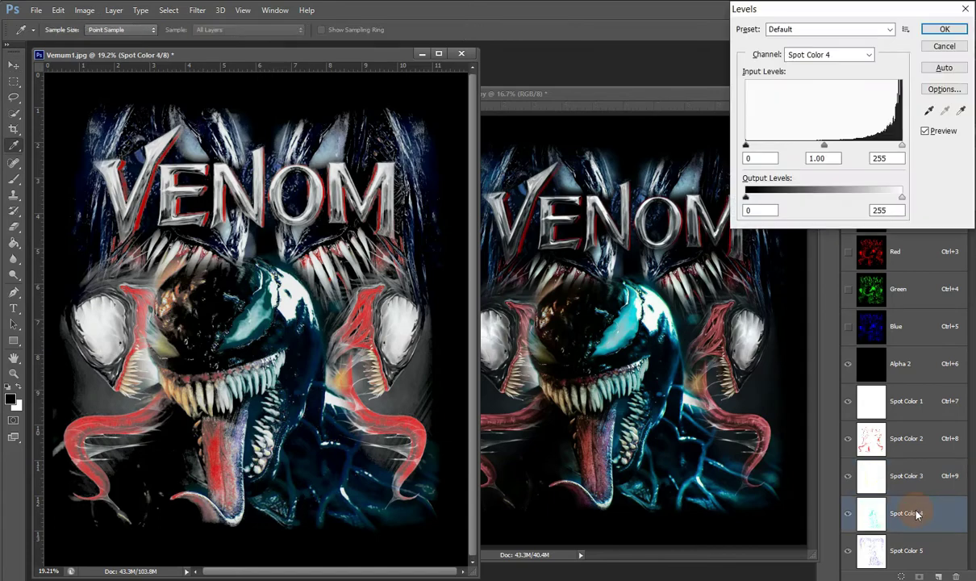
pyautogui.moveTo(824, 144); pyautogui.dragTo(749, 162)
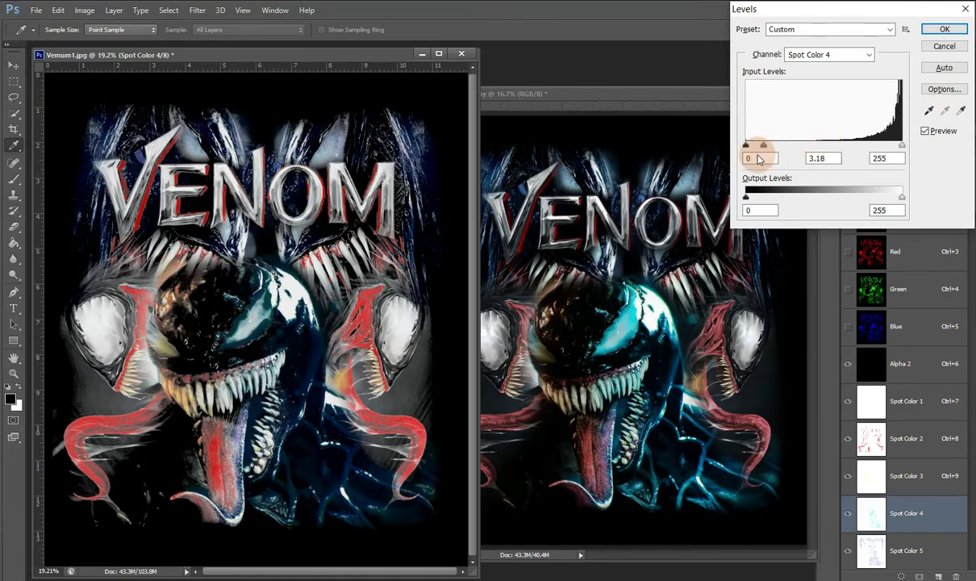
pyautogui.moveTo(751, 162); pyautogui.dragTo(753, 159)
pyautogui.moveTo(902, 145)
pyautogui.mouseDown()
pyautogui.moveTo(786, 151)
pyautogui.moveTo(869, 151)
pyautogui.mouseUp()
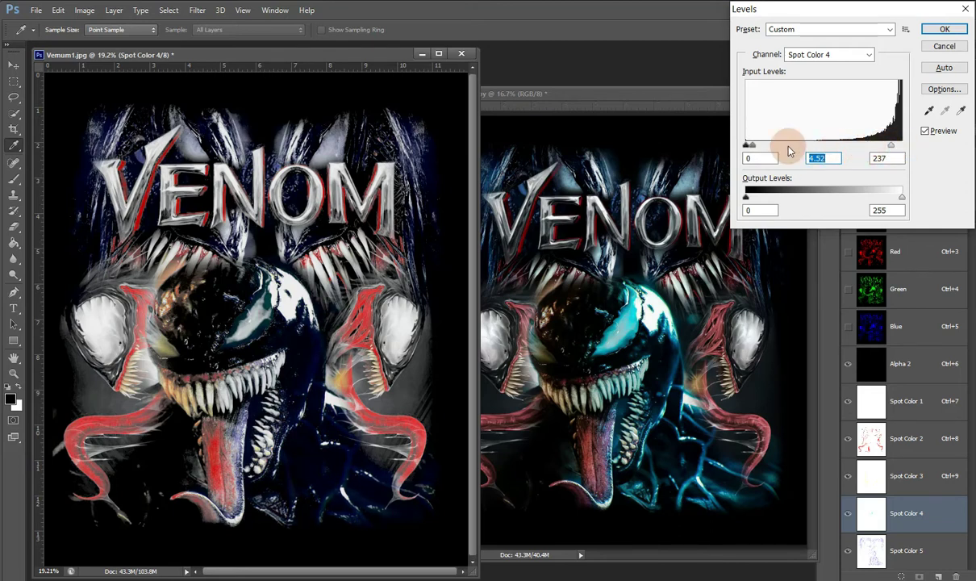
pyautogui.moveTo(747, 146); pyautogui.dragTo(867, 155)
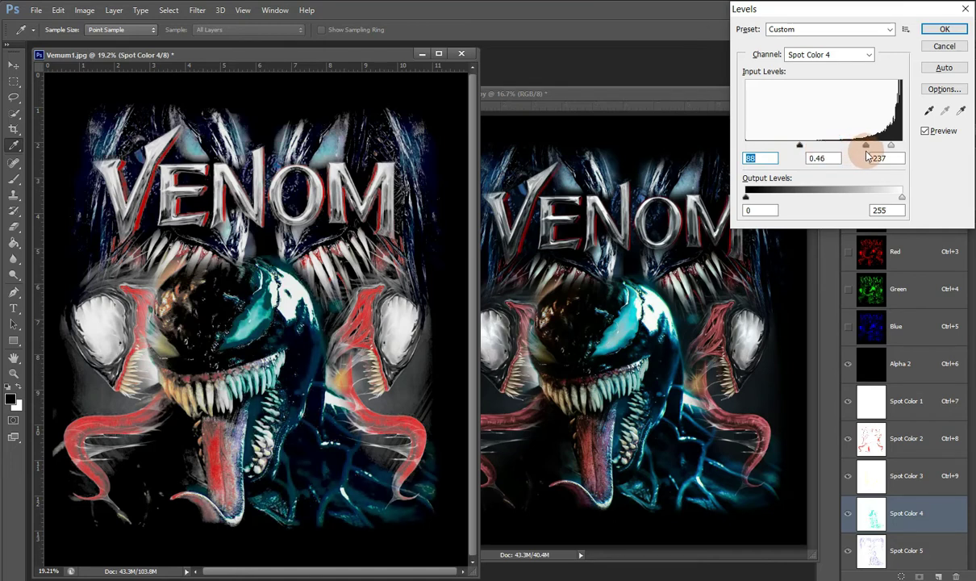
# - Finalize Spot Color 4 levels at 78 / 1.67 / 246, apply, and select Spot Color 1
pyautogui.moveTo(868, 155)
pyautogui.mouseDown()
pyautogui.moveTo(885, 155)
pyautogui.moveTo(796, 149)
pyautogui.mouseUp()
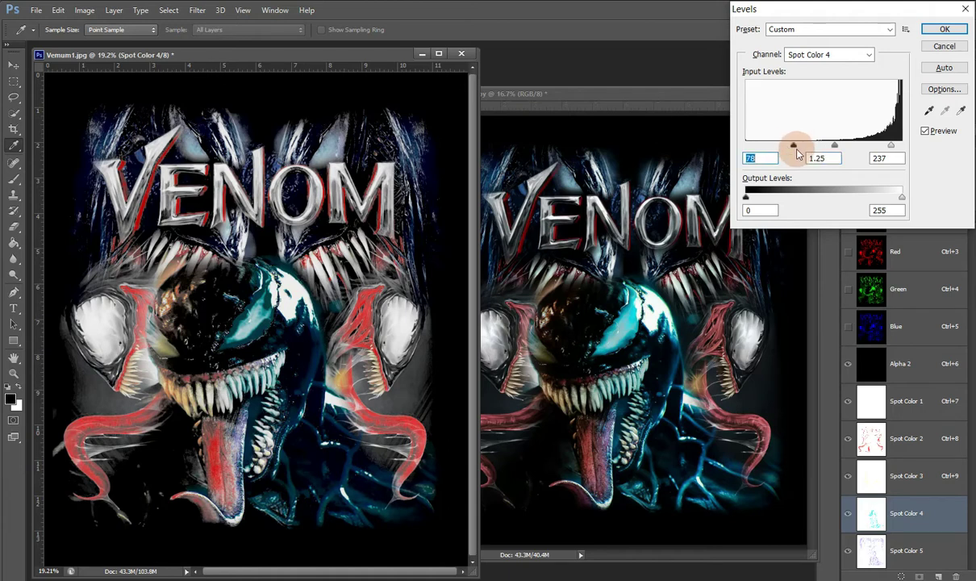
pyautogui.moveTo(837, 147); pyautogui.dragTo(839, 147)
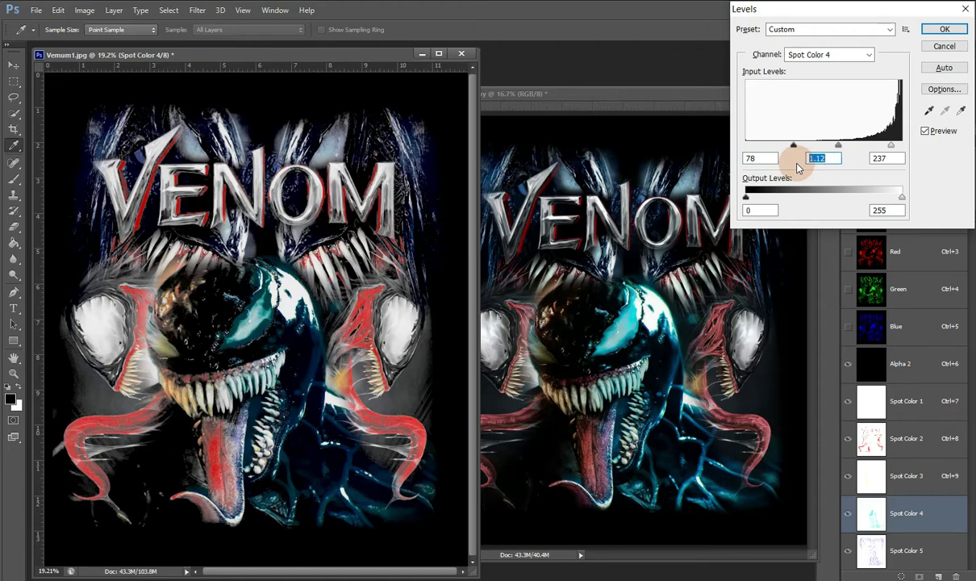
pyautogui.moveTo(838, 148); pyautogui.dragTo(832, 147)
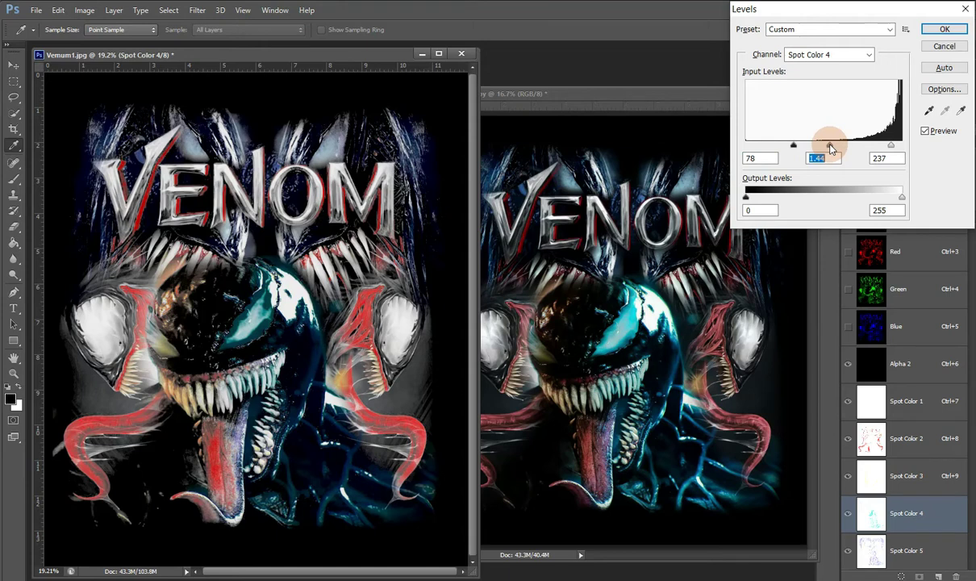
pyautogui.moveTo(890, 146)
pyautogui.mouseDown()
pyautogui.moveTo(868, 149)
pyautogui.moveTo(898, 152)
pyautogui.mouseUp()
pyautogui.moveTo(831, 148); pyautogui.dragTo(825, 148)
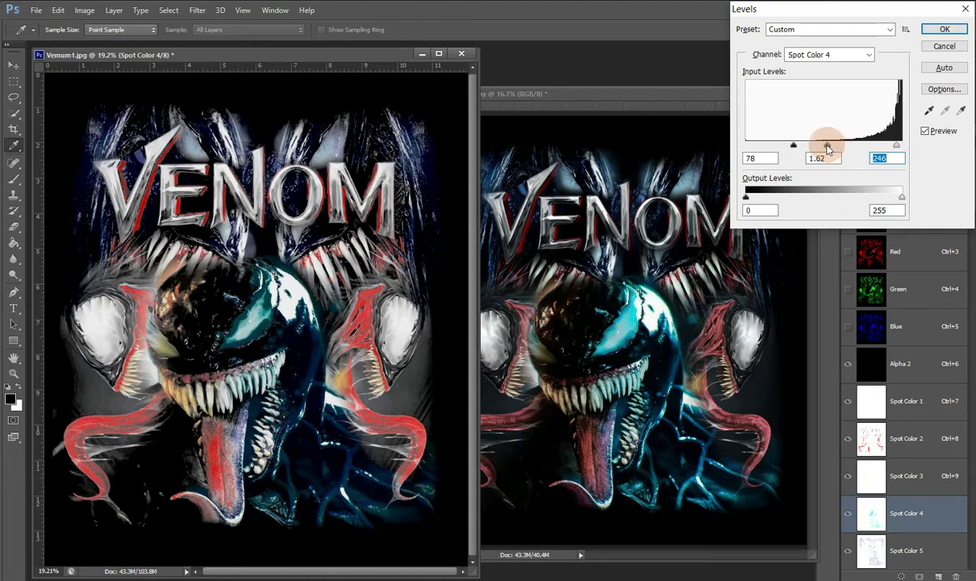
pyautogui.click(944, 30)
pyautogui.click(910, 358)
pyautogui.click(911, 407)
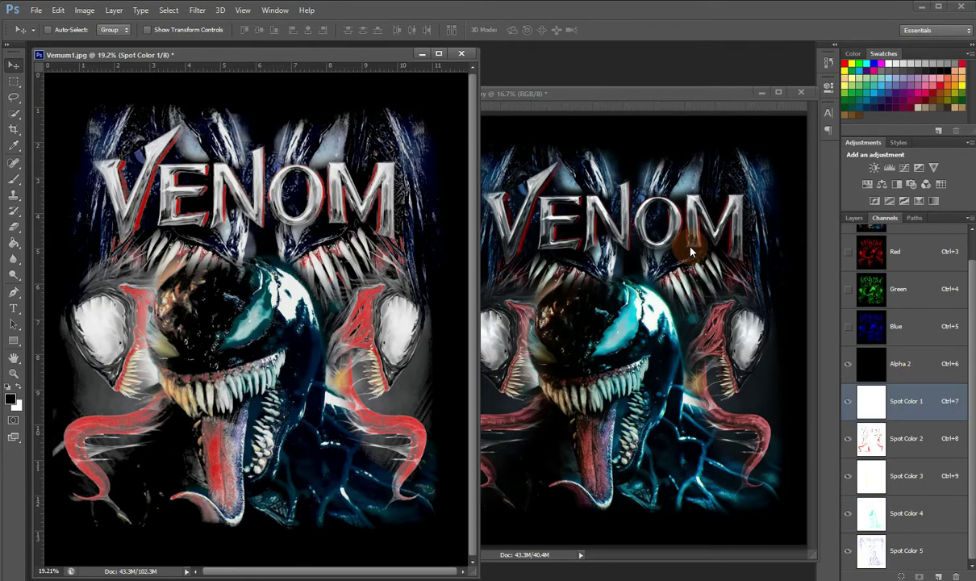
# - Open Levels on Spot Color 1, lighten midtones, and pull the white point to about 245
pyautogui.hotkey('ctrl', 'l')
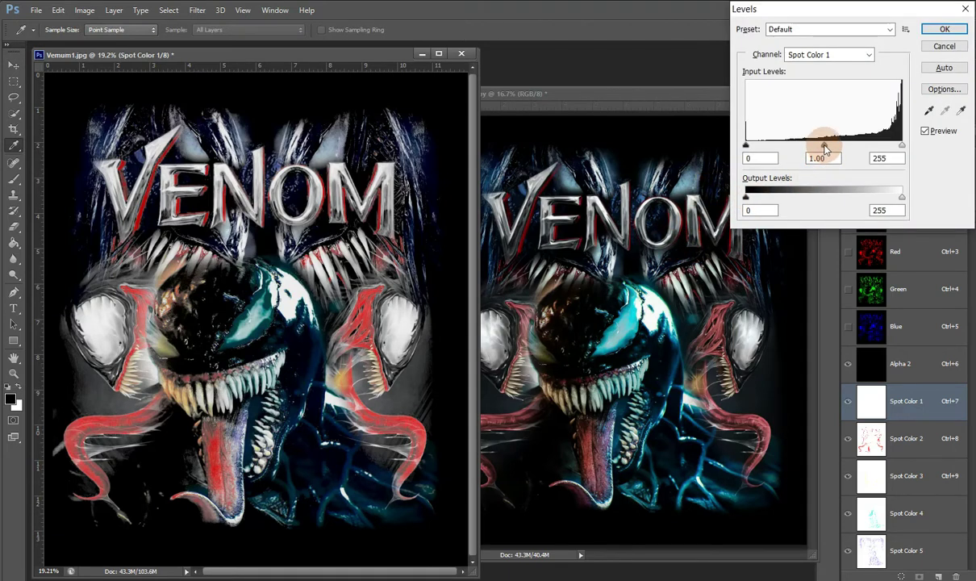
pyautogui.moveTo(824, 146)
pyautogui.mouseDown()
pyautogui.moveTo(748, 150)
pyautogui.moveTo(818, 153)
pyautogui.mouseUp()
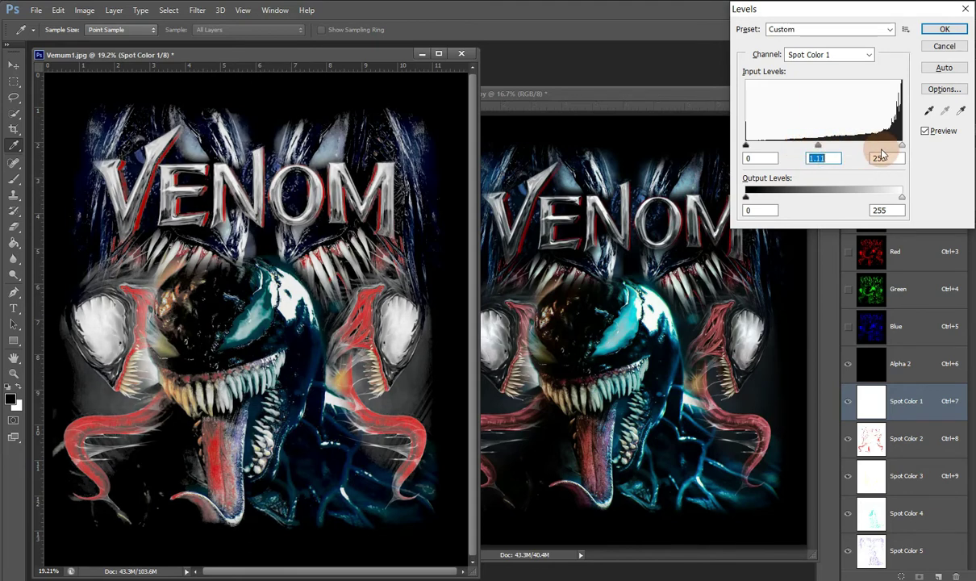
pyautogui.moveTo(902, 146); pyautogui.dragTo(877, 157)
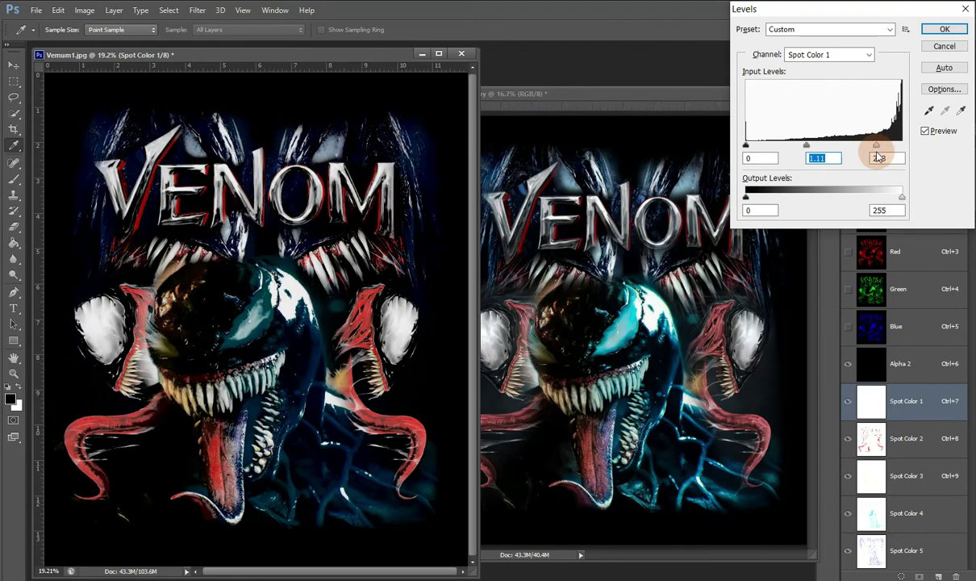
pyautogui.moveTo(879, 157); pyautogui.dragTo(898, 158)
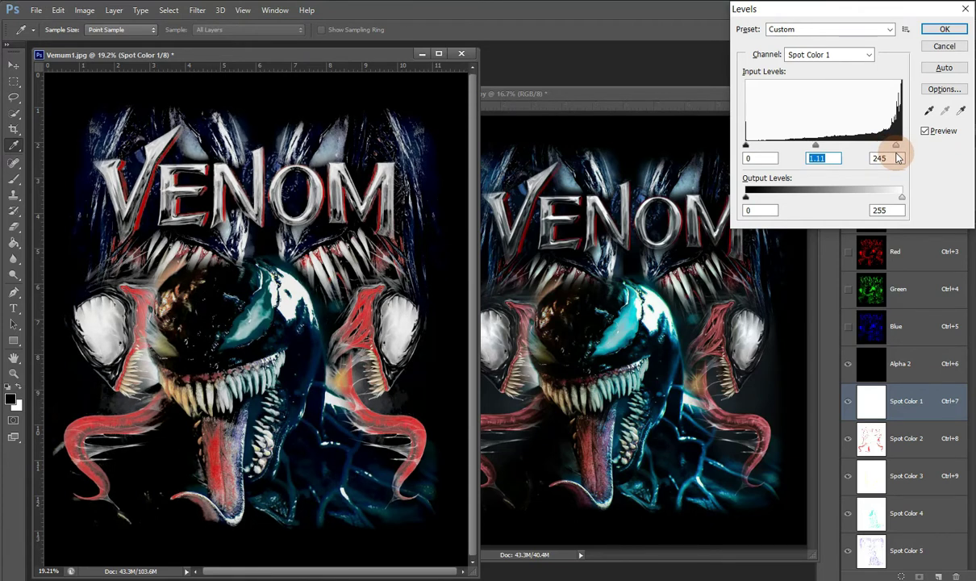
pyautogui.moveTo(898, 158); pyautogui.dragTo(898, 158)
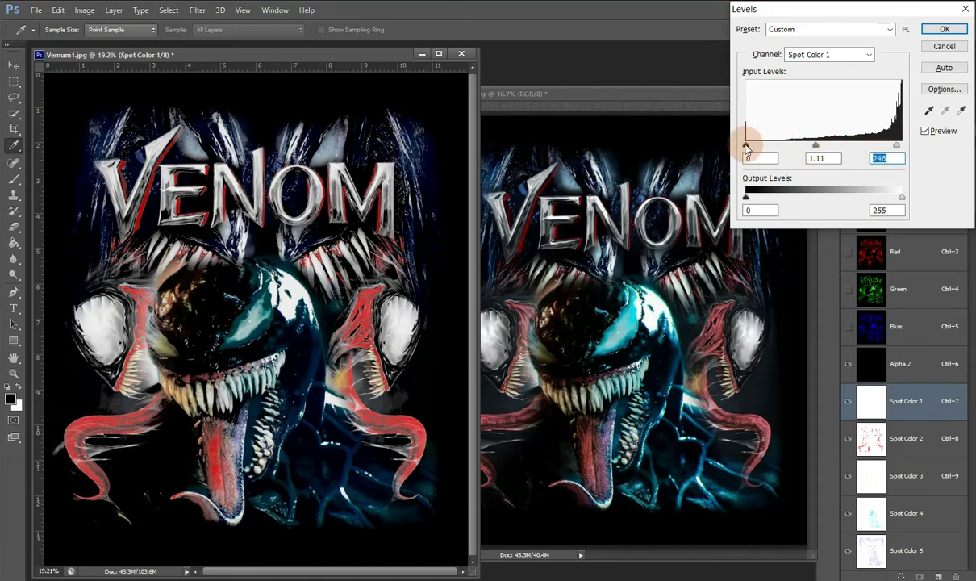
# - Finalize Spot Color 1 levels at 17 / 1.37 / 239, apply, and minimize the Vemum1 copy
pyautogui.moveTo(746, 146); pyautogui.dragTo(773, 147)
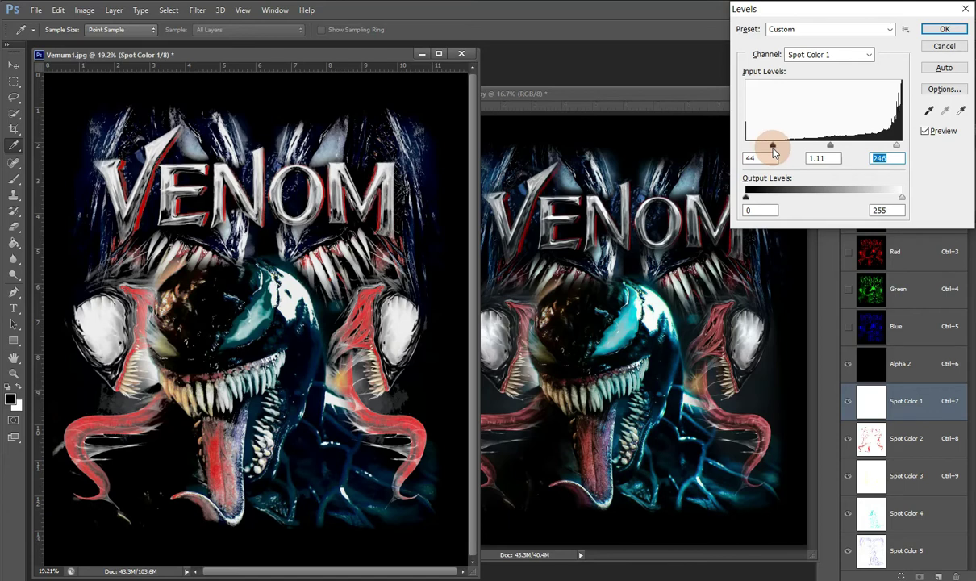
pyautogui.moveTo(830, 146)
pyautogui.mouseDown()
pyautogui.moveTo(854, 150)
pyautogui.moveTo(756, 147)
pyautogui.moveTo(809, 148)
pyautogui.mouseUp()
pyautogui.click(811, 147)
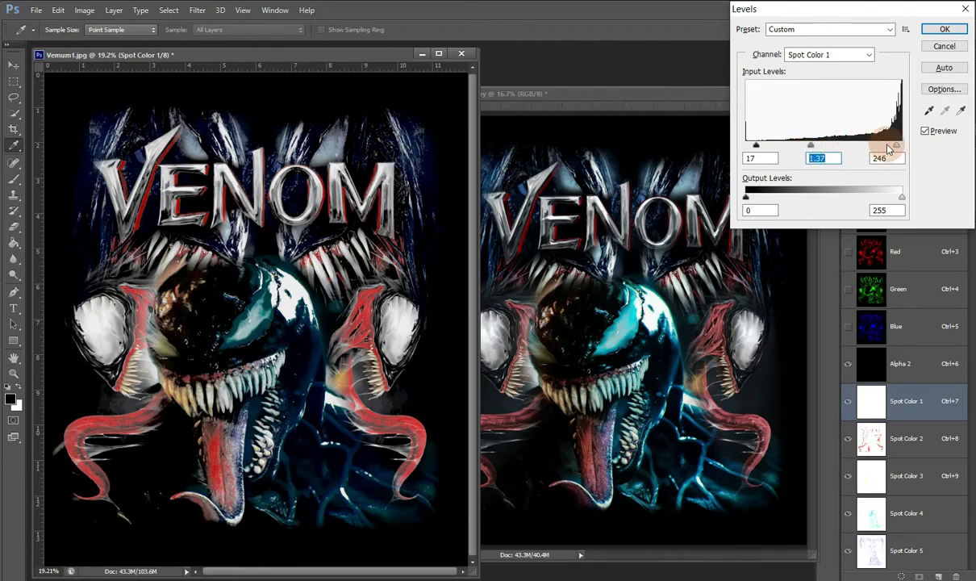
pyautogui.moveTo(897, 145); pyautogui.dragTo(892, 150)
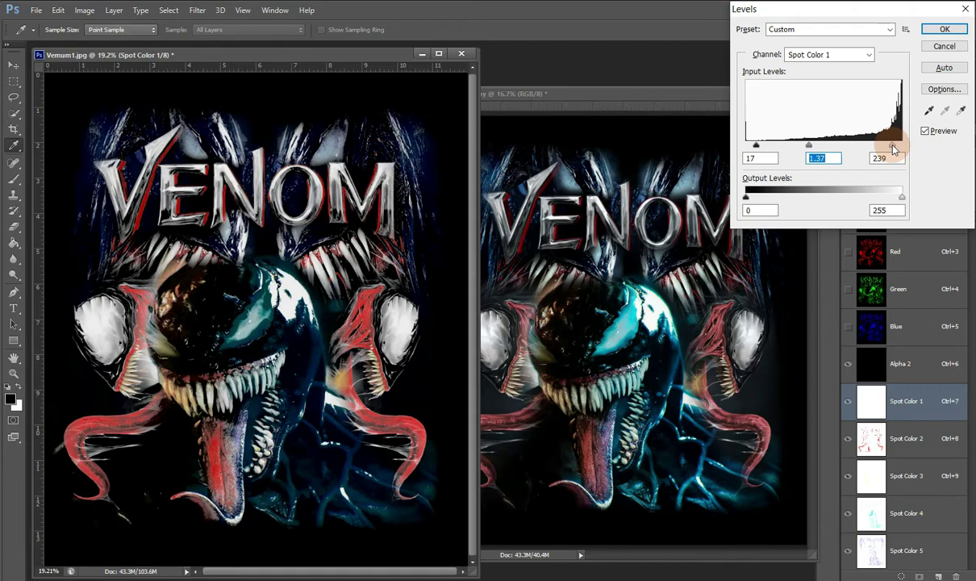
pyautogui.click(946, 29)
pyautogui.moveTo(735, 94); pyautogui.dragTo(681, 94)
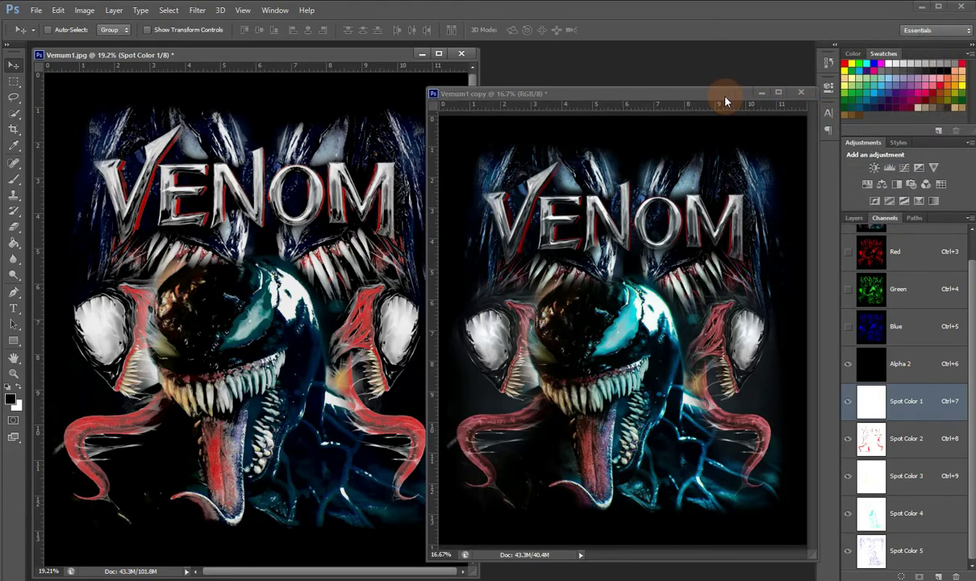
pyautogui.click(759, 94)
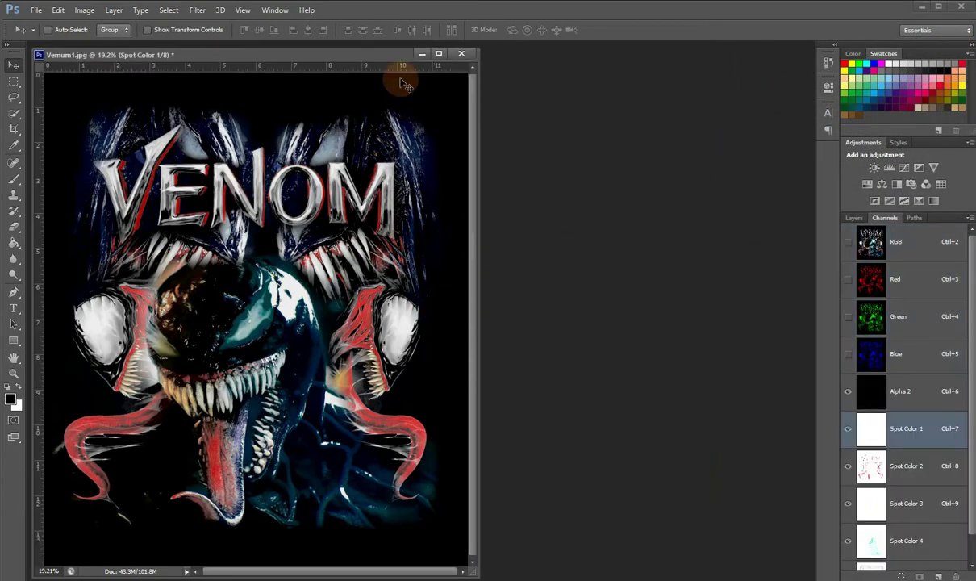
# - Reposition the Vemum1.jpg window and step through Alpha 2 and Spot Colors 1–5
pyautogui.moveTo(380, 60); pyautogui.dragTo(389, 61)
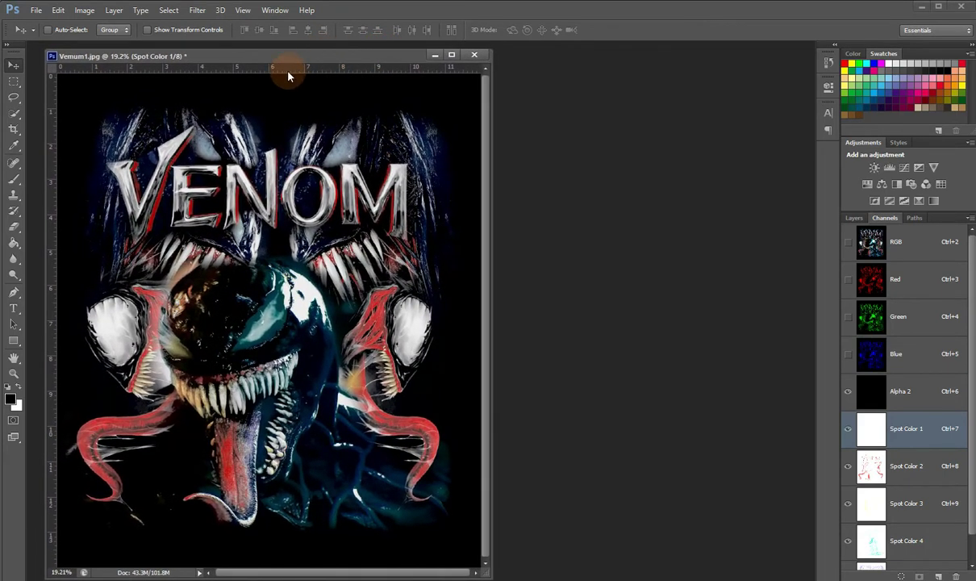
pyautogui.moveTo(261, 56); pyautogui.dragTo(250, 42)
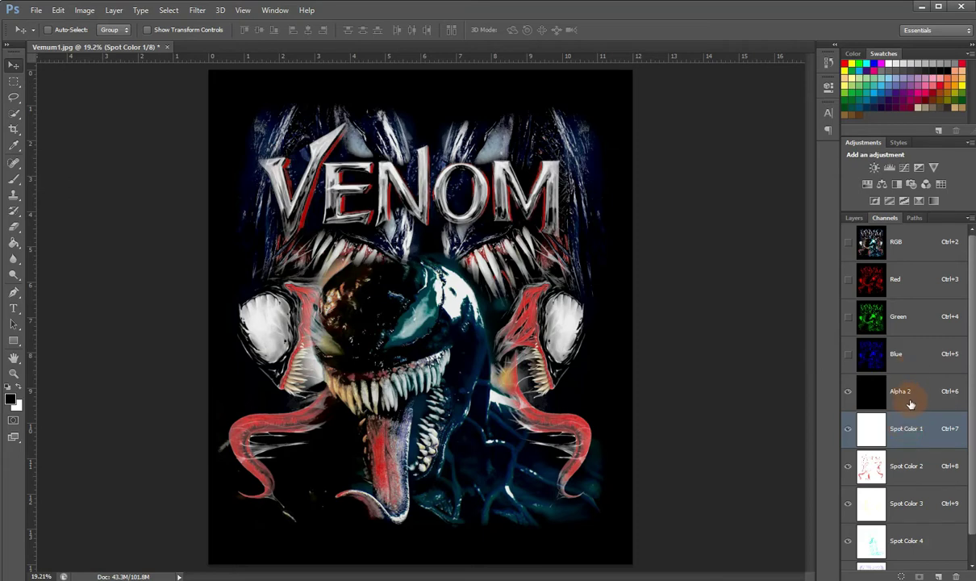
pyautogui.click(910, 405)
pyautogui.scroll(-1, 916, 420)
pyautogui.click(916, 408)
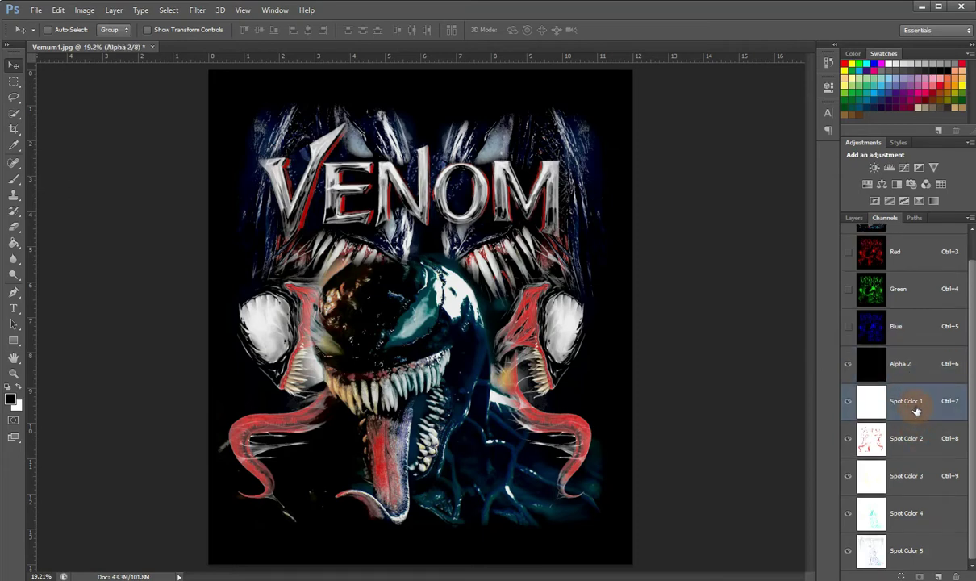
pyautogui.click(912, 439)
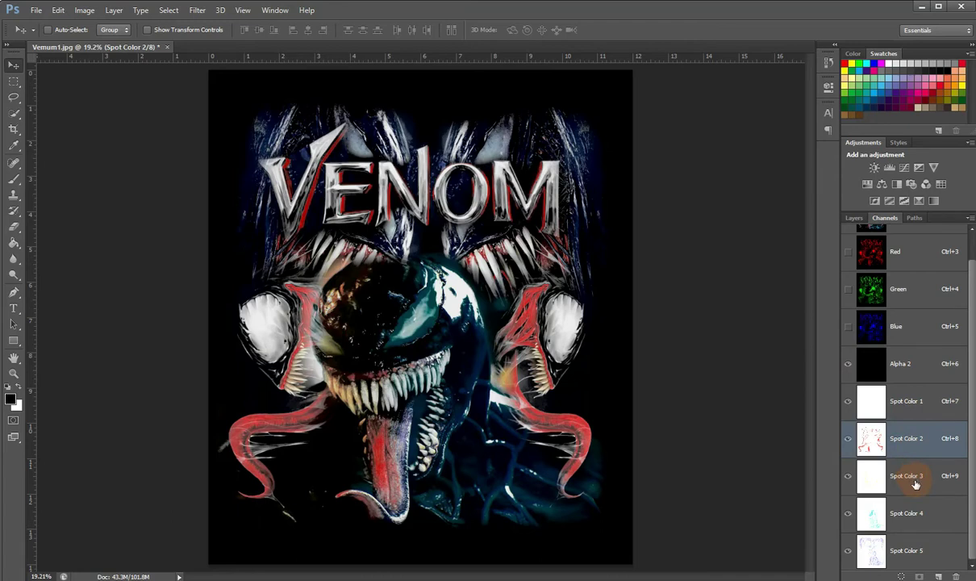
pyautogui.click(915, 480)
pyautogui.click(915, 516)
pyautogui.click(914, 554)
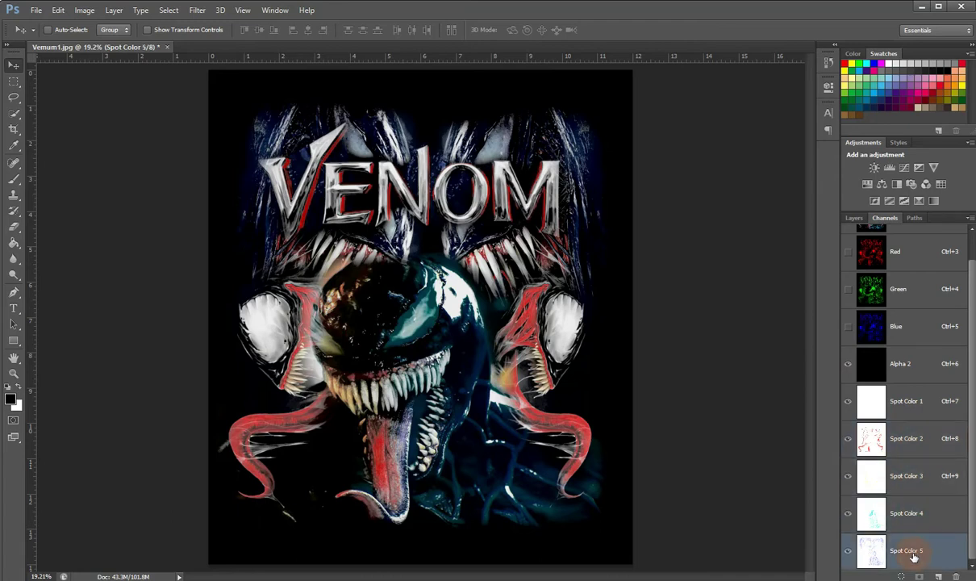
# - Hide the Spot Color 5 through 1 inks, briefly re-showing the white ink
pyautogui.click(848, 550)
pyautogui.click(848, 513)
pyautogui.click(848, 476)
pyautogui.click(848, 438)
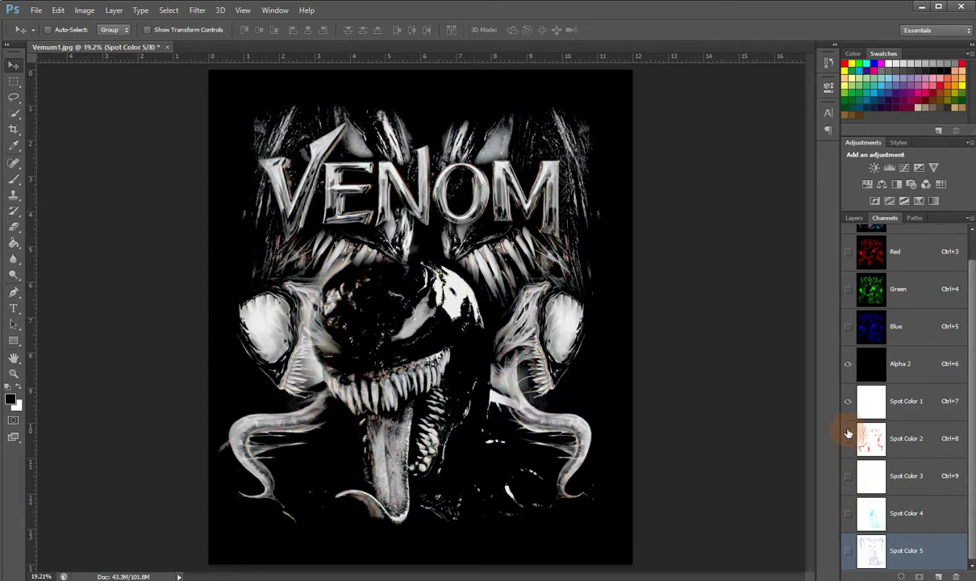
pyautogui.click(848, 402)
pyautogui.click(848, 410)
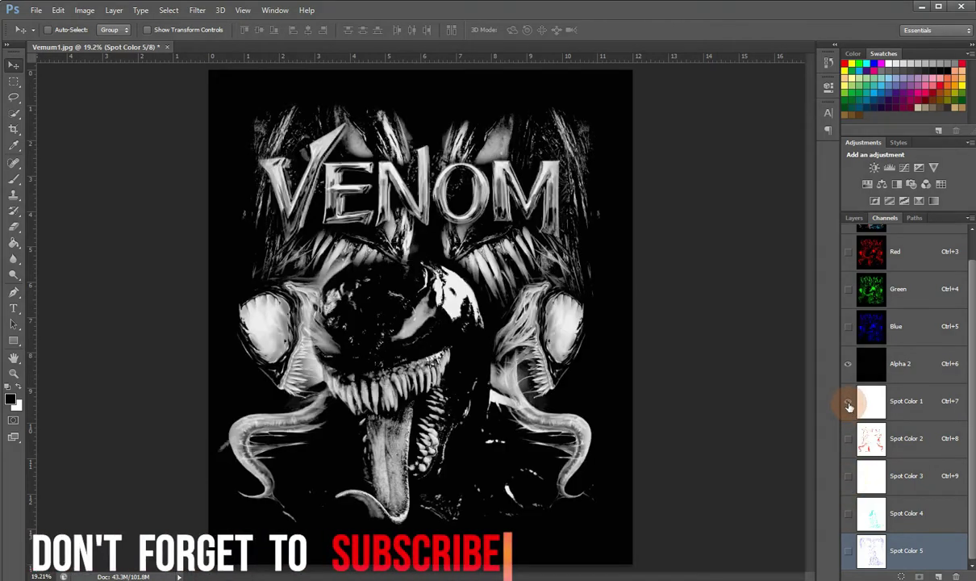
pyautogui.click(849, 407)
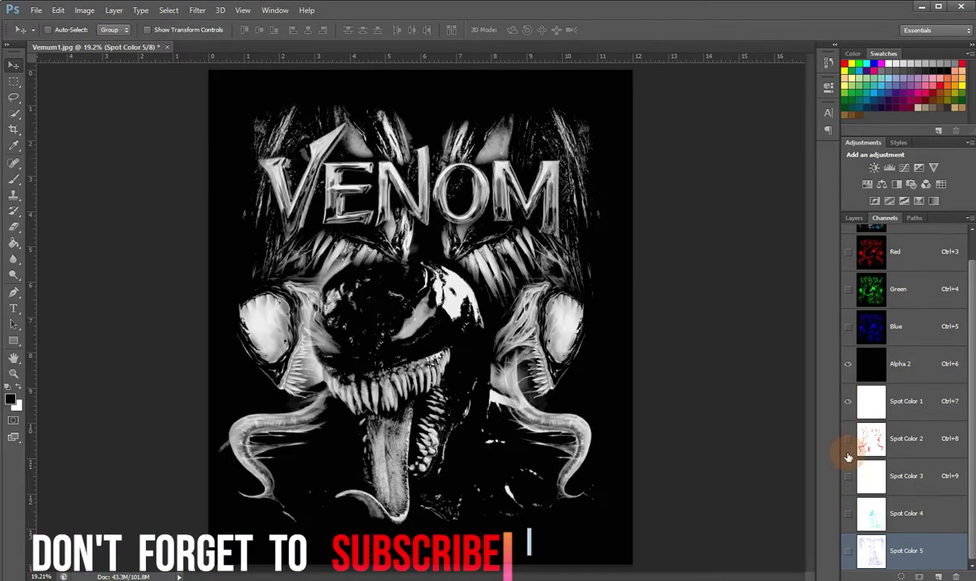
pyautogui.click(848, 442)
# - Toggle the red, yellow and teal inks individually to compare each one
pyautogui.click(848, 441)
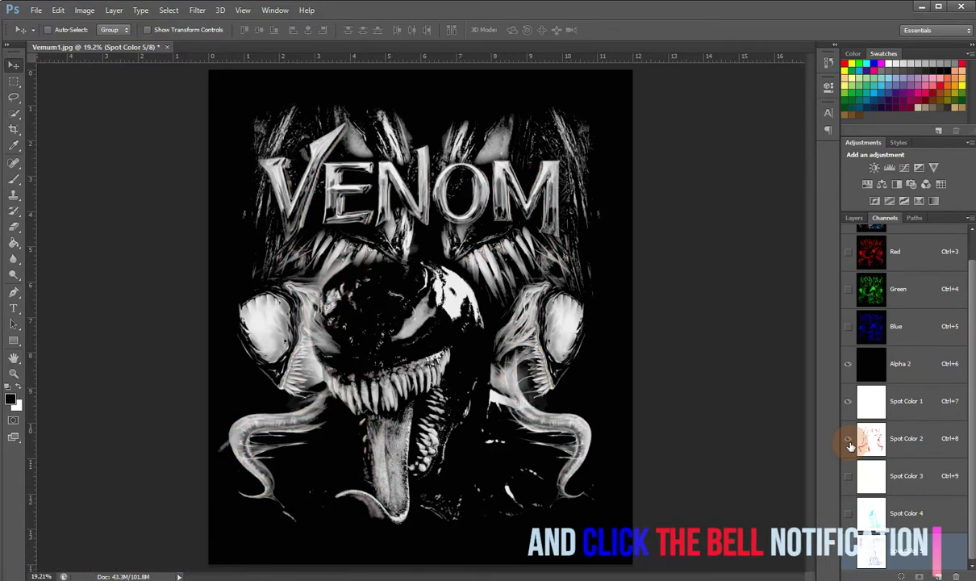
pyautogui.click(848, 440)
pyautogui.click(849, 477)
pyautogui.click(849, 476)
pyautogui.click(848, 514)
pyautogui.click(848, 516)
pyautogui.click(848, 516)
# - Preview the dark-blue ink, then turn Spot Colors 4, 3, 2 and 1 back on
pyautogui.click(848, 553)
pyautogui.click(848, 553)
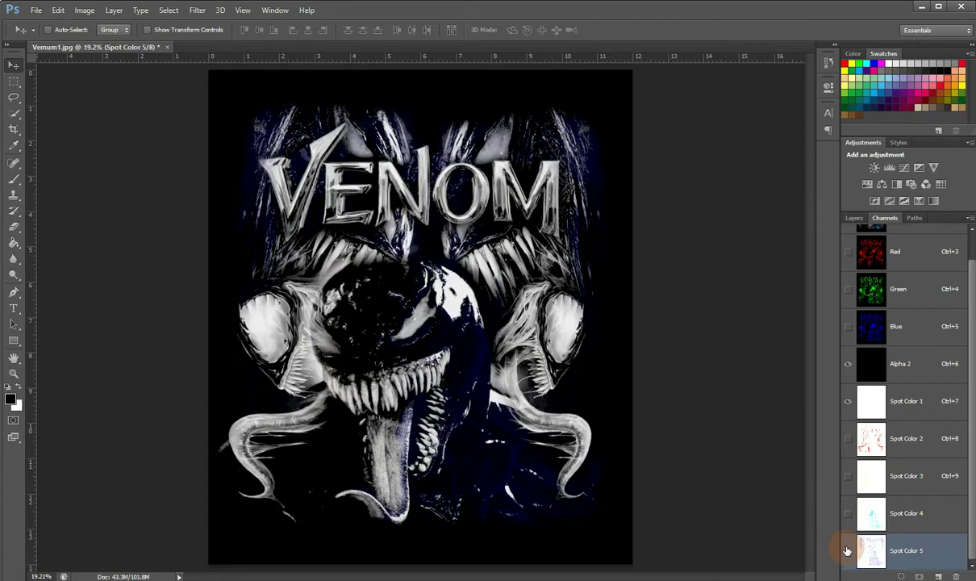
pyautogui.click(848, 516)
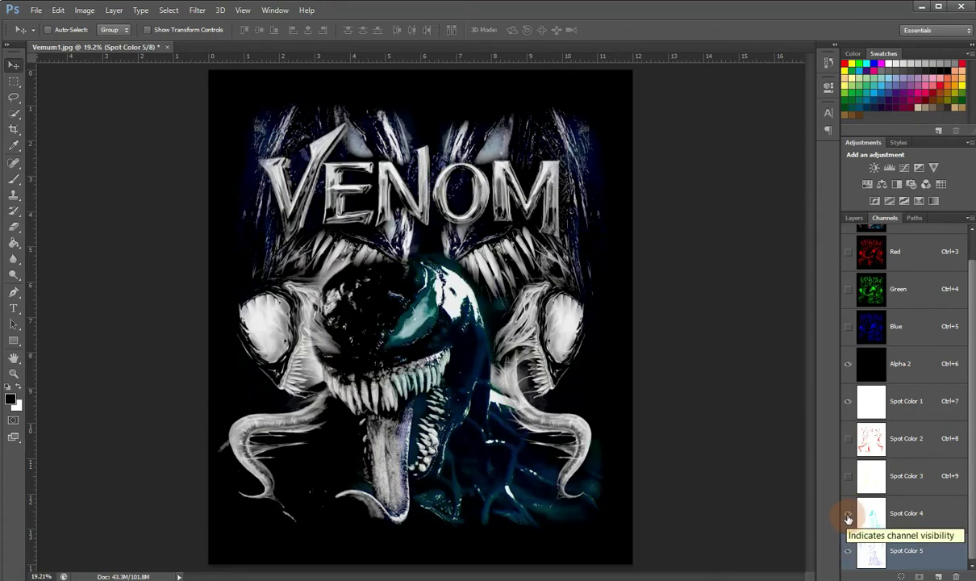
pyautogui.click(848, 476)
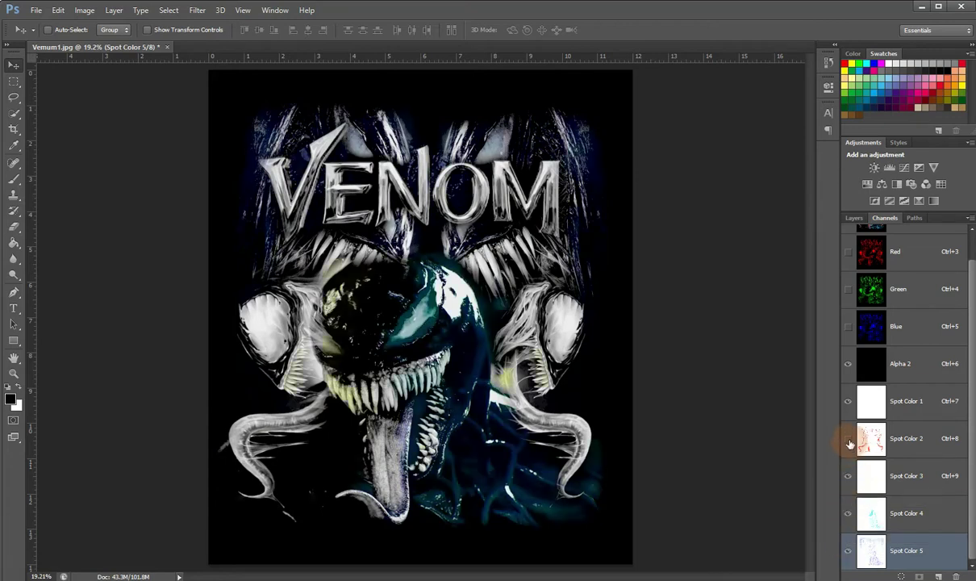
pyautogui.click(849, 440)
pyautogui.click(848, 406)
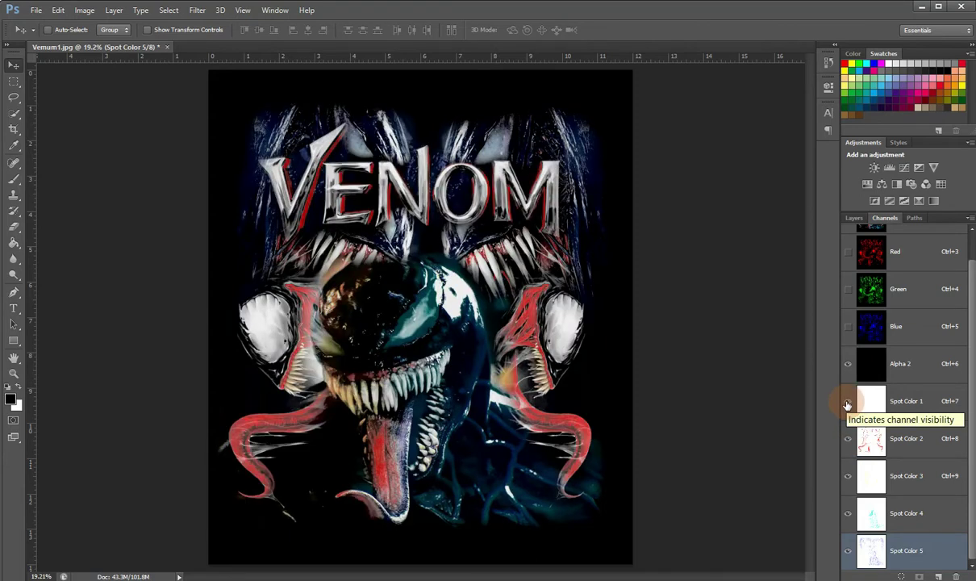
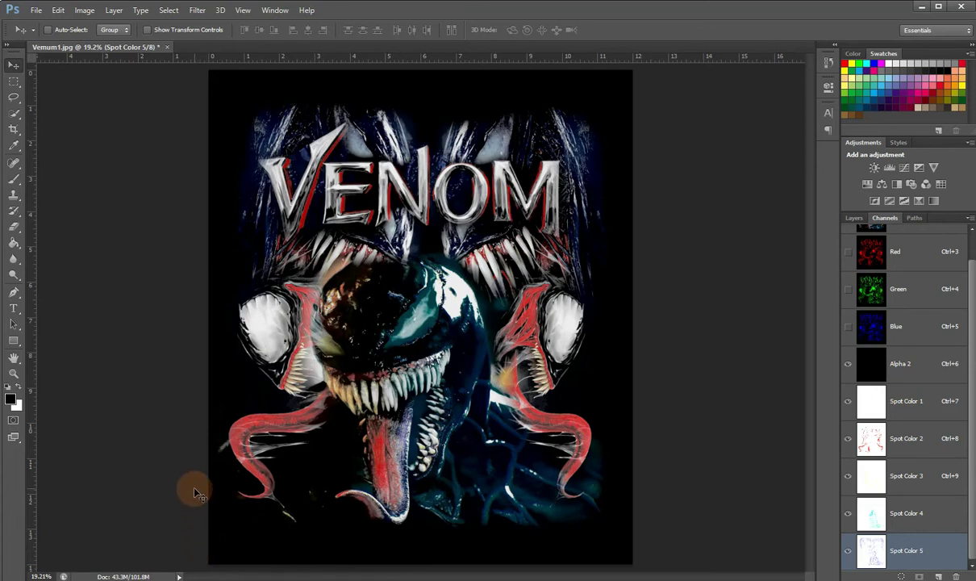
# - Zoom in on Venom's face and the VENOM title
pyautogui.click(13, 374)
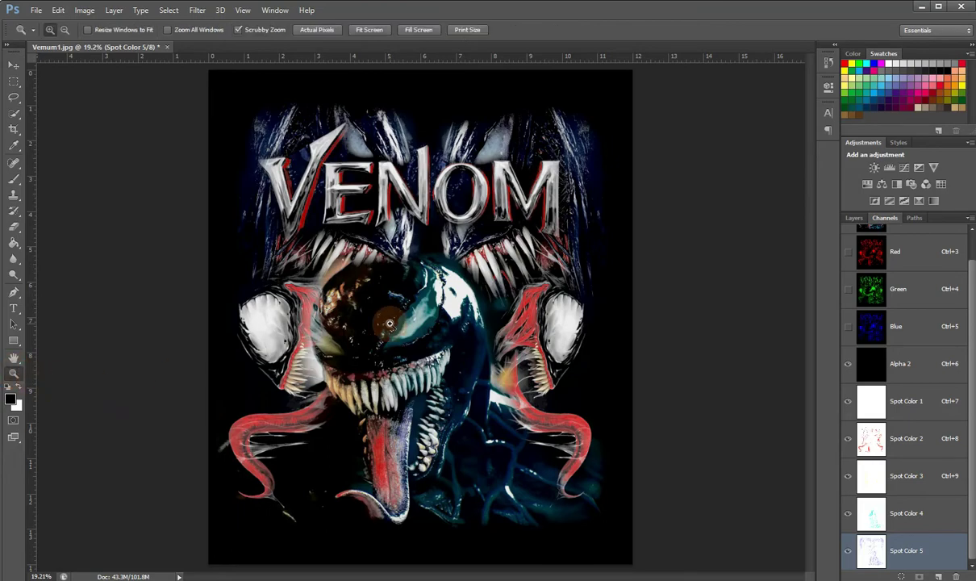
pyautogui.click(291, 304)
pyautogui.scroll(2, 291, 303)
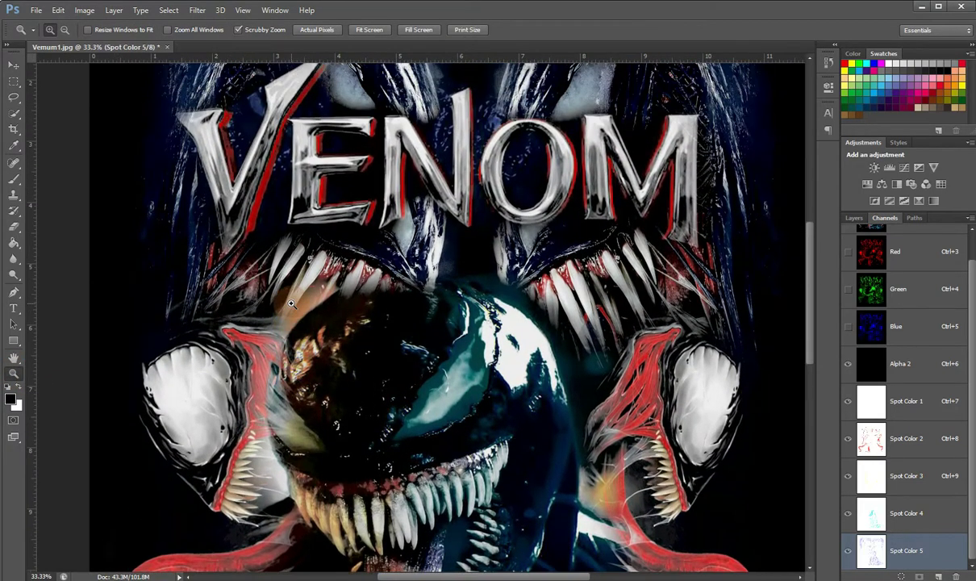
pyautogui.scroll(1, 291, 303)
pyautogui.scroll(1, 292, 303)
pyautogui.scroll(2, 291, 304)
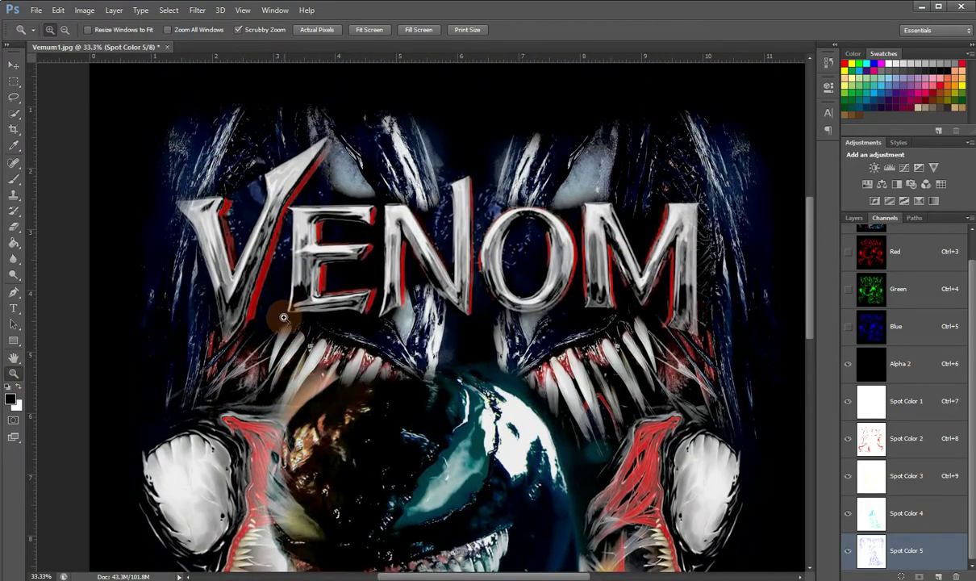
pyautogui.click(283, 317)
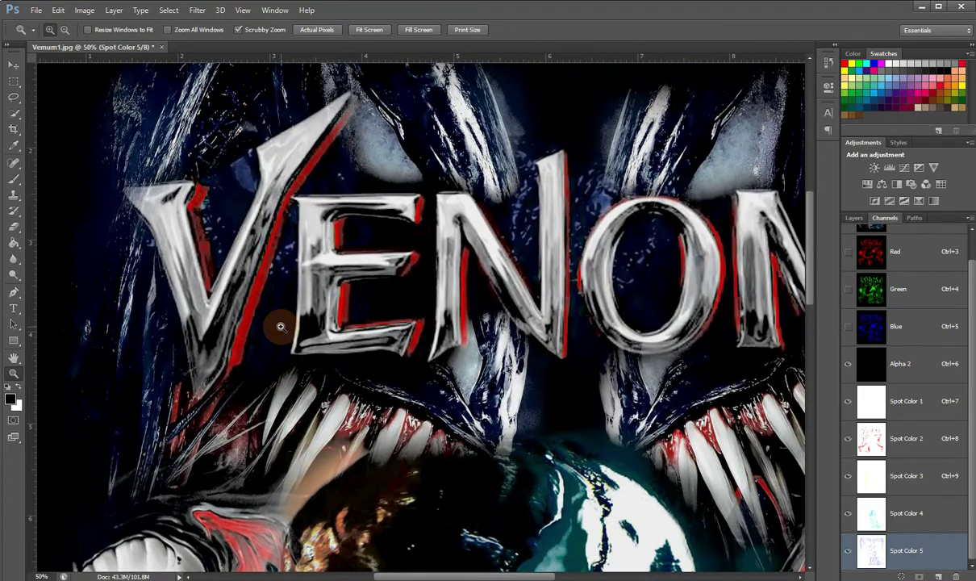
# - Zoom in close on Venom's fangs and tongue
pyautogui.scroll(-5, 280, 326)
pyautogui.click(797, 355)
pyautogui.moveTo(811, 355); pyautogui.dragTo(811, 401)
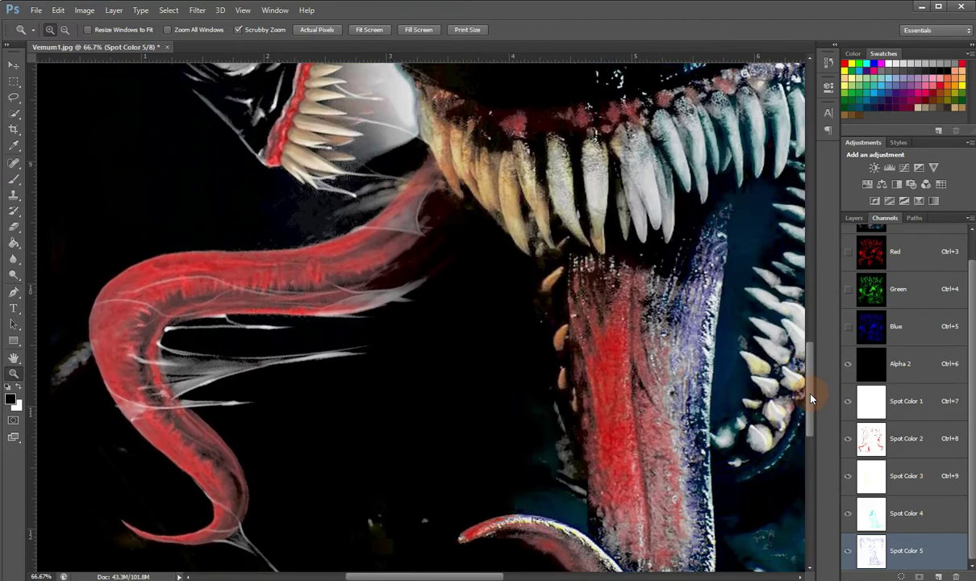
pyautogui.moveTo(466, 578); pyautogui.dragTo(526, 578)
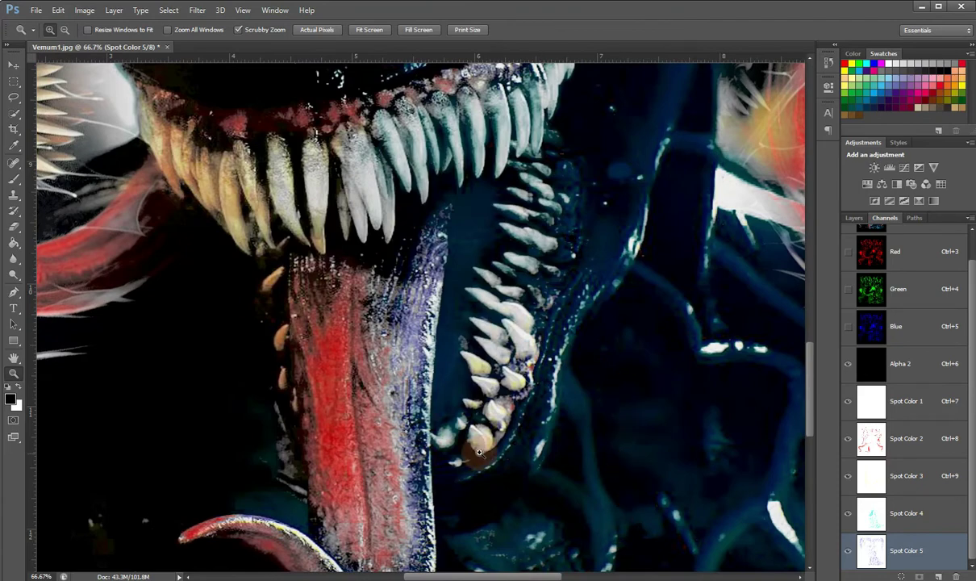
# - Fit the artwork on screen, then zoom back in on the teeth and tongue
pyautogui.rightClick(425, 299)
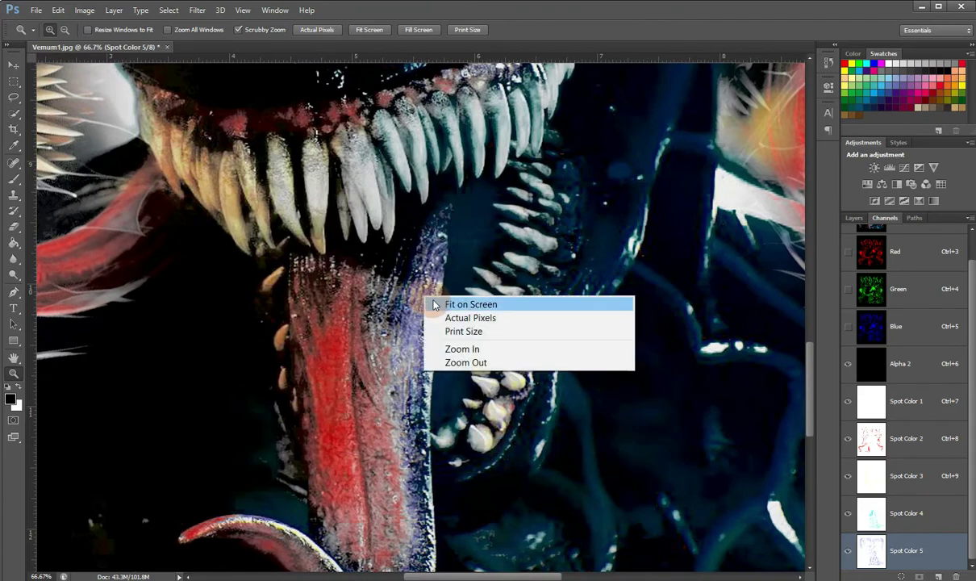
pyautogui.click(510, 305)
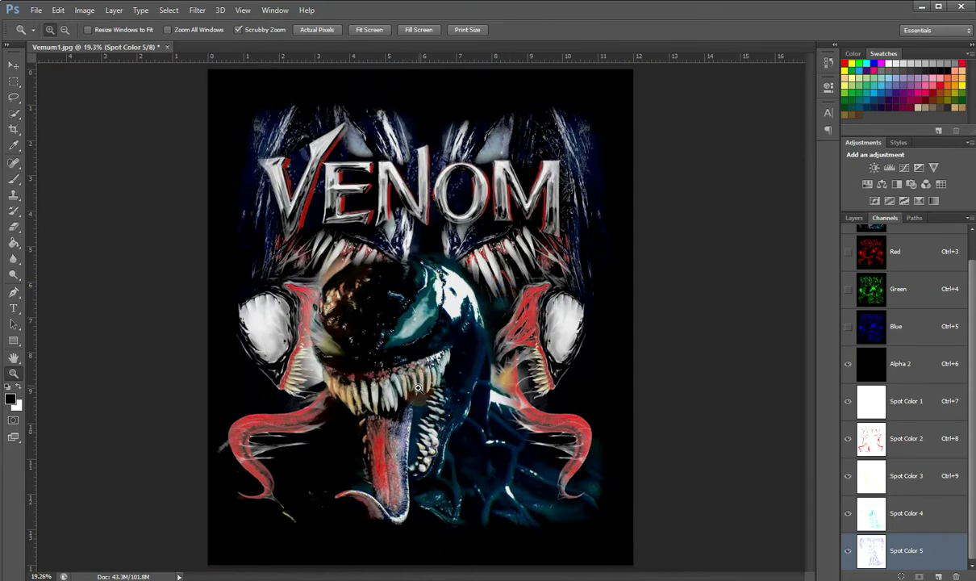
pyautogui.moveTo(392, 375); pyautogui.dragTo(352, 388)
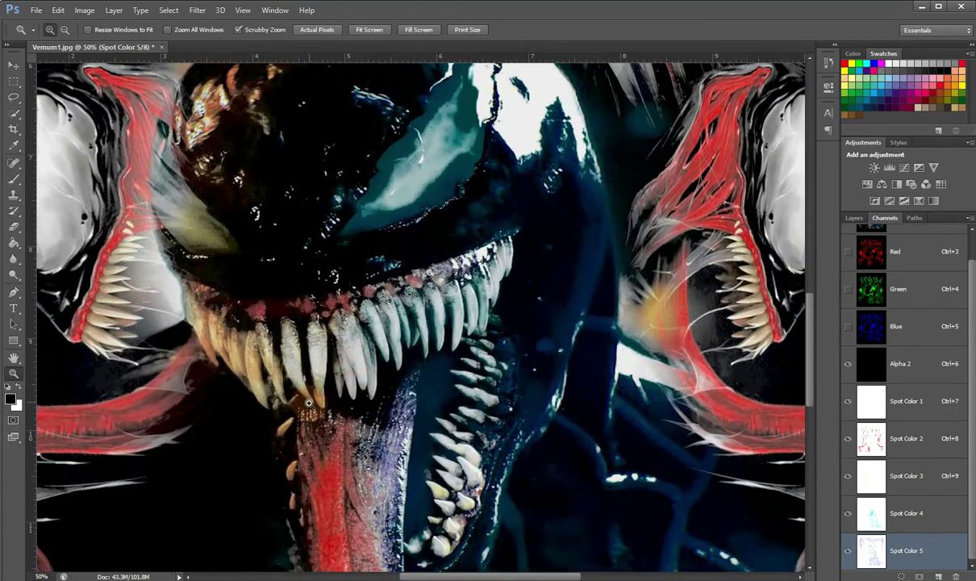
pyautogui.moveTo(282, 387); pyautogui.dragTo(270, 401)
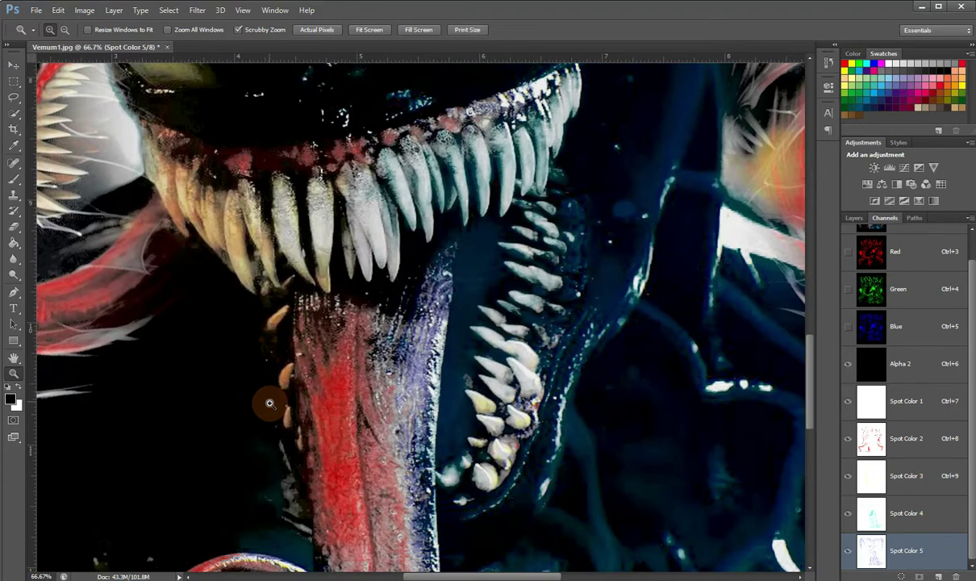
pyautogui.scroll(-1, 275, 417)
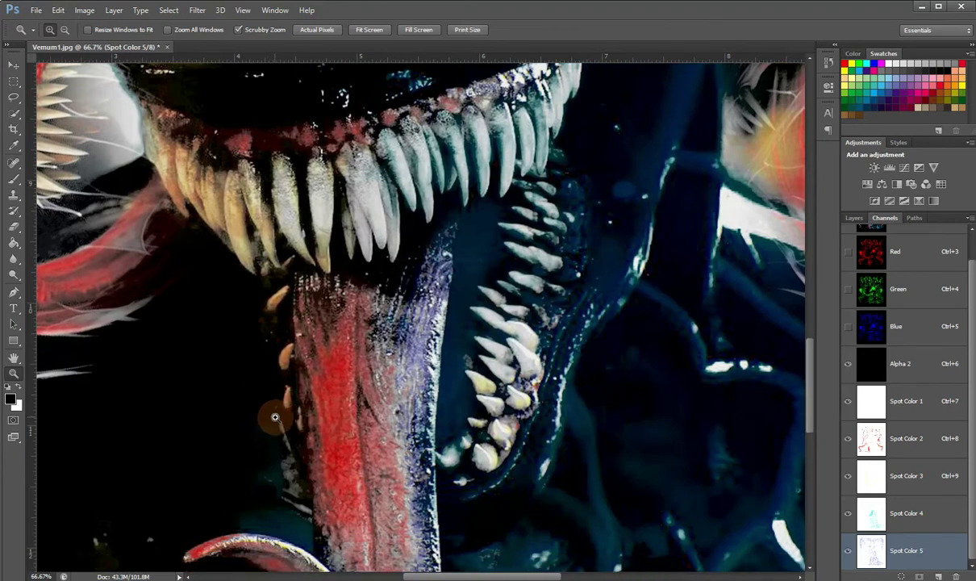
# - Hide Spot Color 5 and toggle Spot Colors 4, 3 and 2 to compare their effect
pyautogui.click(848, 552)
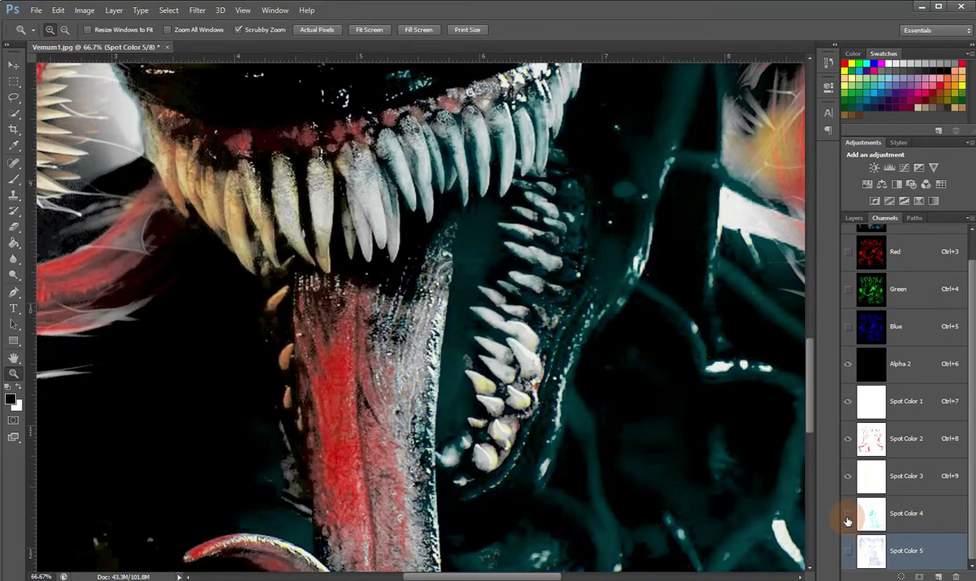
pyautogui.click(848, 521)
pyautogui.click(848, 522)
pyautogui.click(848, 522)
pyautogui.click(847, 477)
pyautogui.click(849, 439)
pyautogui.click(849, 438)
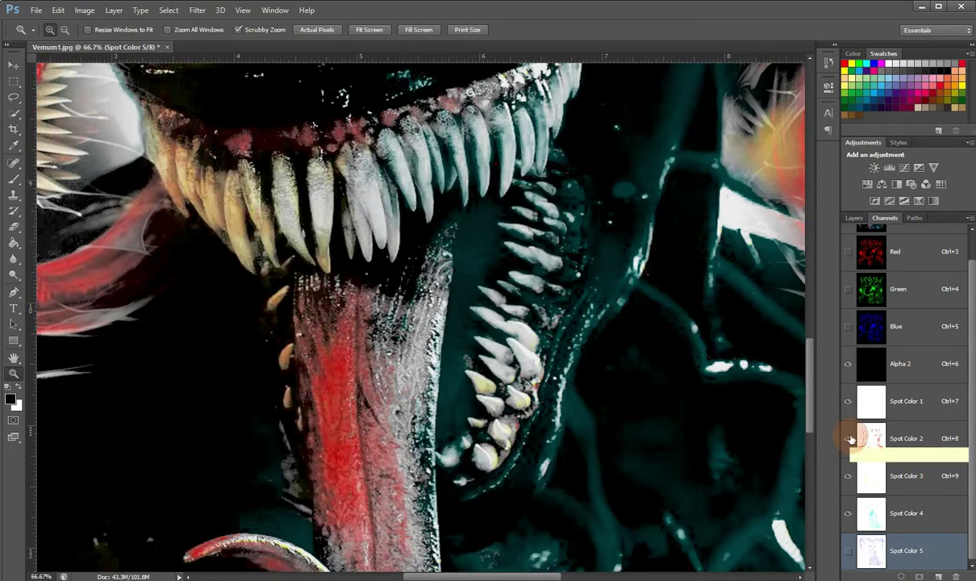
# - Toggle Spot Color 1 to compare, then fit the whole design on screen
pyautogui.click(848, 401)
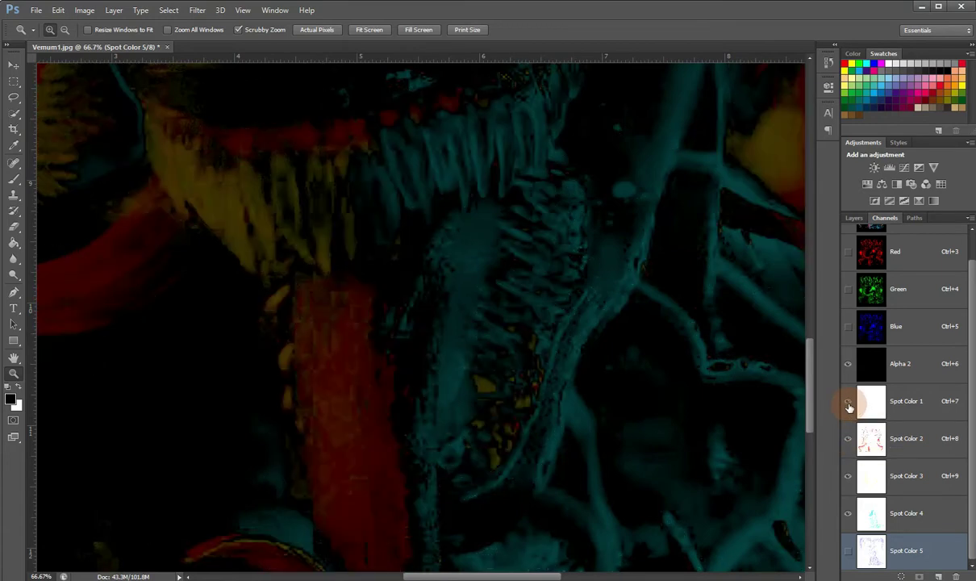
pyautogui.click(849, 403)
pyautogui.click(849, 403)
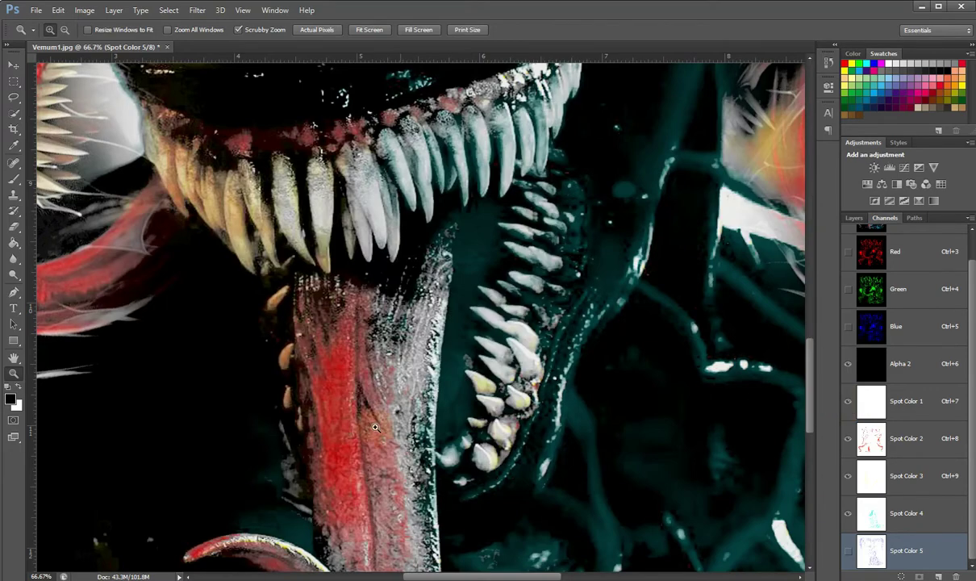
pyautogui.rightClick(234, 366)
pyautogui.click(253, 371)
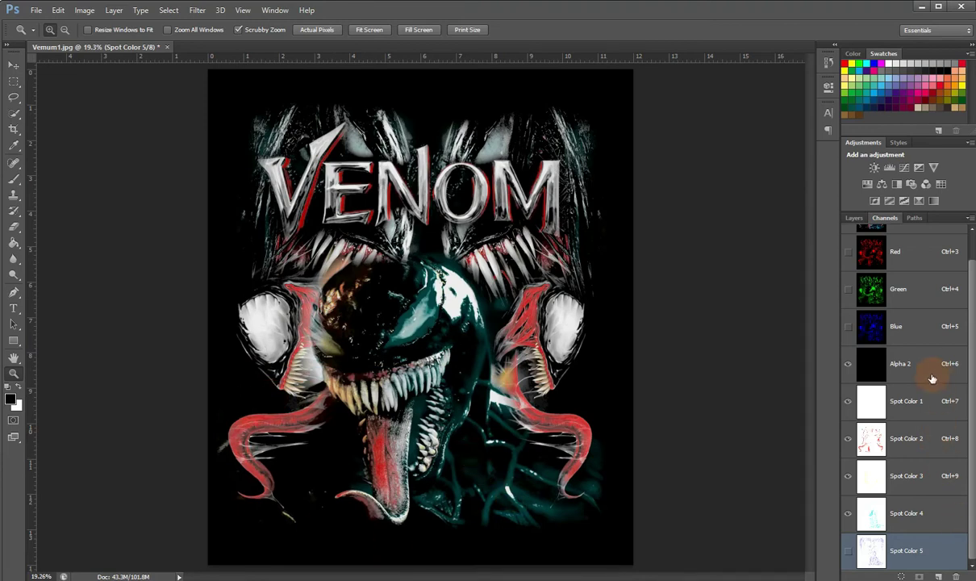
# - Preview the Blue and Green channels, then delete the RGB colour channels
pyautogui.click(925, 326)
pyautogui.click(924, 292)
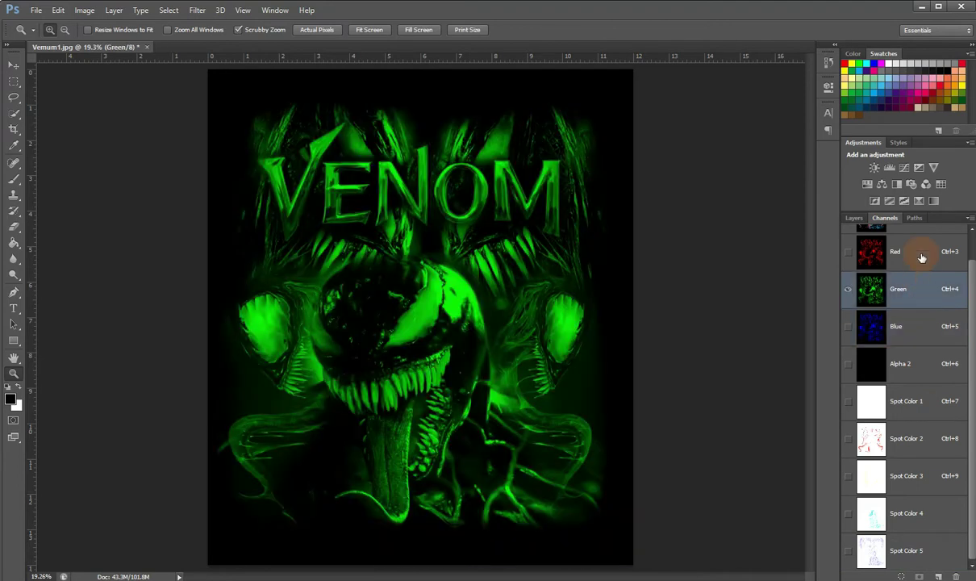
pyautogui.click(922, 257)
pyautogui.scroll(1, 922, 256)
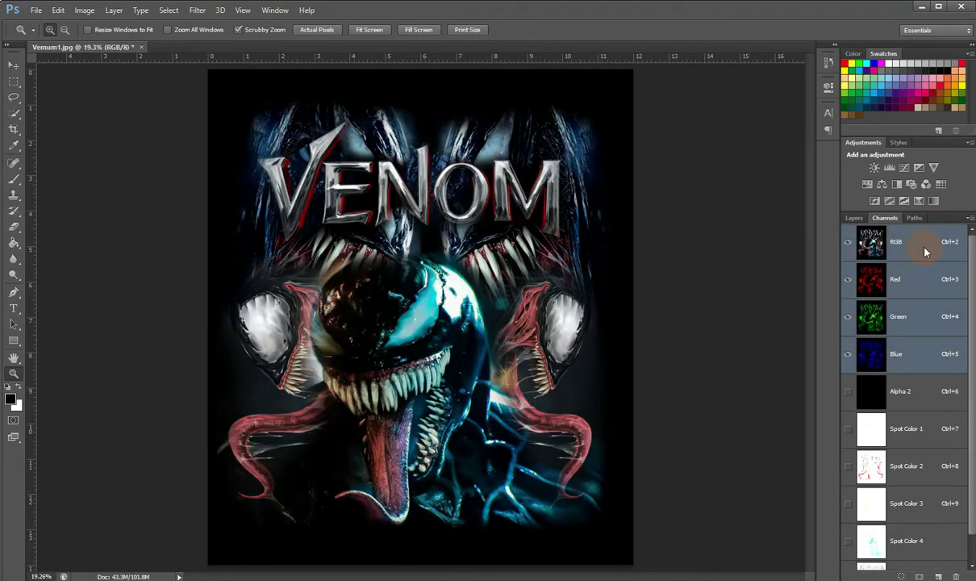
pyautogui.rightClick(925, 252)
pyautogui.click(901, 269)
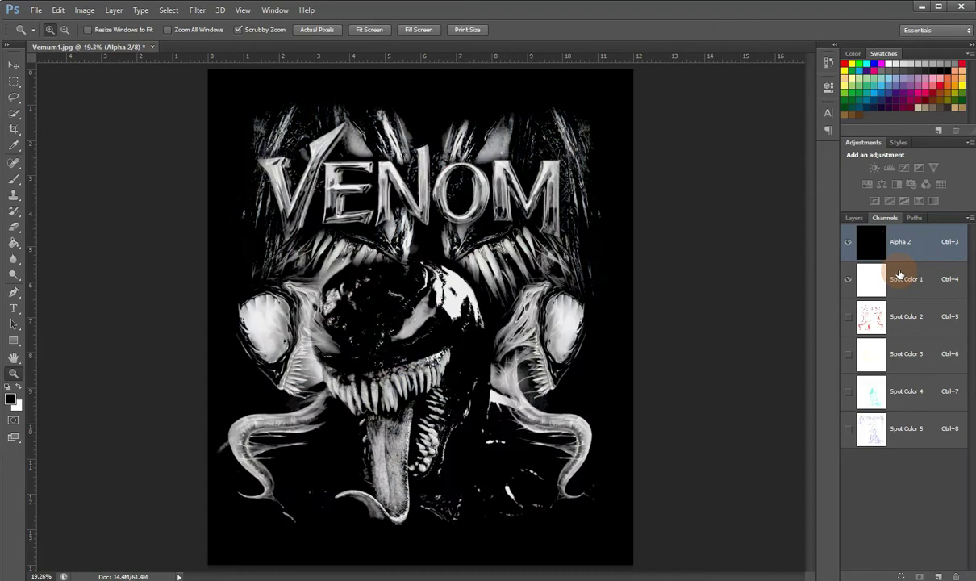
# - Make all five spot colour channels visible and delete the Alpha 2 channel
pyautogui.click(848, 318)
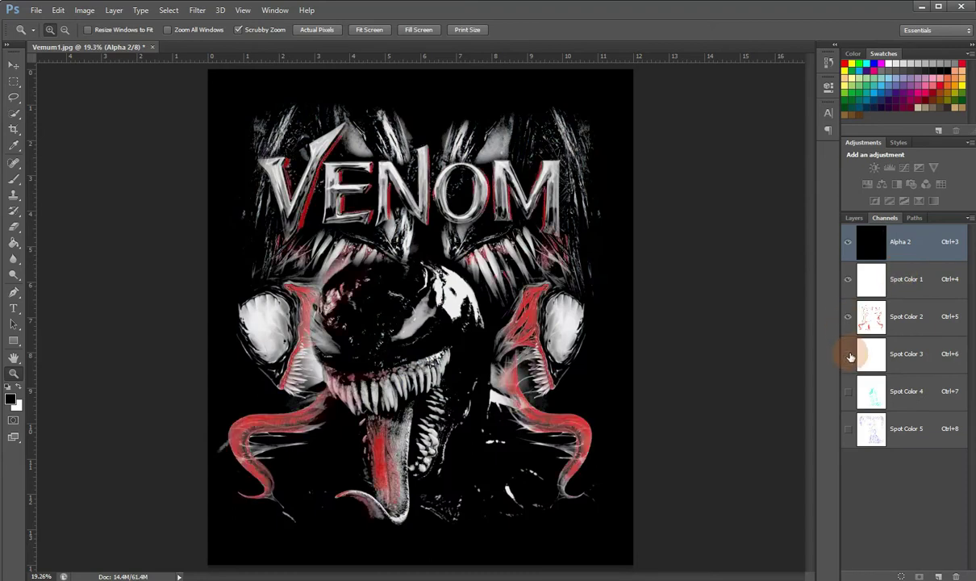
pyautogui.click(848, 391)
pyautogui.click(849, 430)
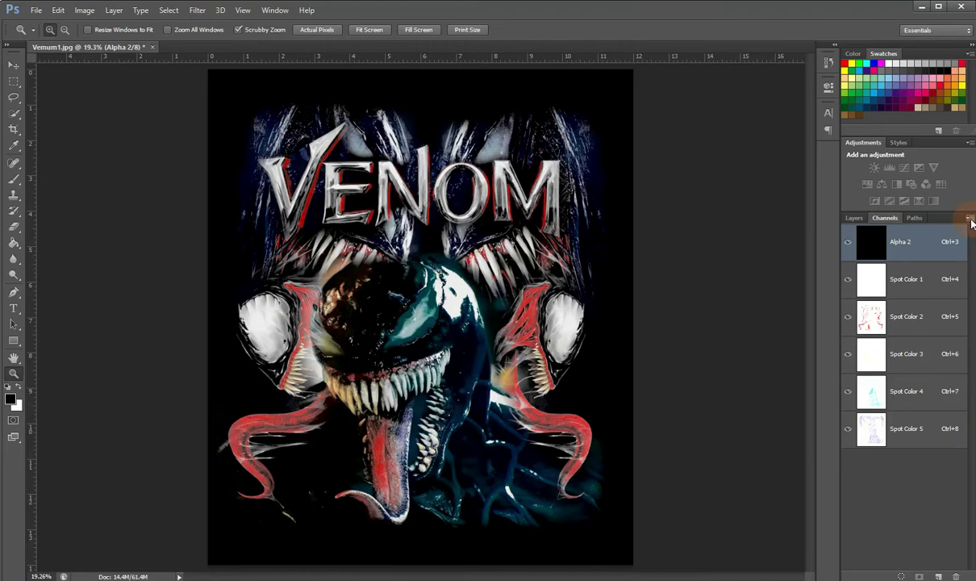
pyautogui.rightClick(908, 255)
pyautogui.click(901, 270)
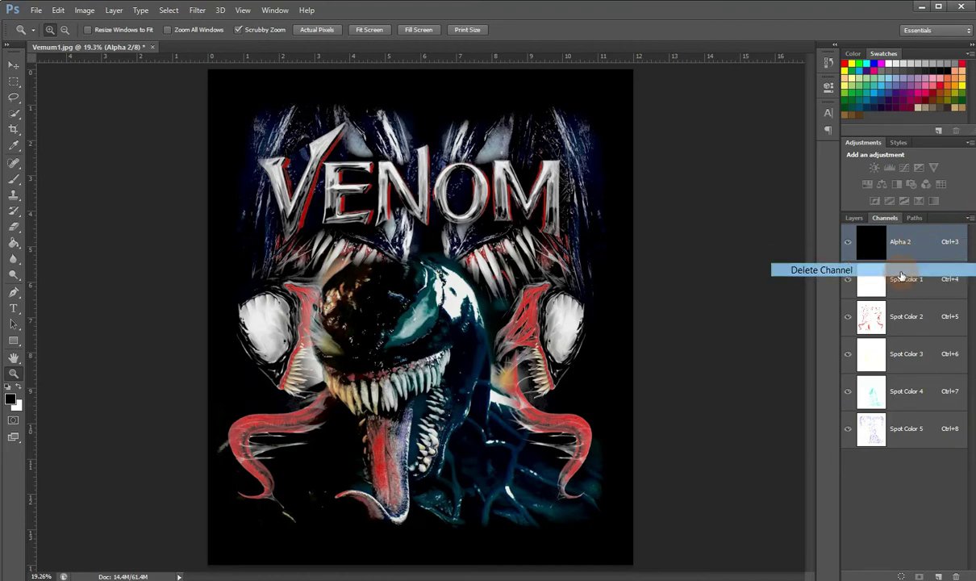
pyautogui.click(971, 219)
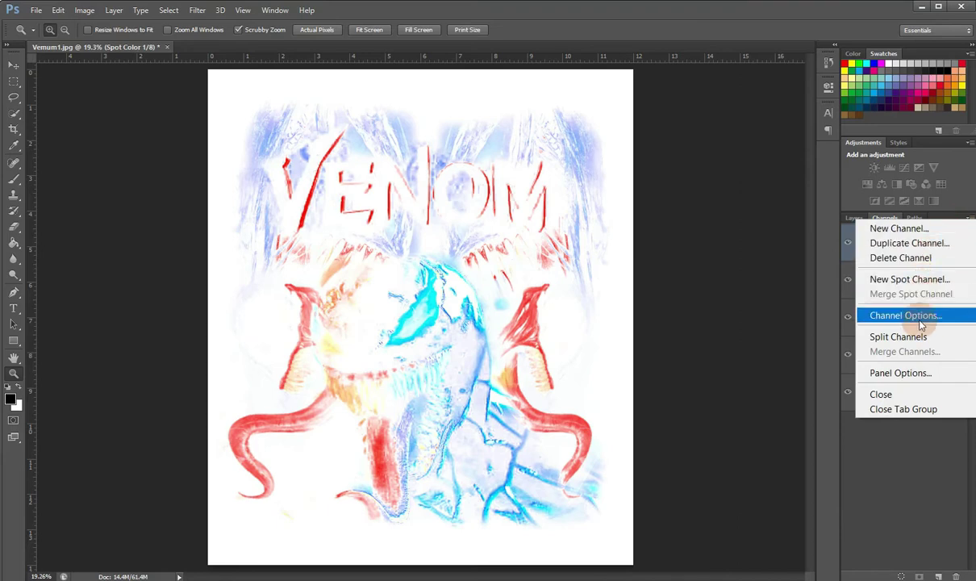
# - Split the spot channels into separate documents and fit Spot Color 1 and 2 on screen
pyautogui.click(940, 343)
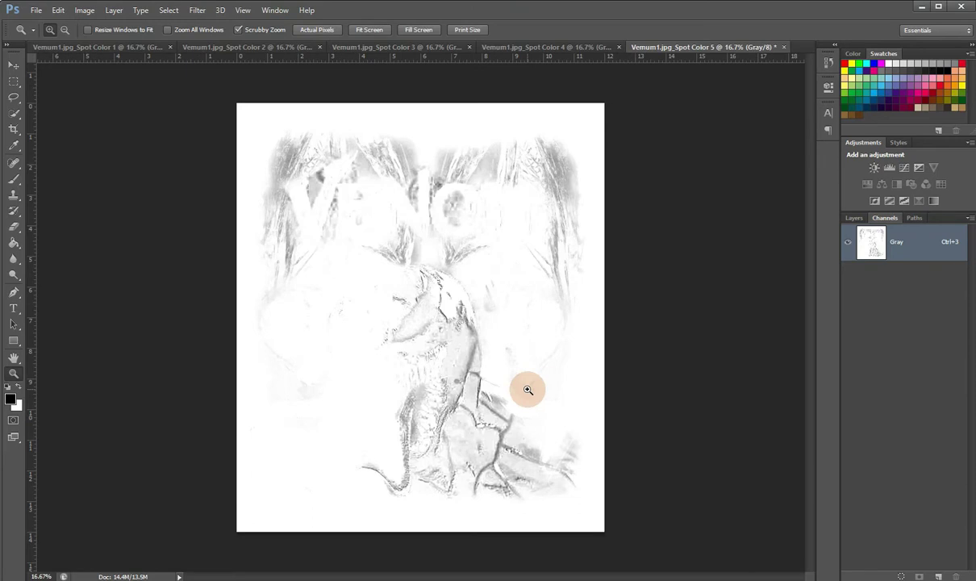
pyautogui.click(134, 49)
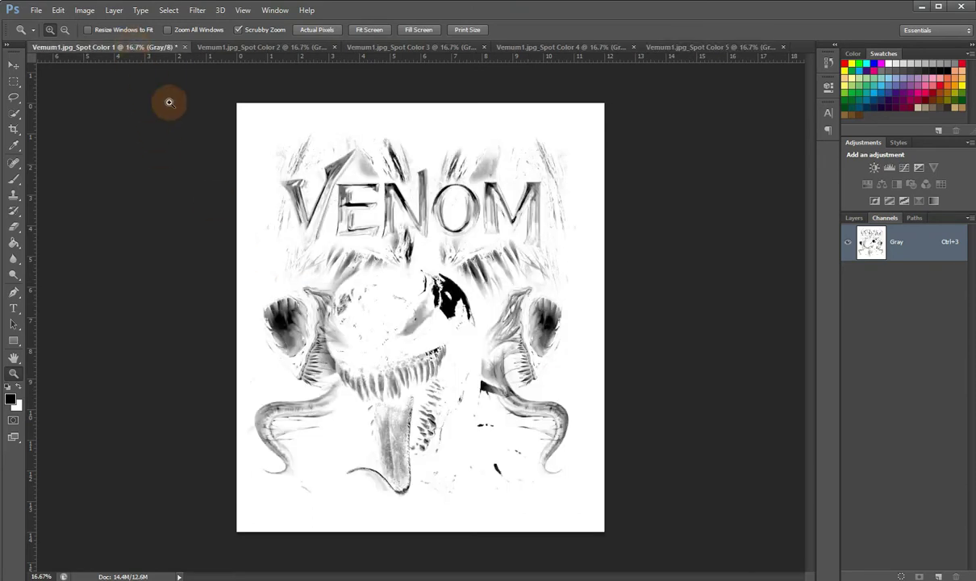
pyautogui.rightClick(305, 185)
pyautogui.click(313, 198)
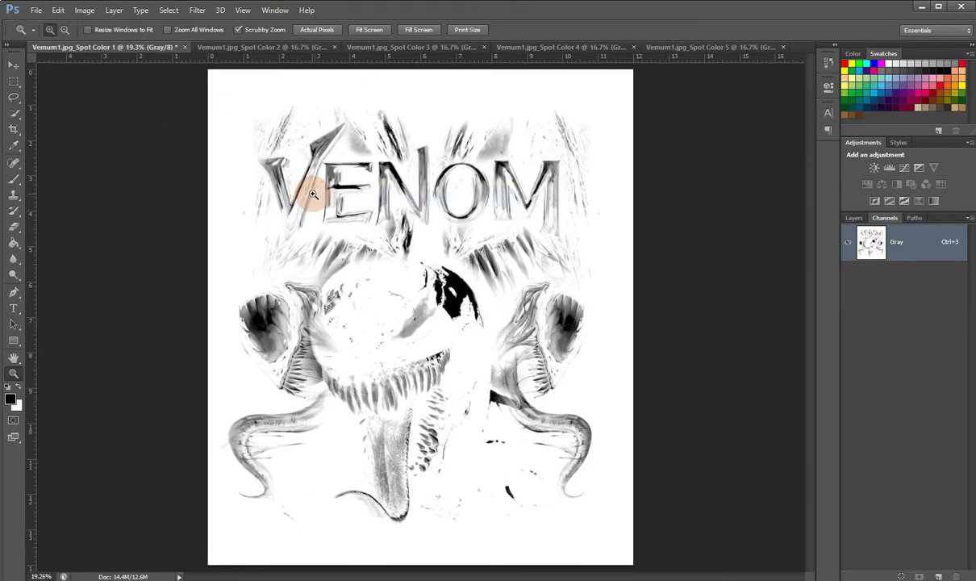
pyautogui.click(251, 48)
pyautogui.rightClick(263, 102)
pyautogui.click(275, 119)
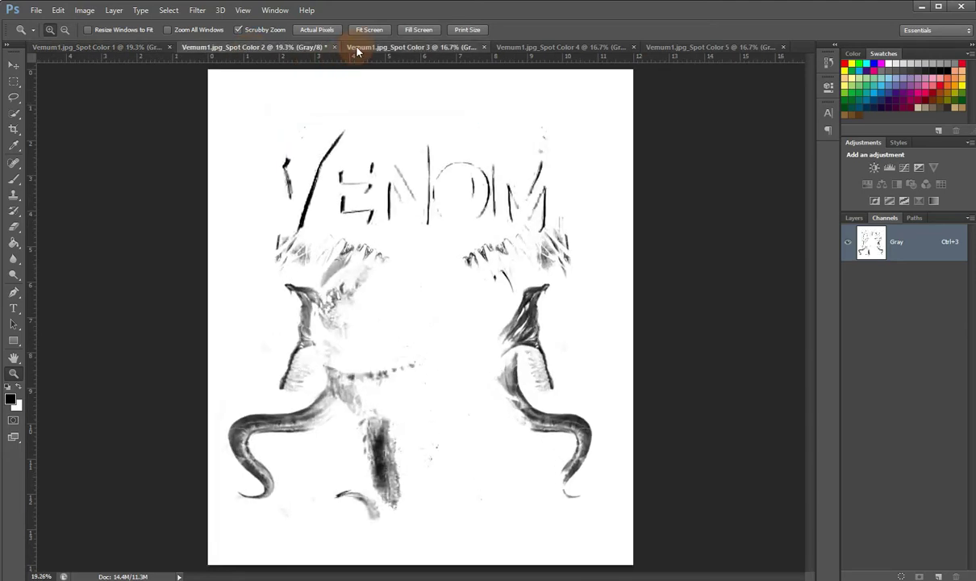
# - Fit Spot Color 3, 4 and 5 on screen, then return to Spot Color 1
pyautogui.click(357, 50)
pyautogui.rightClick(331, 126)
pyautogui.click(342, 138)
pyautogui.click(525, 50)
pyautogui.rightClick(482, 183)
pyautogui.click(494, 192)
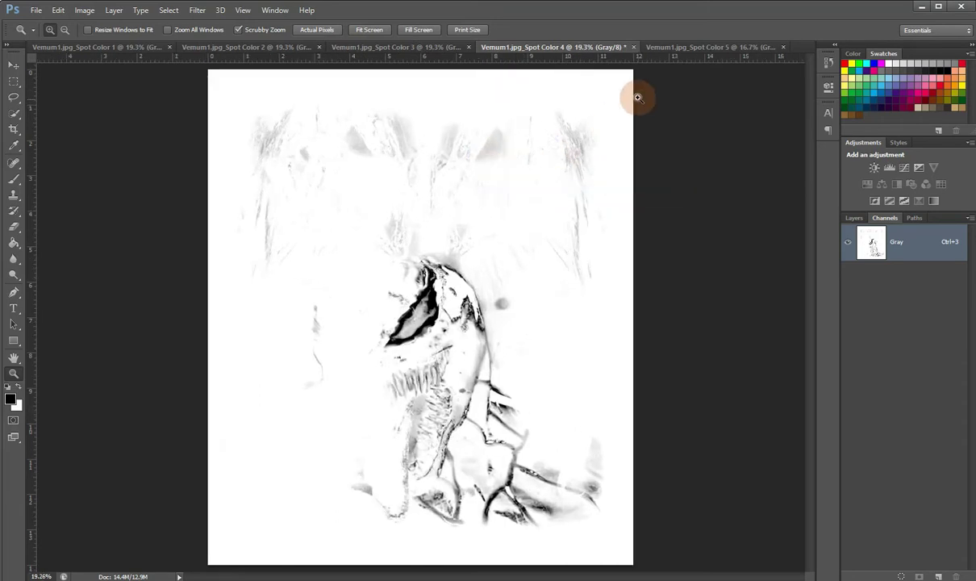
pyautogui.click(669, 48)
pyautogui.rightClick(500, 157)
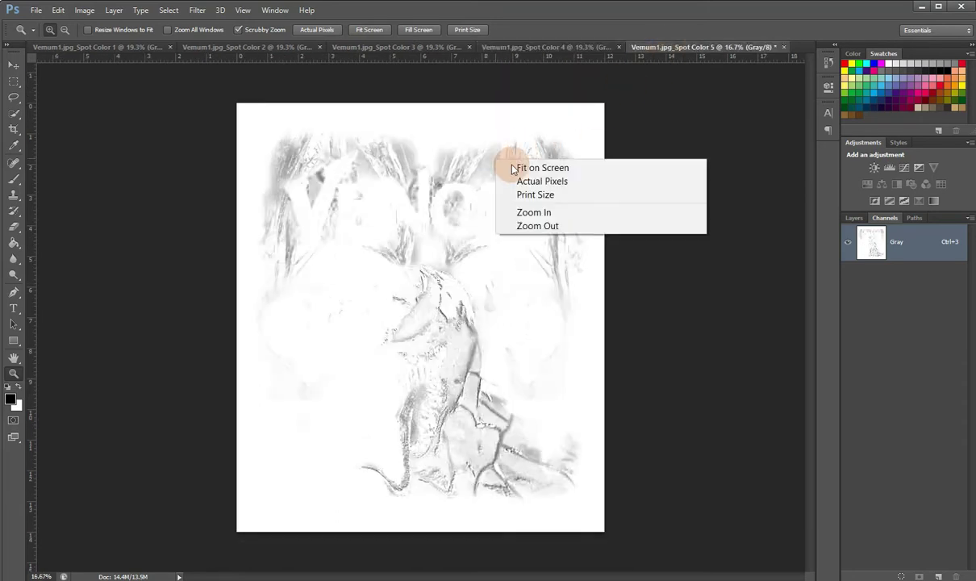
pyautogui.click(514, 166)
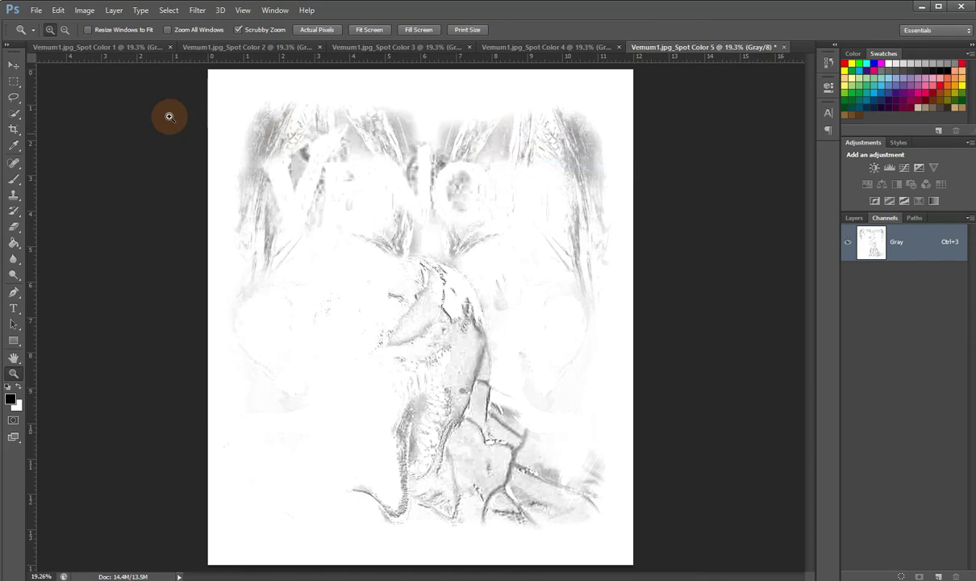
pyautogui.click(95, 48)
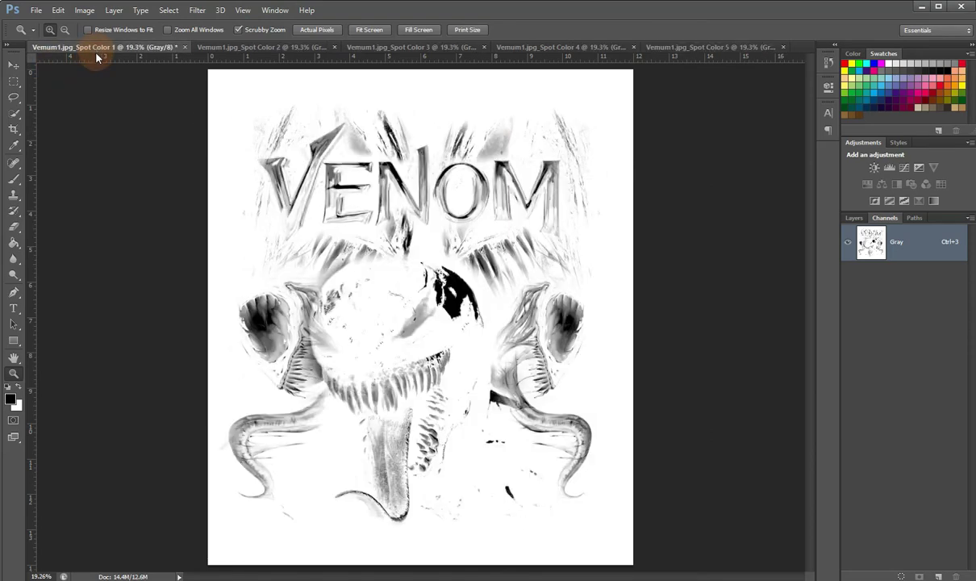
pyautogui.click(84, 11)
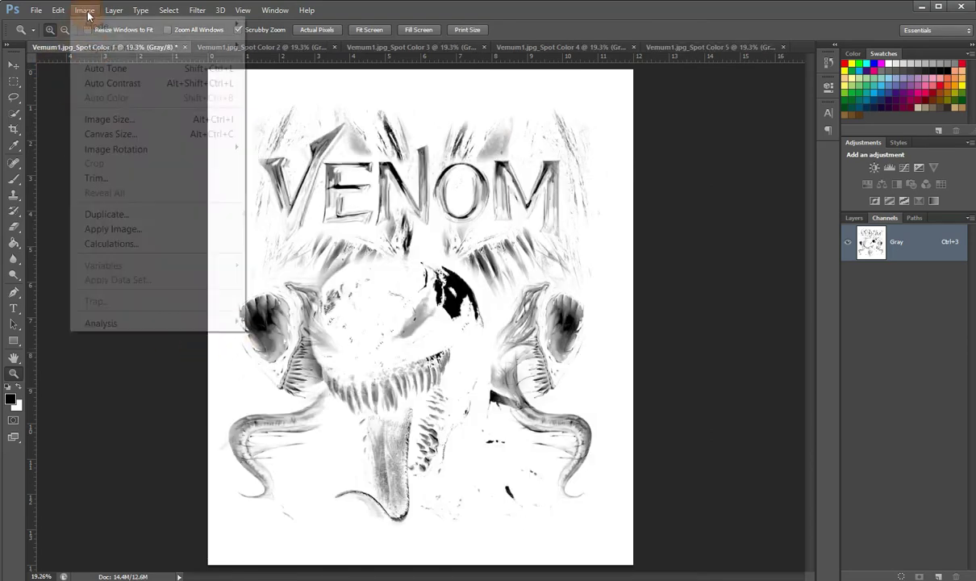
pyautogui.moveTo(97, 26)
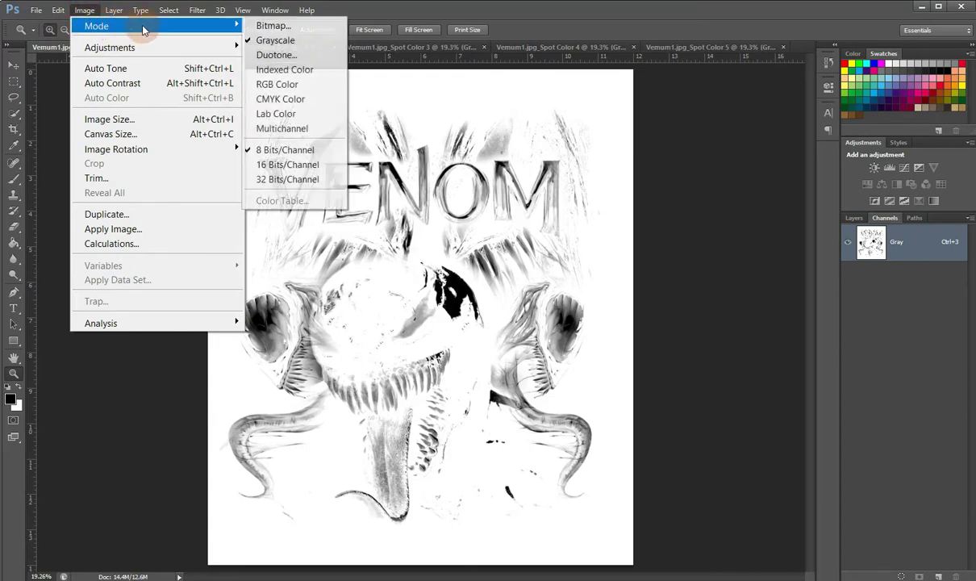
# - Halftone Spot Color 1 as a 300 ppi, 50 lpi, 22.5° Diamond bitmap, then return it to Grayscale
pyautogui.click(275, 27)
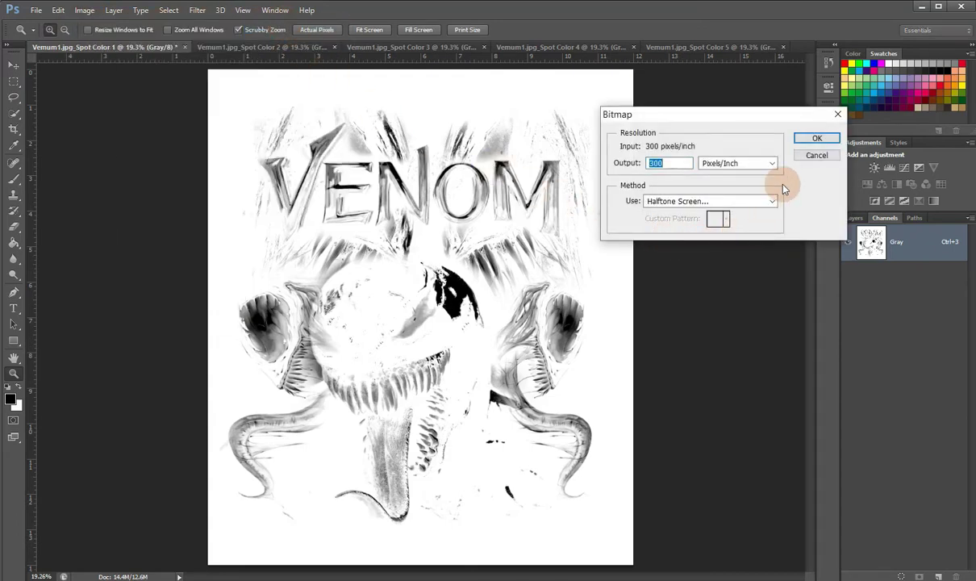
pyautogui.click(808, 141)
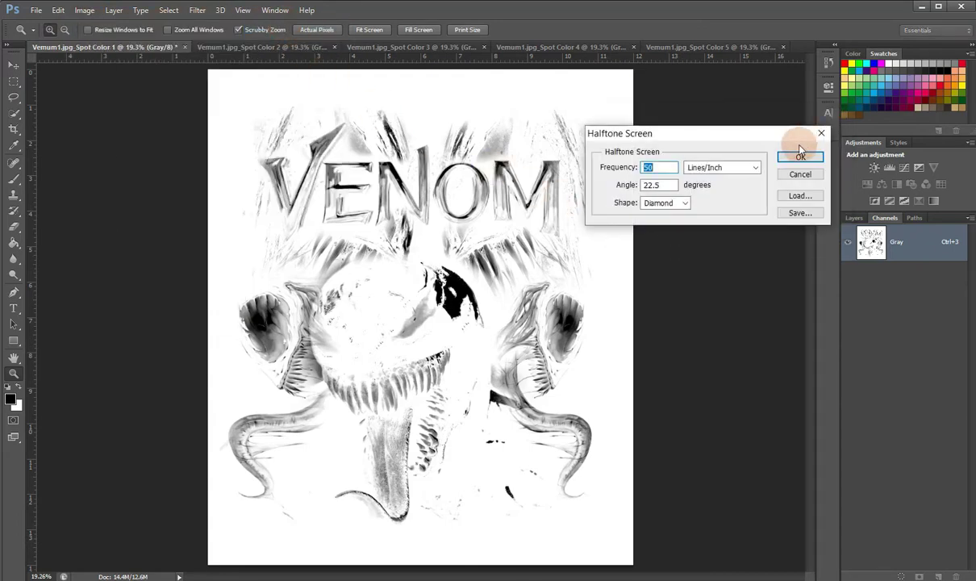
pyautogui.click(795, 158)
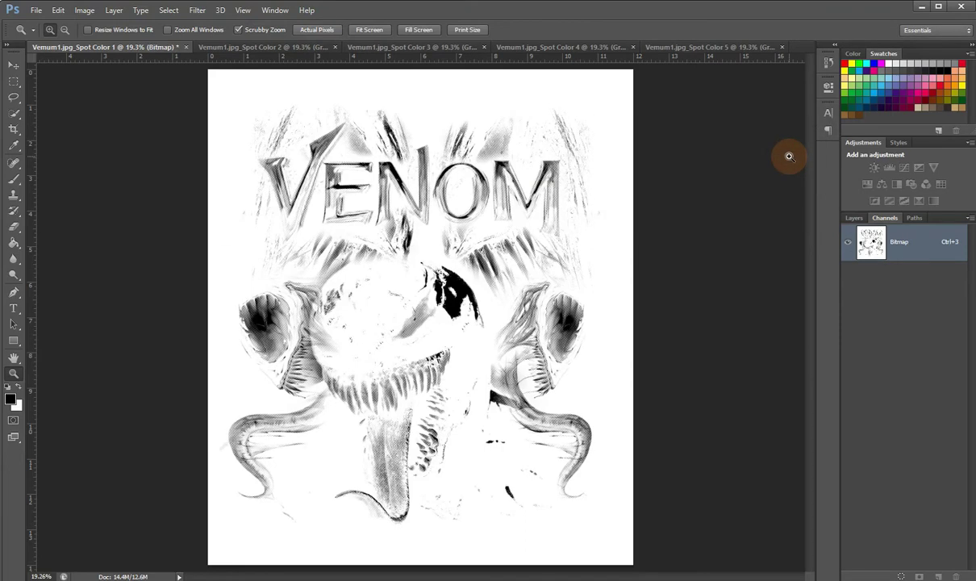
pyautogui.click(84, 12)
pyautogui.moveTo(97, 25)
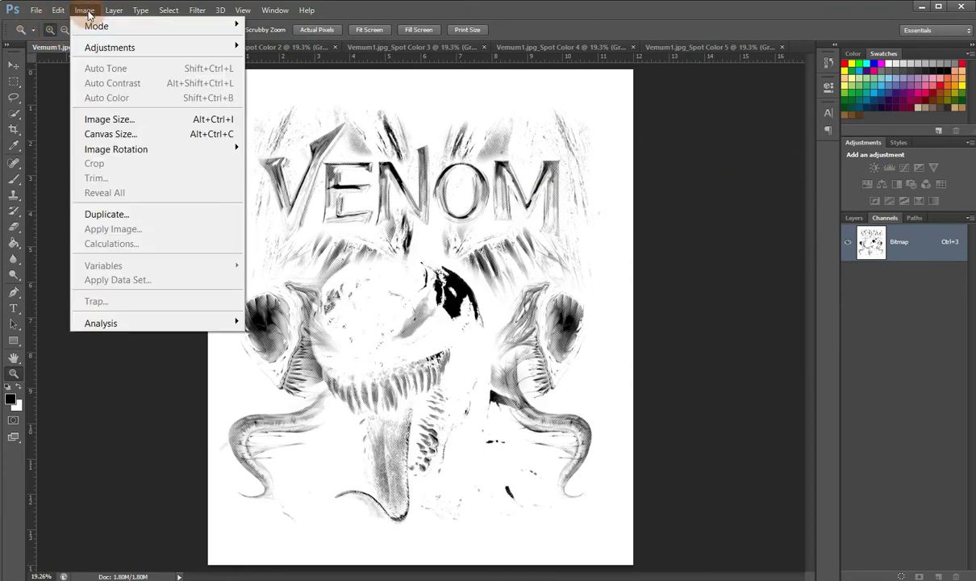
pyautogui.click(276, 40)
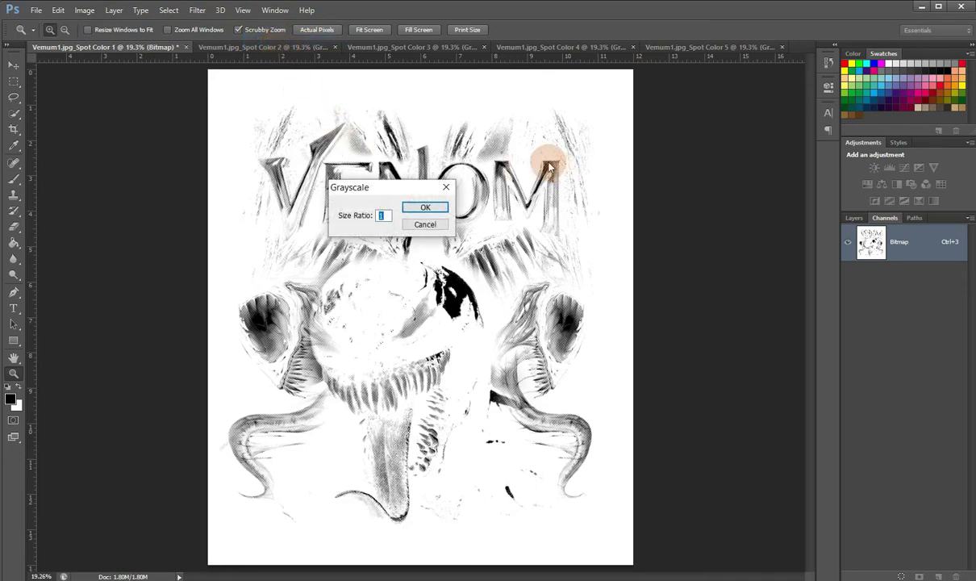
pyautogui.press('Return')
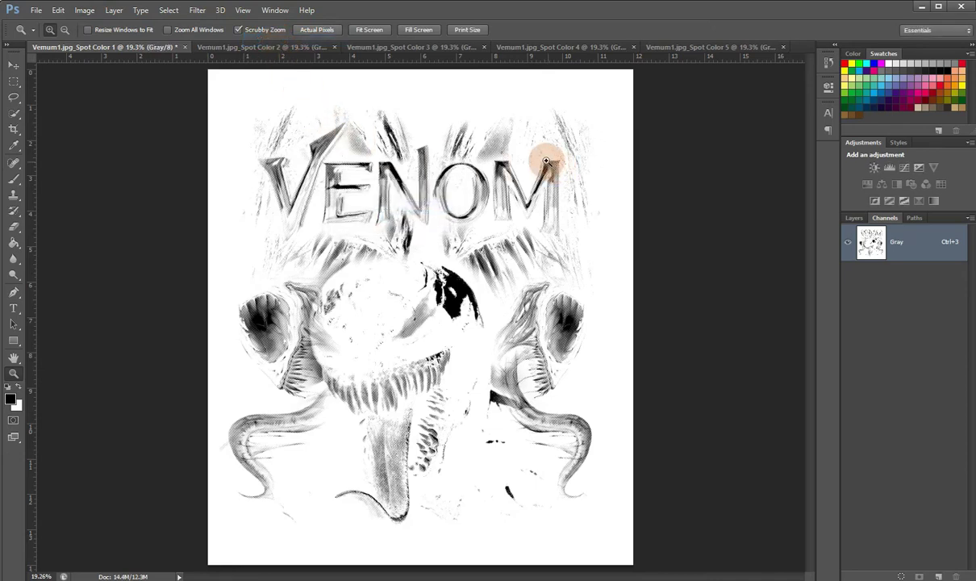
pyautogui.click(246, 47)
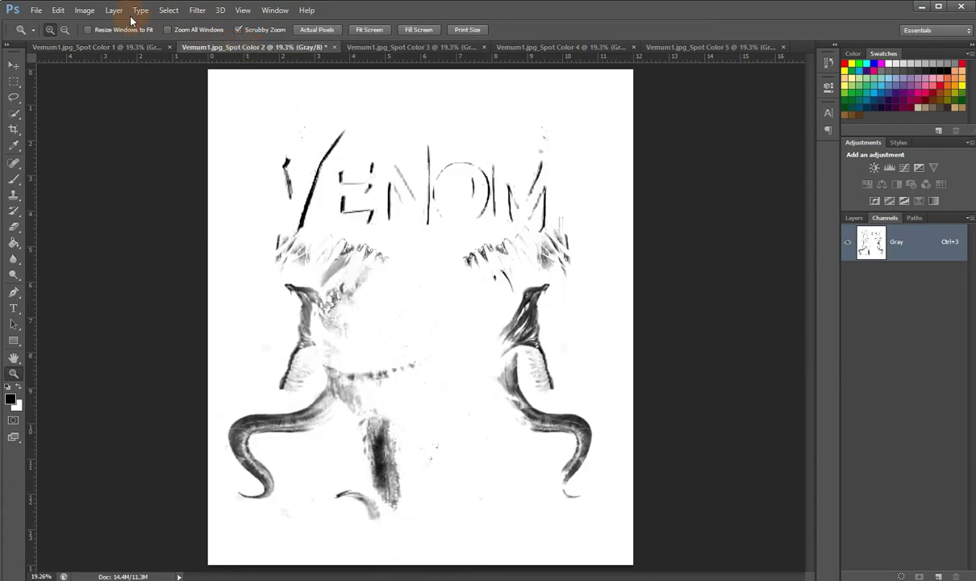
# - Convert Spot Color 2 to a halftone Bitmap and back to Grayscale
pyautogui.click(86, 10)
pyautogui.moveTo(97, 26)
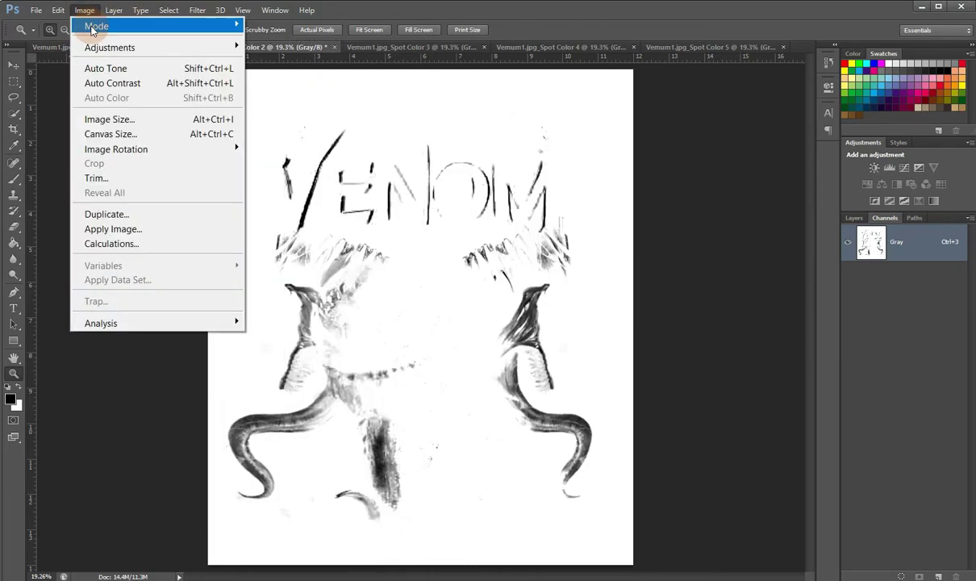
pyautogui.click(250, 26)
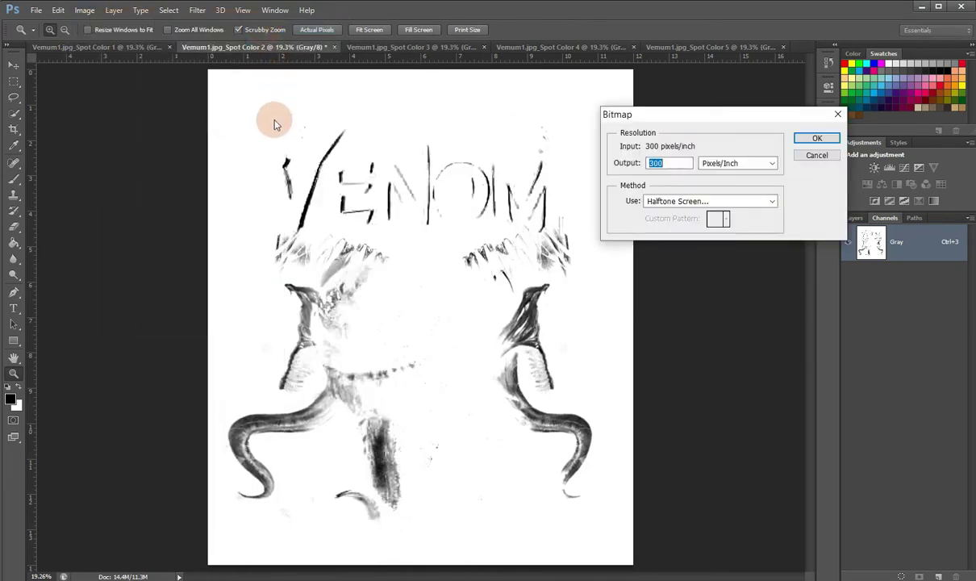
pyautogui.press('Return')
pyautogui.press('Return')
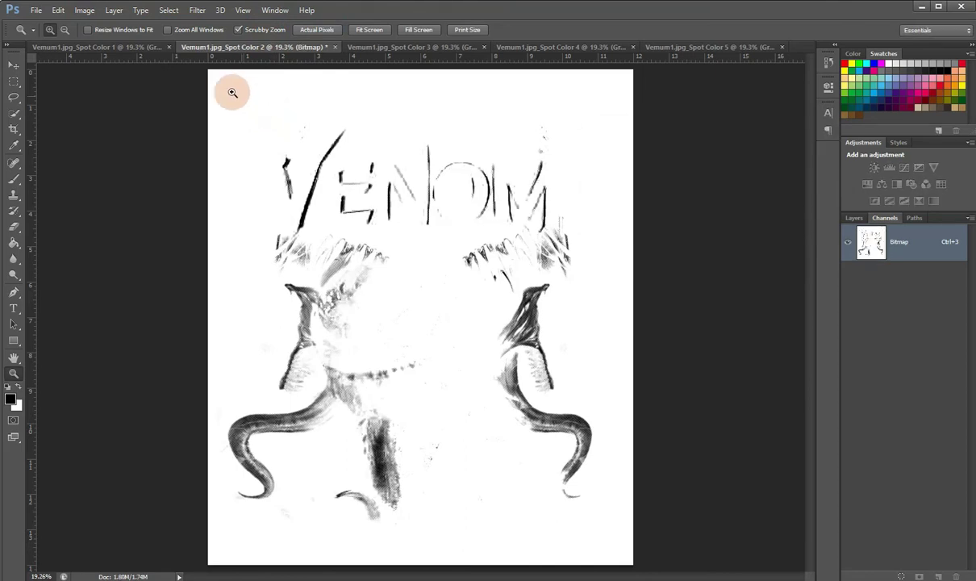
pyautogui.click(87, 11)
pyautogui.moveTo(121, 26)
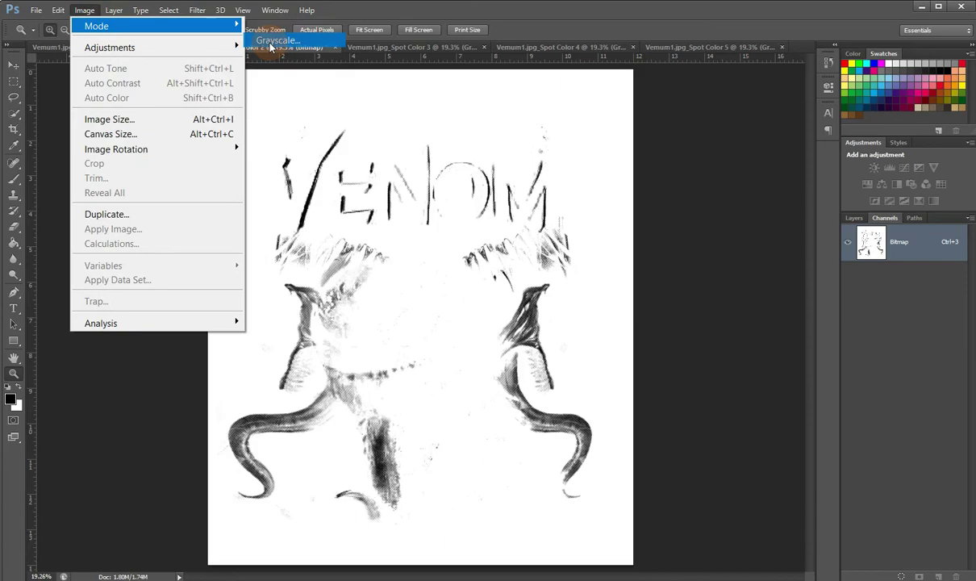
pyautogui.click(274, 40)
pyautogui.press('Return')
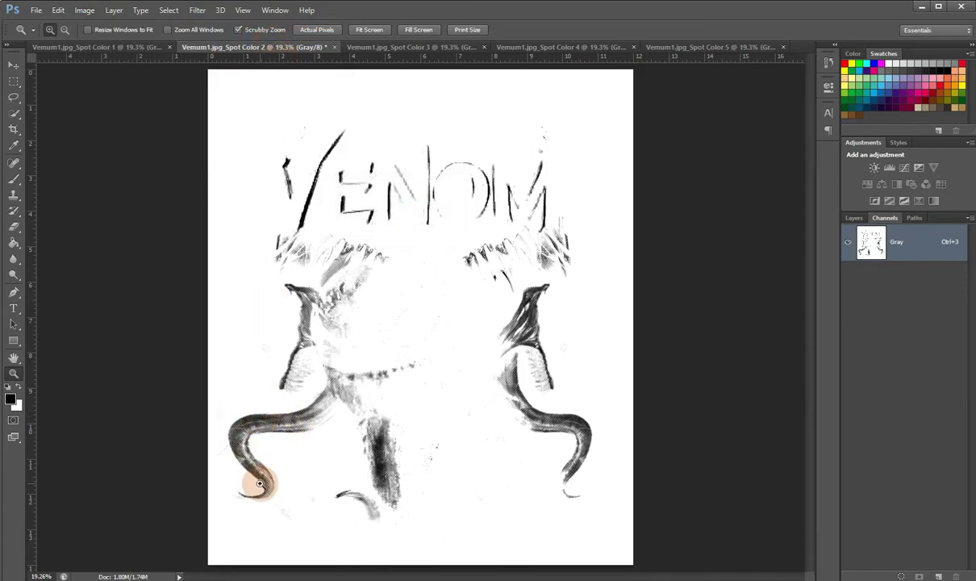
# - Inspect the halftone dots on the left horn up close, then fit the image on screen
pyautogui.moveTo(260, 484); pyautogui.dragTo(233, 458)
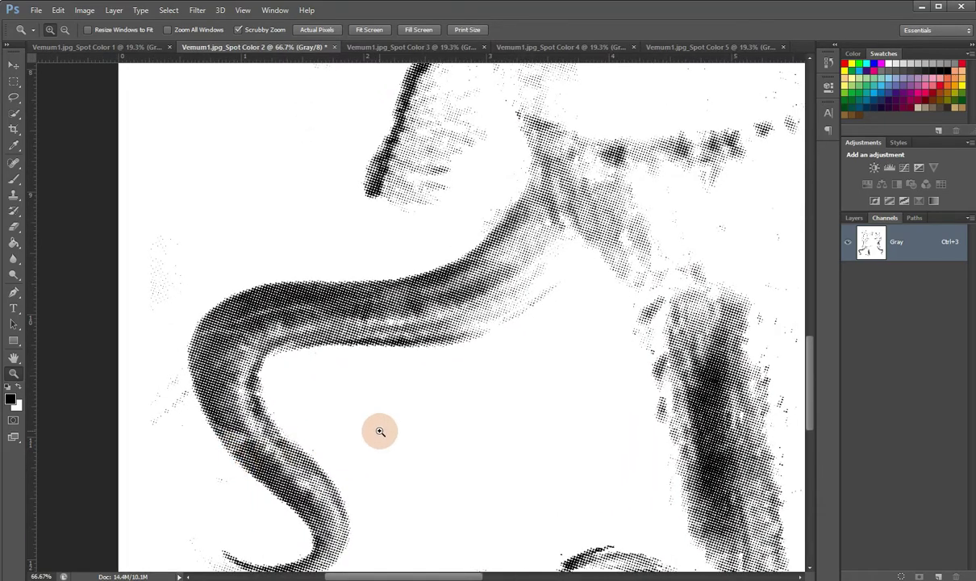
pyautogui.moveTo(388, 572); pyautogui.dragTo(401, 572)
pyautogui.rightClick(426, 441)
pyautogui.click(429, 446)
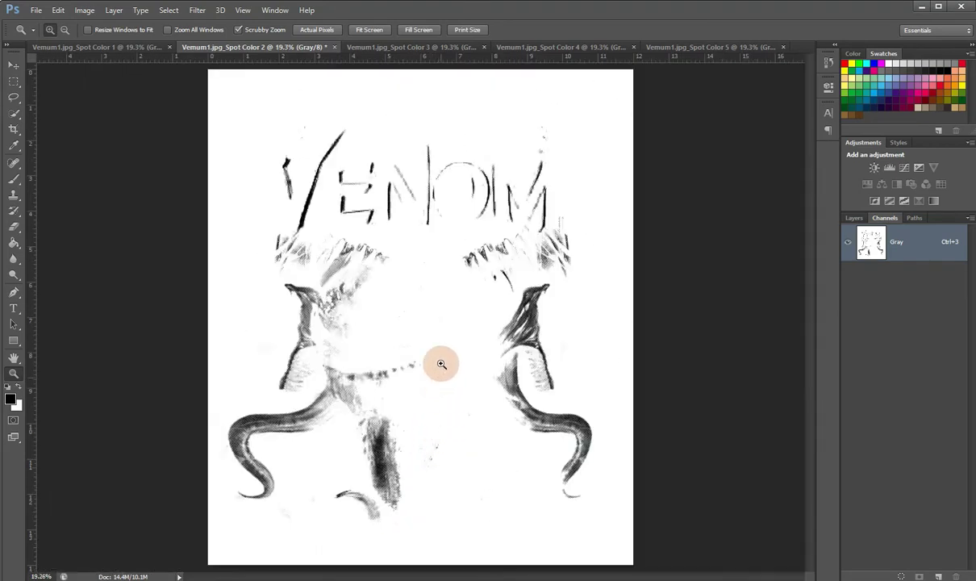
pyautogui.click(85, 10)
pyautogui.moveTo(97, 26)
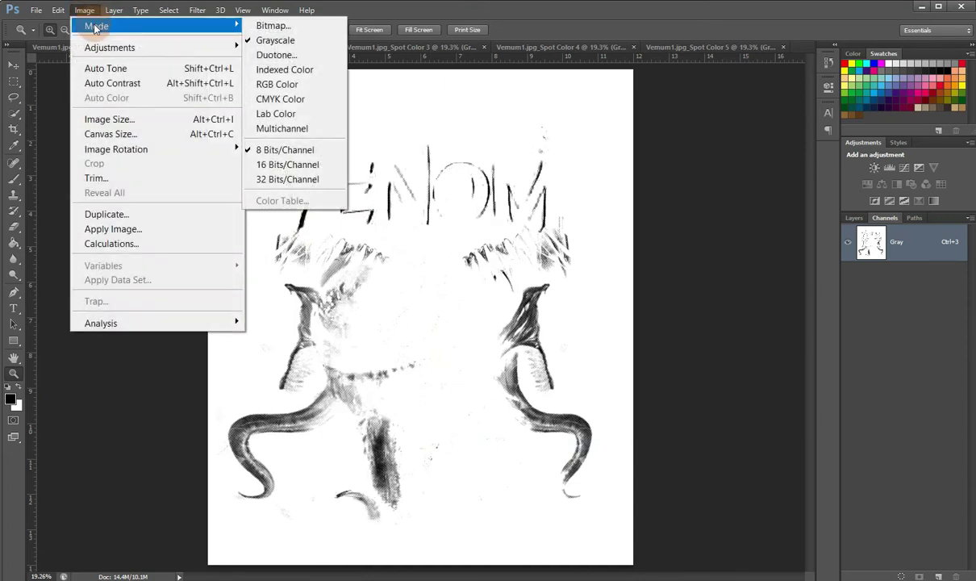
pyautogui.click(373, 9)
pyautogui.click(371, 47)
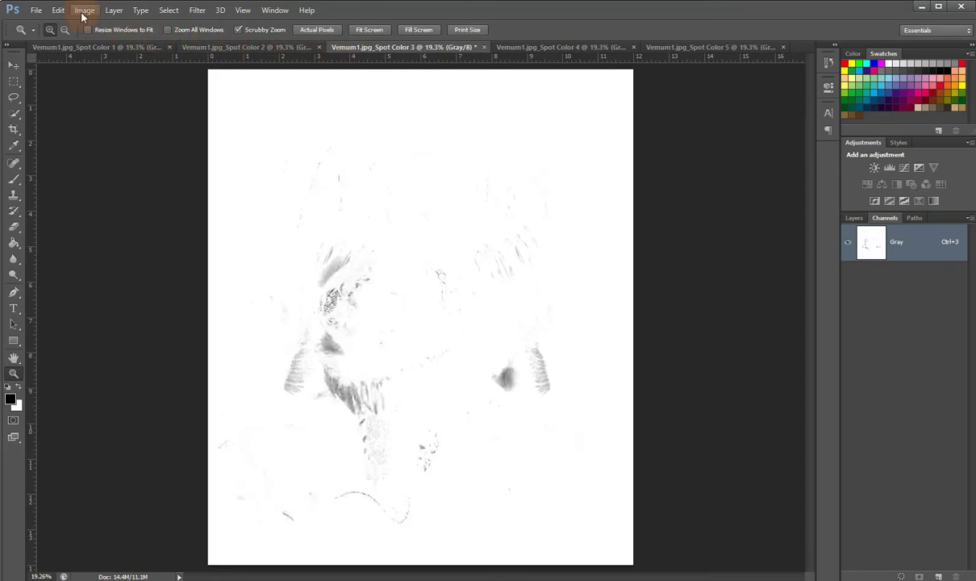
# - Halftone Spot Color 3 with the 50 lpi, 22.5° Diamond screen and return it to Grayscale
pyautogui.click(82, 12)
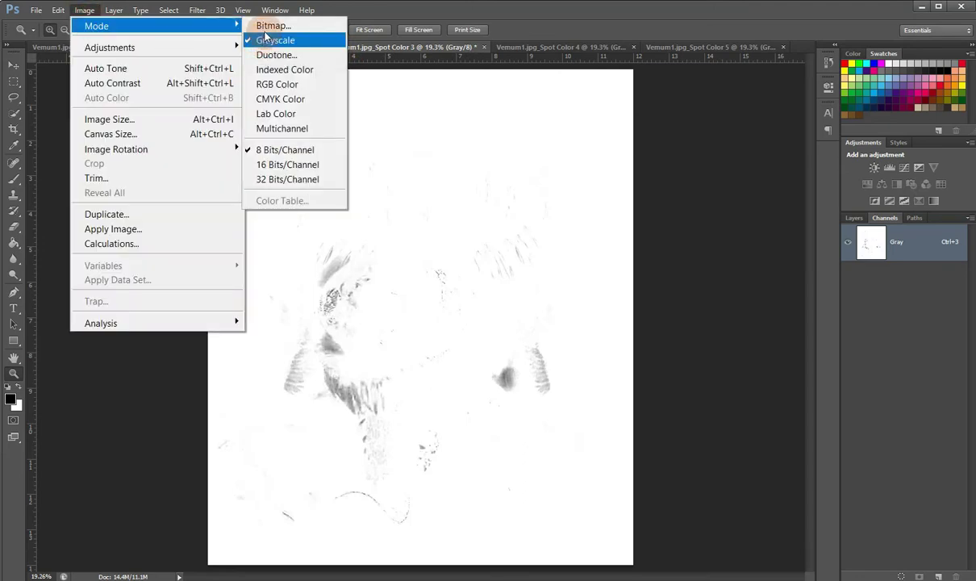
pyautogui.click(271, 25)
pyautogui.press('Return')
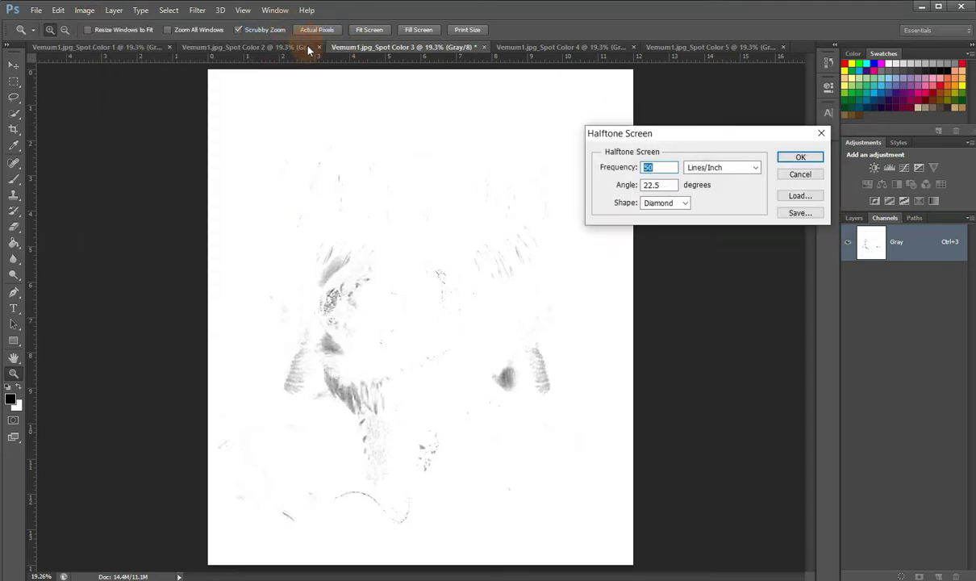
pyautogui.press('Return')
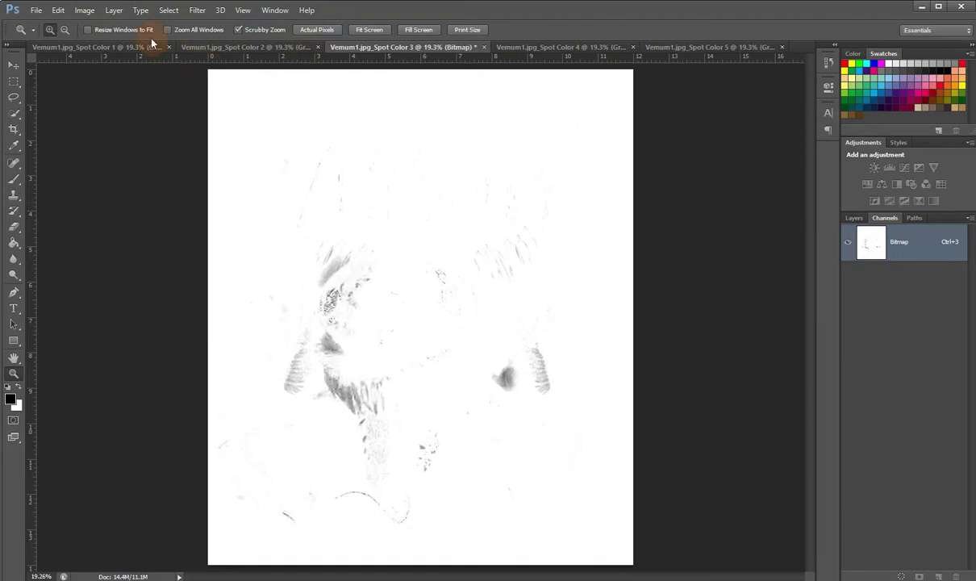
pyautogui.click(87, 12)
pyautogui.moveTo(157, 26)
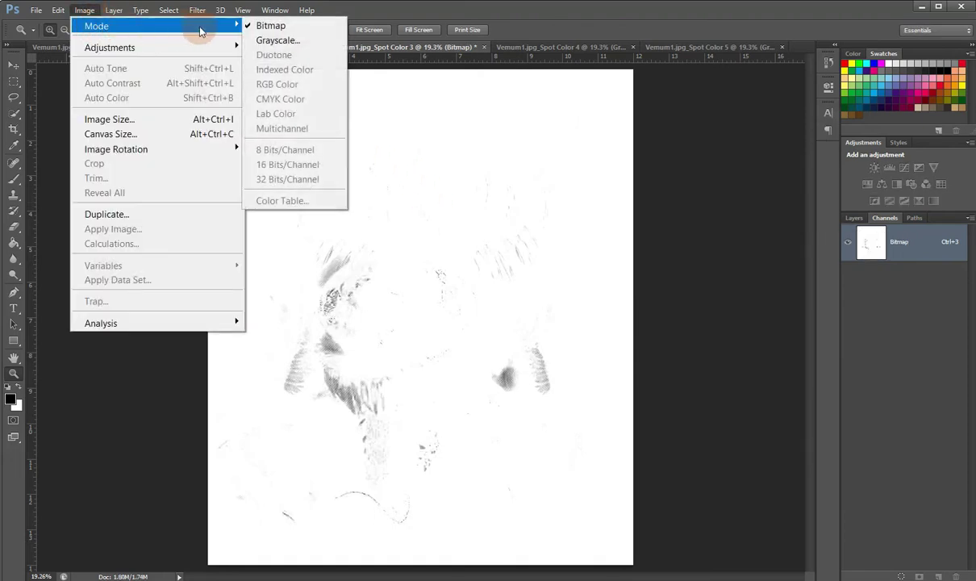
pyautogui.click(274, 40)
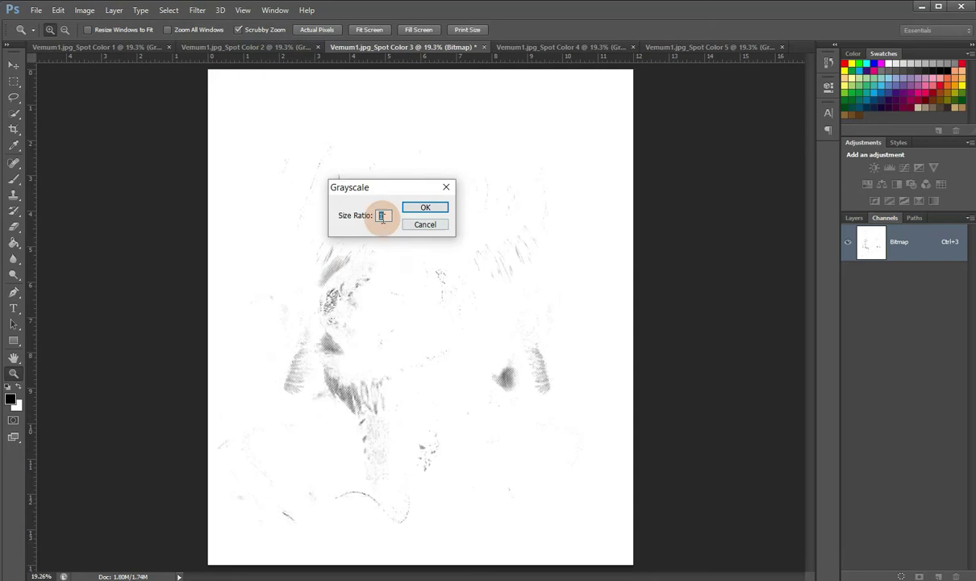
pyautogui.press('Return')
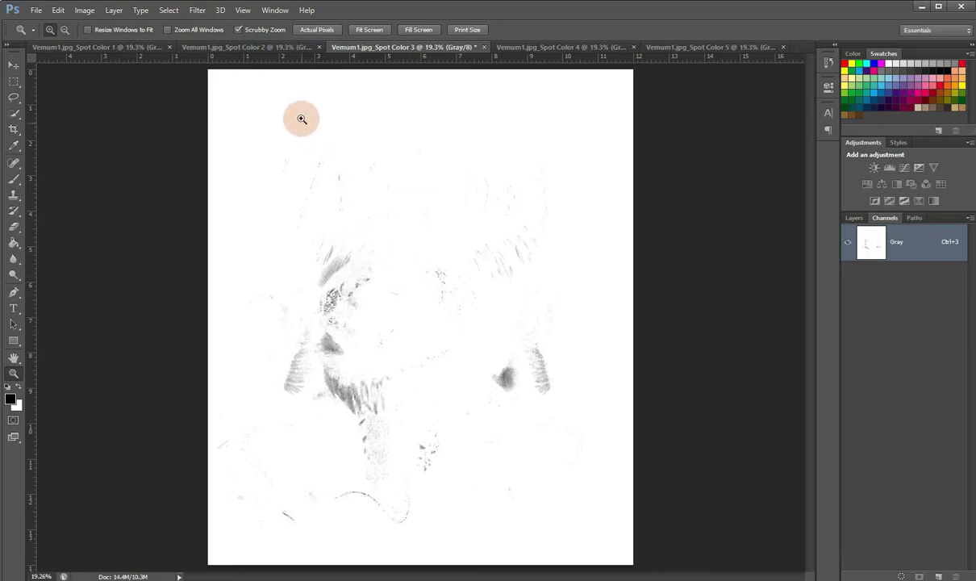
pyautogui.click(505, 47)
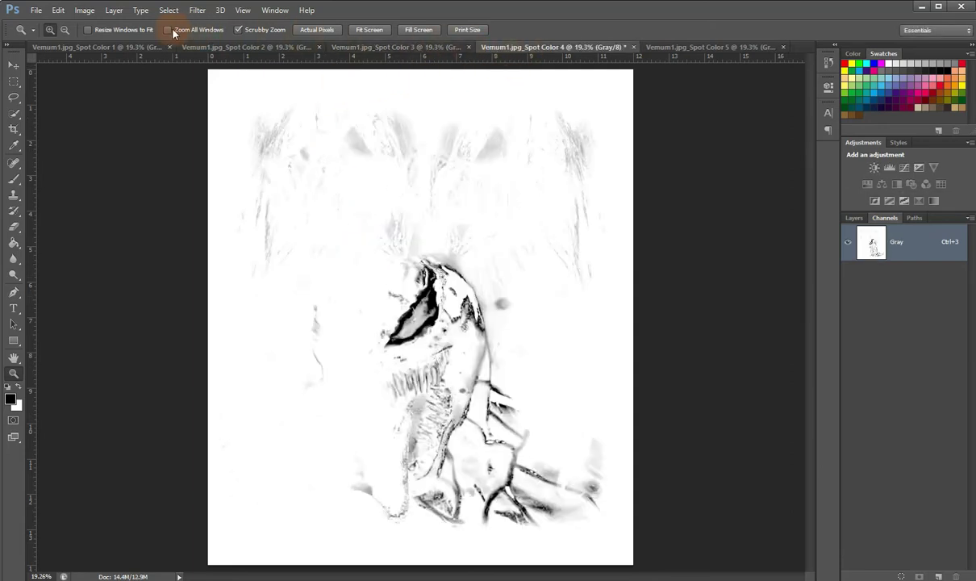
# - Convert Spot Color 4 to Bitmap at 300 pixels/inch using the Halftone Screen method
pyautogui.click(87, 11)
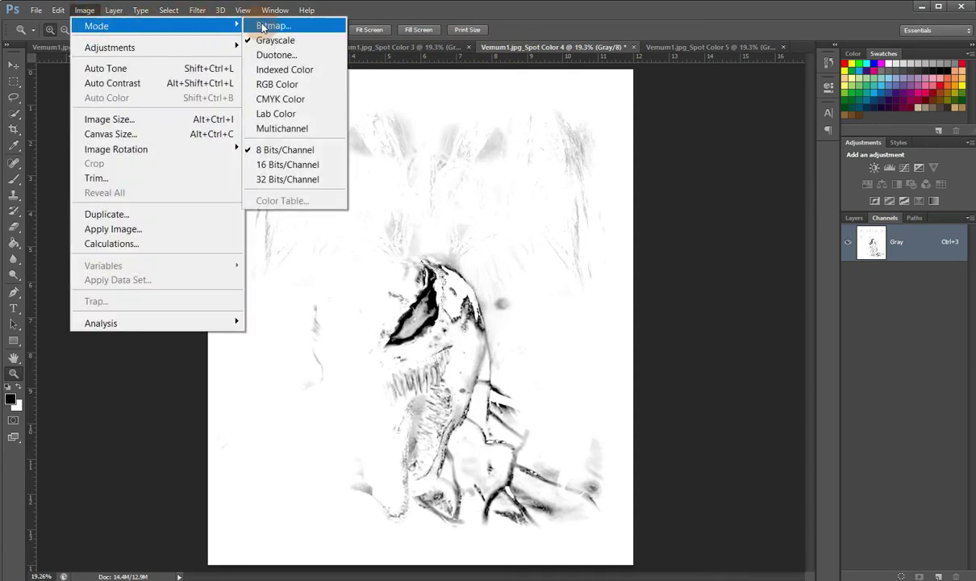
pyautogui.click(274, 26)
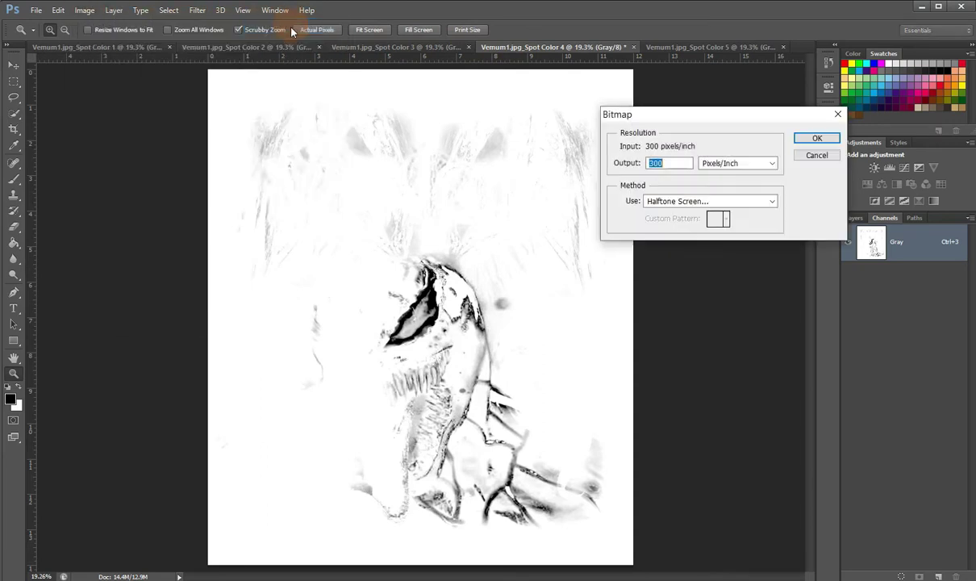
pyautogui.click(617, 164)
pyautogui.click(681, 164)
pyautogui.click(622, 165)
pyautogui.click(681, 165)
pyautogui.click(777, 204)
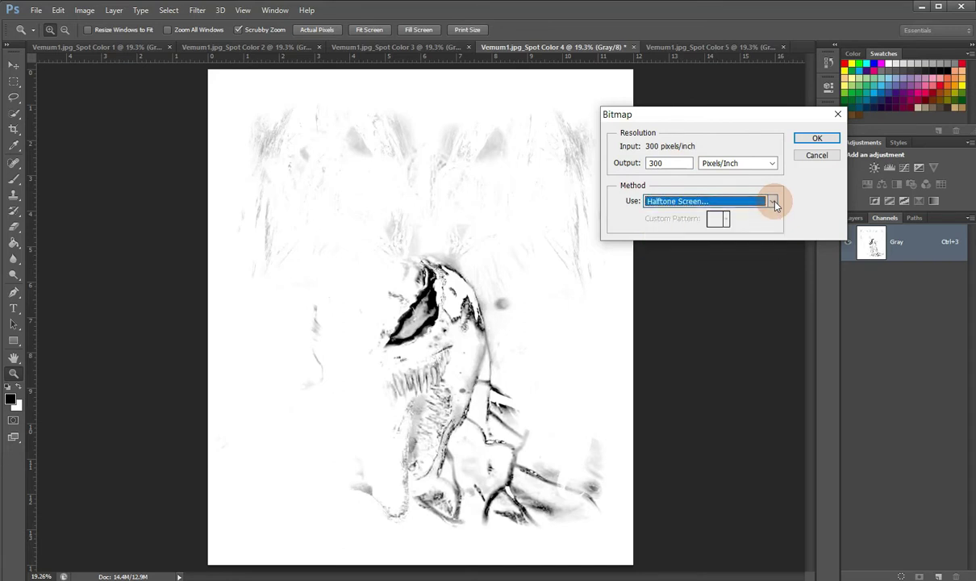
pyautogui.click(815, 138)
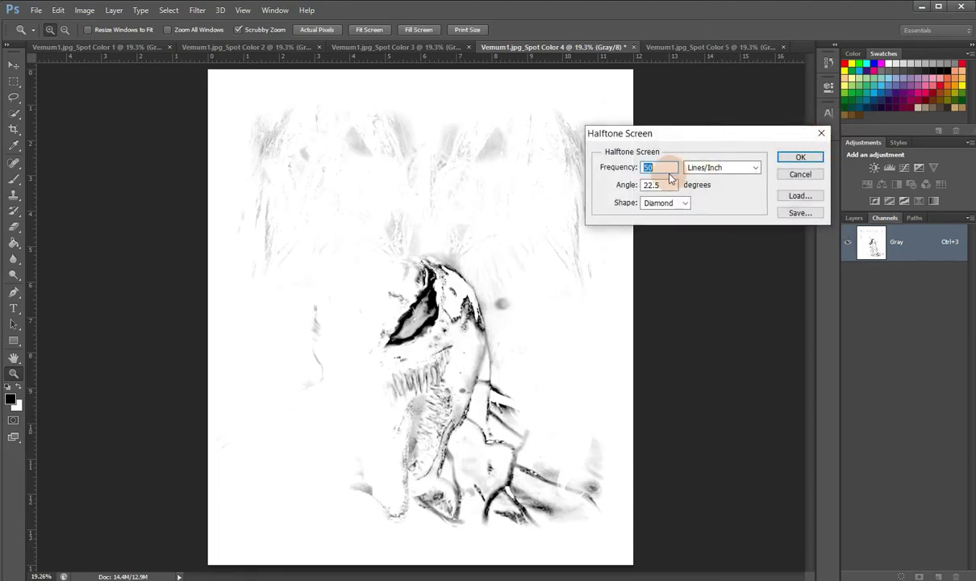
# - Apply a 50 lines/inch, 22.5° Diamond halftone screen to Spot Color 4
pyautogui.doubleClick(663, 167)
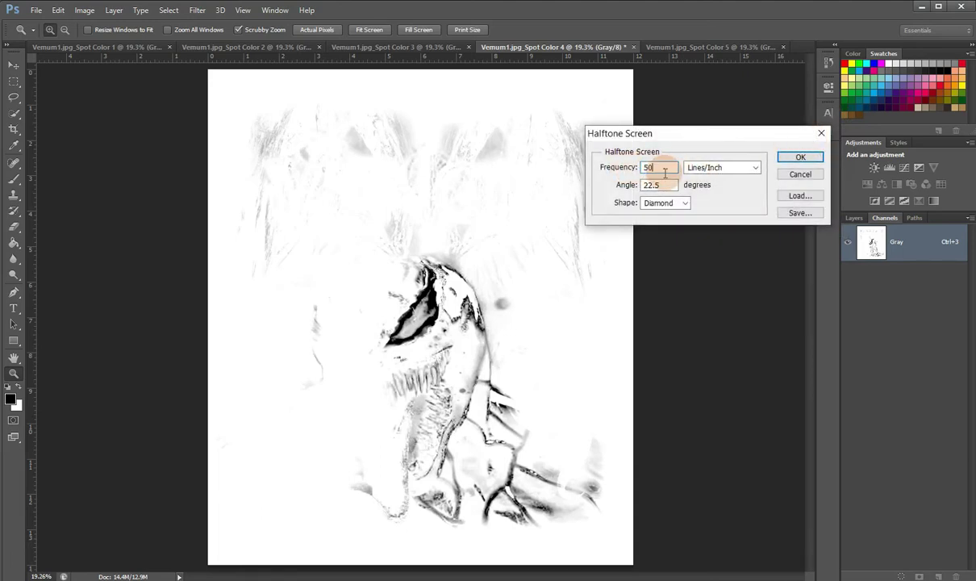
pyautogui.click(668, 185)
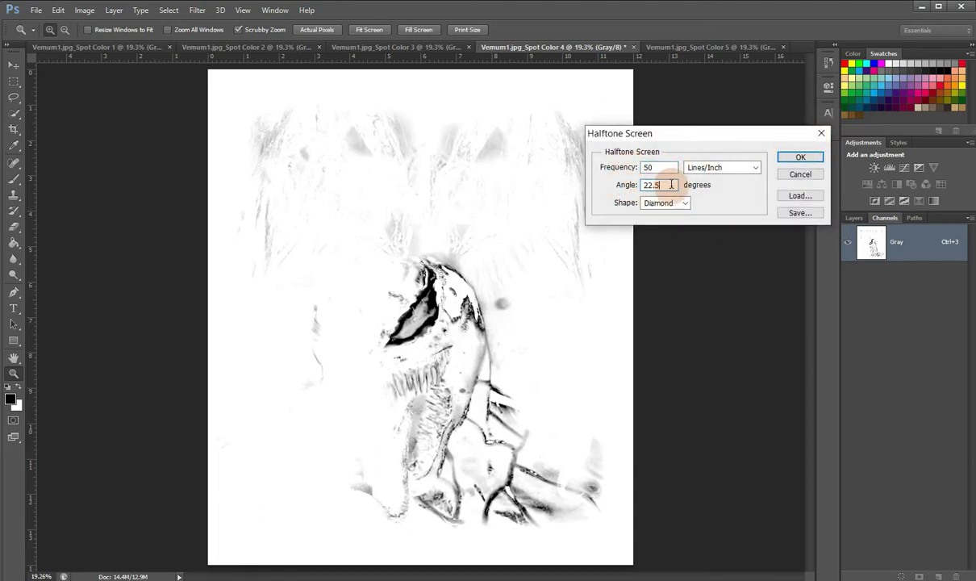
pyautogui.click(685, 203)
pyautogui.click(685, 203)
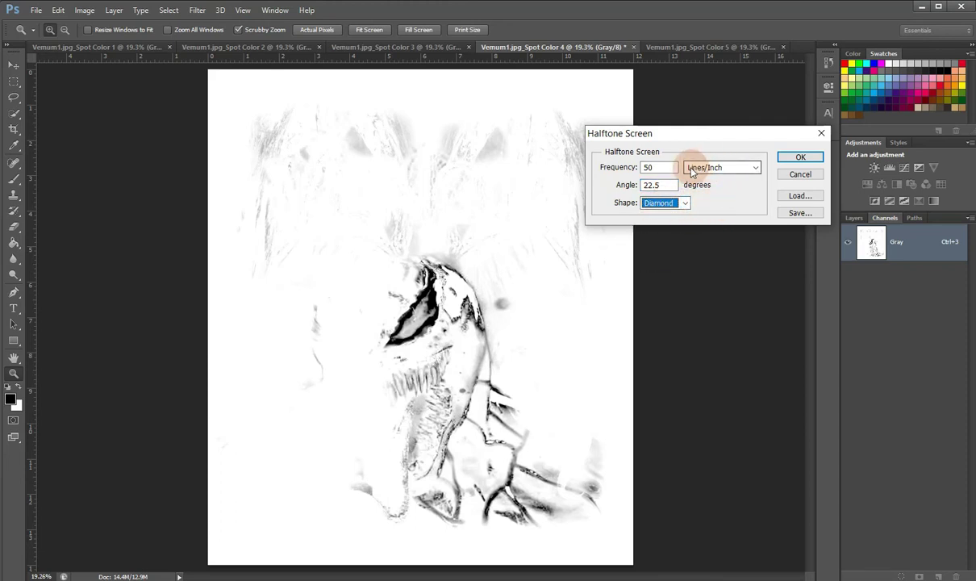
pyautogui.click(755, 168)
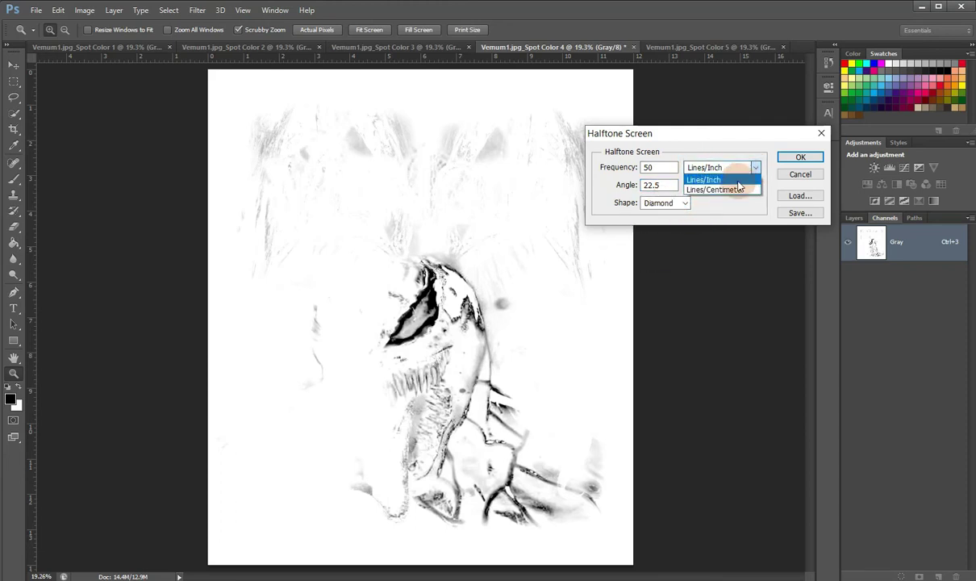
pyautogui.click(714, 180)
pyautogui.press('Tab')
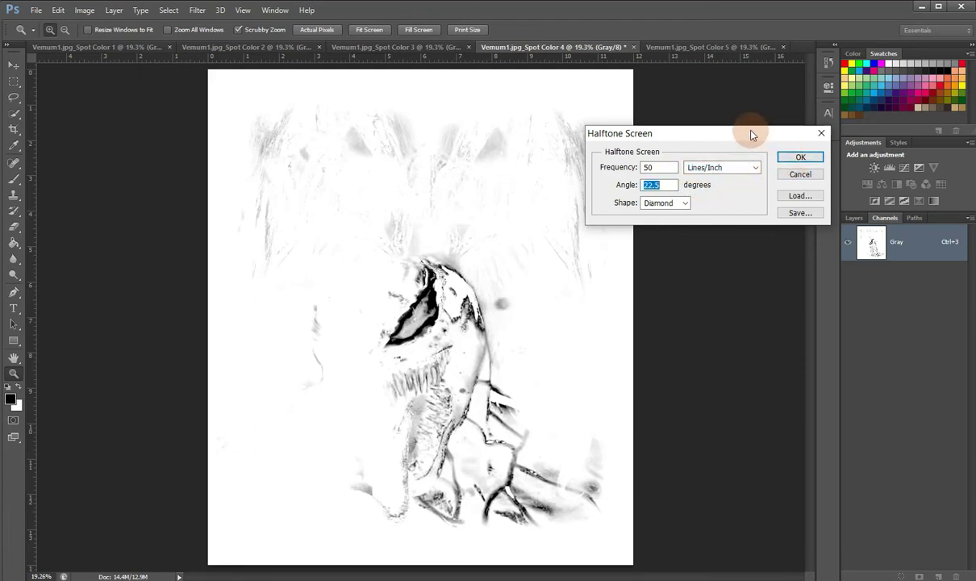
pyautogui.click(799, 158)
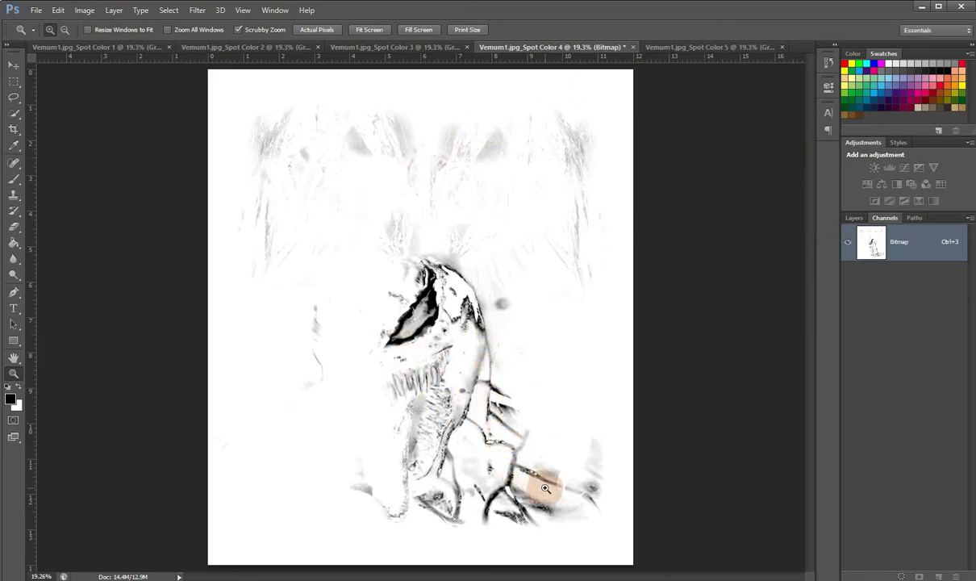
# - Convert the Spot Color 4 bitmap back to Grayscale
pyautogui.click(86, 11)
pyautogui.moveTo(97, 26)
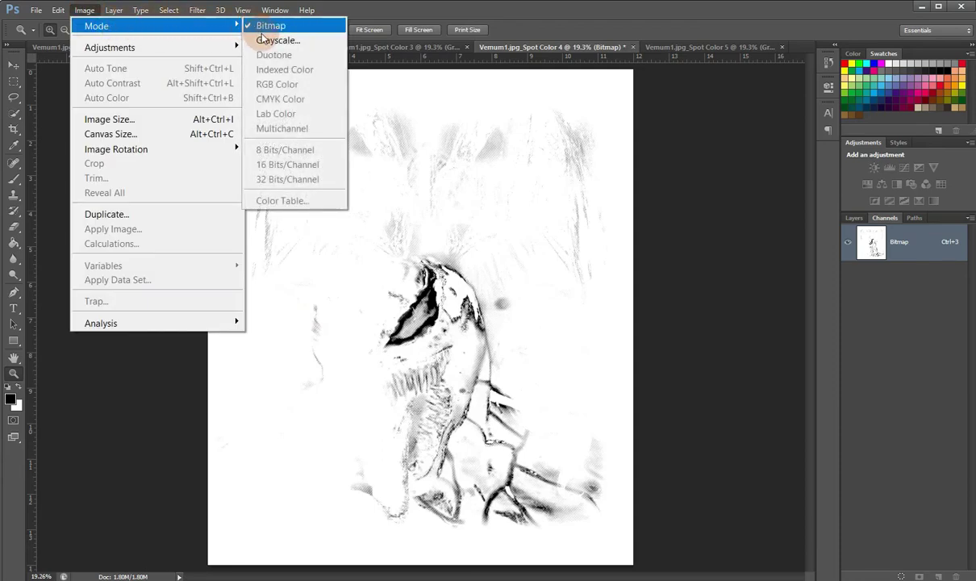
pyautogui.click(262, 40)
pyautogui.press('Return')
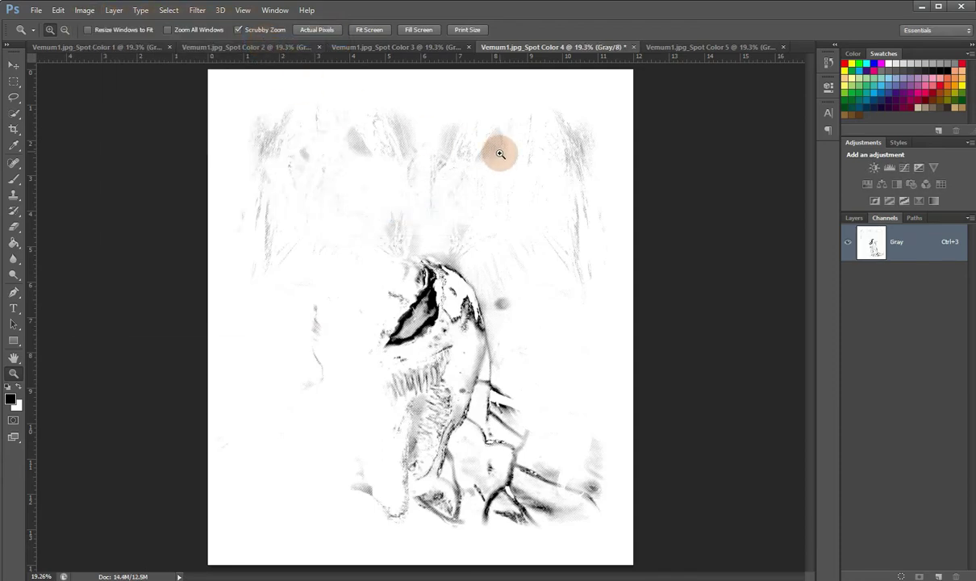
pyautogui.click(658, 47)
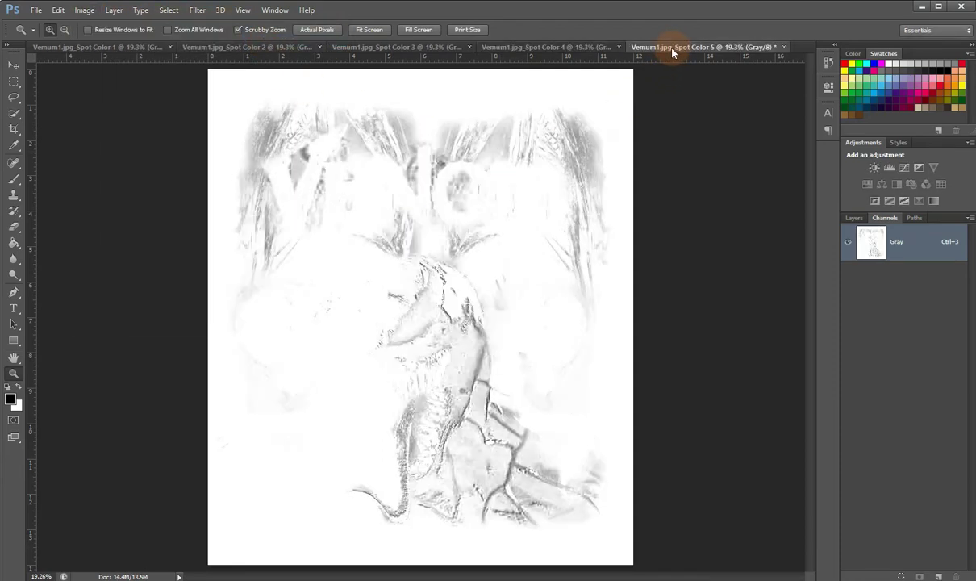
# - Halftone Spot Color 5 via Bitmap mode with default screen settings, then convert it to Grayscale
pyautogui.click(84, 11)
pyautogui.moveTo(96, 26)
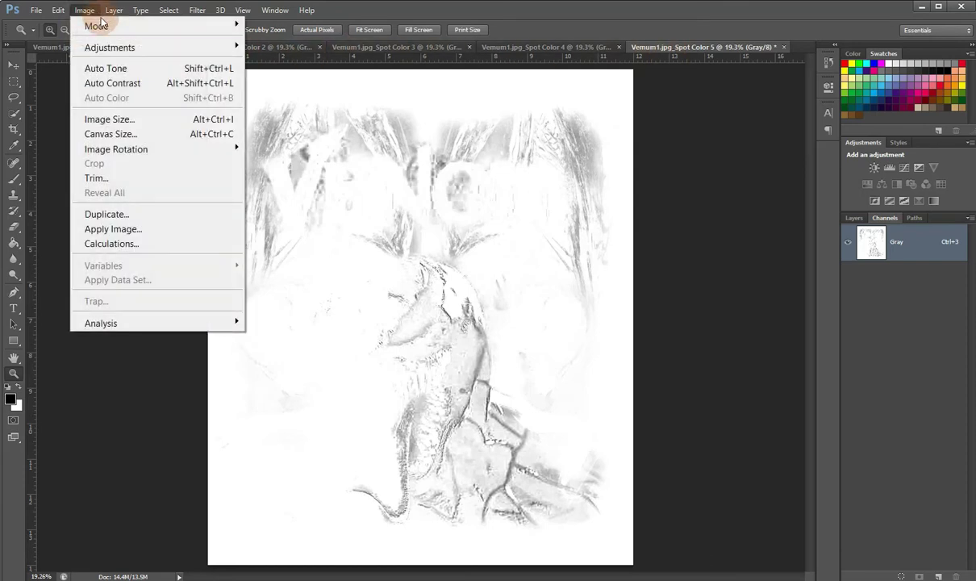
pyautogui.click(271, 25)
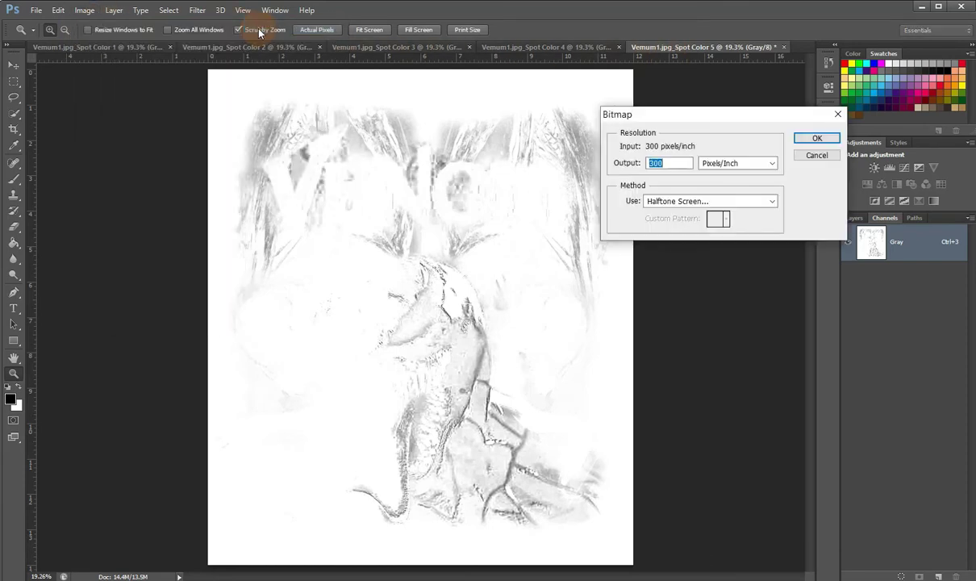
pyautogui.press('Return')
pyautogui.press('Return')
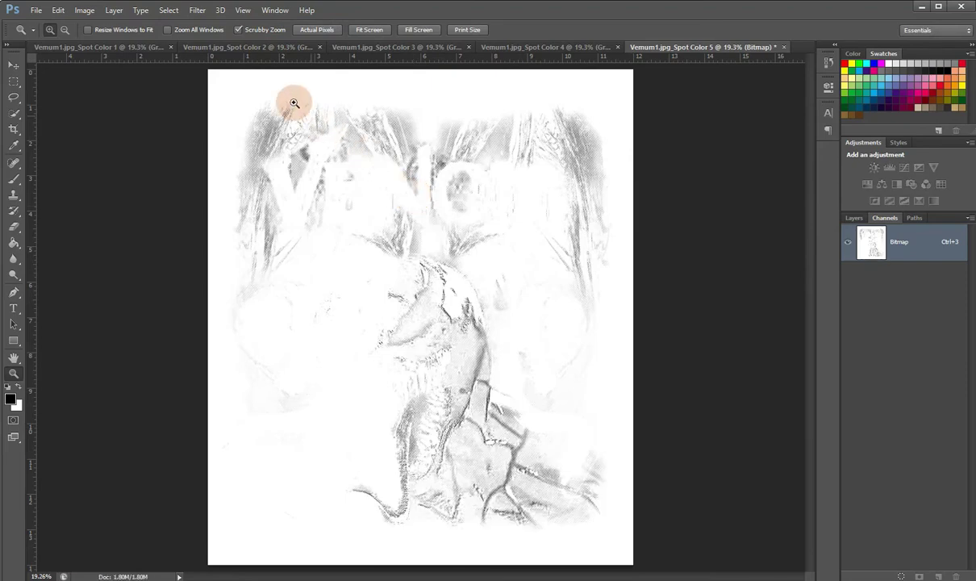
pyautogui.click(85, 11)
pyautogui.moveTo(158, 26)
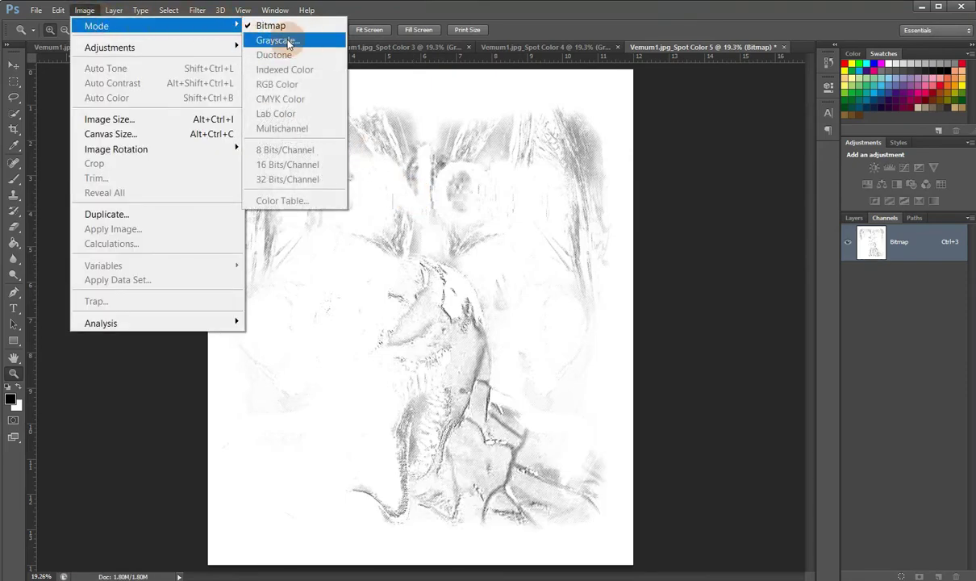
pyautogui.click(289, 44)
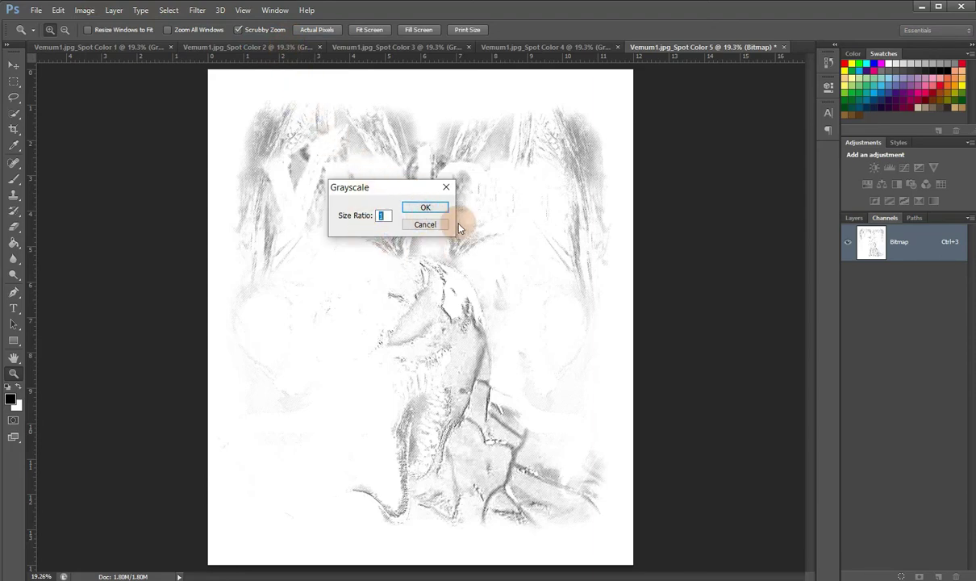
pyautogui.press('Return')
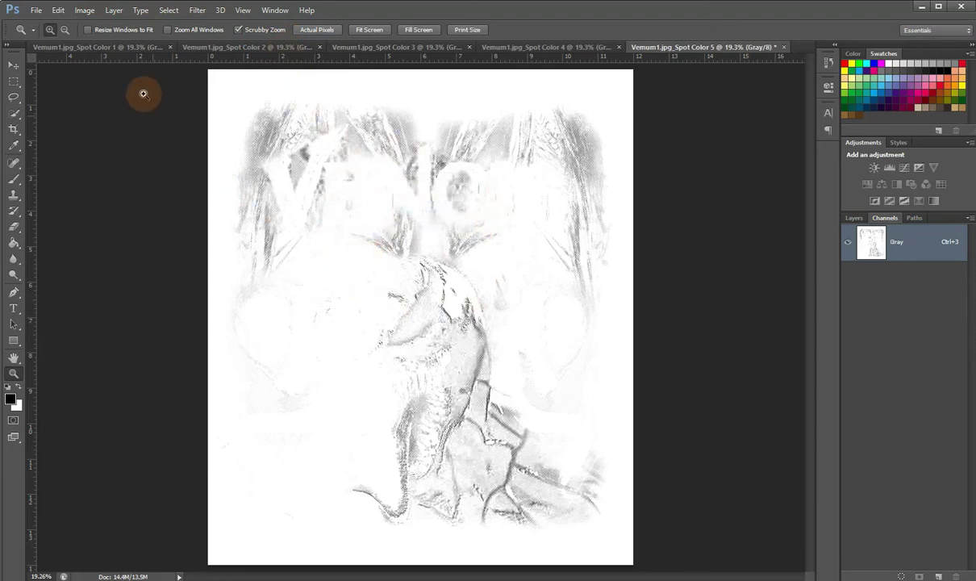
# - From Spot Color 1, merge the five spot images into a 5-channel Multichannel document
pyautogui.click(127, 48)
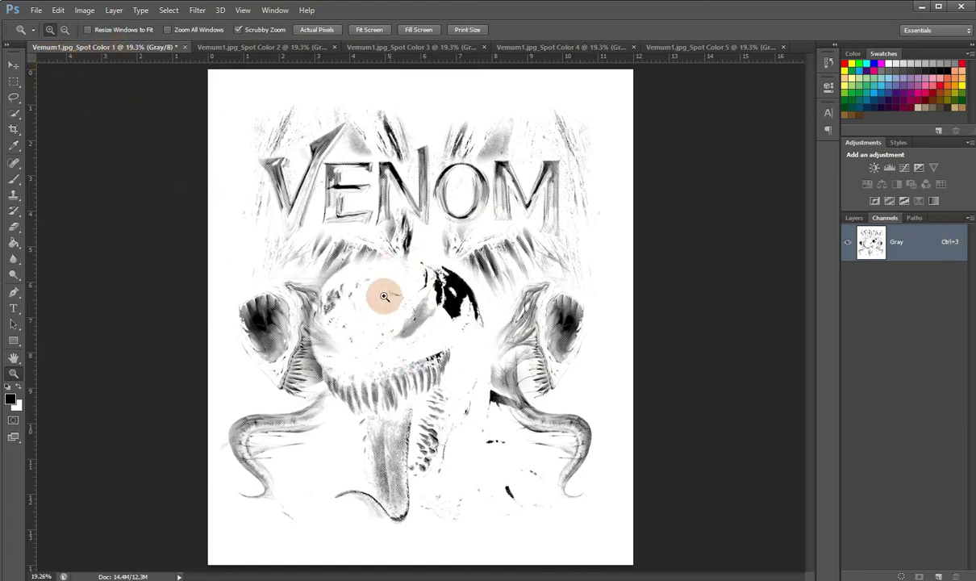
pyautogui.click(970, 219)
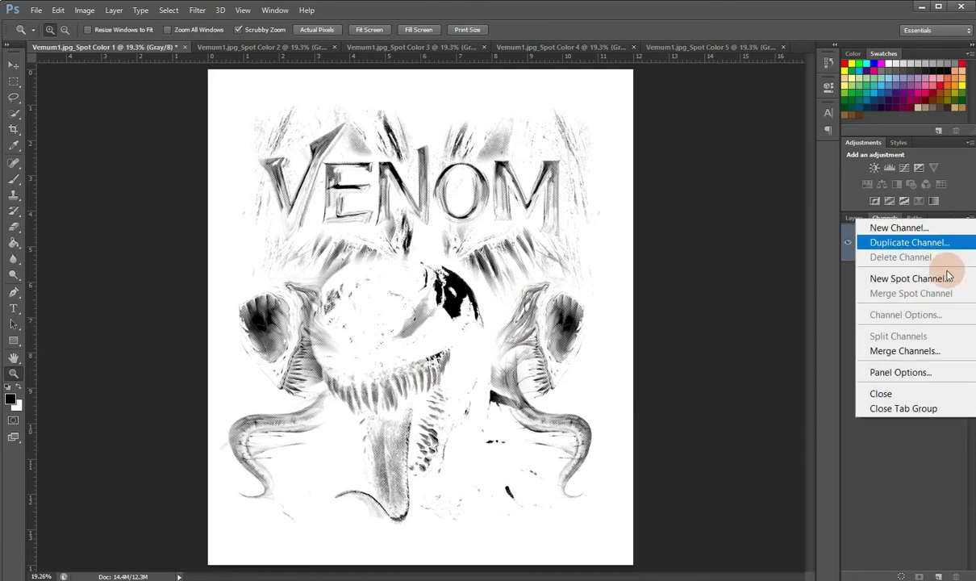
pyautogui.click(902, 357)
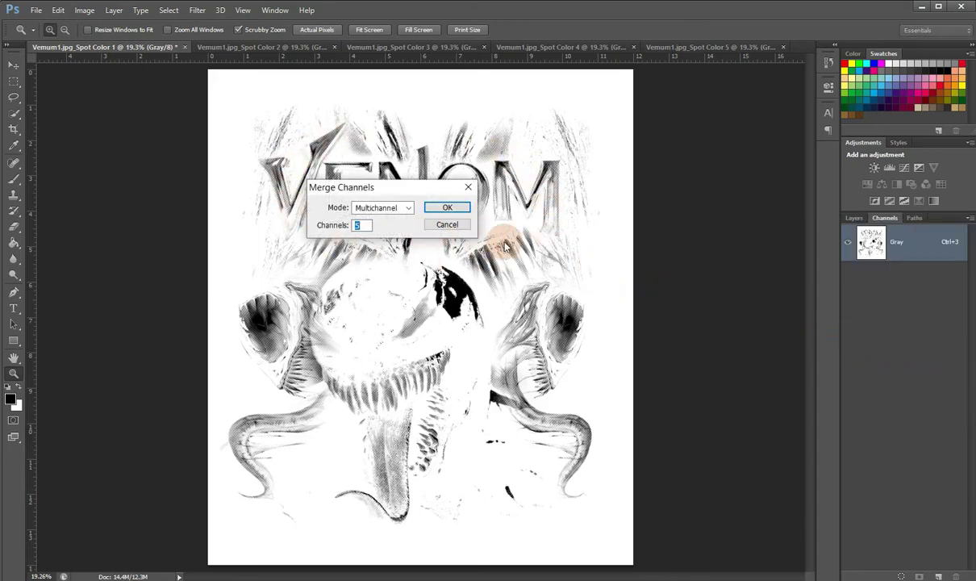
pyautogui.click(442, 209)
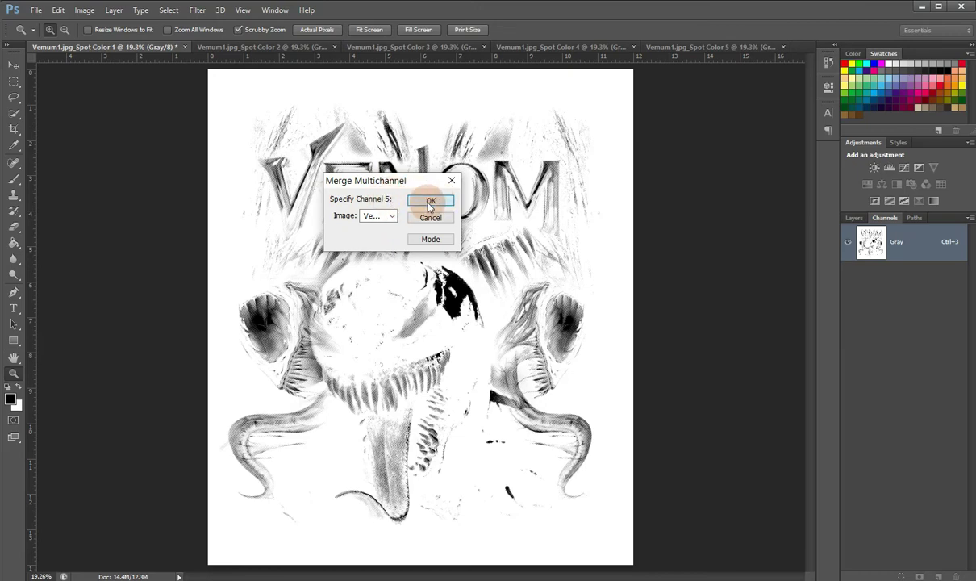
pyautogui.click(425, 202)
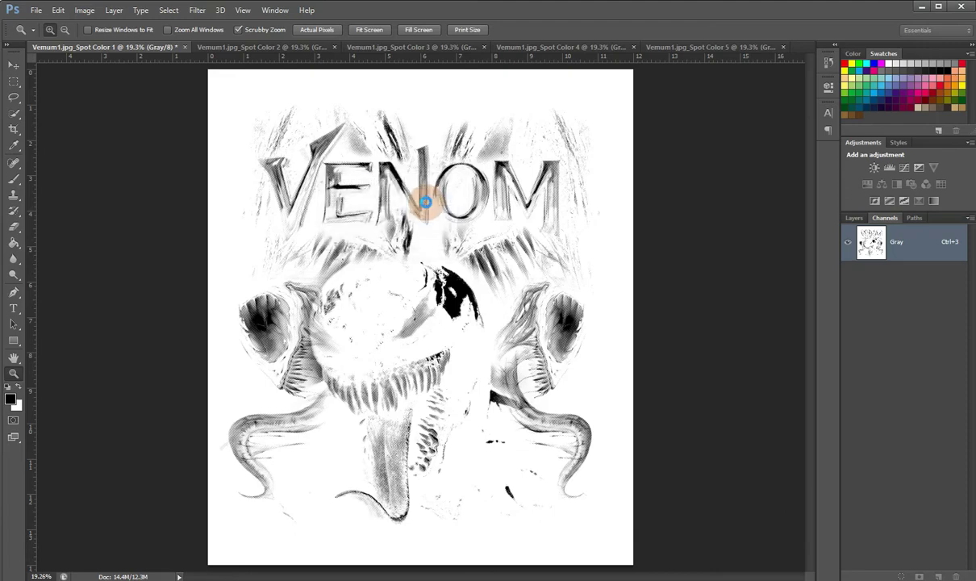
# - Fit the merged artwork on screen and show Alpha 2–5 alongside Alpha 1
pyautogui.rightClick(406, 202)
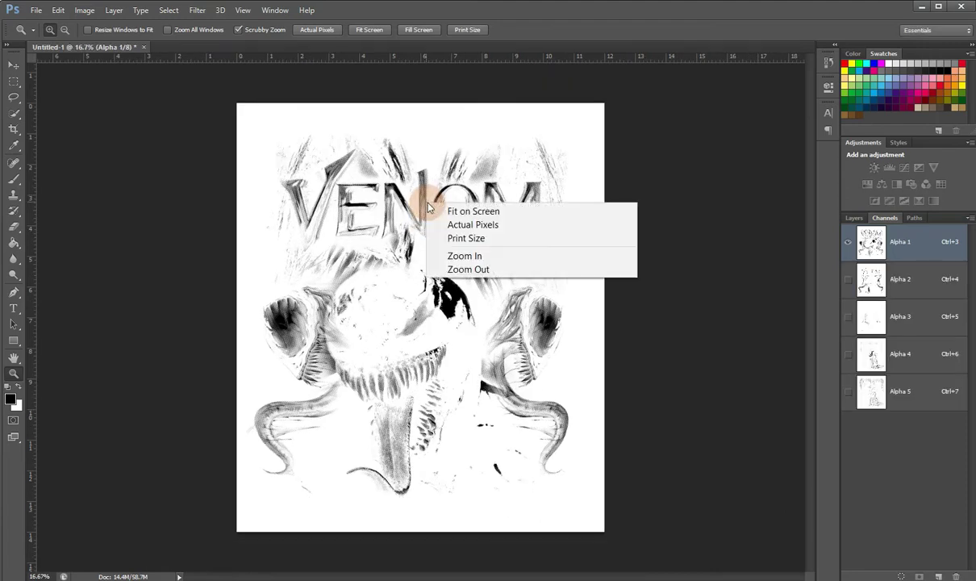
pyautogui.click(424, 211)
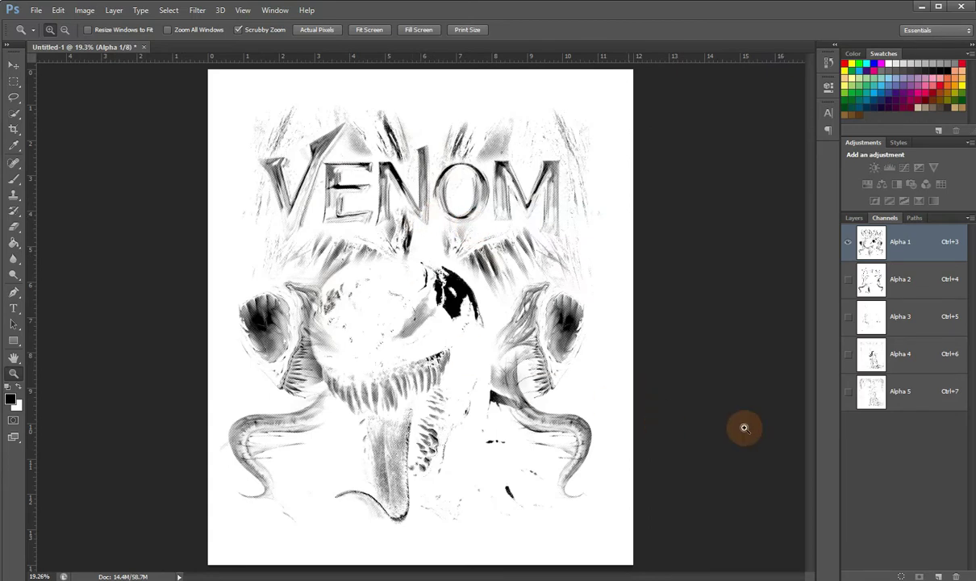
pyautogui.click(848, 280)
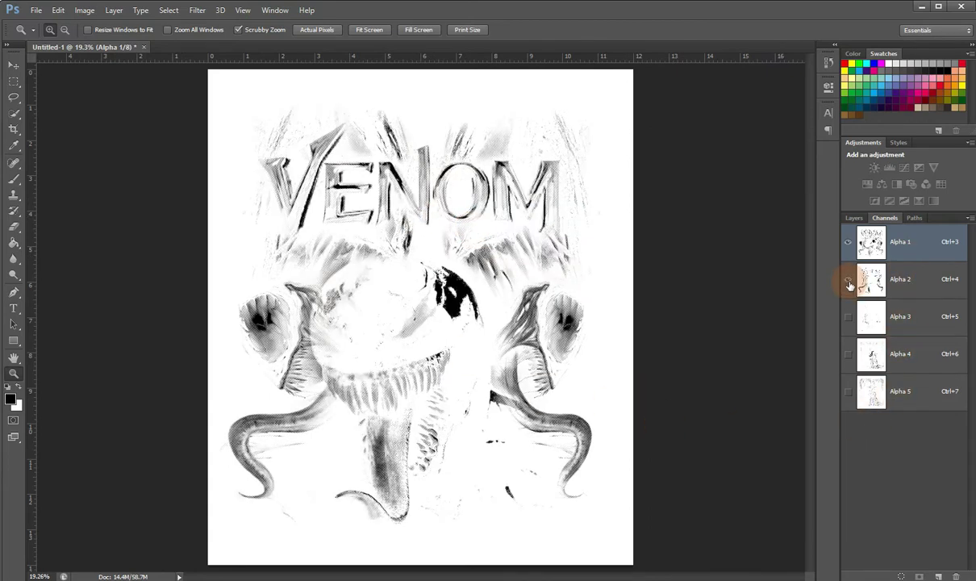
pyautogui.click(848, 319)
pyautogui.click(849, 356)
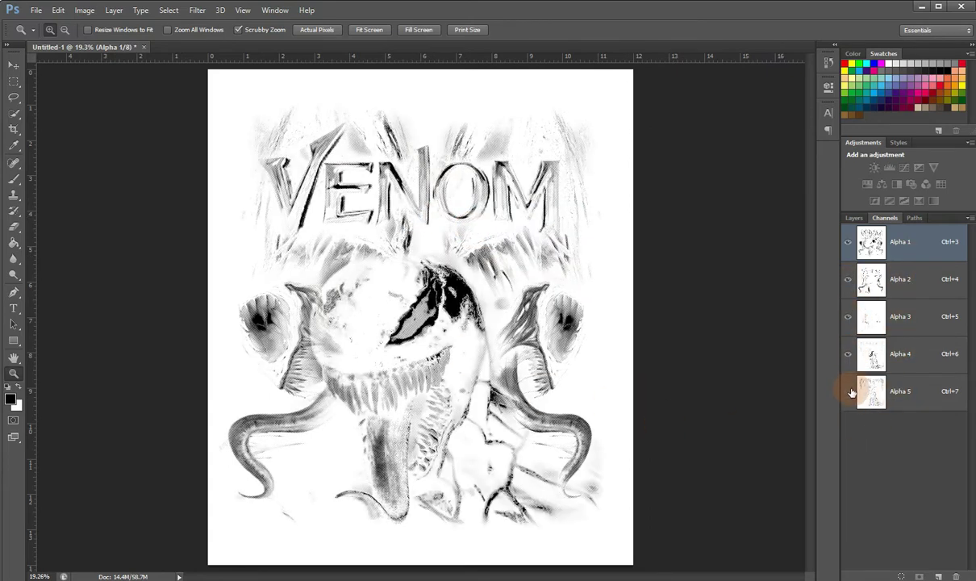
pyautogui.click(849, 394)
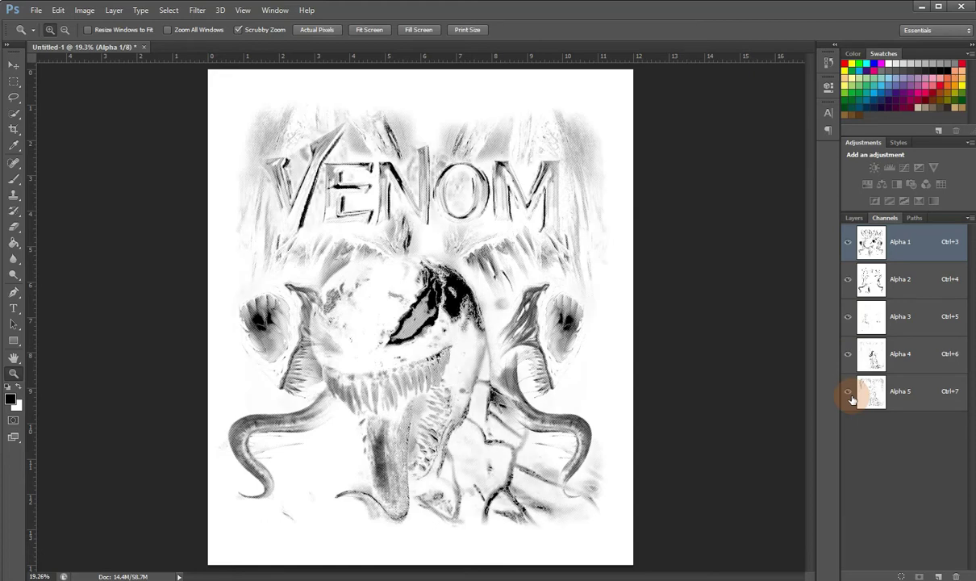
# - Add a new black Alpha 6 channel and move it to the top of the list
pyautogui.click(938, 407)
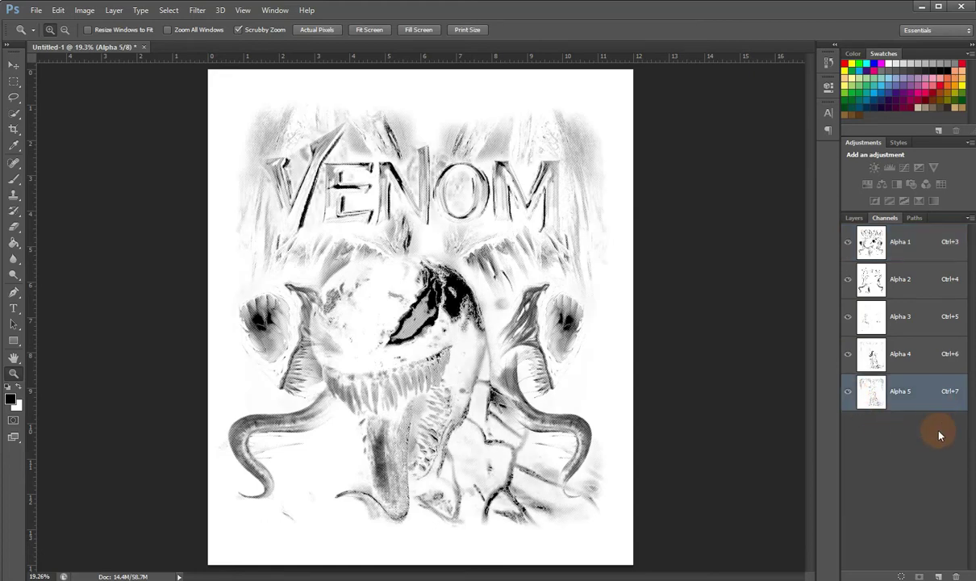
pyautogui.click(938, 576)
pyautogui.moveTo(923, 436); pyautogui.dragTo(916, 240)
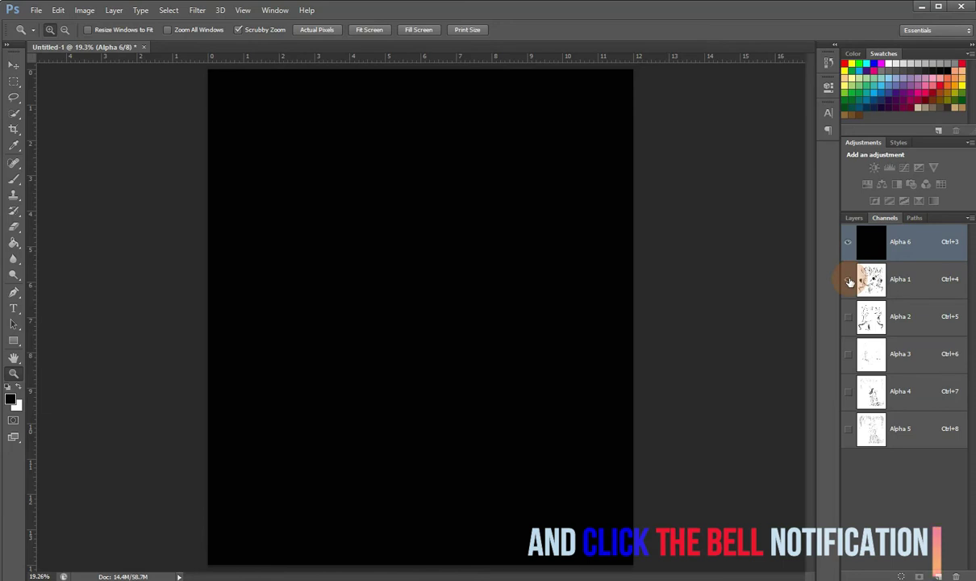
# - Convert Alpha 1 into a white spot channel with 85 solidity
pyautogui.doubleClick(871, 280)
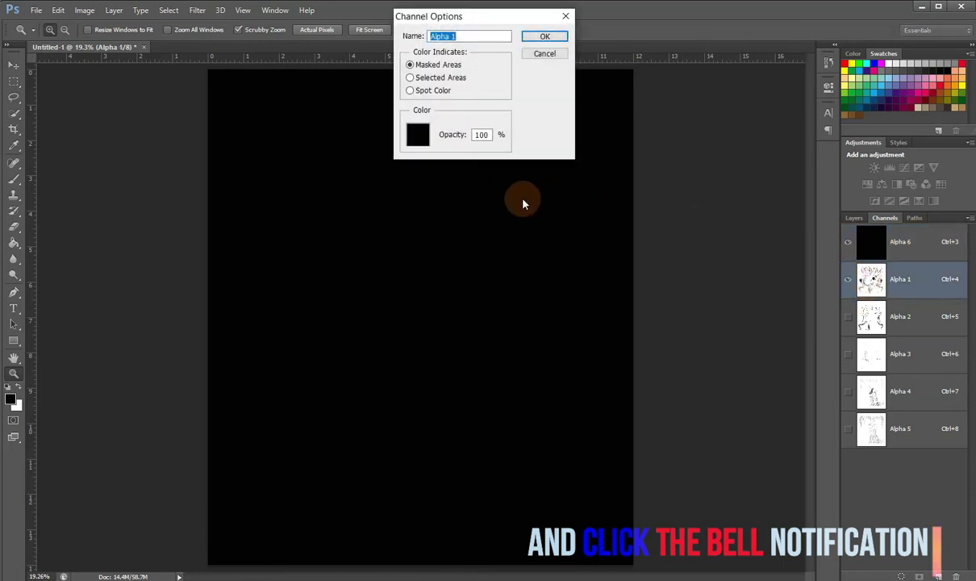
pyautogui.click(483, 136)
pyautogui.write('85')
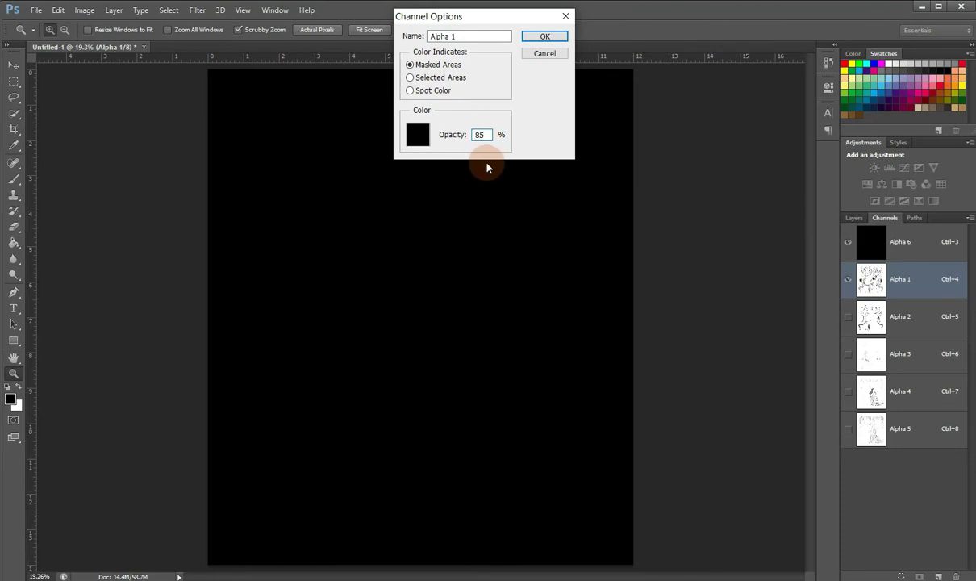
pyautogui.click(418, 135)
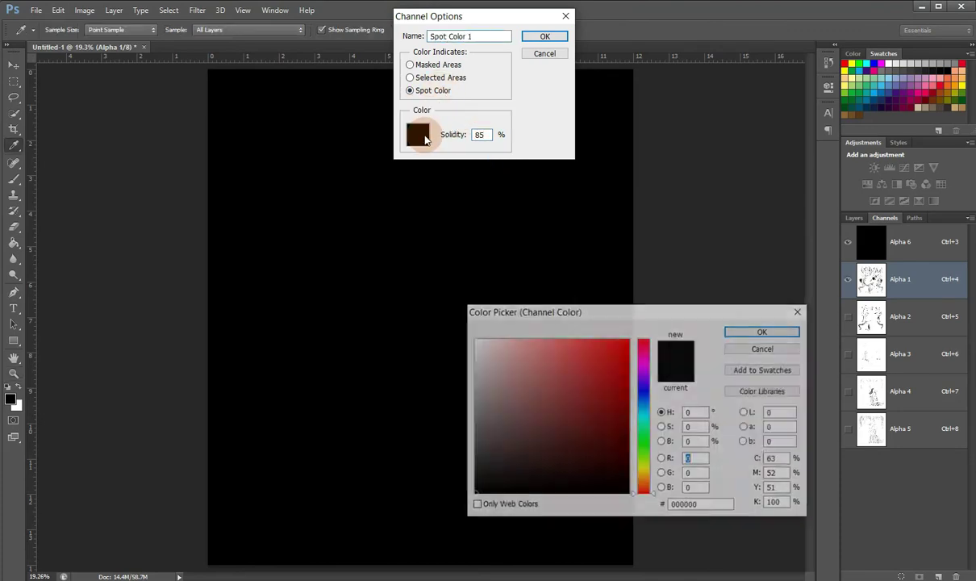
pyautogui.click(891, 61)
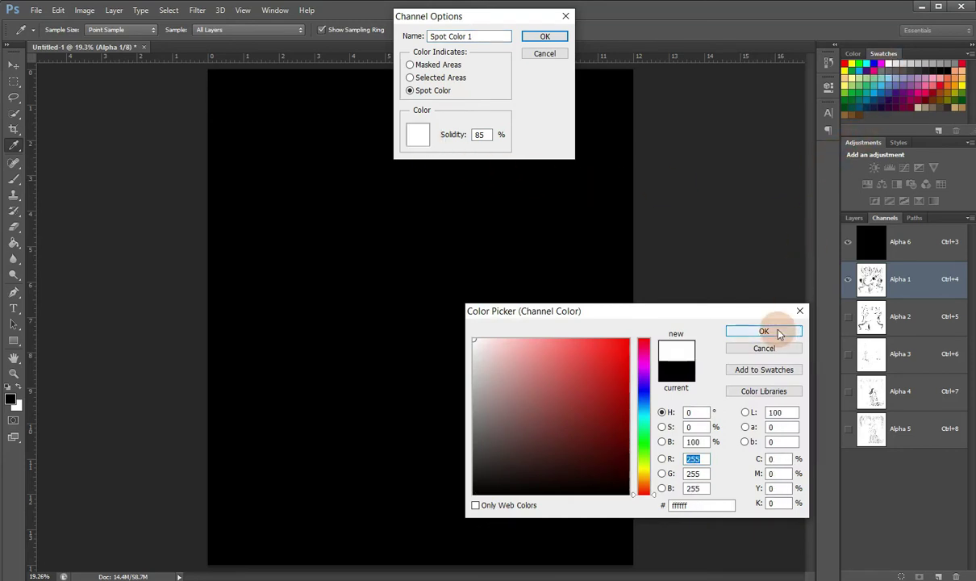
pyautogui.click(763, 332)
pyautogui.click(487, 134)
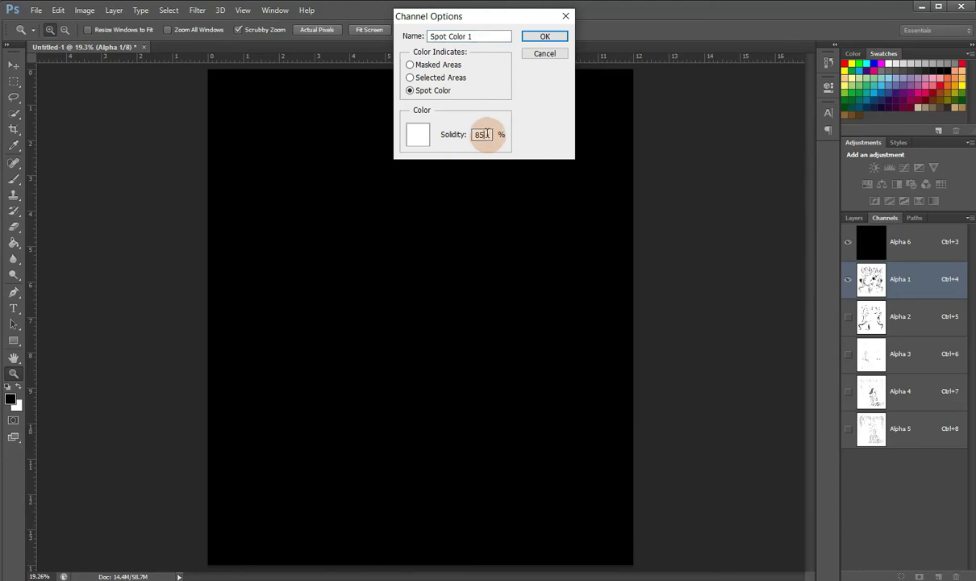
pyautogui.moveTo(476, 134); pyautogui.dragTo(521, 134)
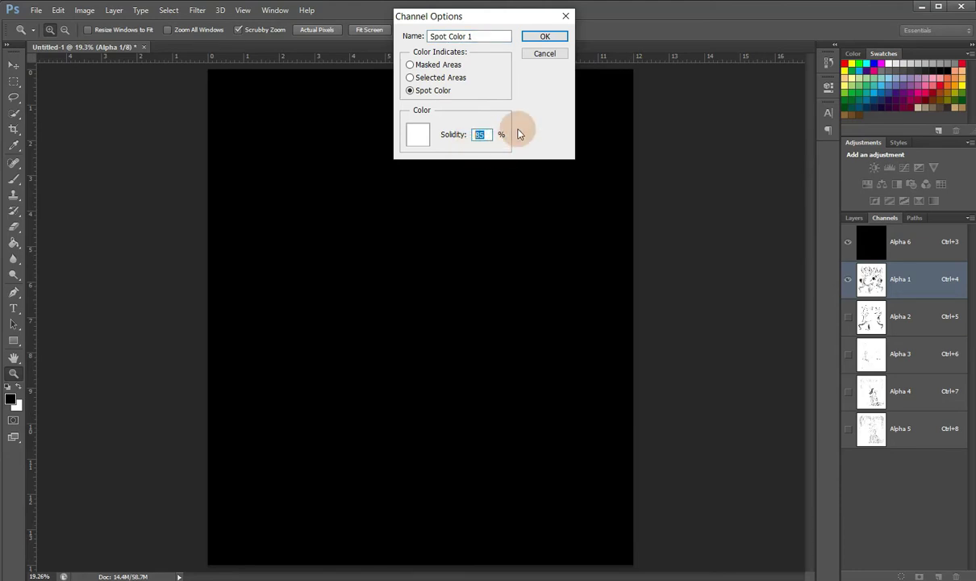
pyautogui.click(545, 38)
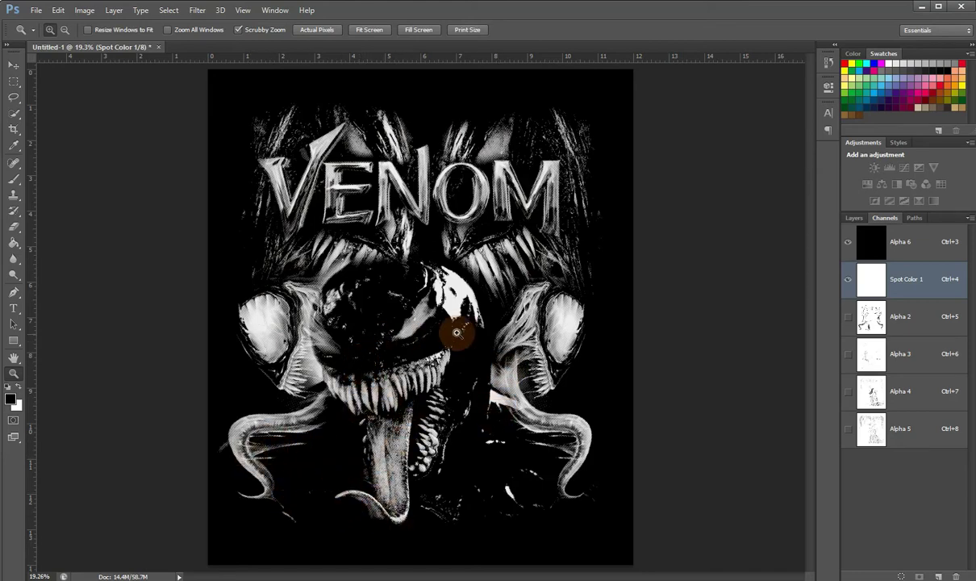
# - Show Alpha 2 and convert it into a red Spot Color 2 at 5% solidity
pyautogui.click(849, 318)
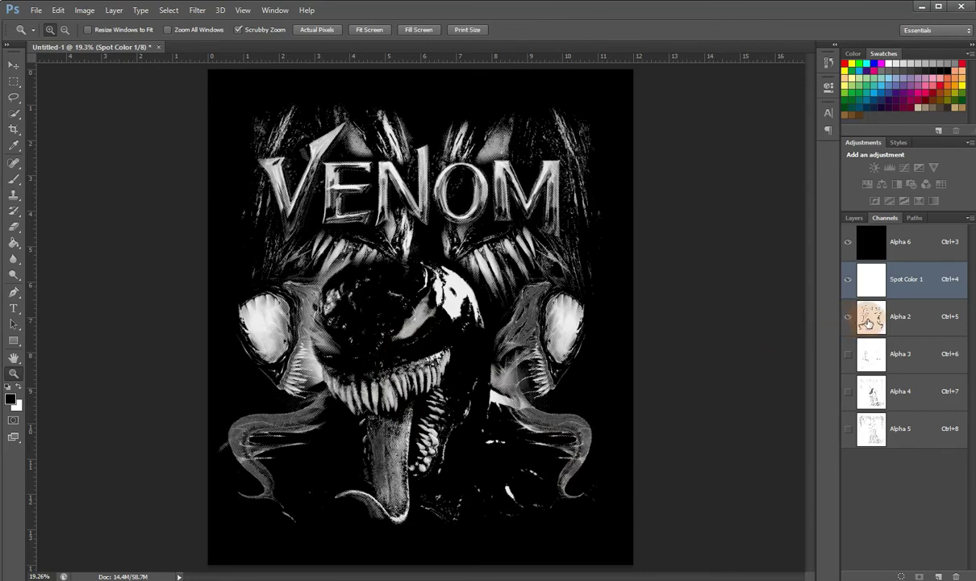
pyautogui.doubleClick(867, 322)
pyautogui.click(485, 135)
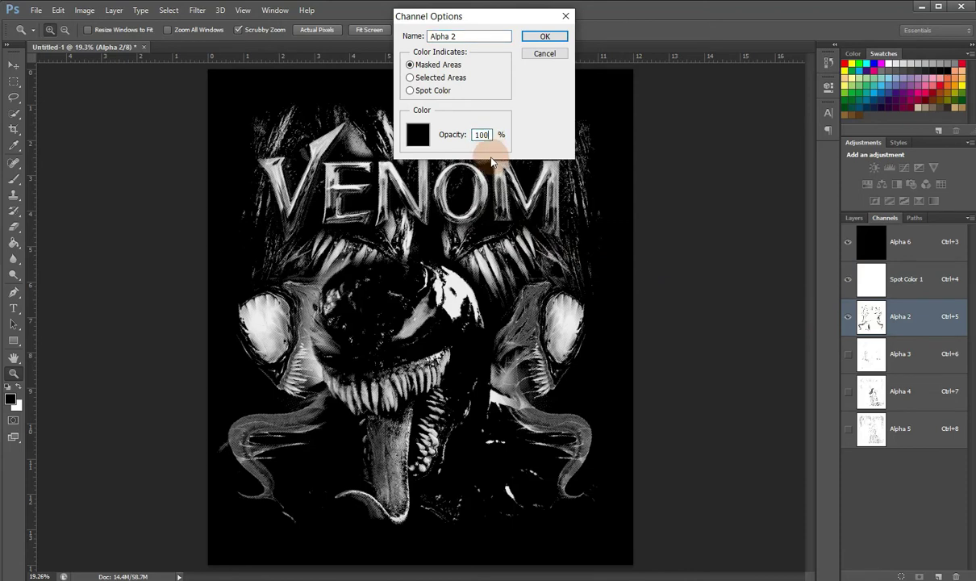
pyautogui.press('BackSpace')
pyautogui.write('5')
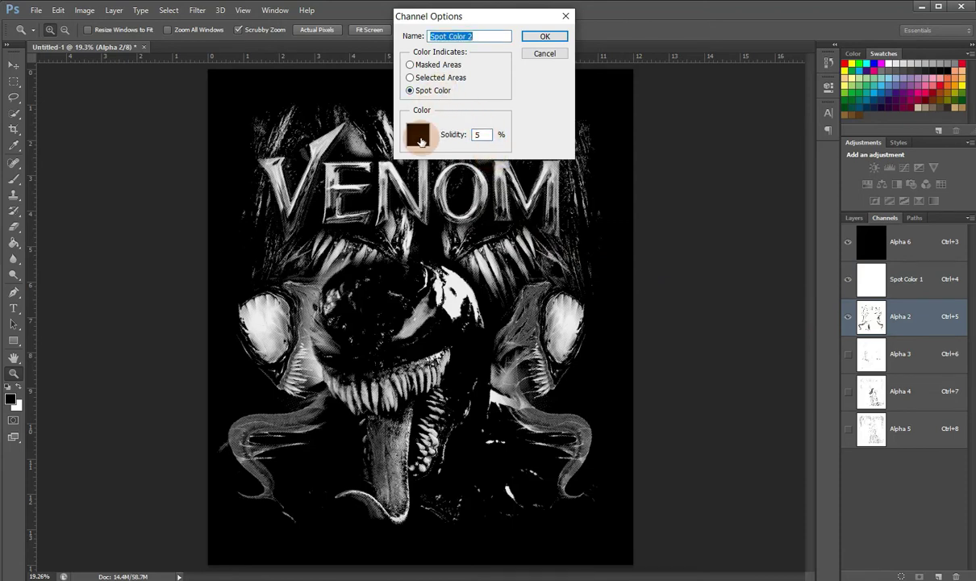
pyautogui.click(417, 135)
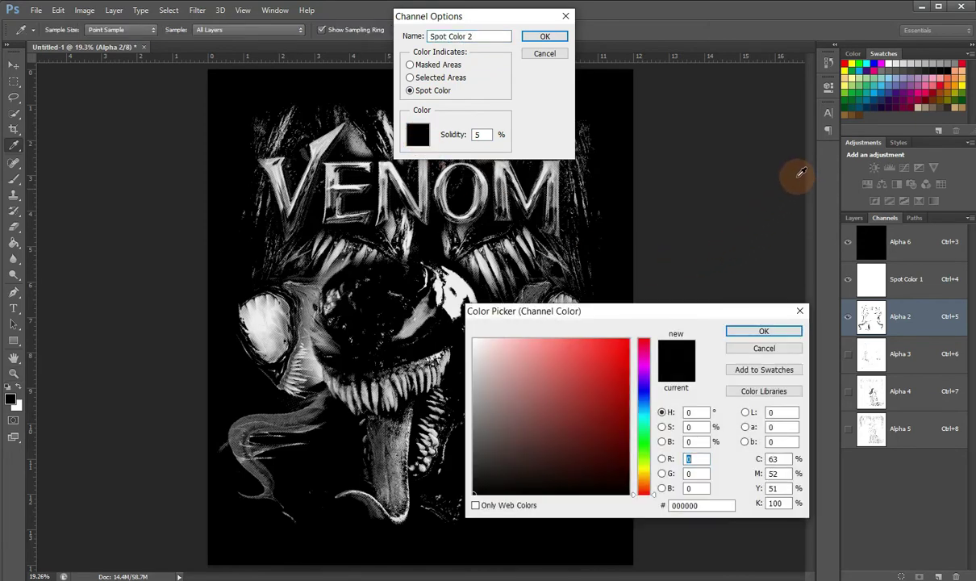
pyautogui.click(846, 63)
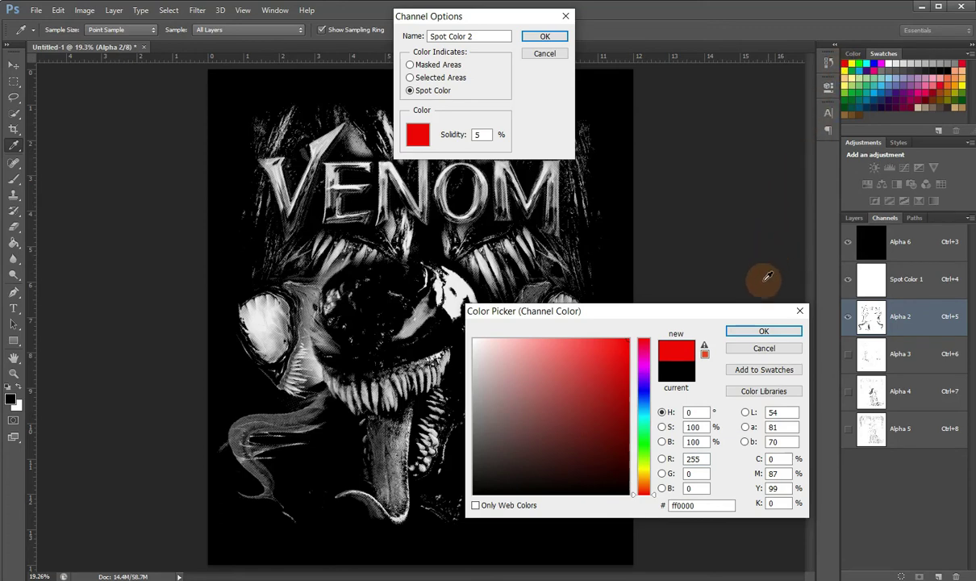
pyautogui.click(761, 332)
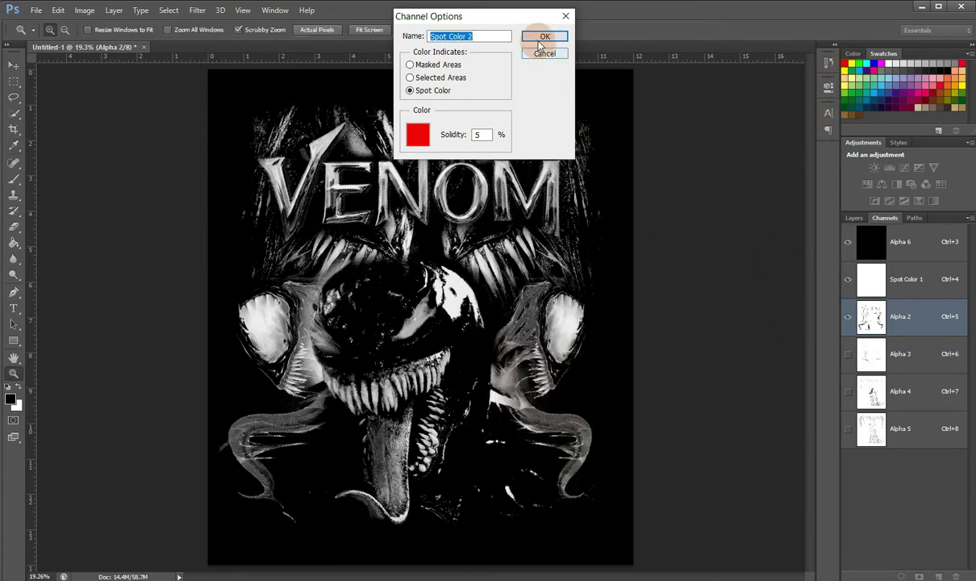
pyautogui.click(487, 136)
pyautogui.doubleClick(487, 134)
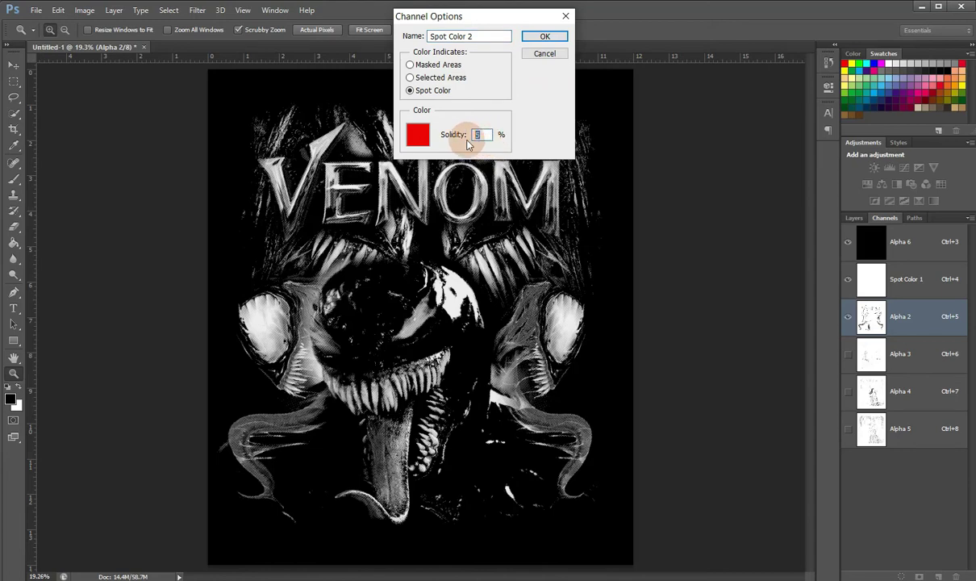
pyautogui.write('0')
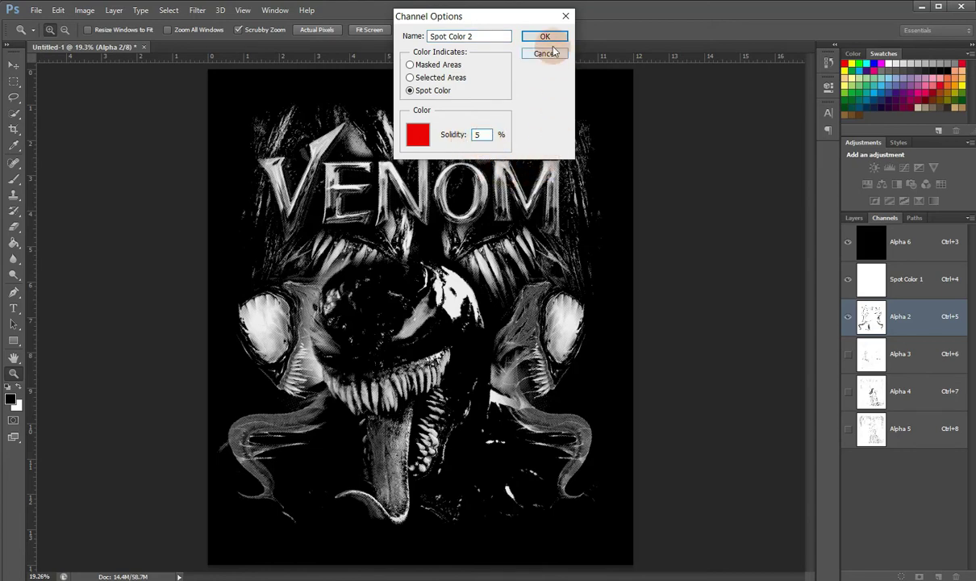
pyautogui.click(550, 39)
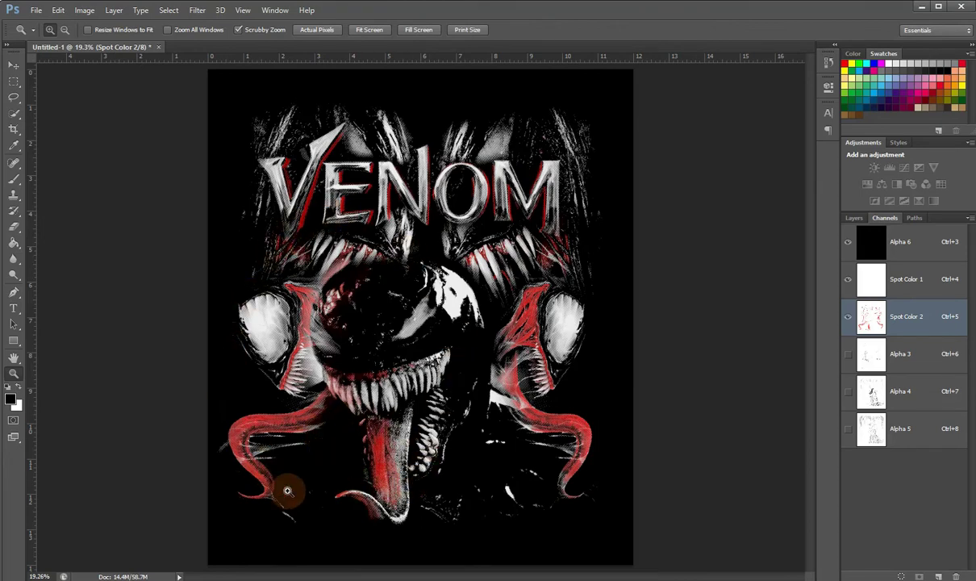
pyautogui.click(849, 359)
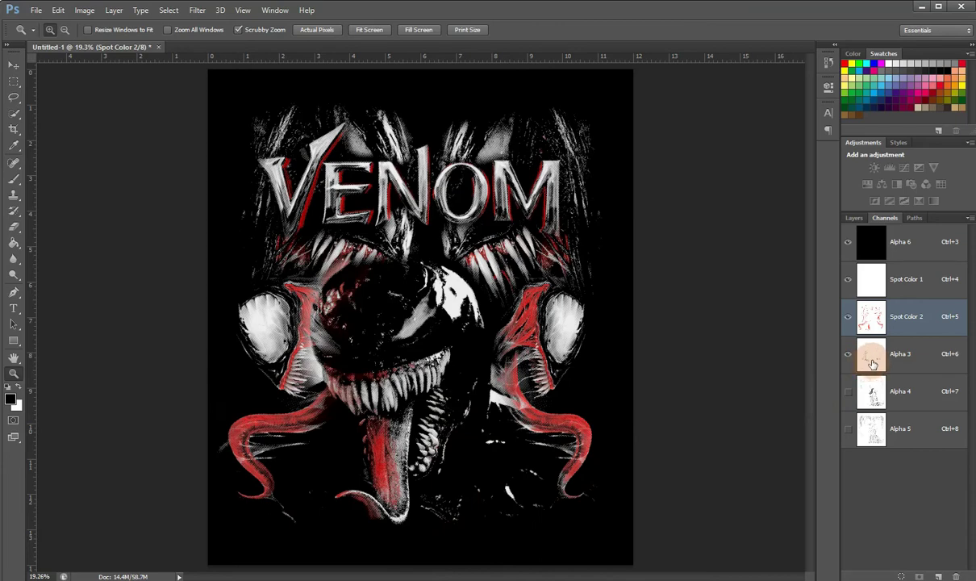
# - Set Alpha 3 to Spot Color with a yellow ink, creating Spot Color 3
pyautogui.doubleClick(872, 359)
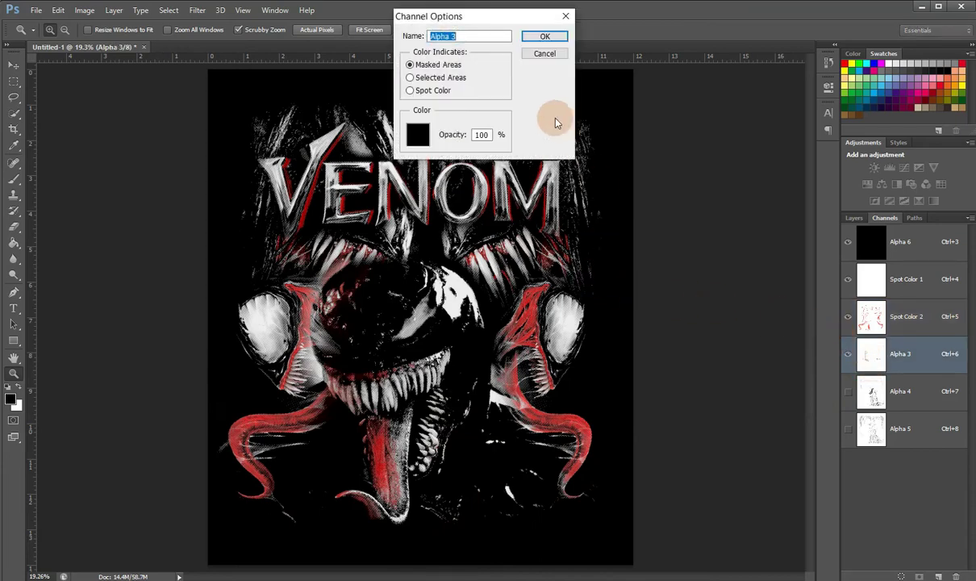
pyautogui.click(419, 90)
pyautogui.write('5')
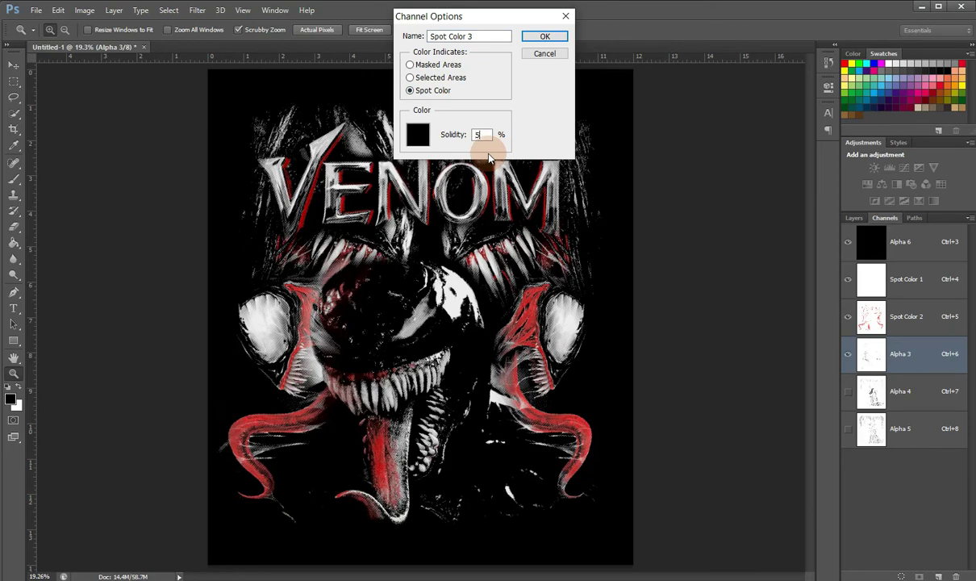
pyautogui.click(416, 142)
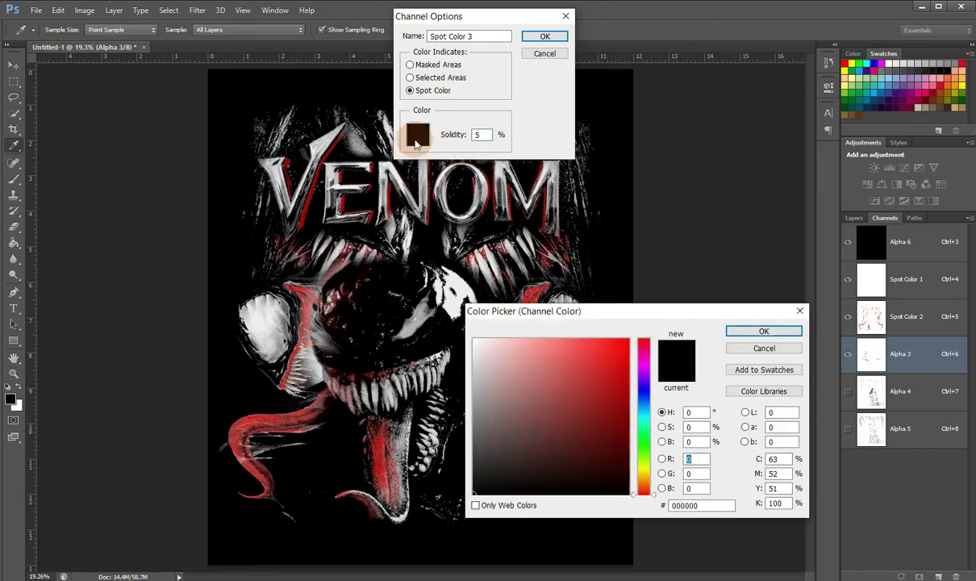
pyautogui.click(852, 64)
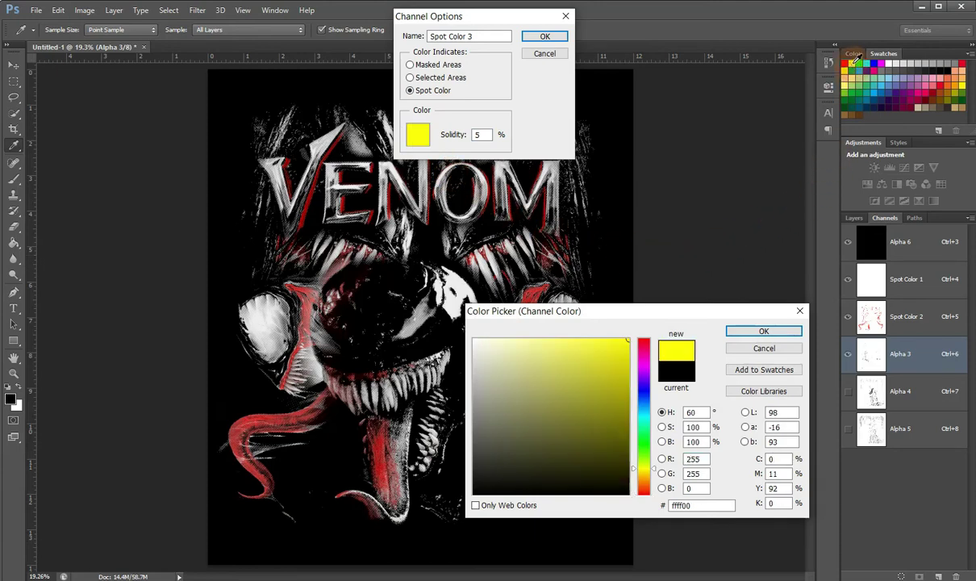
pyautogui.click(764, 333)
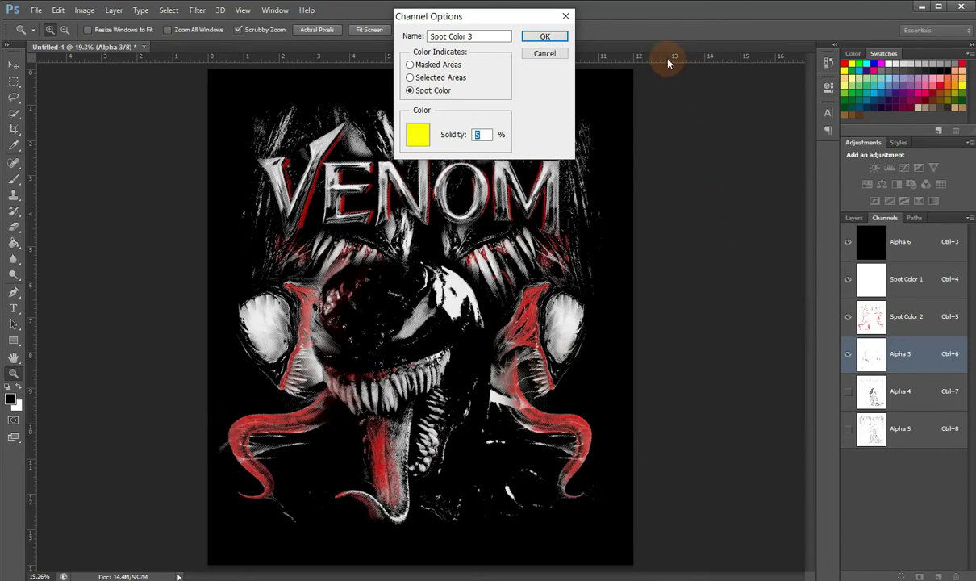
pyautogui.click(535, 38)
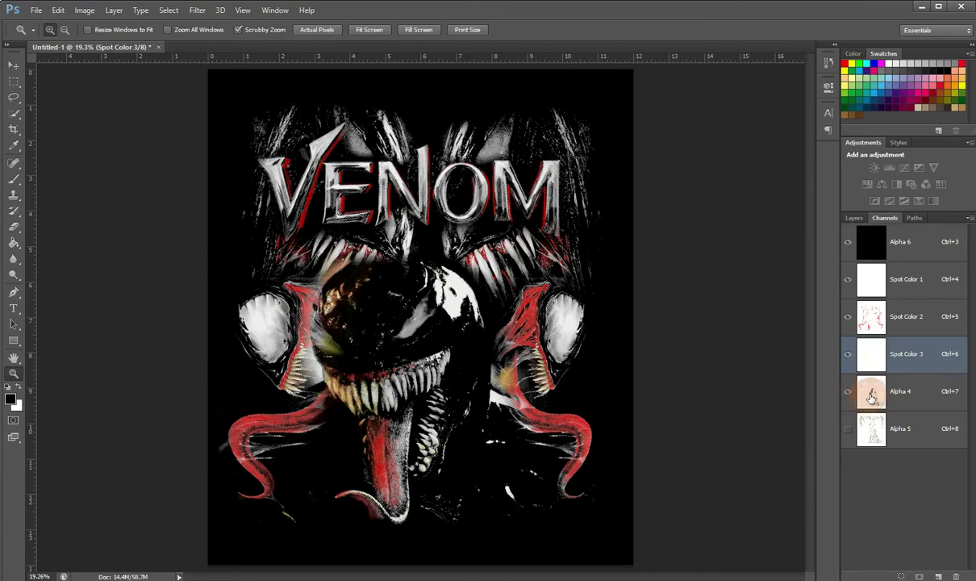
# - Change Alpha 4's solidity and give it a cyan ink, making it Spot Color 4
pyautogui.doubleClick(871, 394)
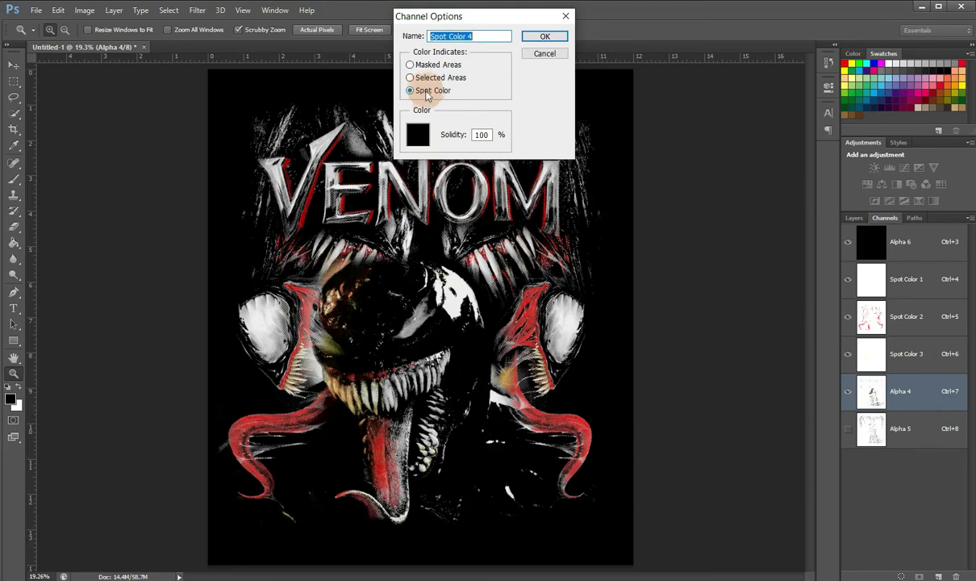
pyautogui.press('BackSpace')
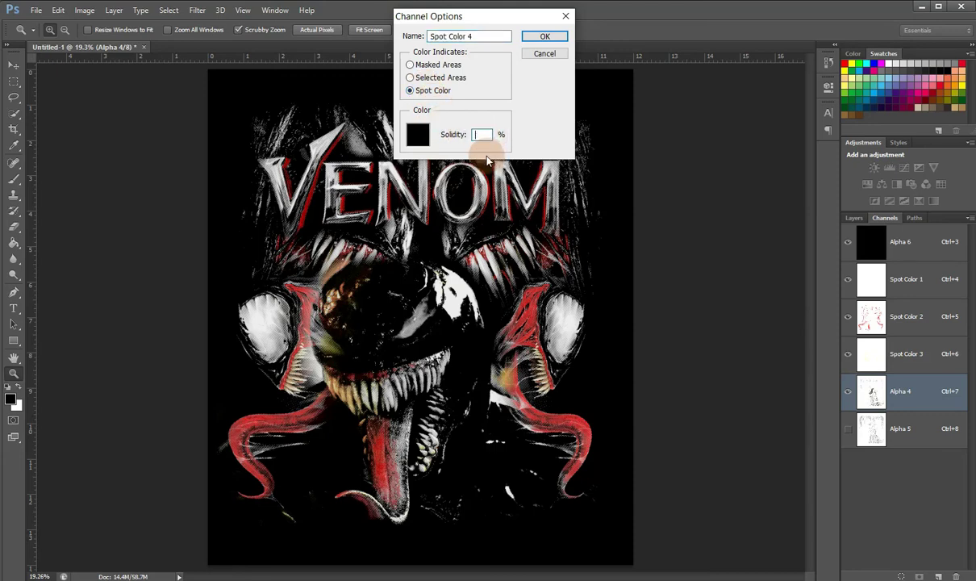
pyautogui.write('4')
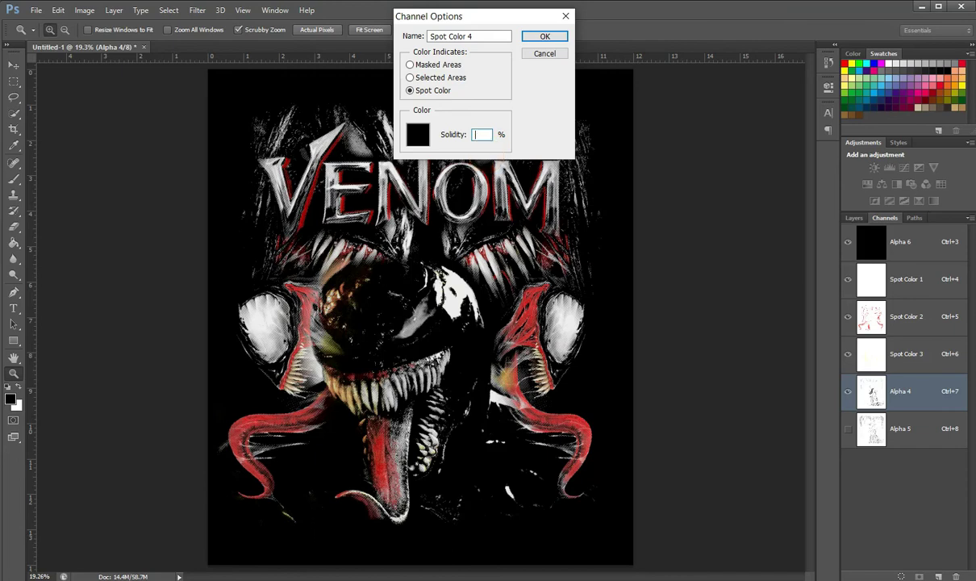
pyautogui.write('5')
pyautogui.click(413, 141)
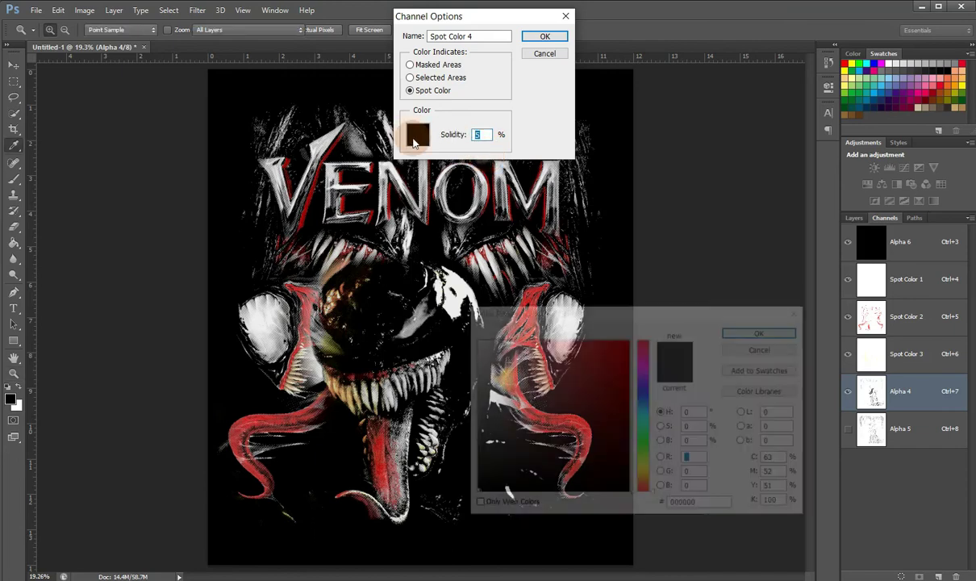
pyautogui.click(871, 65)
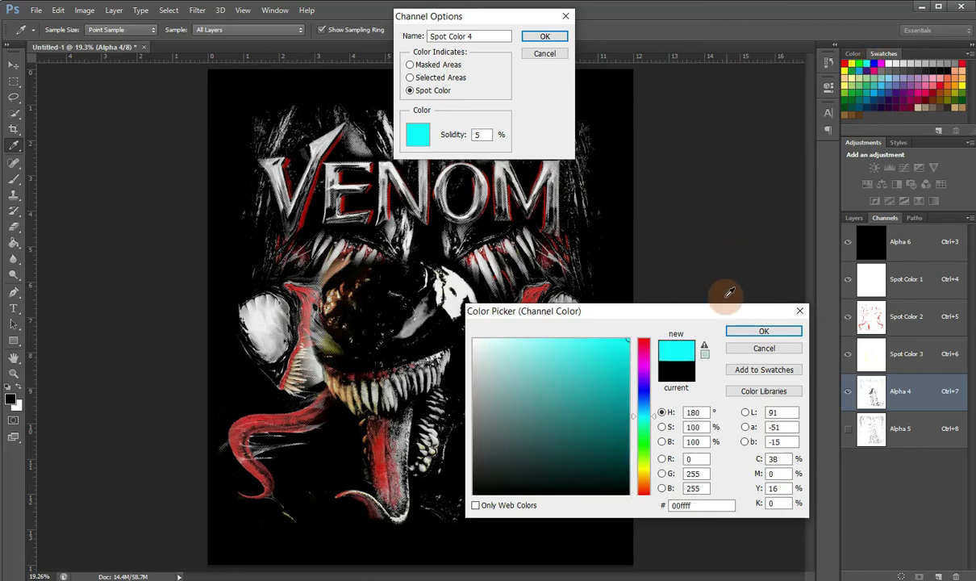
pyautogui.click(737, 335)
pyautogui.click(555, 38)
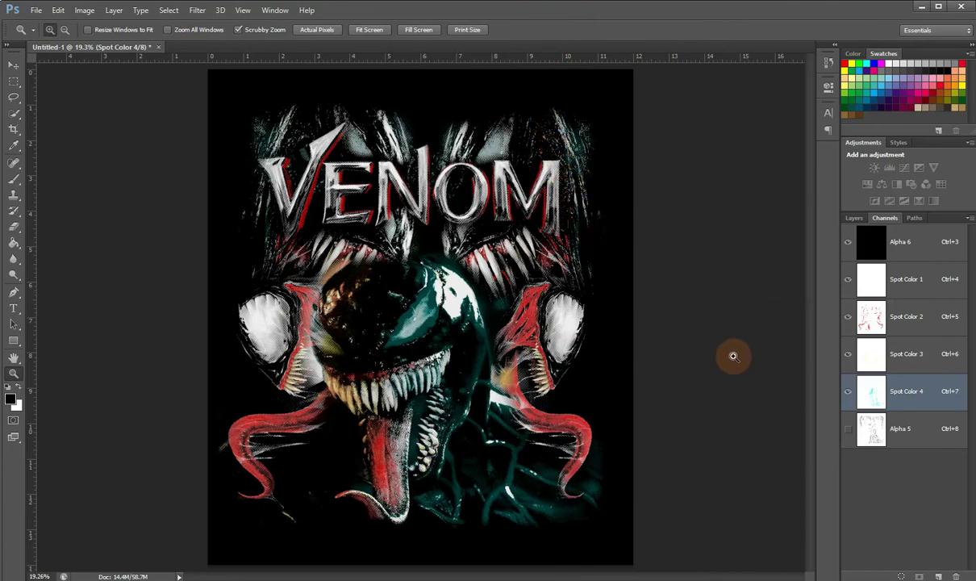
pyautogui.doubleClick(871, 429)
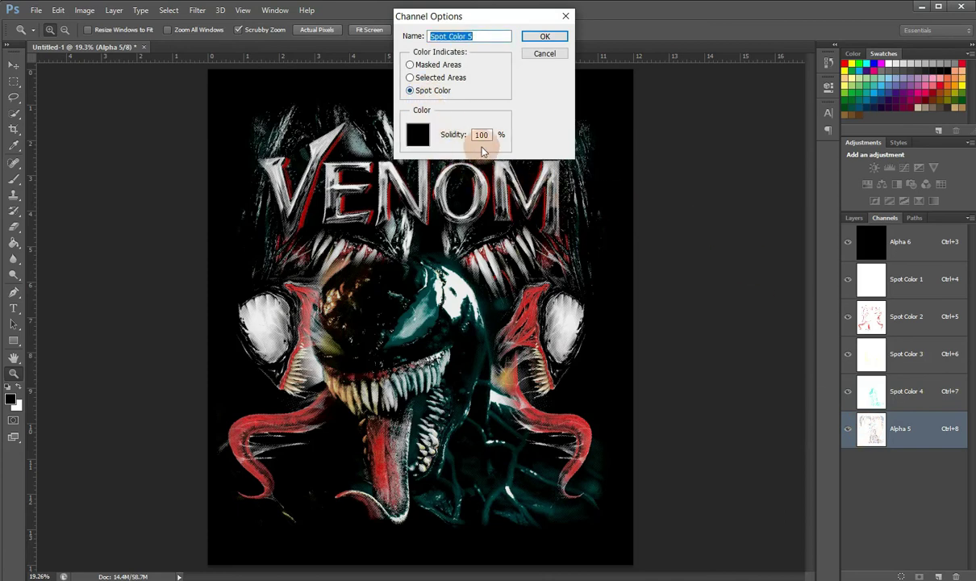
# - Give Alpha 5 a pure blue (0000ff) ink at 5% solidity as Spot Color 5
pyautogui.click(484, 134)
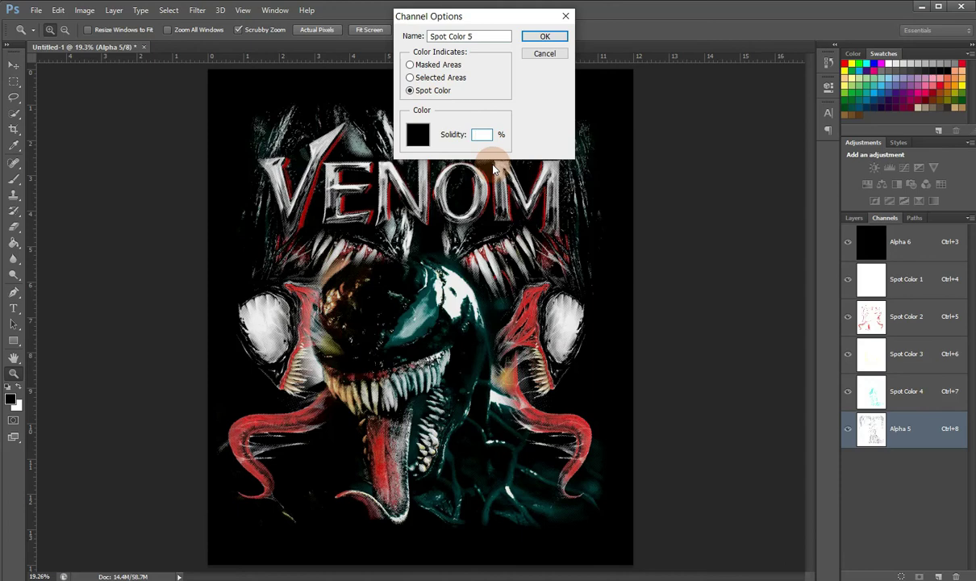
pyautogui.click(418, 135)
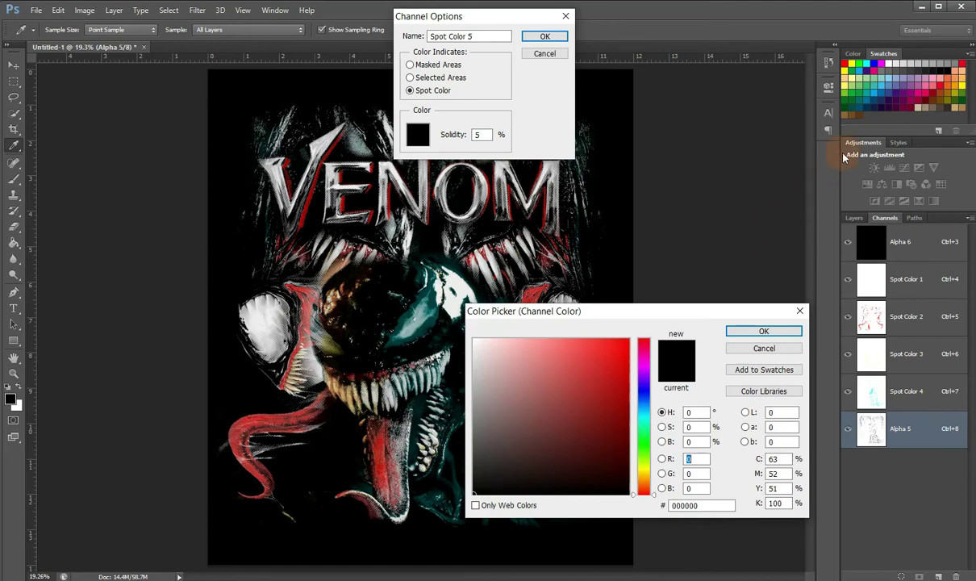
pyautogui.click(878, 63)
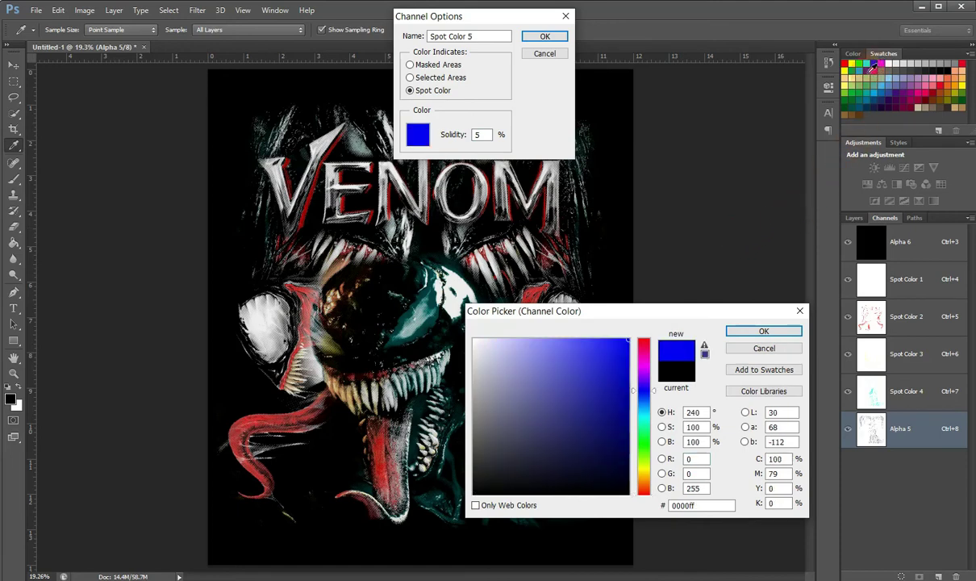
pyautogui.click(762, 332)
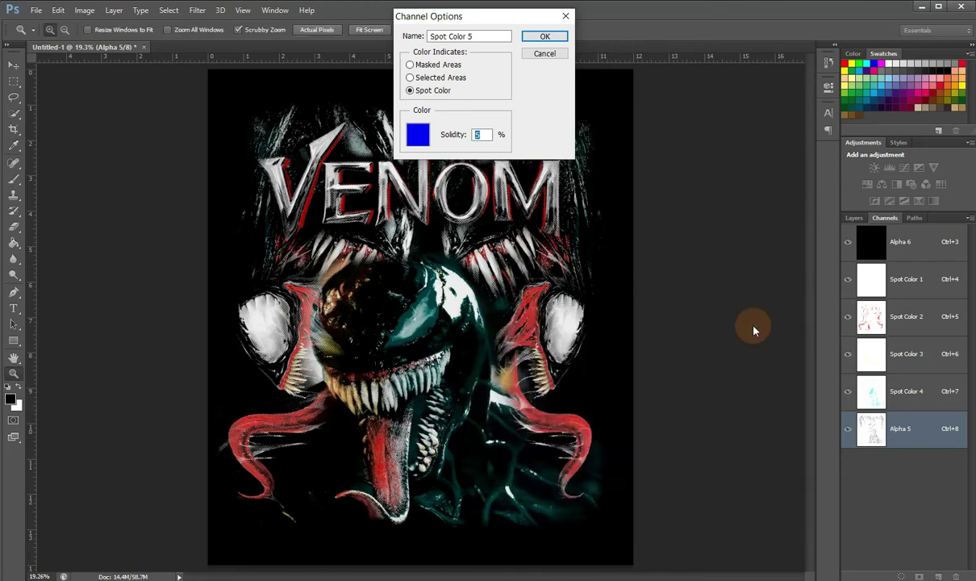
pyautogui.click(546, 37)
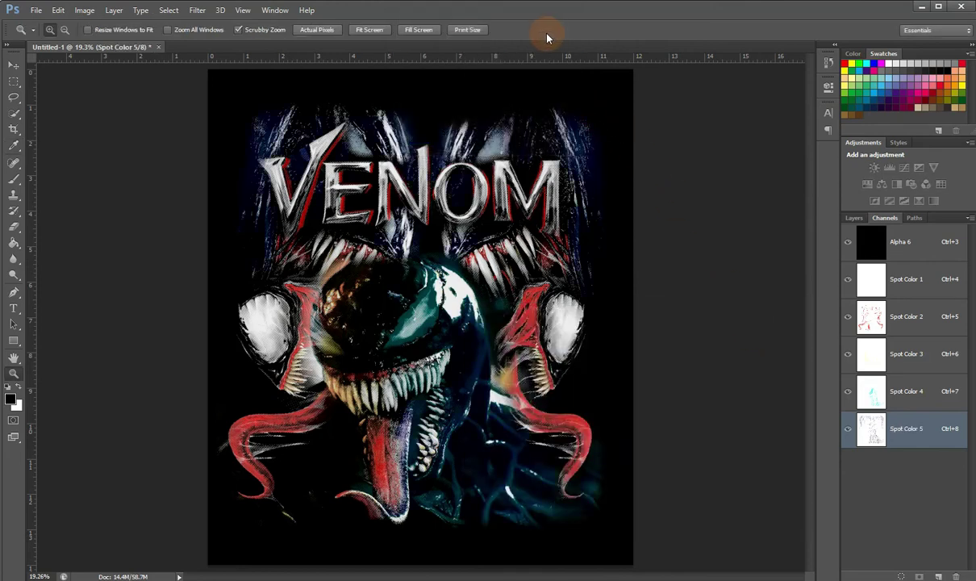
pyautogui.click(381, 448)
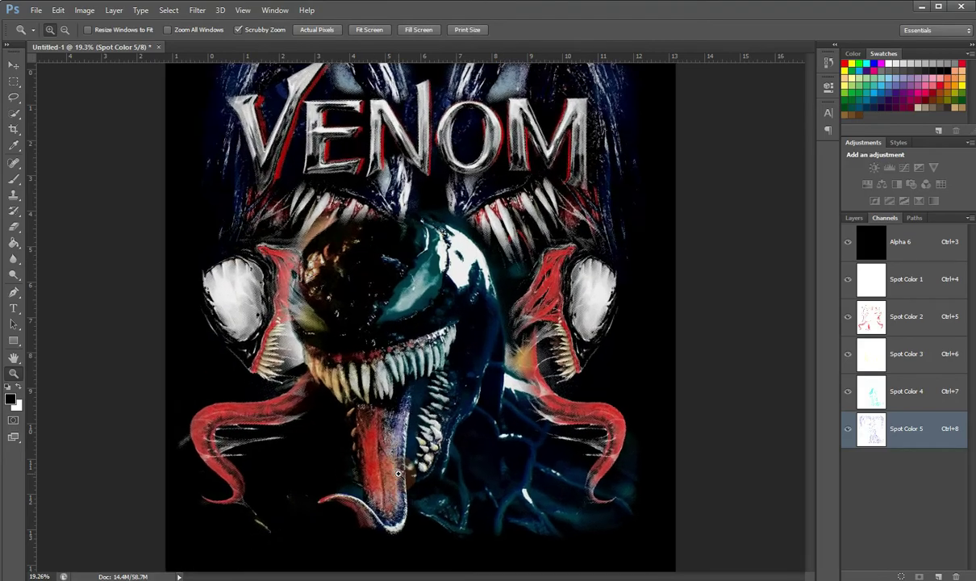
pyautogui.click(381, 449)
pyautogui.click(381, 449)
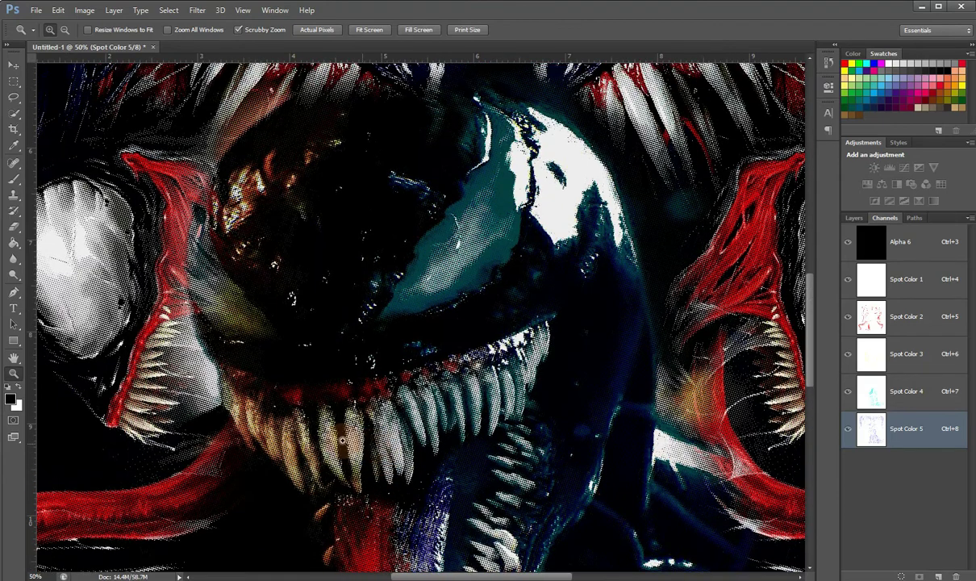
pyautogui.click(20, 391)
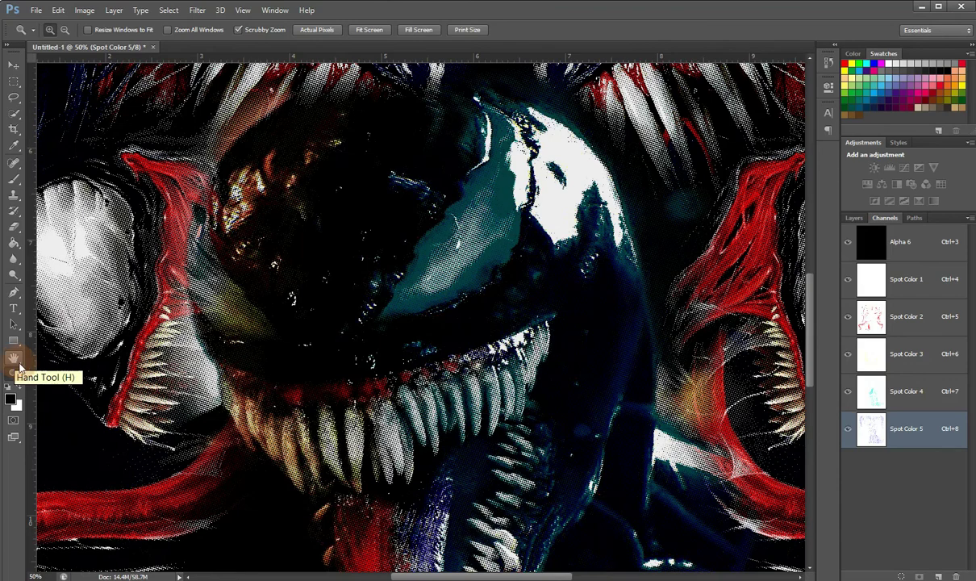
pyautogui.scroll(-1, 450, 433)
pyautogui.scroll(1, 449, 433)
pyautogui.scroll(2, 449, 433)
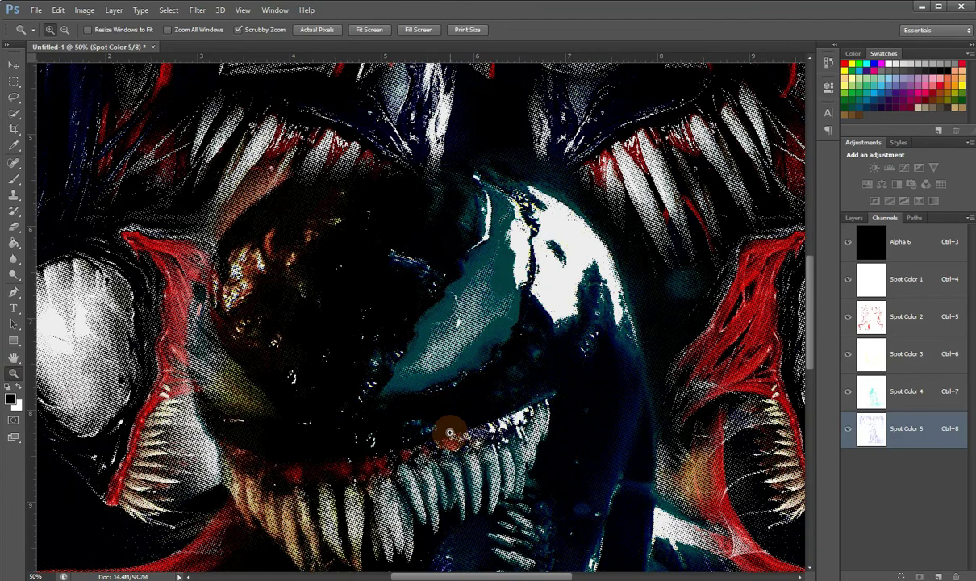
pyautogui.press('h')
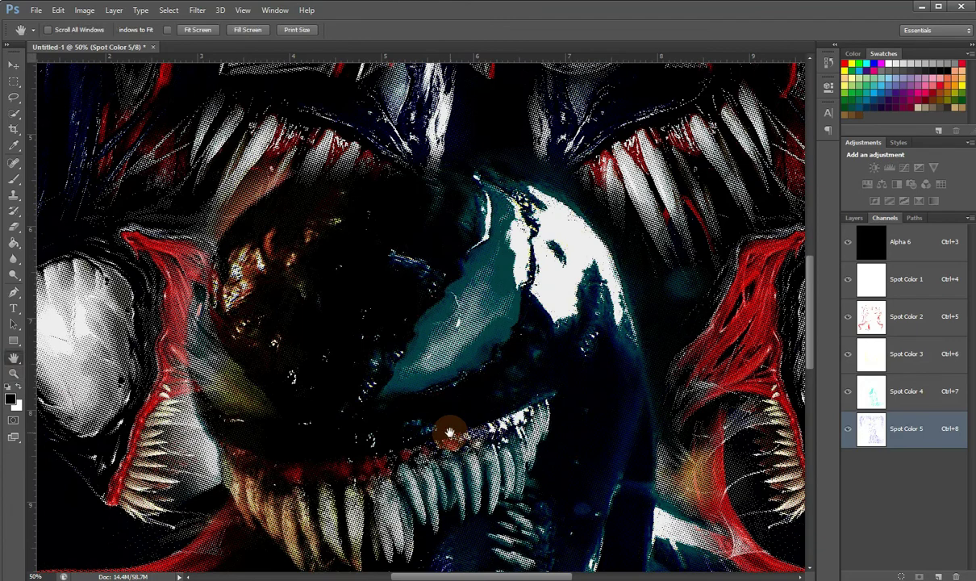
pyautogui.press('z')
pyautogui.press('h')
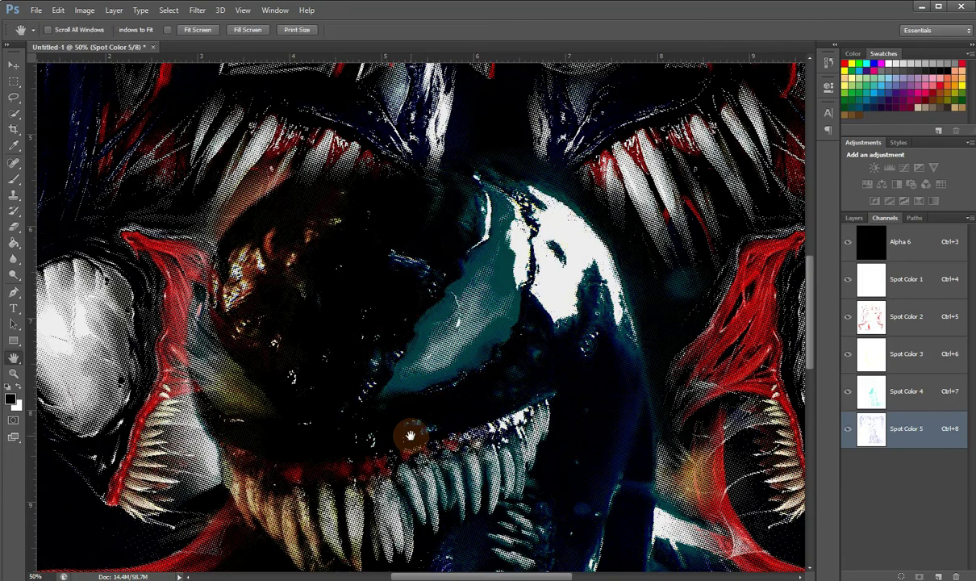
pyautogui.moveTo(370, 388); pyautogui.dragTo(367, 393)
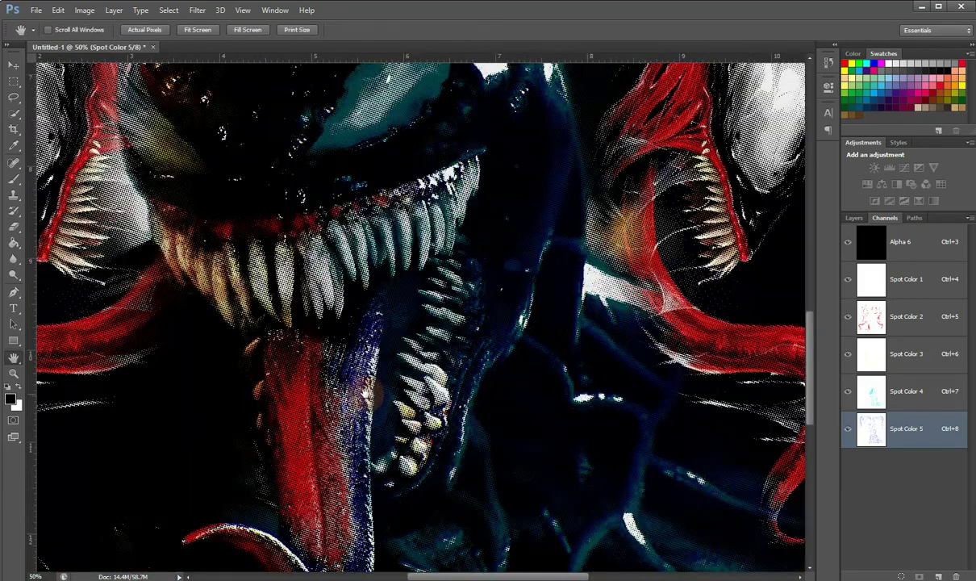
pyautogui.moveTo(329, 377)
pyautogui.mouseDown()
pyautogui.moveTo(534, 308)
pyautogui.moveTo(334, 395)
pyautogui.moveTo(284, 313)
pyautogui.mouseUp()
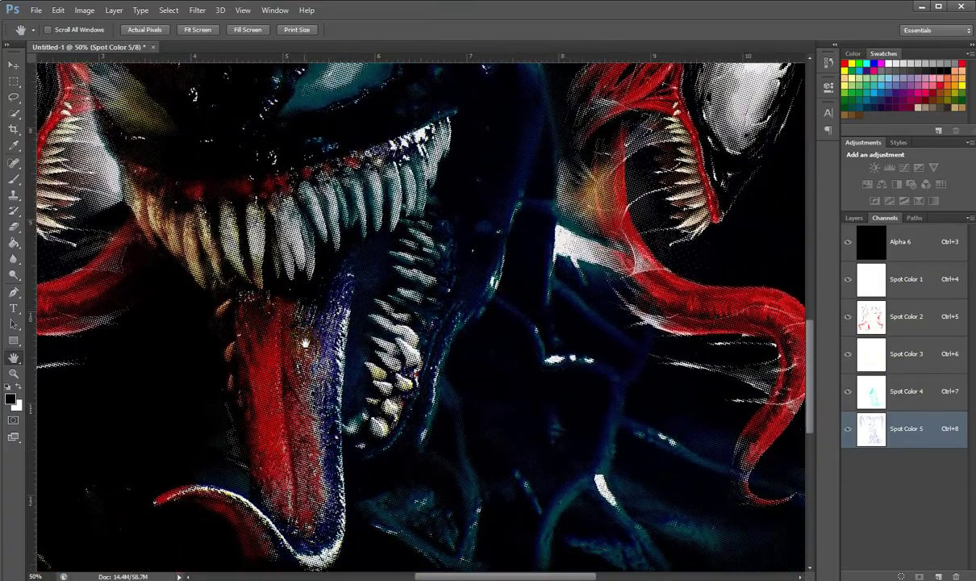
pyautogui.click(14, 374)
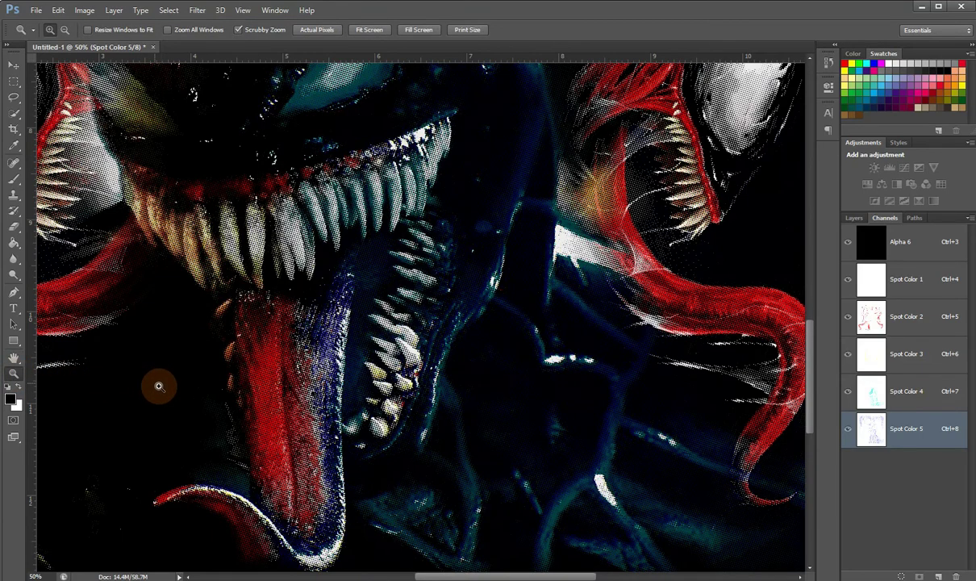
pyautogui.press('h')
pyautogui.moveTo(284, 392)
pyautogui.mouseDown()
pyautogui.moveTo(309, 463)
pyautogui.moveTo(299, 501)
pyautogui.mouseUp()
pyautogui.click(296, 378)
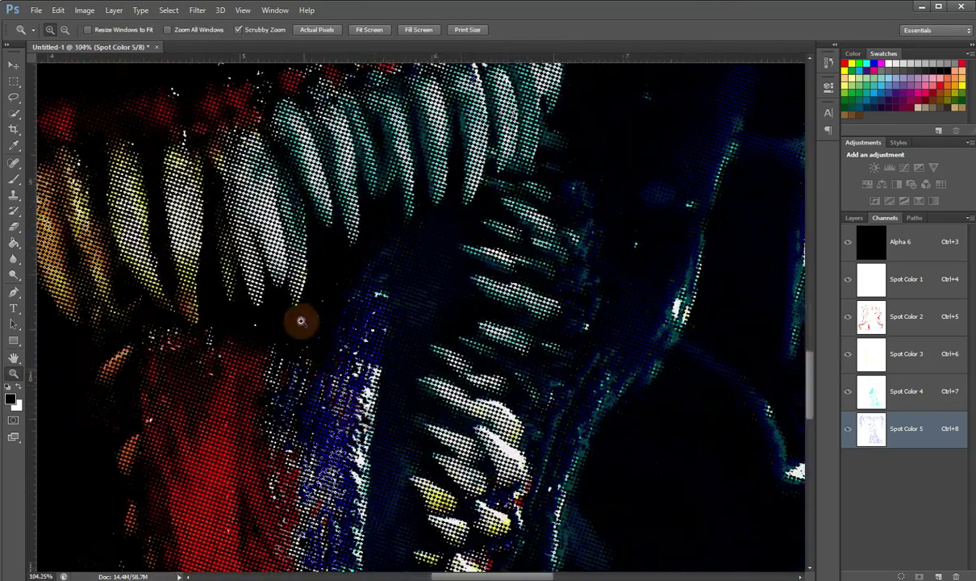
pyautogui.scroll(3, 301, 321)
pyautogui.rightClick(297, 316)
pyautogui.click(326, 382)
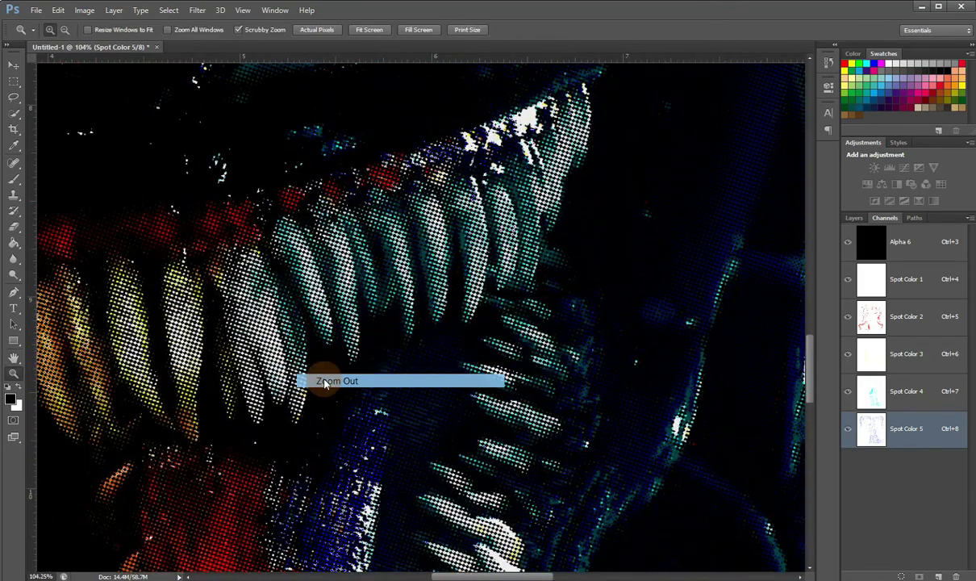
pyautogui.rightClick(314, 339)
pyautogui.click(331, 404)
pyautogui.rightClick(340, 371)
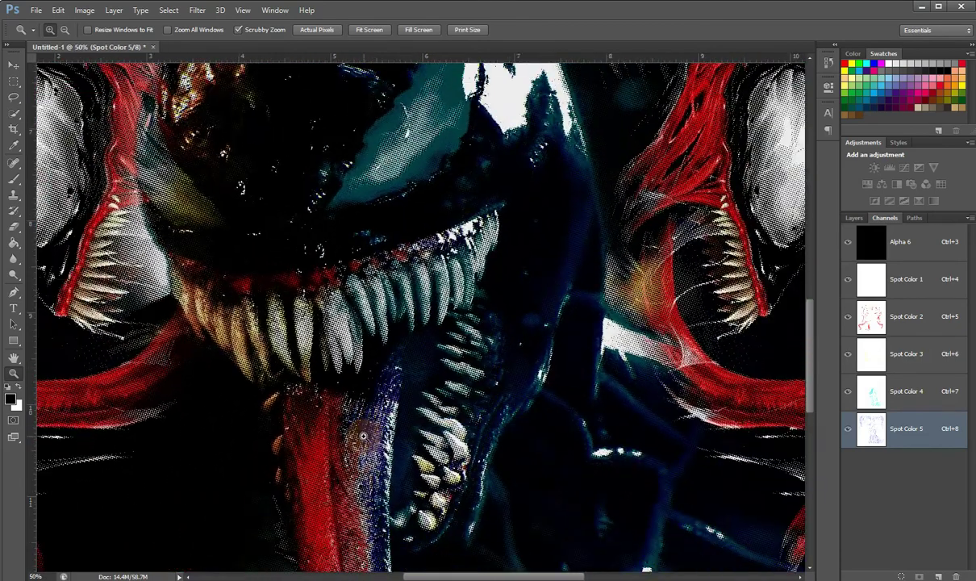
pyautogui.moveTo(323, 279)
pyautogui.mouseDown()
pyautogui.moveTo(502, 422)
pyautogui.moveTo(358, 519)
pyautogui.mouseUp()
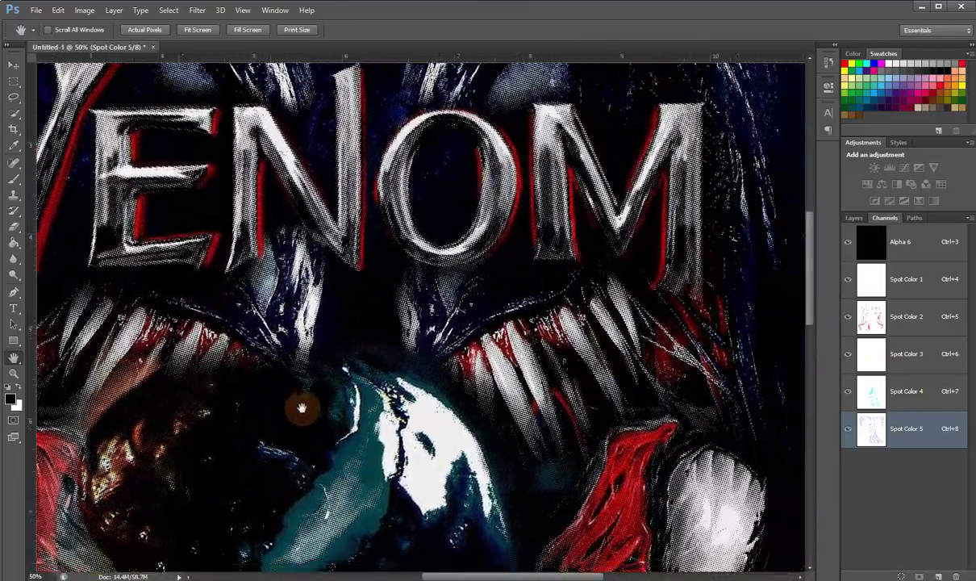
pyautogui.moveTo(450, 277)
pyautogui.mouseDown()
pyautogui.moveTo(261, 384)
pyautogui.moveTo(187, 294)
pyautogui.mouseUp()
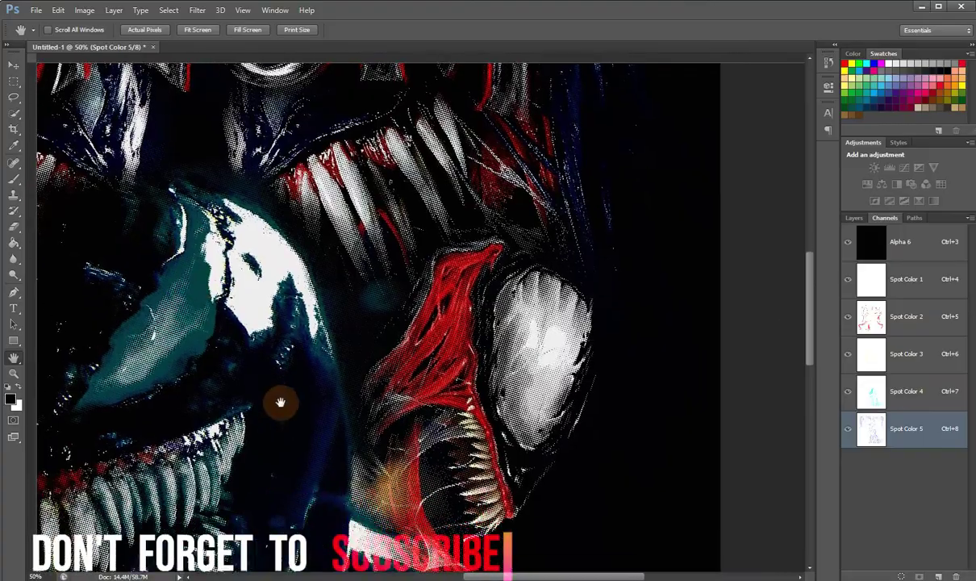
pyautogui.moveTo(279, 403); pyautogui.dragTo(257, 232)
pyautogui.moveTo(295, 351); pyautogui.dragTo(325, 227)
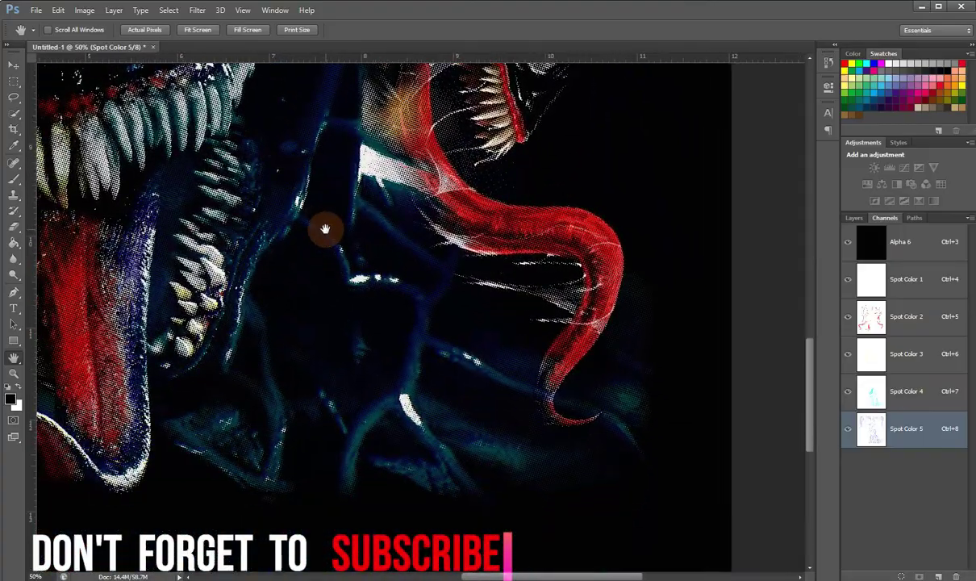
pyautogui.moveTo(267, 277)
pyautogui.mouseDown()
pyautogui.moveTo(403, 371)
pyautogui.moveTo(525, 395)
pyautogui.mouseUp()
pyautogui.moveTo(339, 355); pyautogui.dragTo(521, 386)
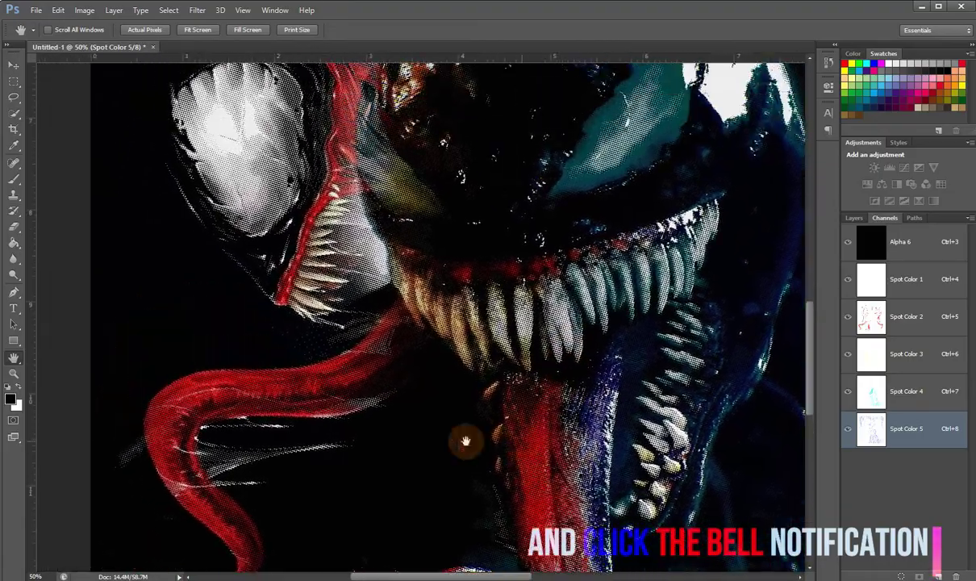
pyautogui.moveTo(465, 441); pyautogui.dragTo(318, 433)
pyautogui.press('z')
pyautogui.click(328, 307)
pyautogui.click(260, 293)
pyautogui.press('h')
pyautogui.moveTo(266, 292)
pyautogui.mouseDown()
pyautogui.moveTo(377, 426)
pyautogui.moveTo(349, 460)
pyautogui.mouseUp()
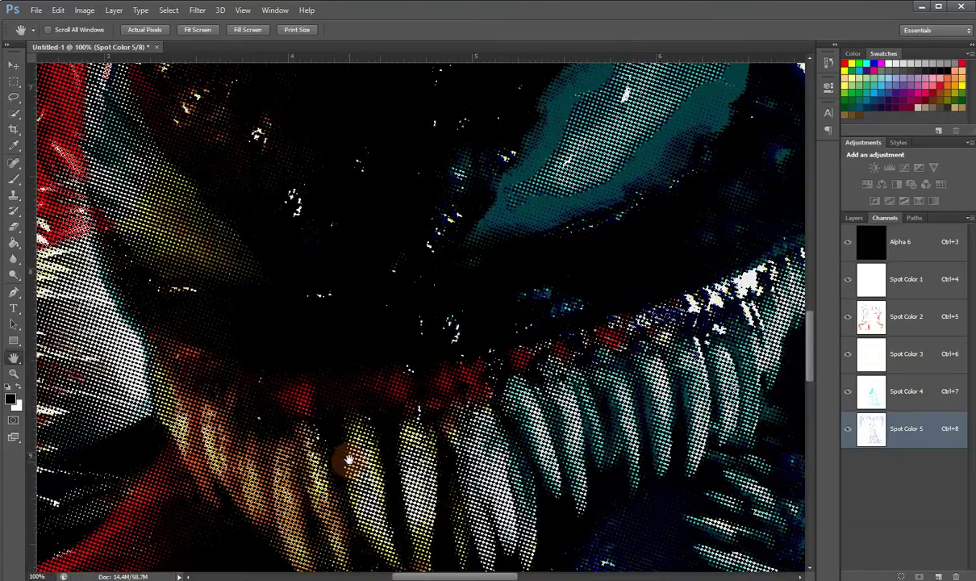
pyautogui.moveTo(373, 195)
pyautogui.mouseDown()
pyautogui.moveTo(344, 422)
pyautogui.moveTo(433, 524)
pyautogui.moveTo(296, 244)
pyautogui.moveTo(387, 439)
pyautogui.moveTo(375, 236)
pyautogui.moveTo(323, 358)
pyautogui.moveTo(217, 455)
pyautogui.moveTo(255, 436)
pyautogui.moveTo(455, 395)
pyautogui.moveTo(220, 386)
pyautogui.moveTo(447, 382)
pyautogui.moveTo(275, 213)
pyautogui.moveTo(425, 320)
pyautogui.moveTo(307, 408)
pyautogui.moveTo(192, 342)
pyautogui.moveTo(178, 193)
pyautogui.moveTo(308, 325)
pyautogui.moveTo(370, 255)
pyautogui.moveTo(316, 344)
pyautogui.moveTo(230, 361)
pyautogui.moveTo(209, 394)
pyautogui.moveTo(355, 346)
pyautogui.mouseUp()
pyautogui.press('z')
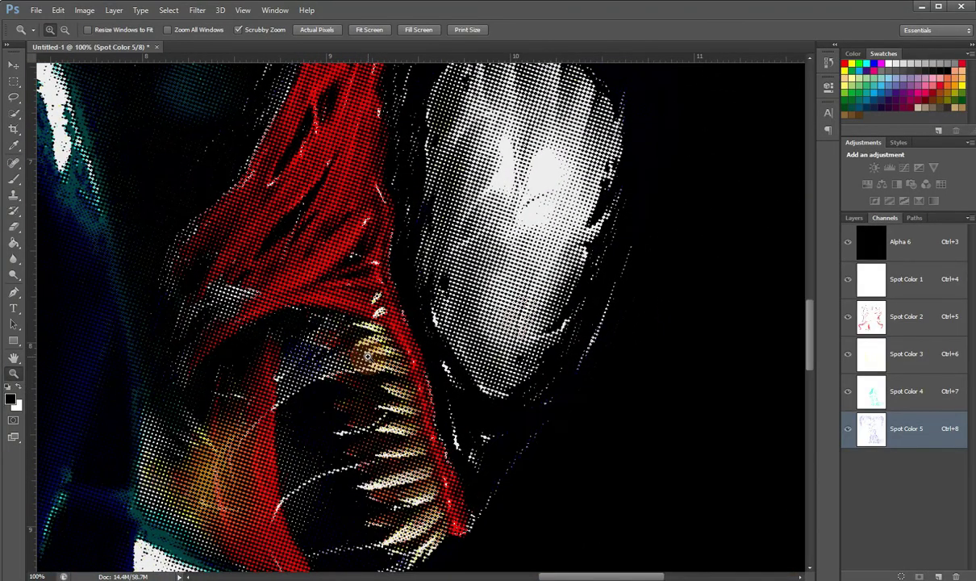
pyautogui.click(359, 353)
pyautogui.press('h')
pyautogui.moveTo(282, 277)
pyautogui.mouseDown()
pyautogui.moveTo(416, 228)
pyautogui.moveTo(439, 289)
pyautogui.moveTo(427, 308)
pyautogui.moveTo(539, 284)
pyautogui.mouseUp()
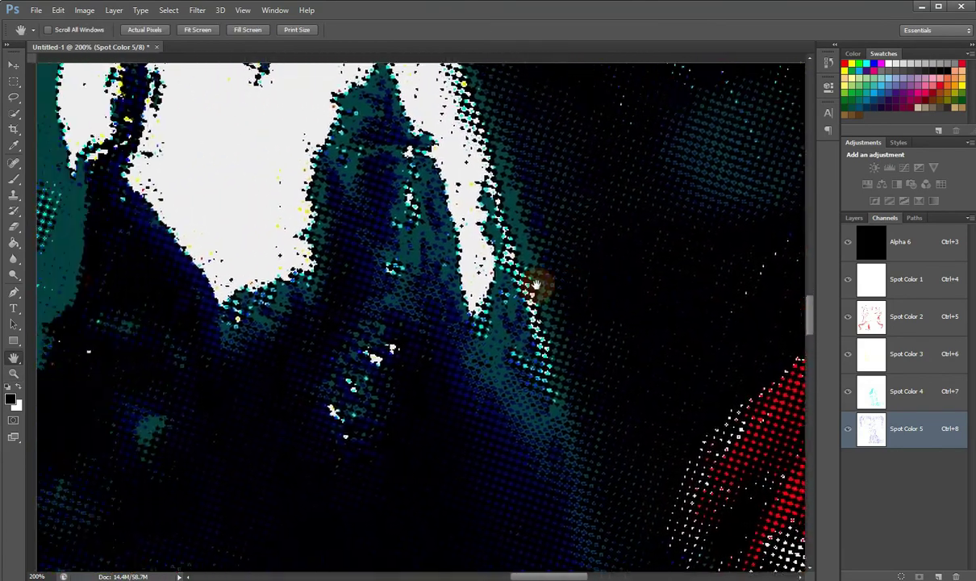
pyautogui.press('z')
pyautogui.rightClick(470, 342)
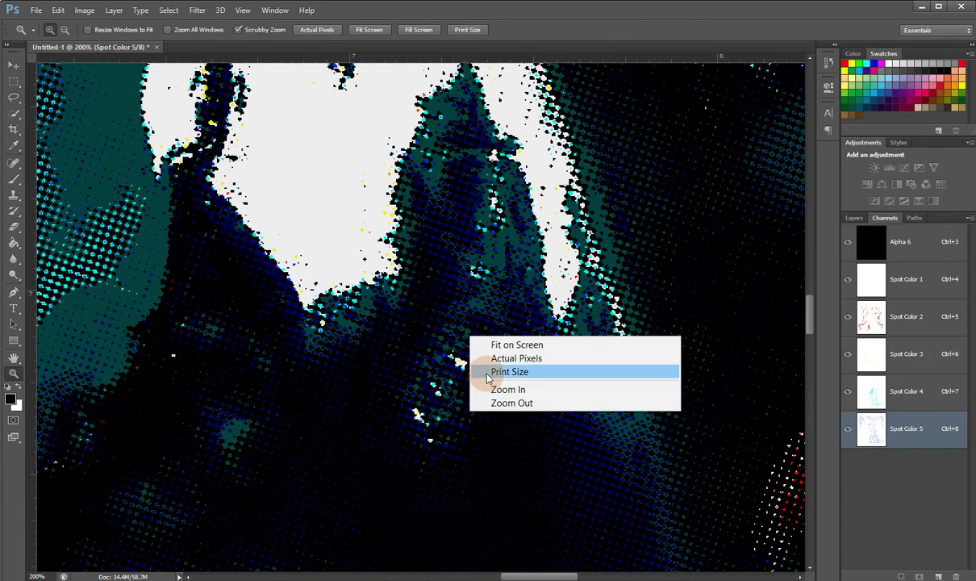
pyautogui.click(485, 371)
pyautogui.press('h')
pyautogui.scroll(-1, 393, 385)
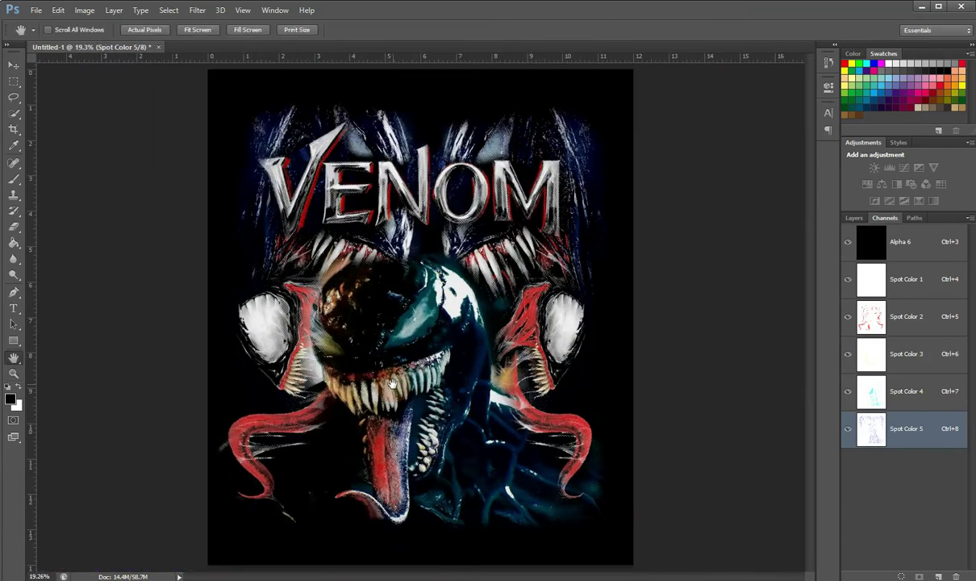